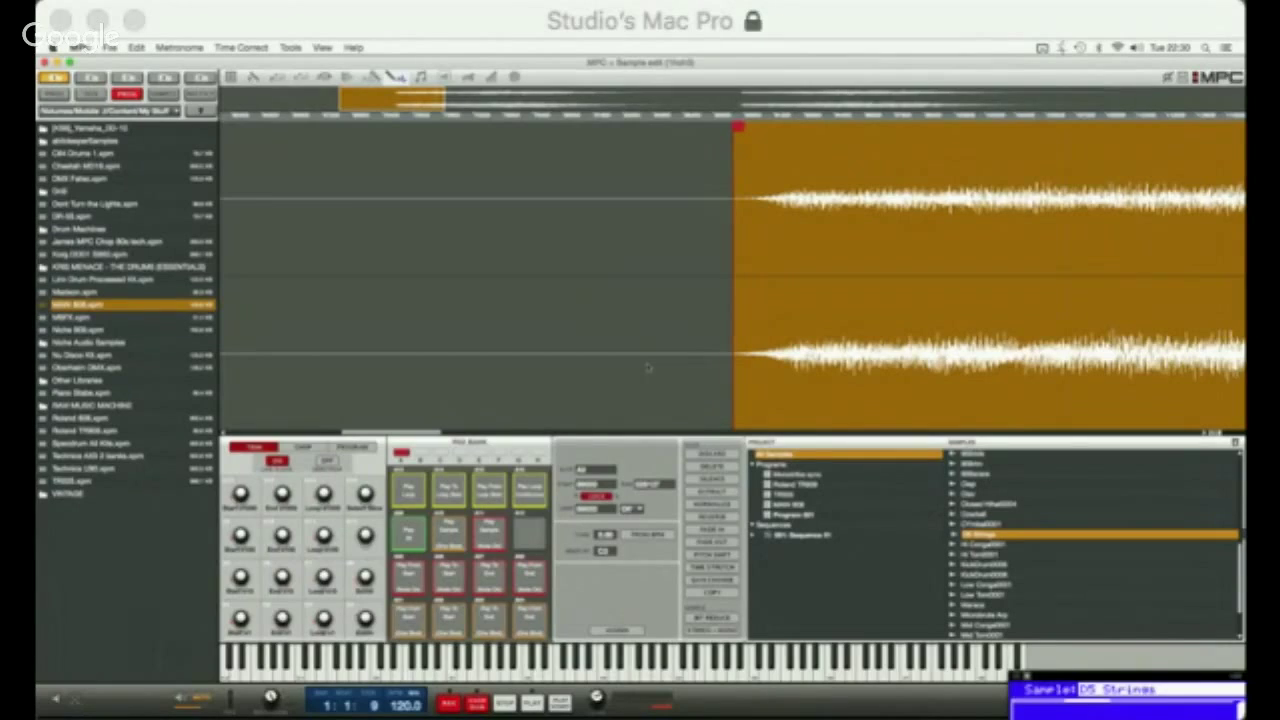
Extract the two string hits from the D5 Strings sample as separate new samples, and leave sample editing.
scroll(648, 368, right, 5)
scroll(648, 368, right, 5)
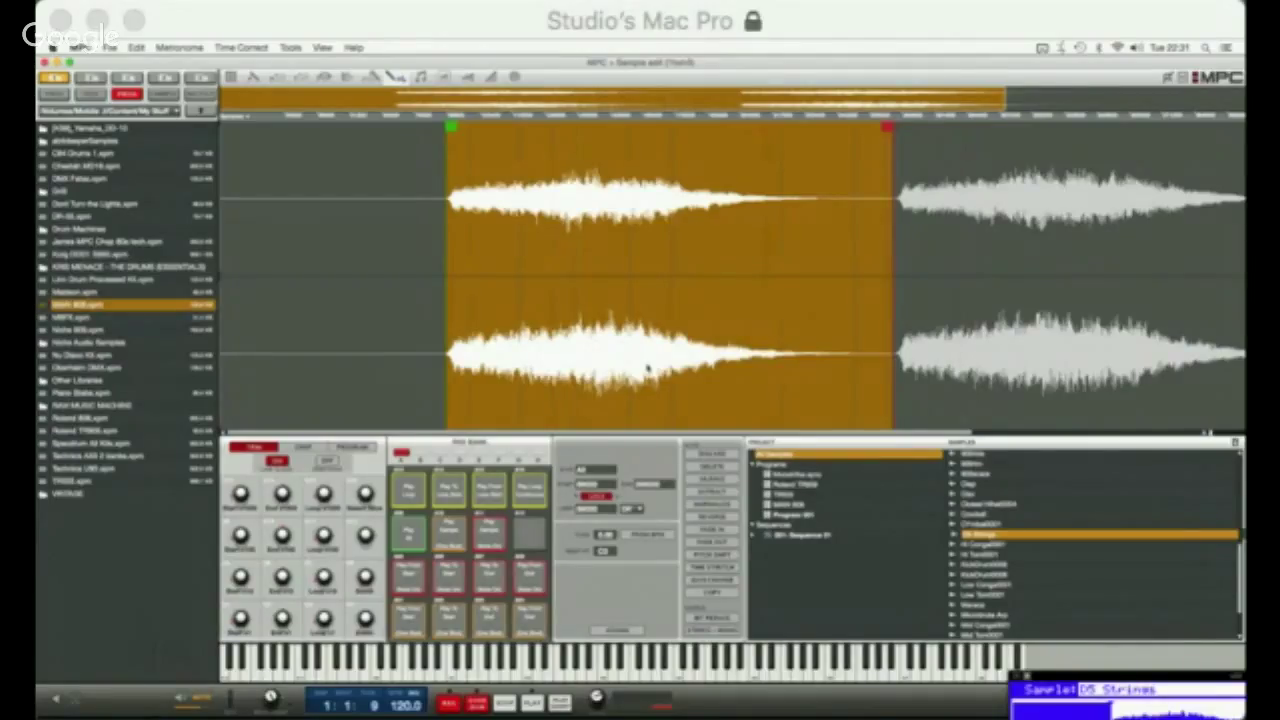
click(712, 492)
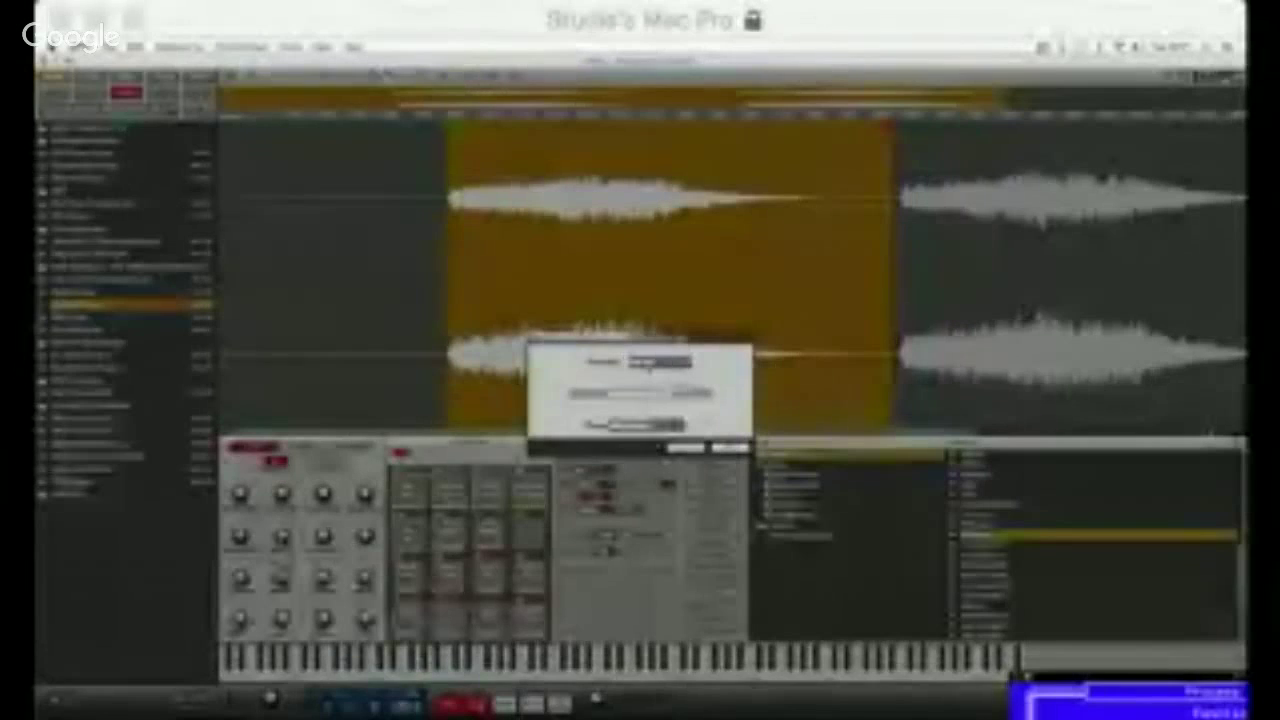
key(Return)
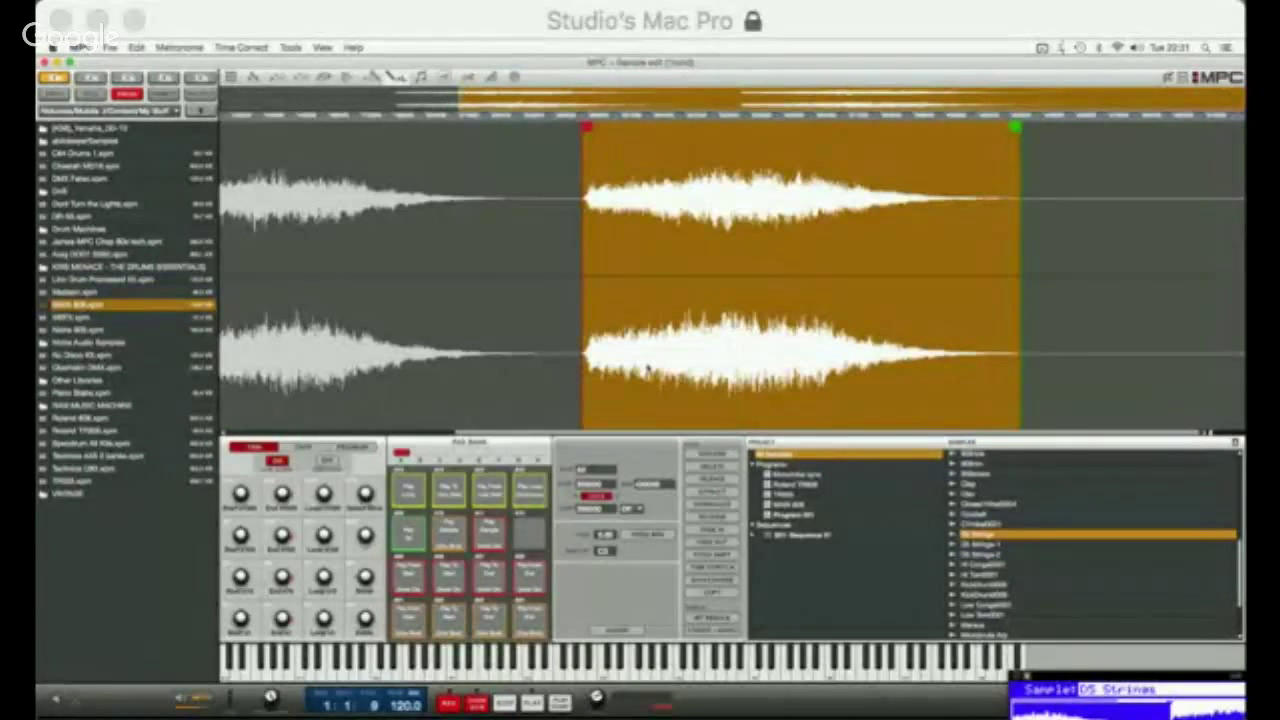
key(Escape)
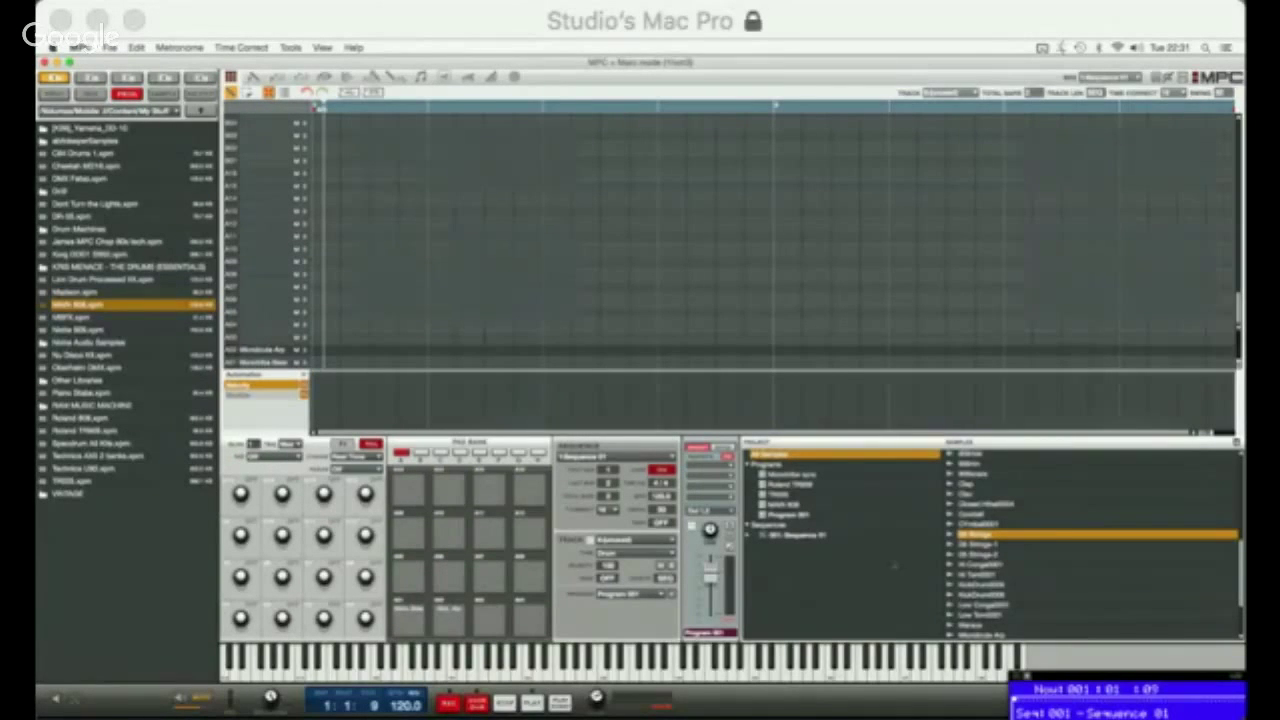
Assign D5 Strings-1 to pad A03 and D5 Strings-2 to pad A04 of Program 001, and audition both samples.
drag(975, 545, 489, 626)
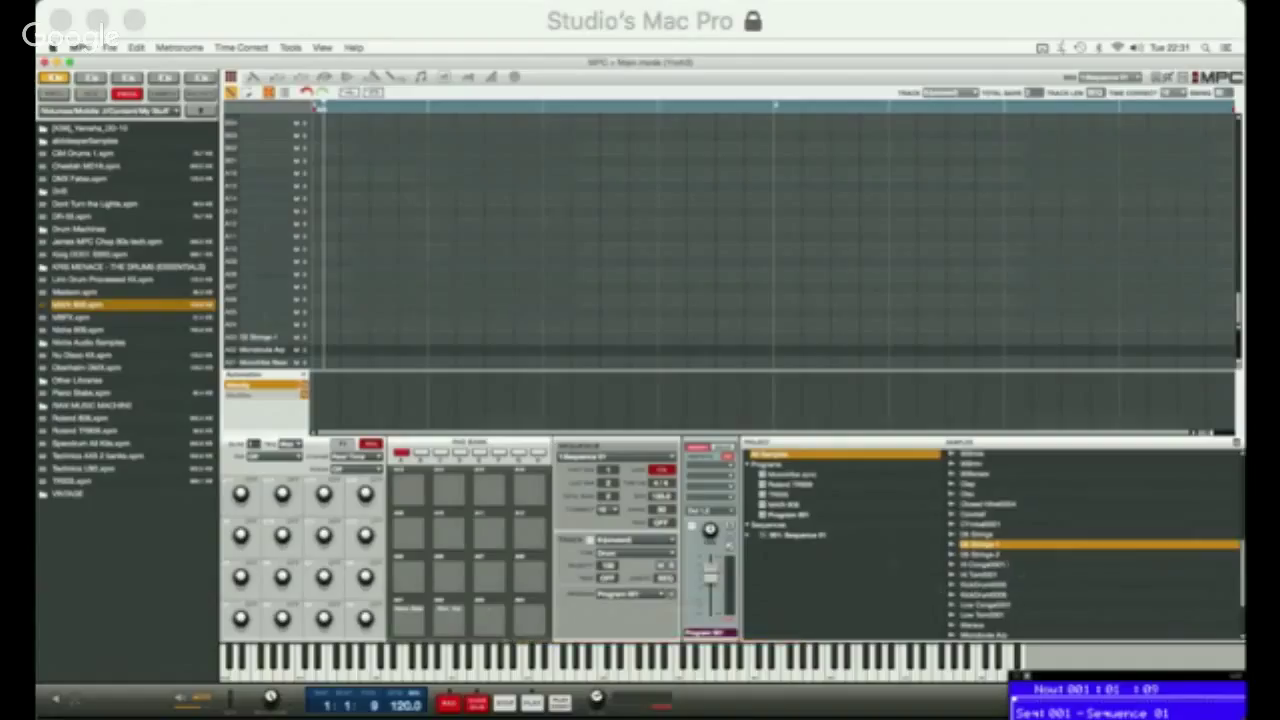
click(975, 555)
drag(975, 553, 530, 620)
key(Up)
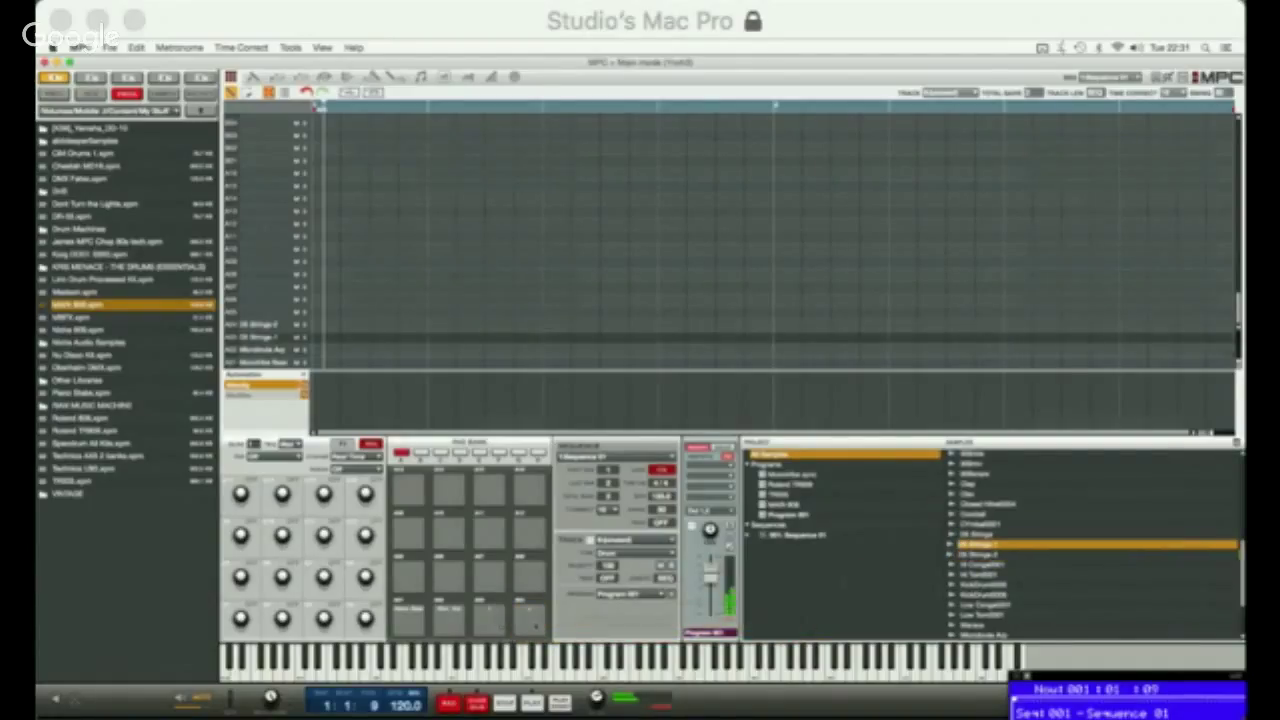
key(Down)
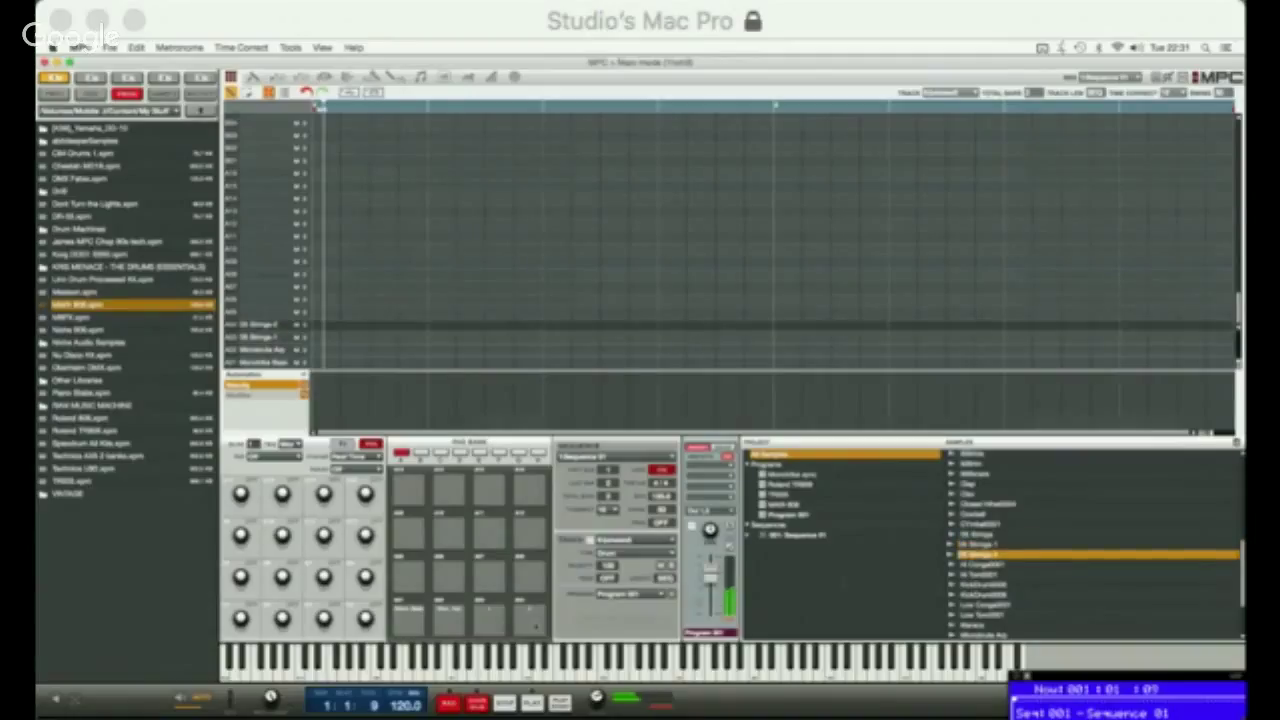
key(Up)
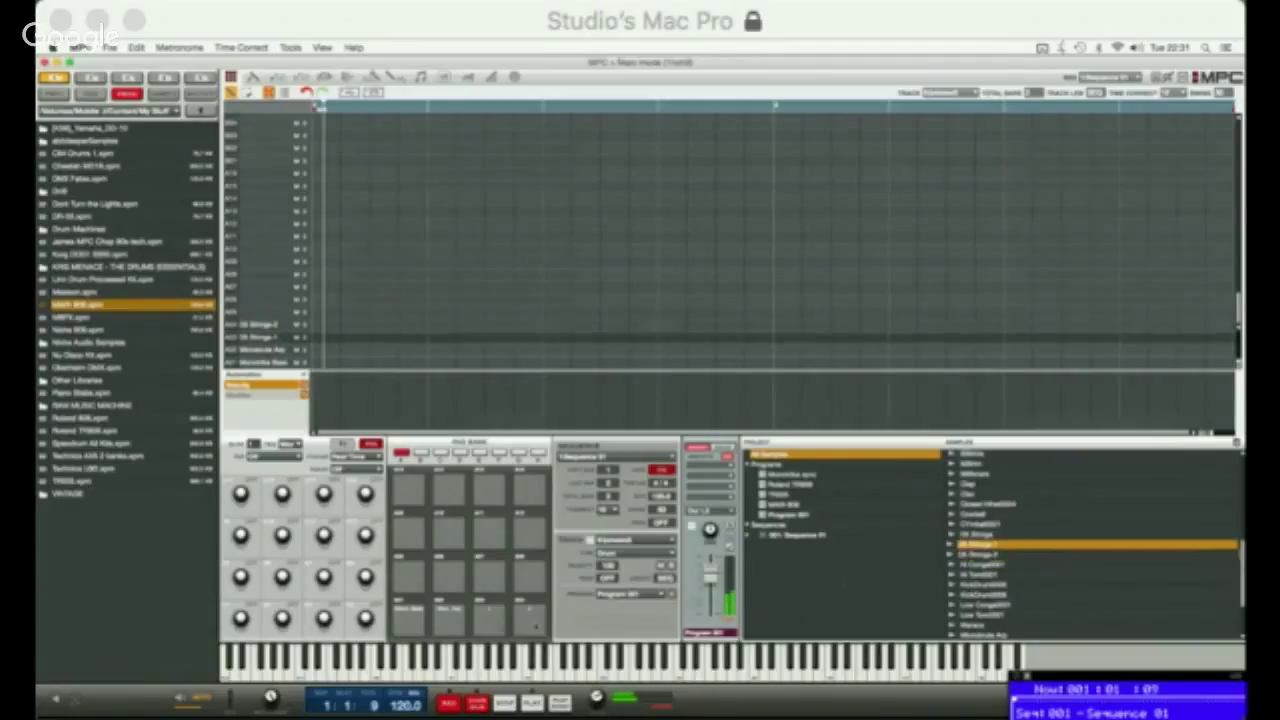
key(Down)
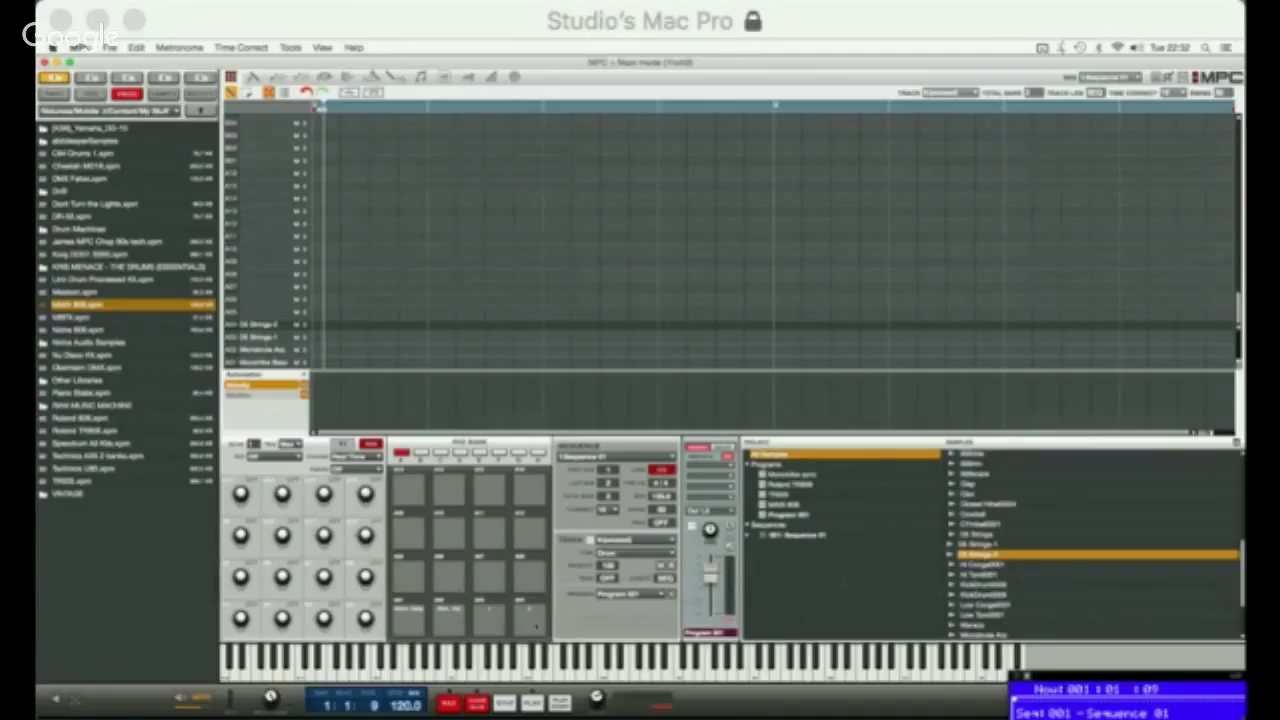
Record D5 Strings-1 at the start of bar 1 and D5 Strings-2 at the start of bar 2 on Track 06, and save the project.
key(space)
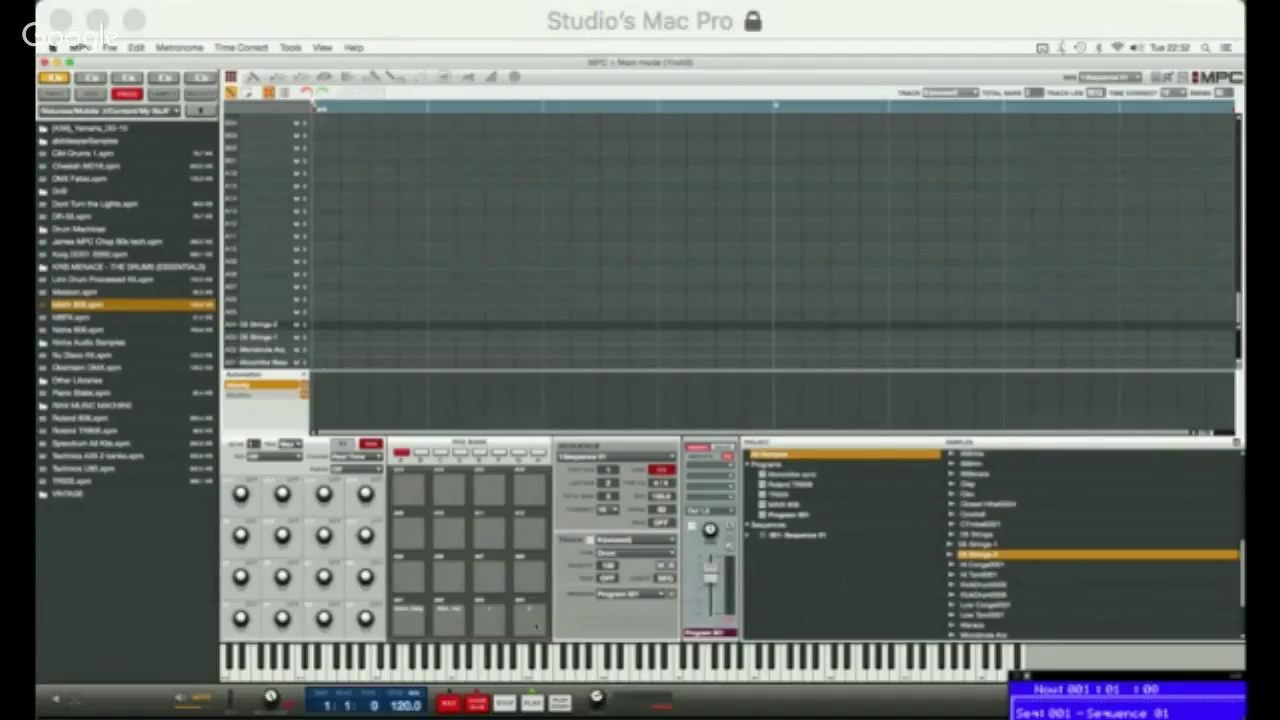
key(space)
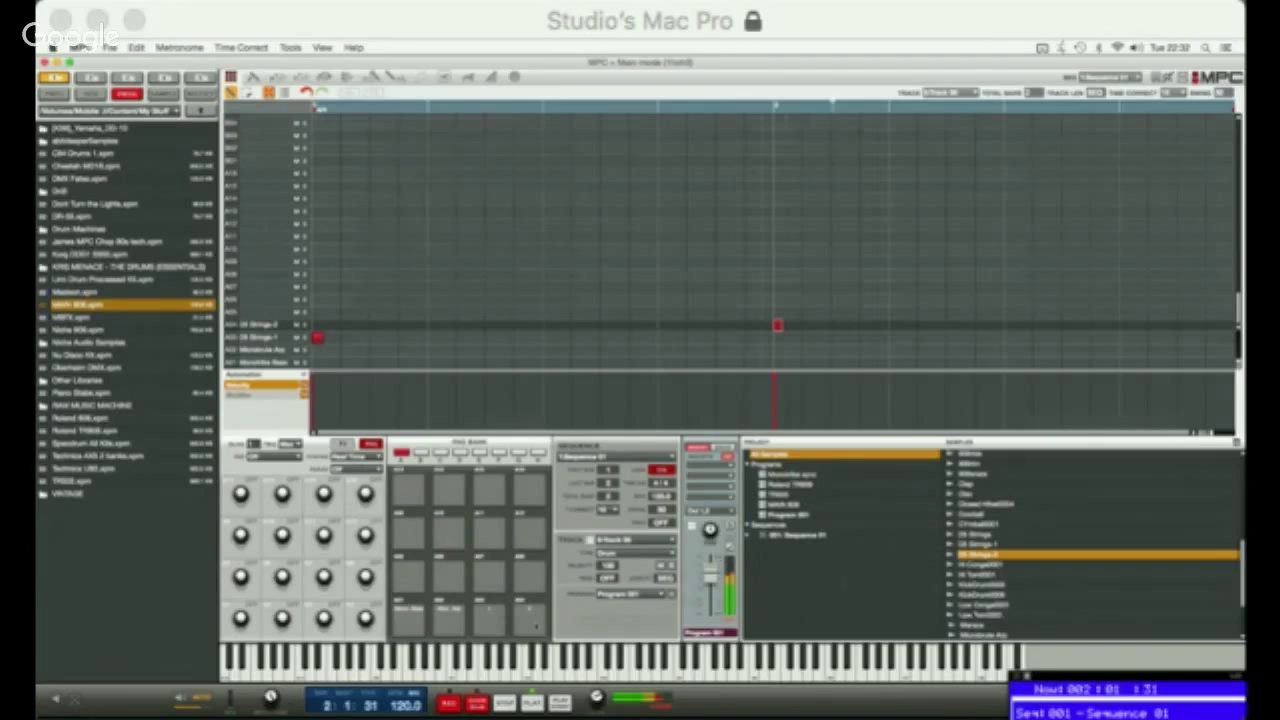
key(super+s)
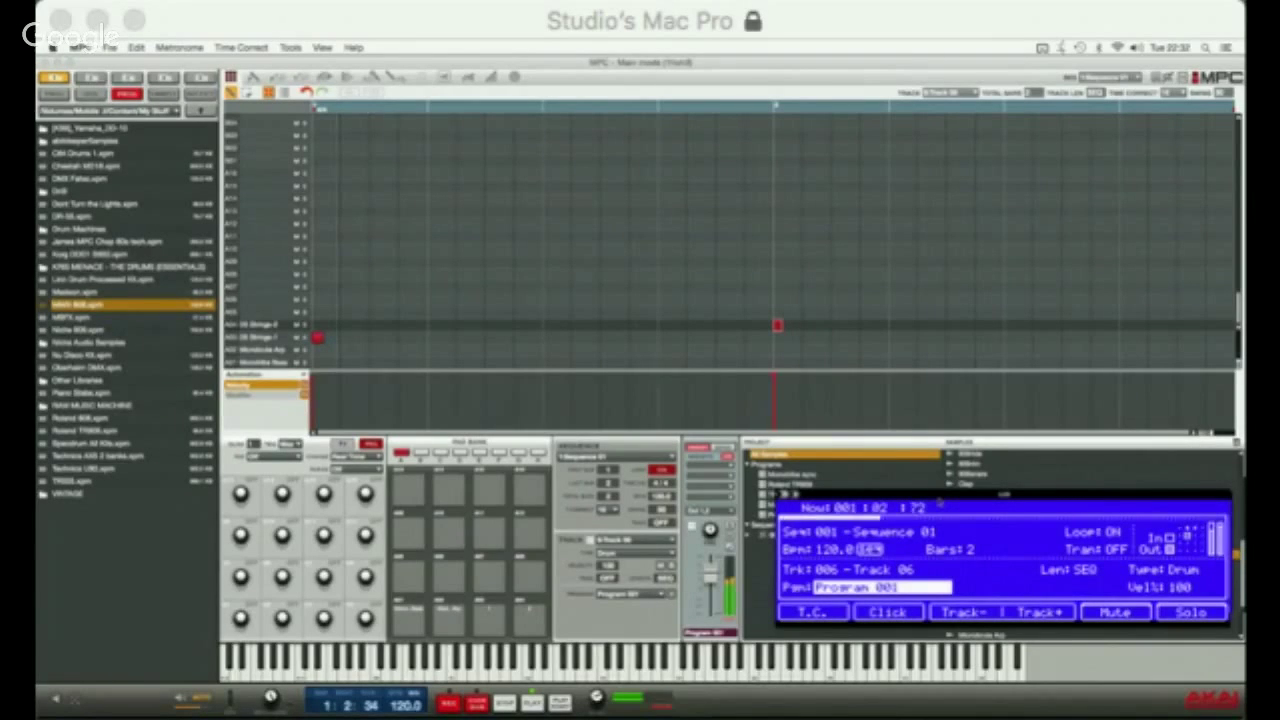
Set the levels of string pads A03 and A04 to -1.61 dB in the pad mixer, and return to main mode.
key(super+3)
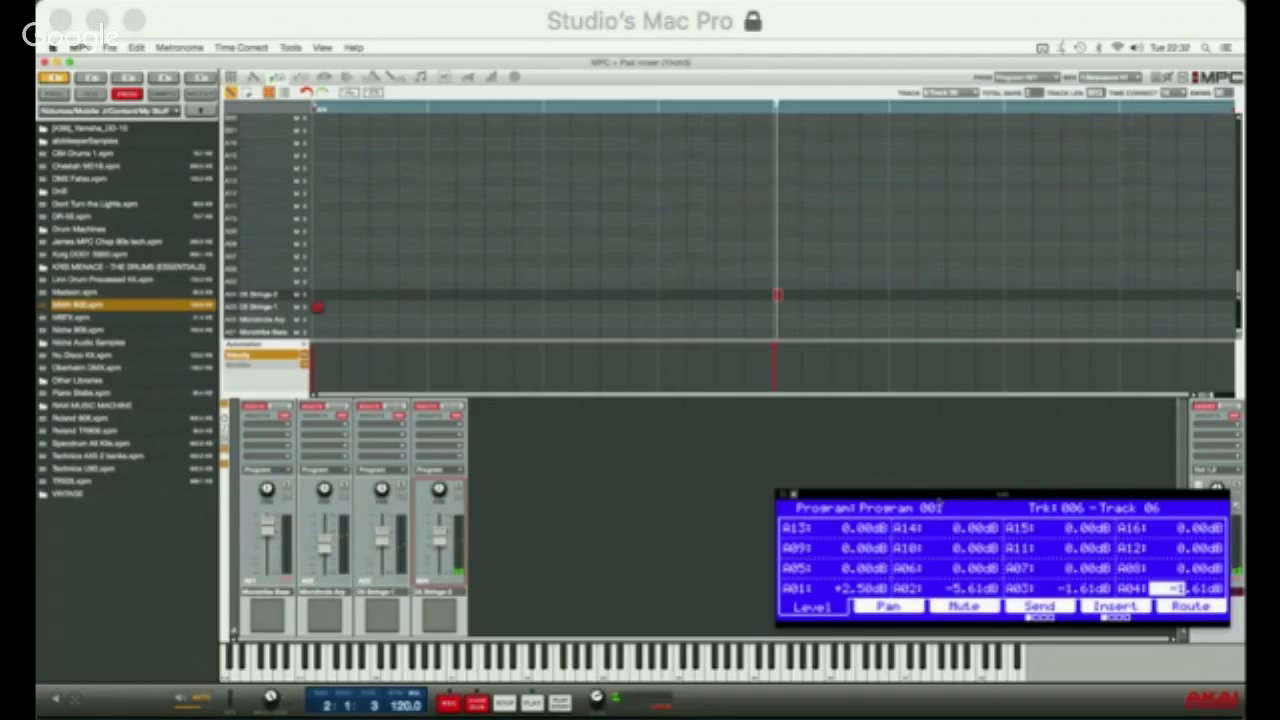
key(Escape)
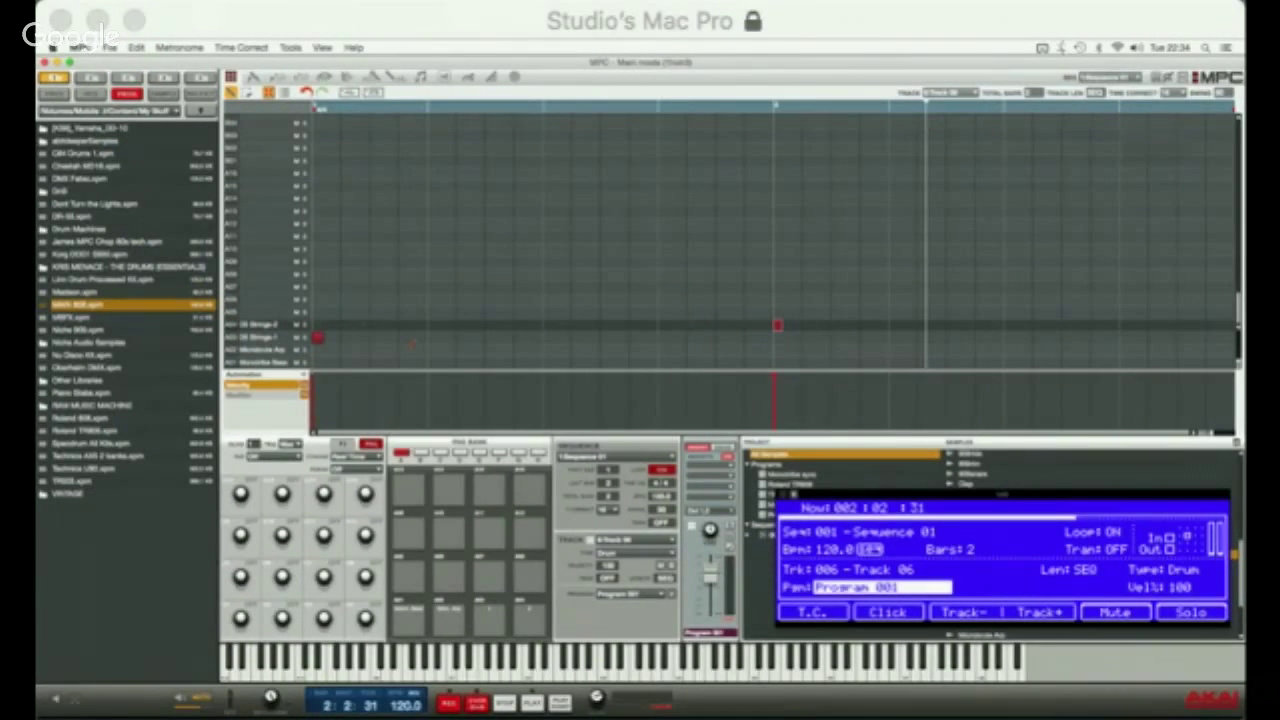
Step through Tracks 01 to 06 to examine the part recorded on each, ending on Track 01.
key(F3)
key(F3)
key(F3)
key(F3)
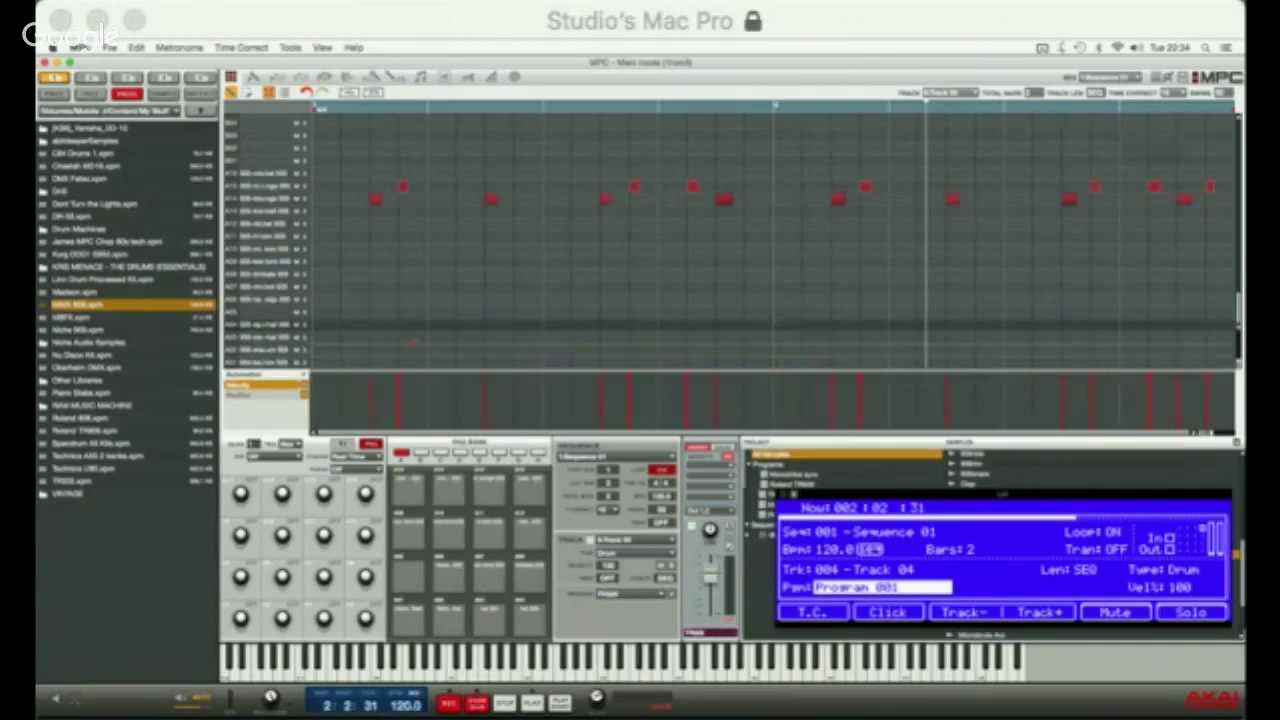
key(F3)
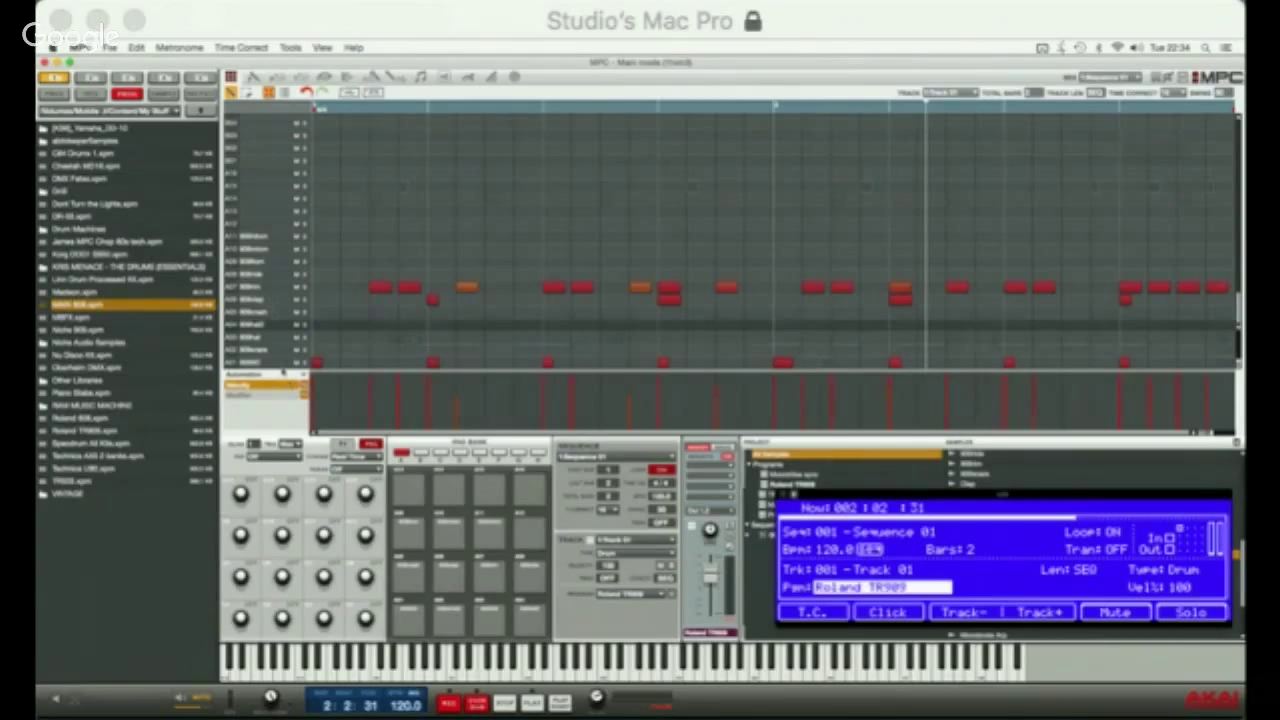
key(F4)
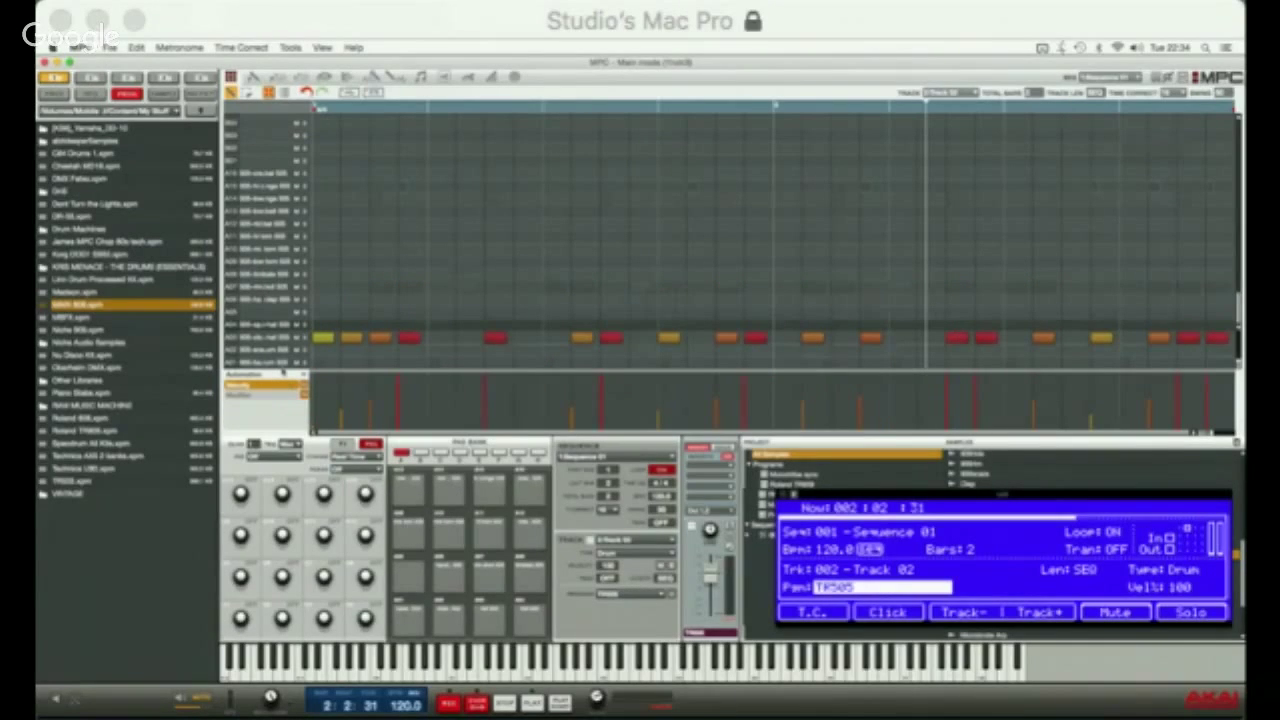
key(F4)
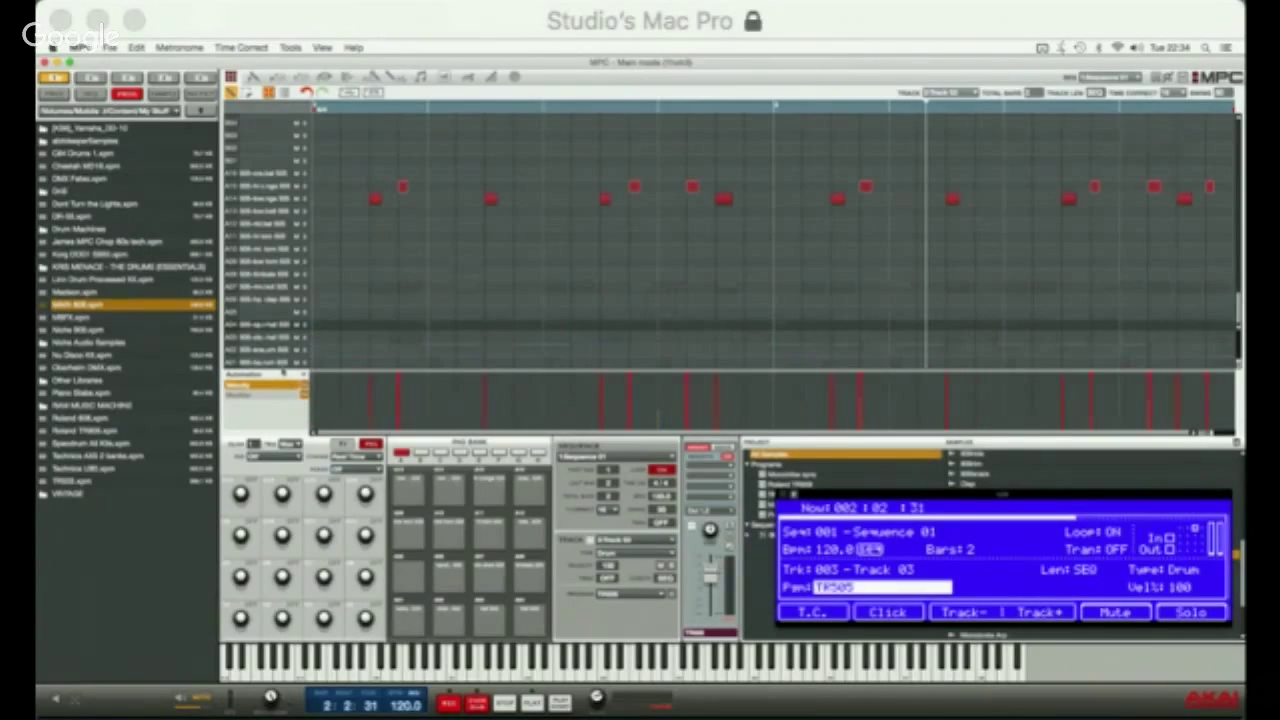
key(F4)
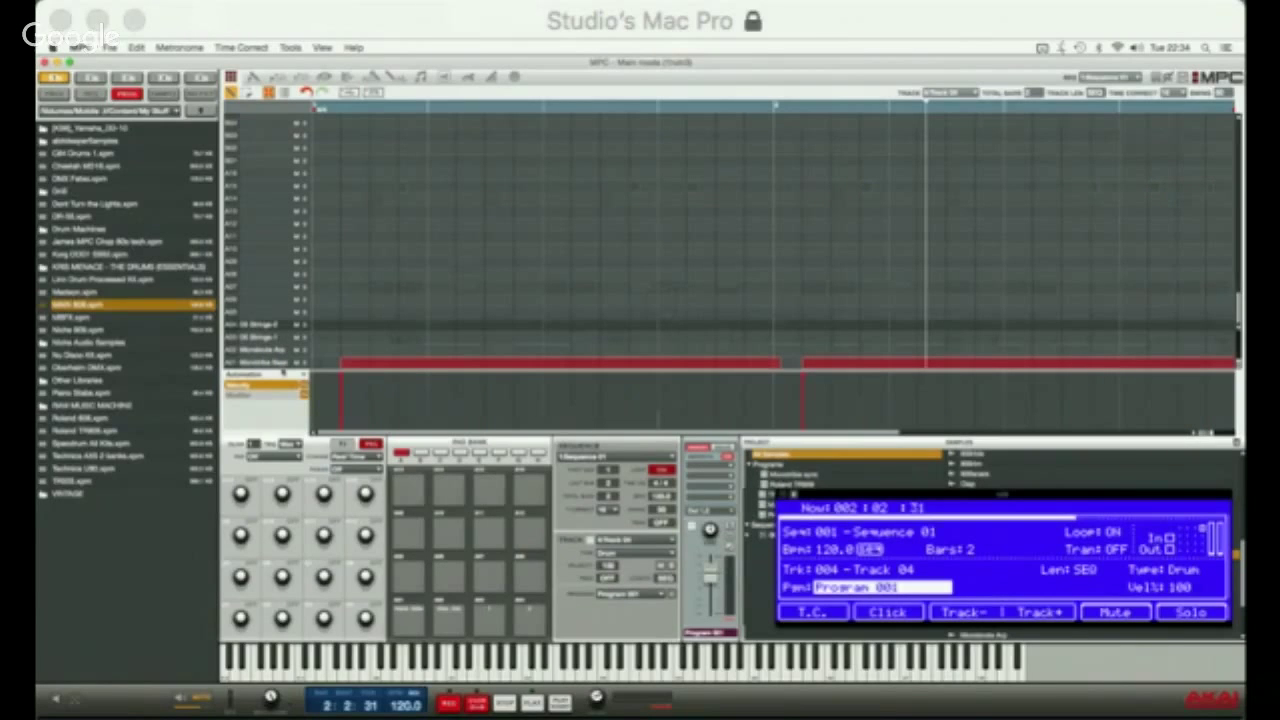
key(F4)
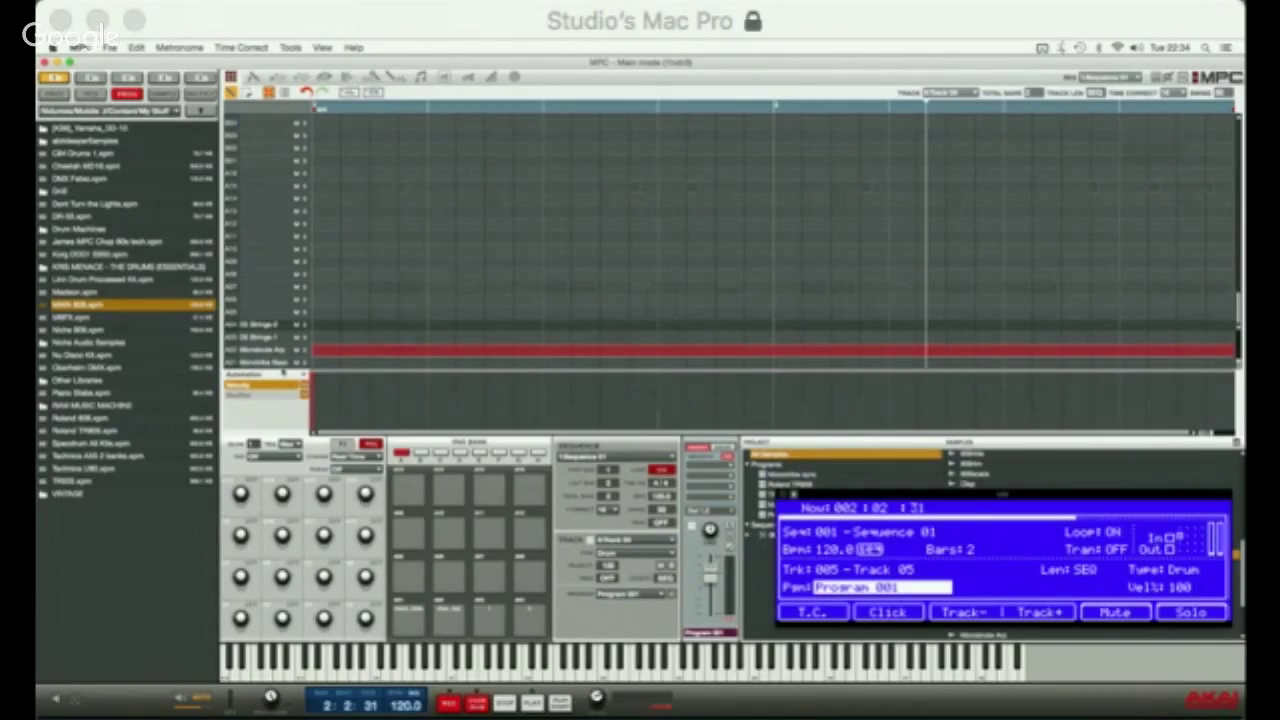
key(F4)
key(F4)
key(F3)
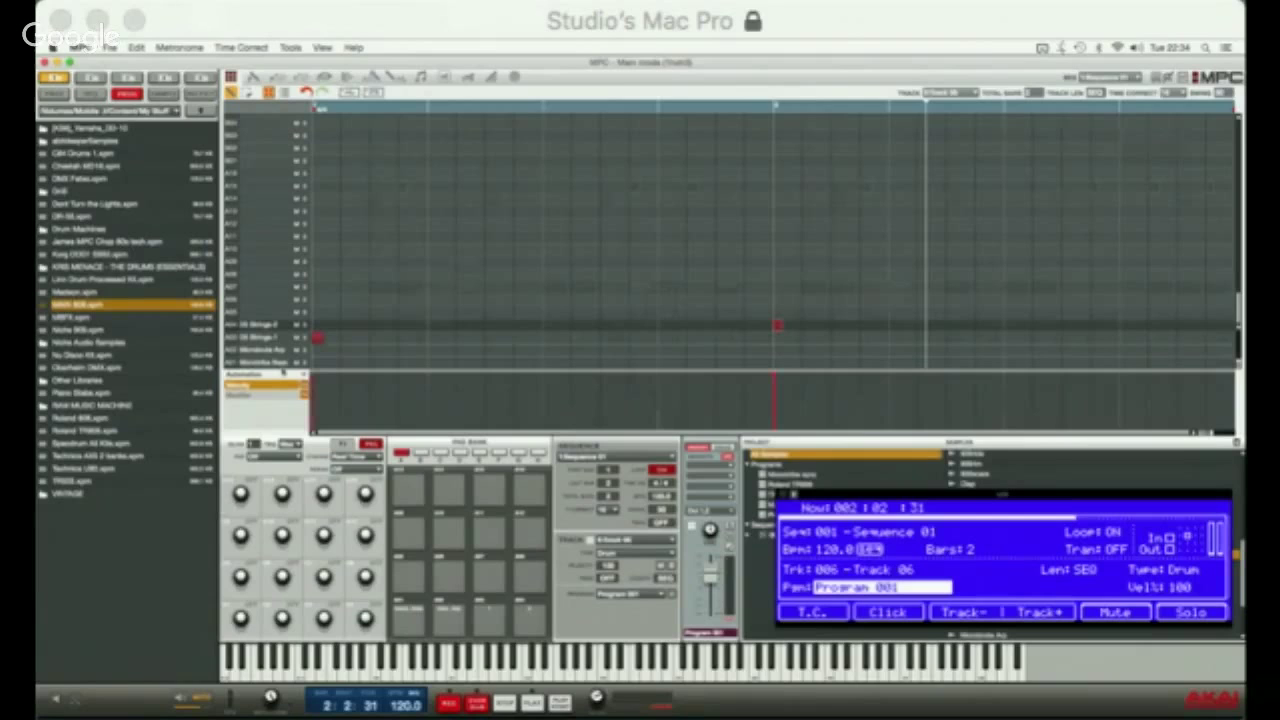
key(F3)
key(F3)
key(F3)
key(F3)
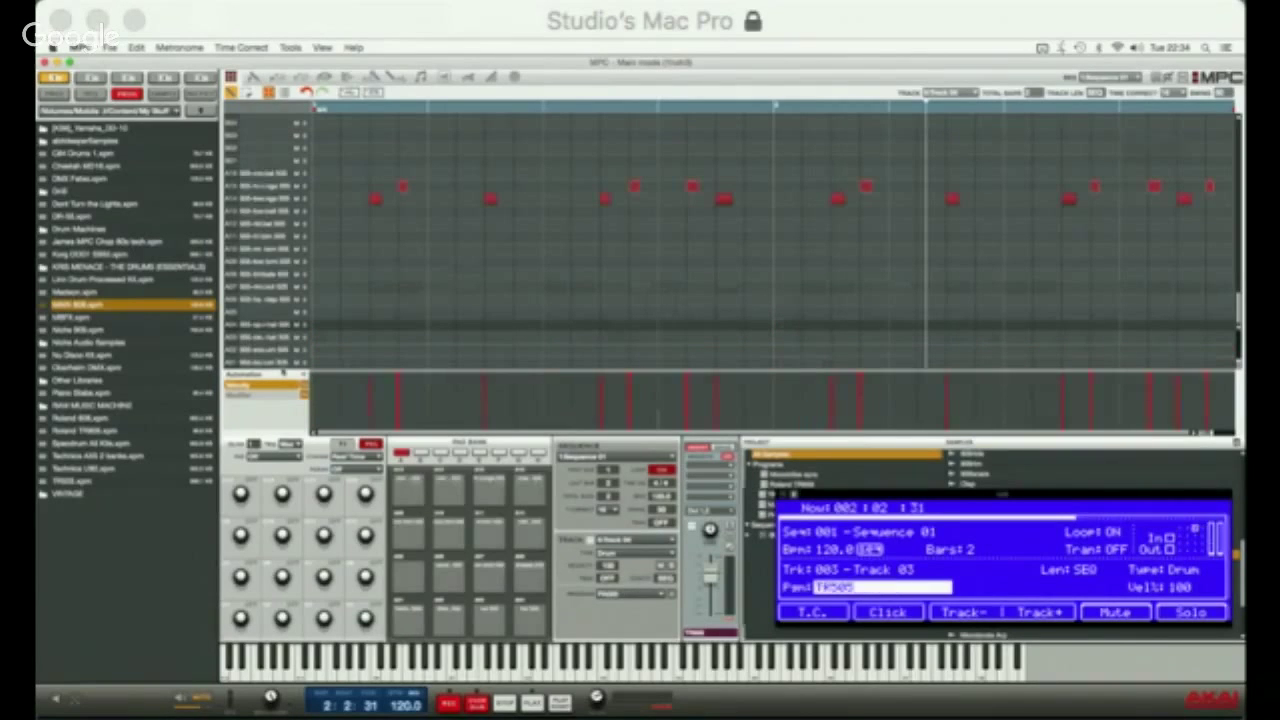
key(F3)
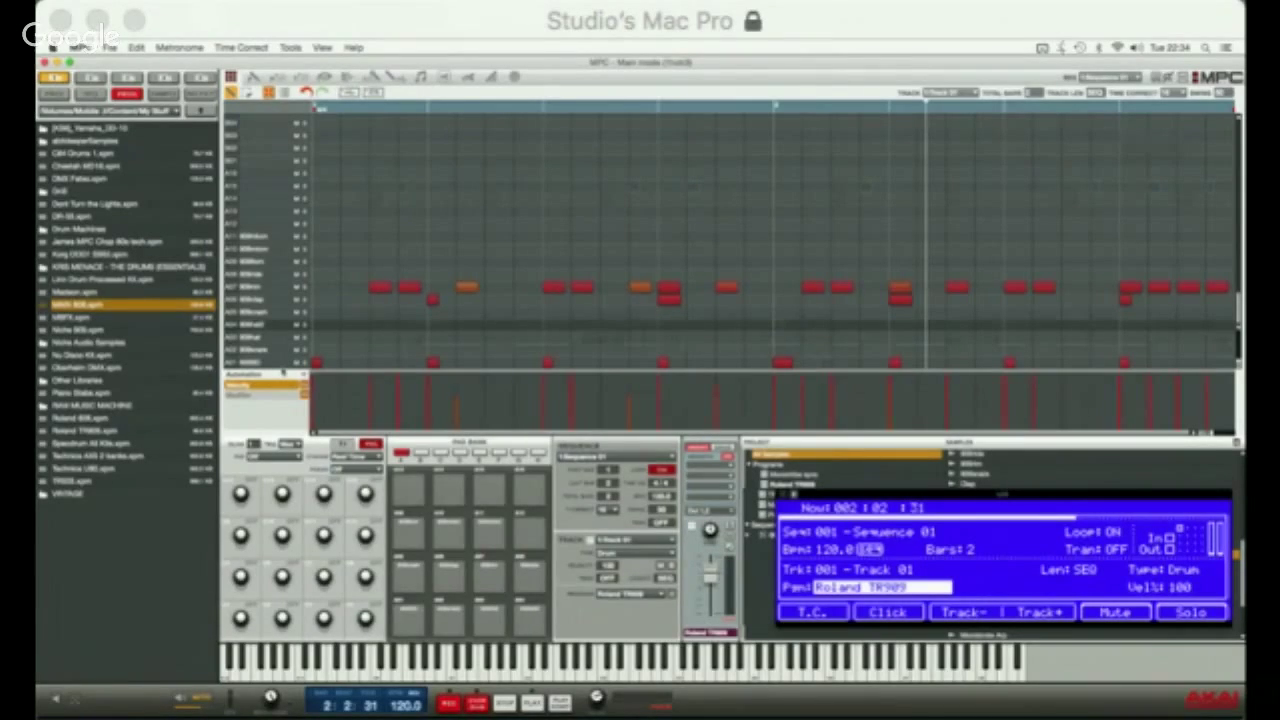
Explode Track 01, which uses the Roland TR909 program, into separate tracks for its individual sounds.
key(Up)
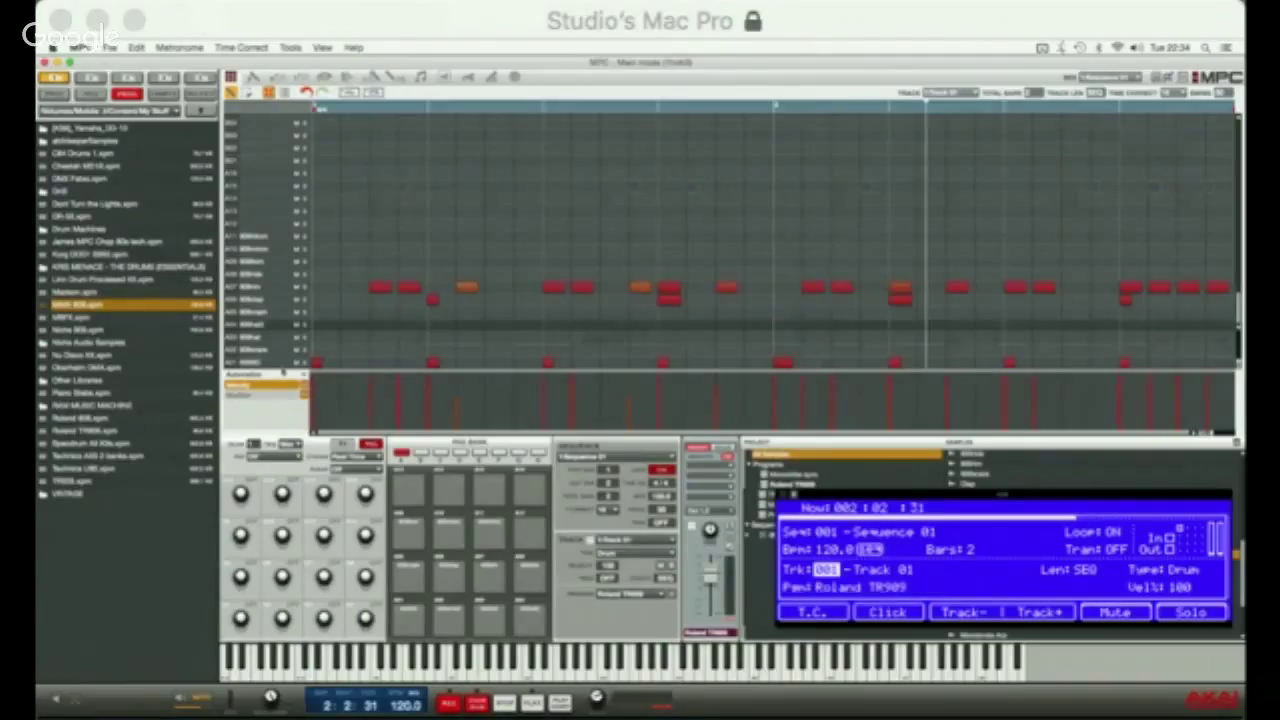
key(Return)
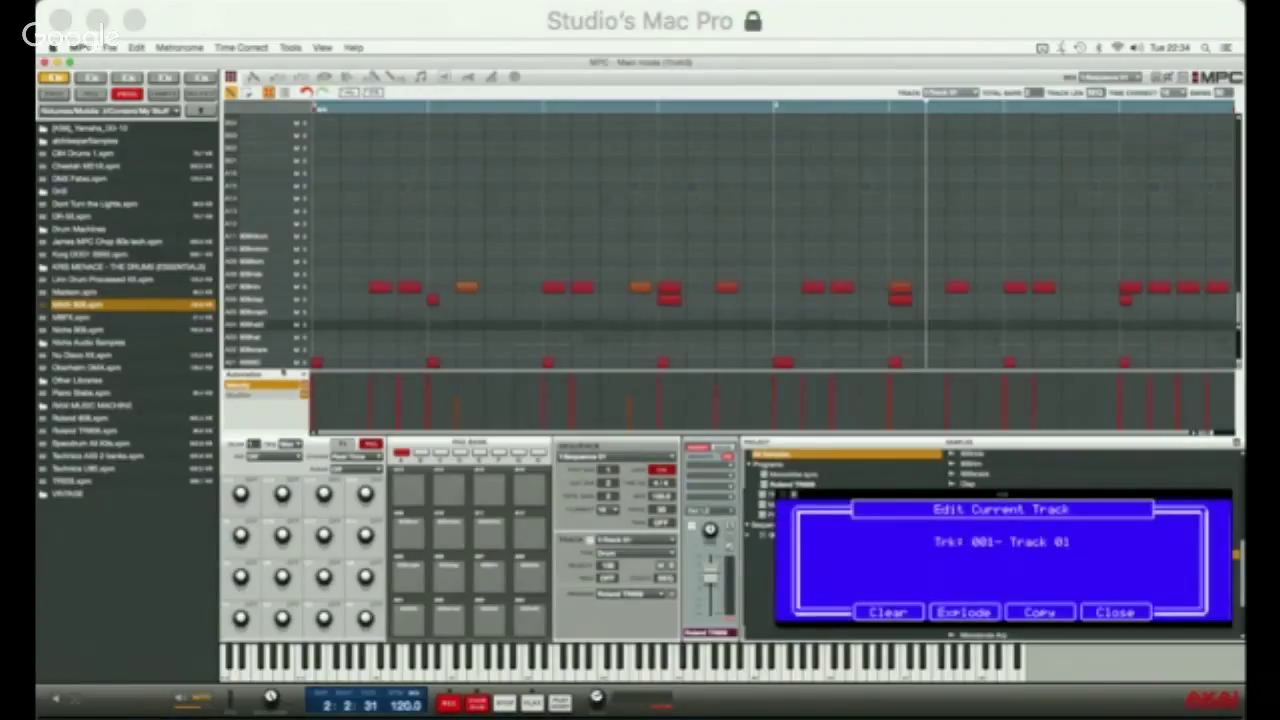
key(F5)
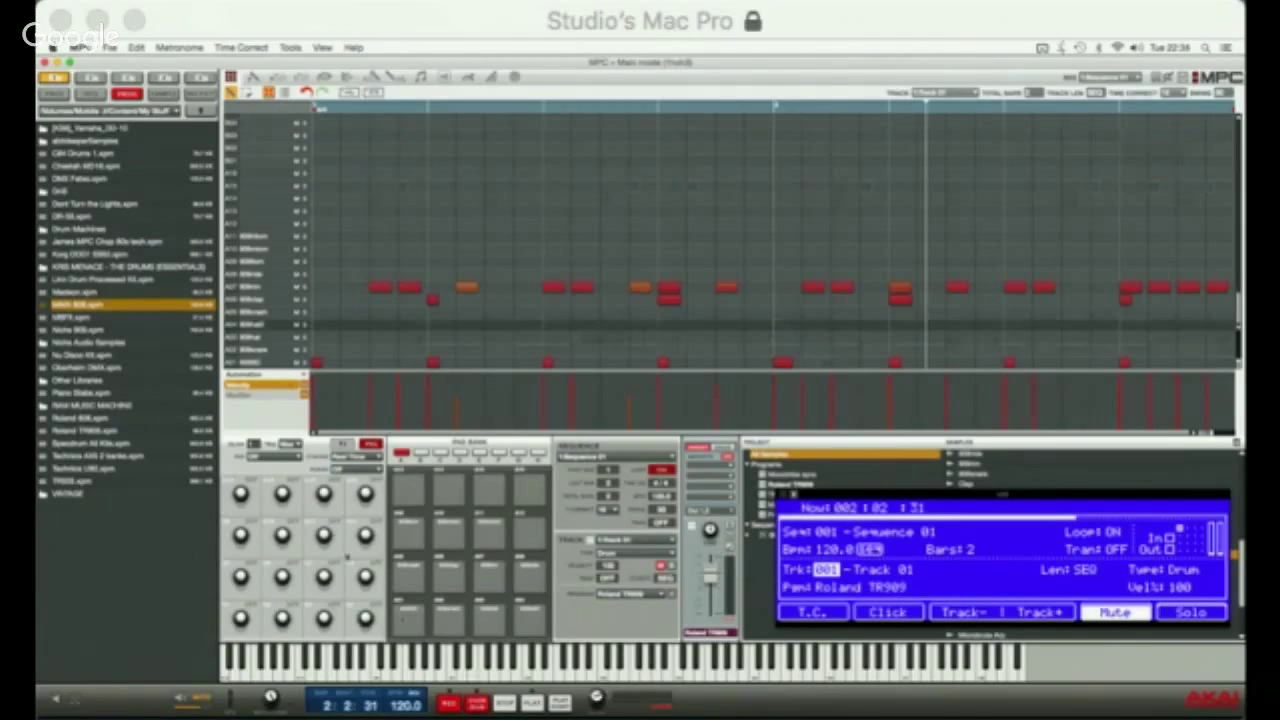
Step through the exploded tracks from Track 07 onward to examine their individual 909 parts, and return to Track 01.
key(F4)
key(F4)
key(F4)
key(F4)
key(F4)
key(F4)
key(F4)
key(F4)
key(F4)
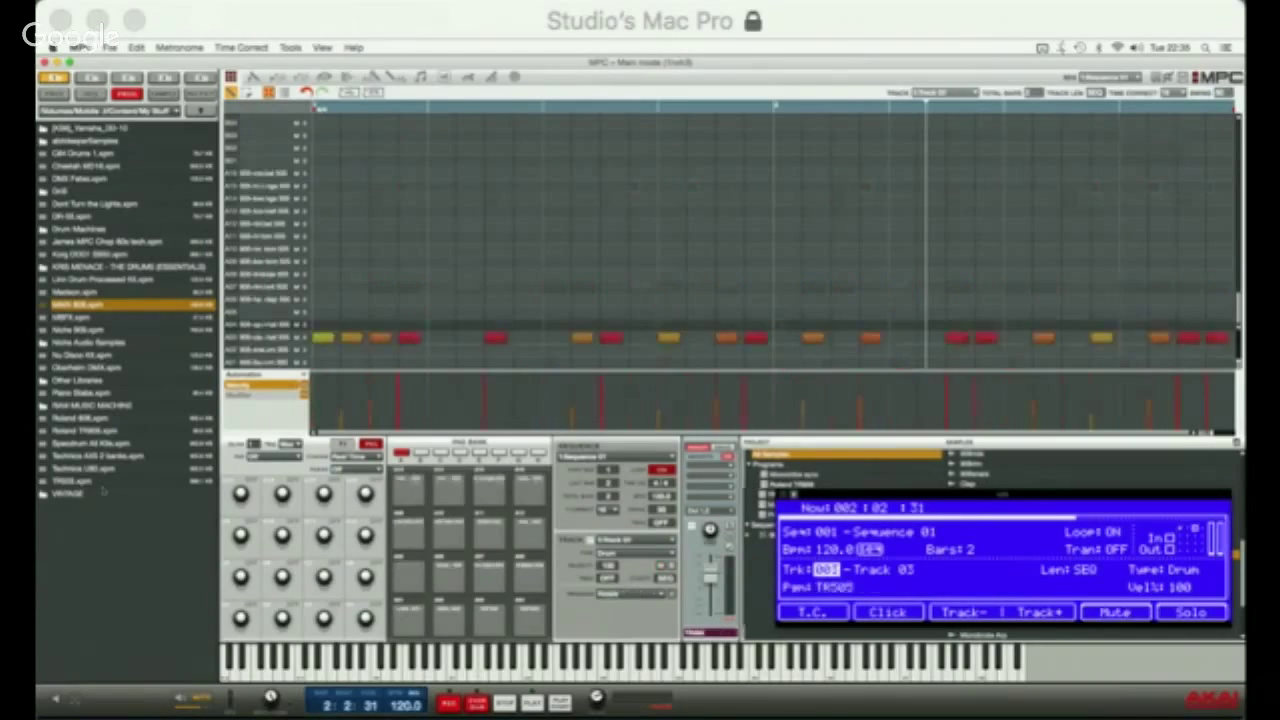
key(Up)
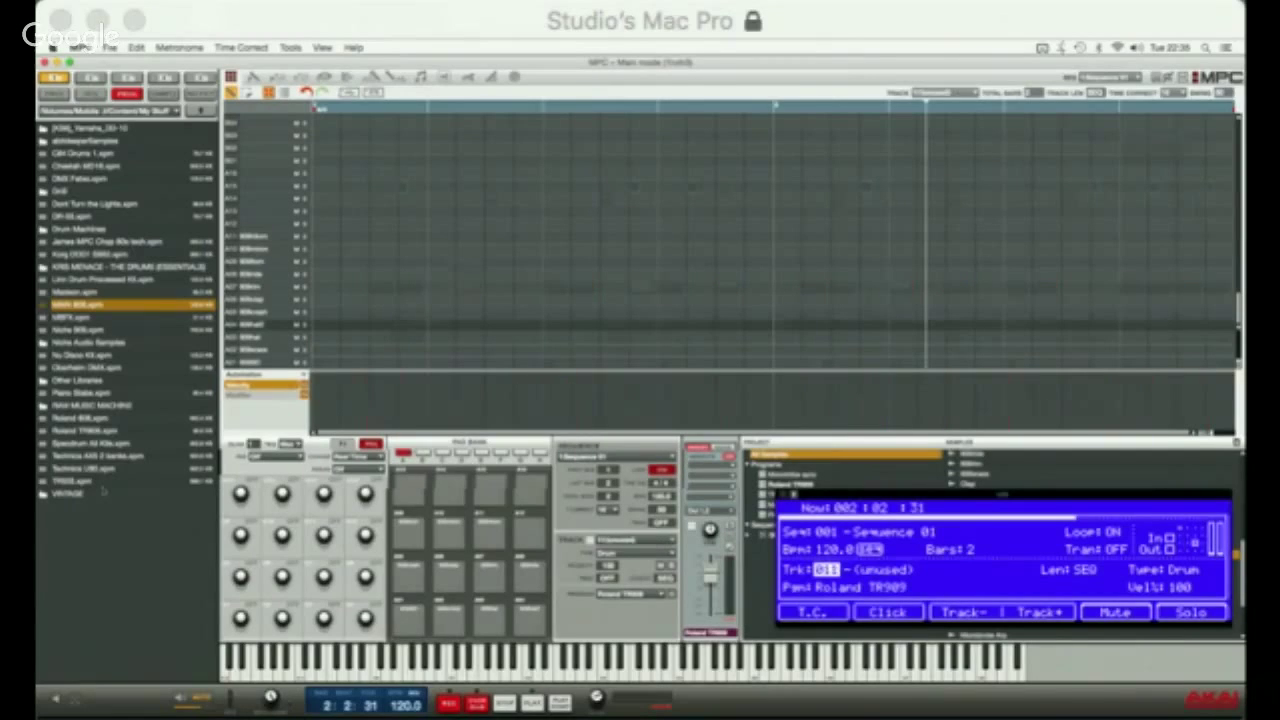
key(Down)
key(Down)
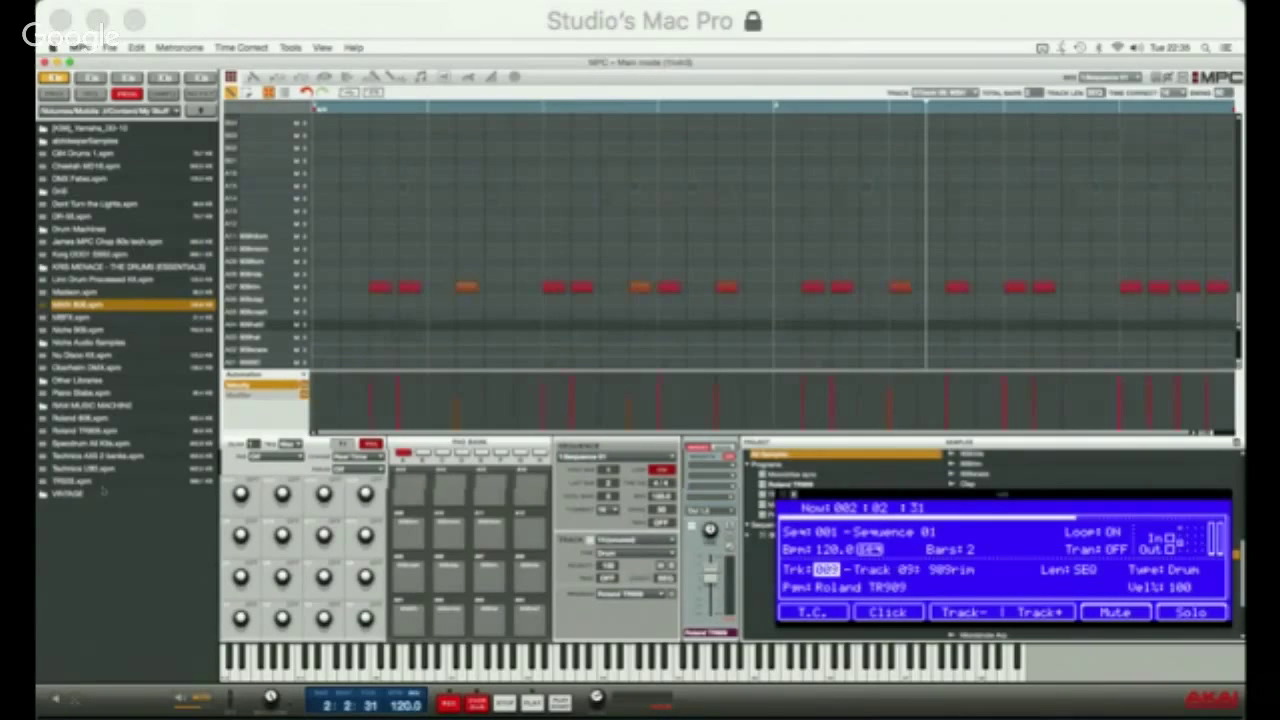
key(Down)
key(Down)
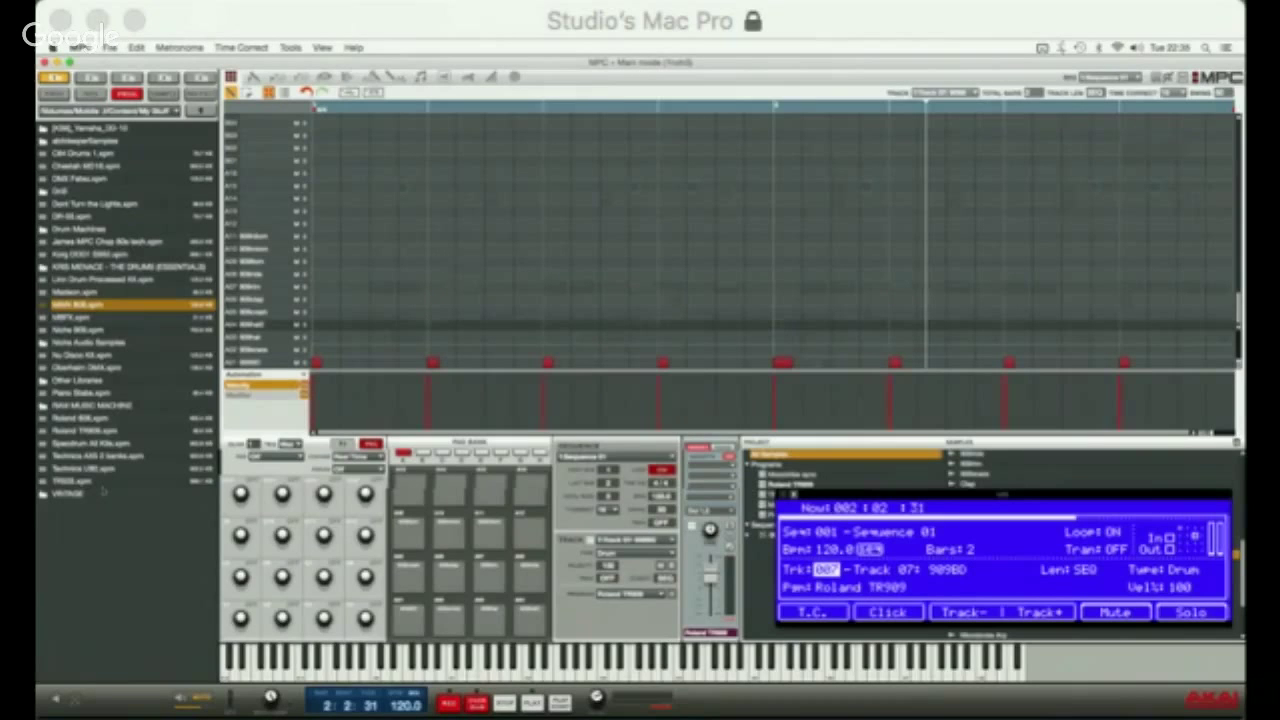
key(Down)
key(Down)
key(Down)
key(Down)
key(Down)
key(Down)
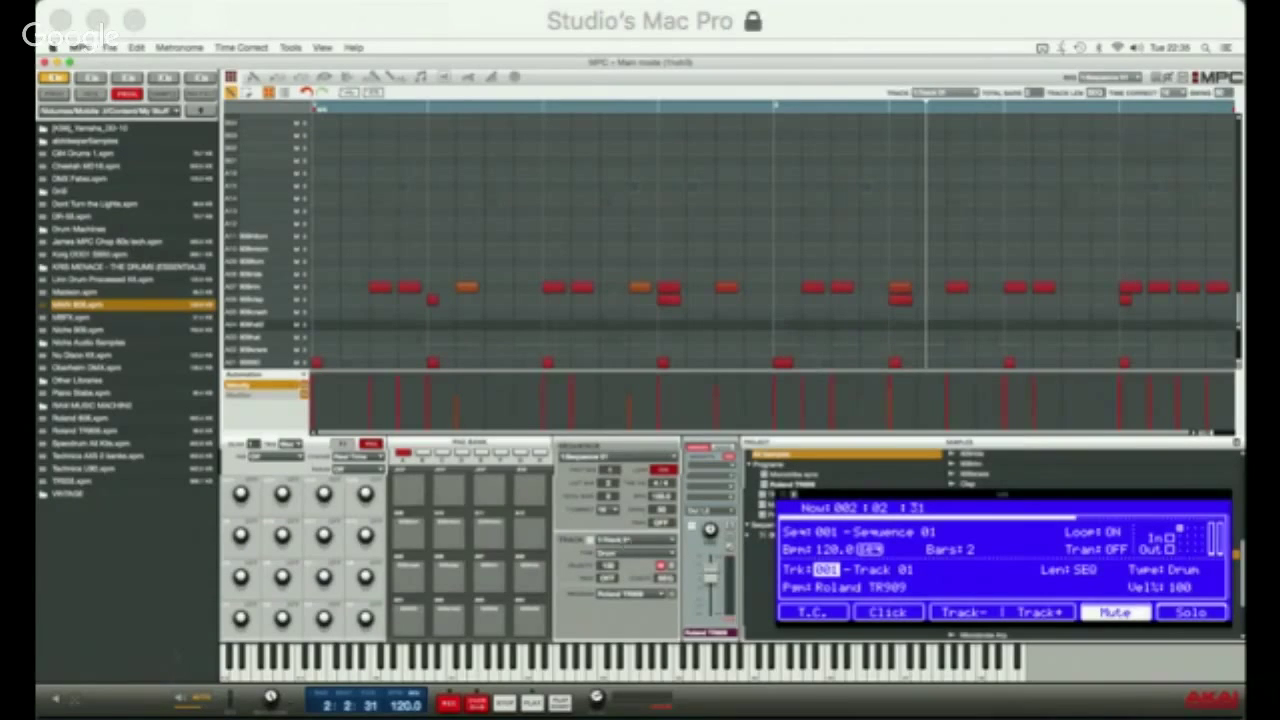
Rename Track 01 as 909, and move on through the tracks to Track 04.
double_click(628, 541)
text(909)
key(Return)
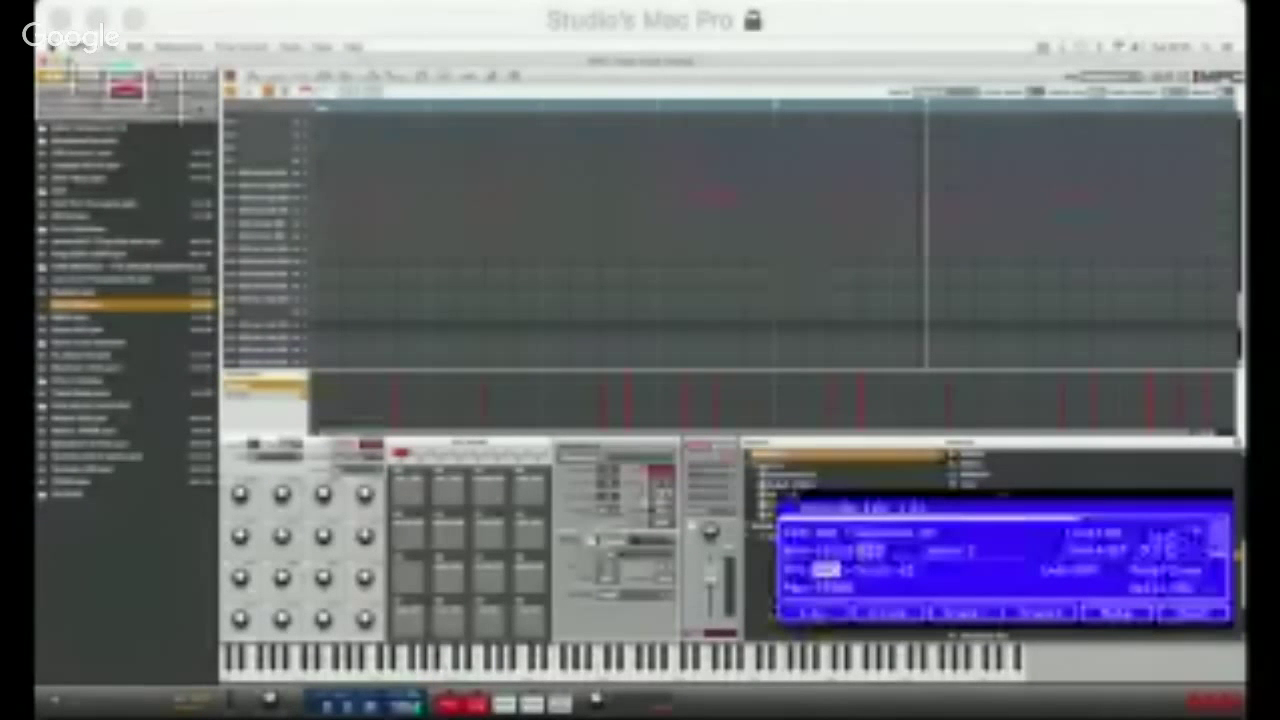
key(Down)
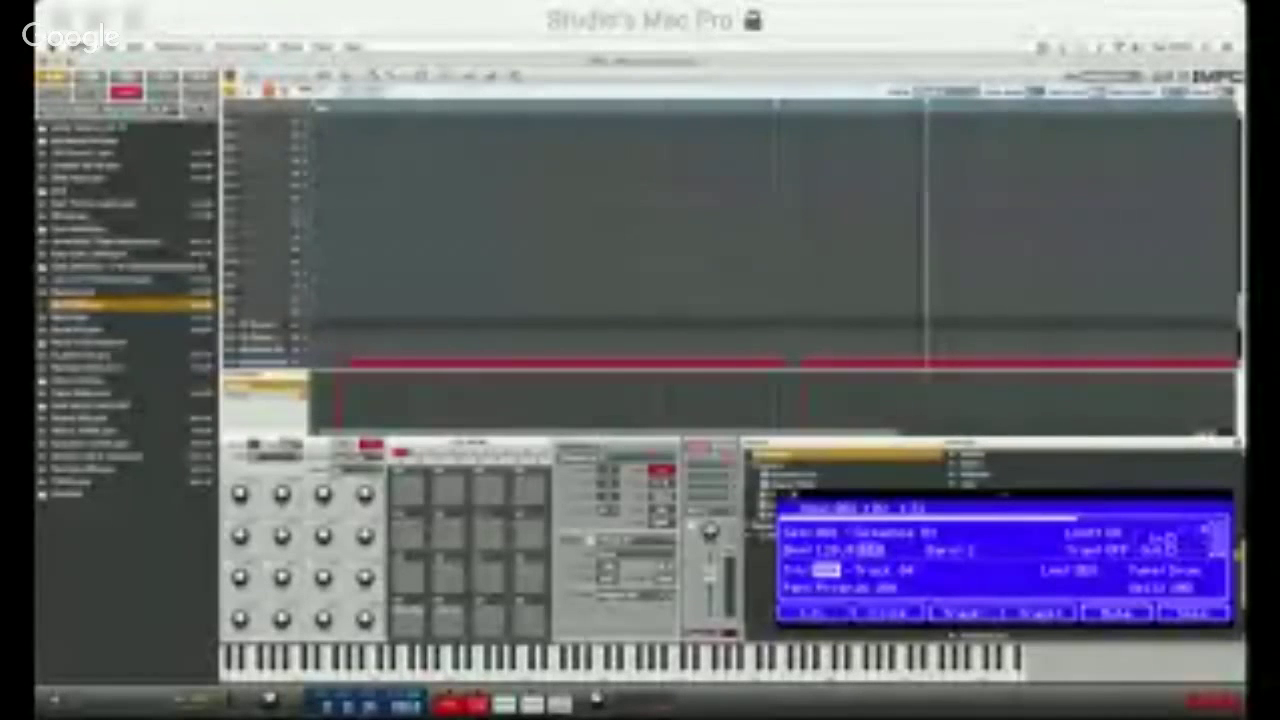
Clear the existing name of Track 04 for renaming, and move on to Track 05.
double_click(620, 540)
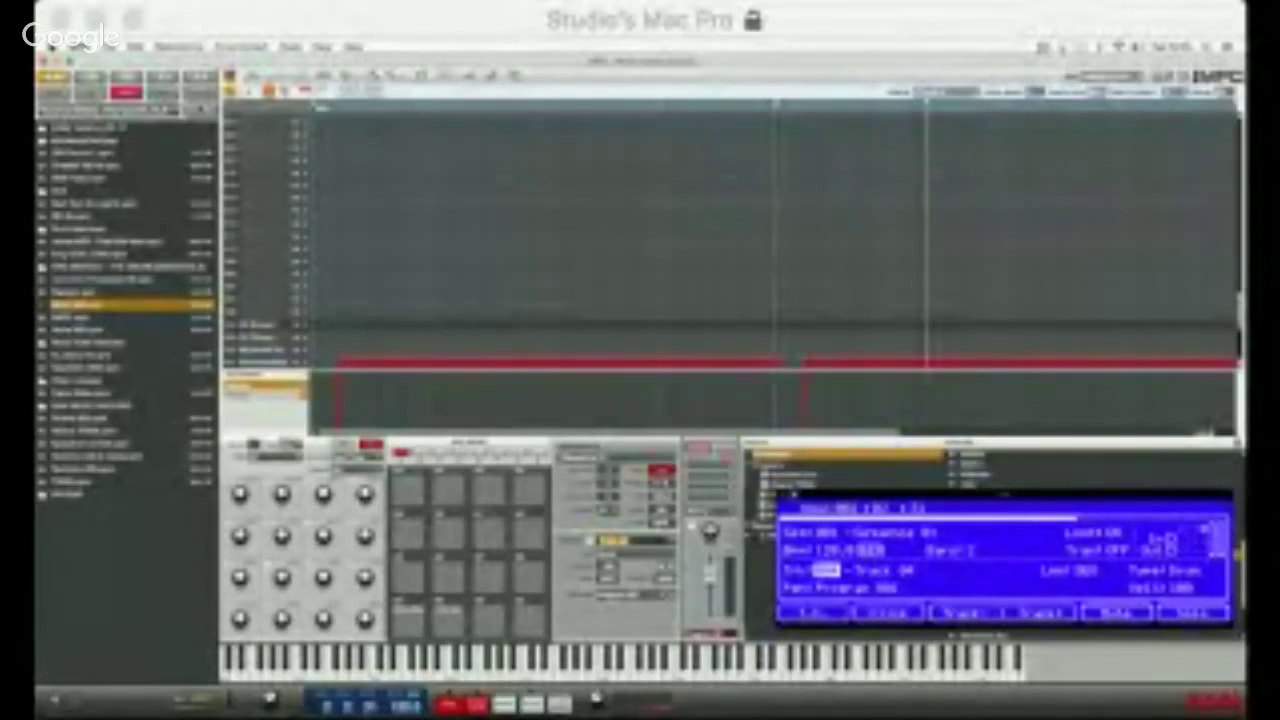
key(BackSpace)
key(Down)
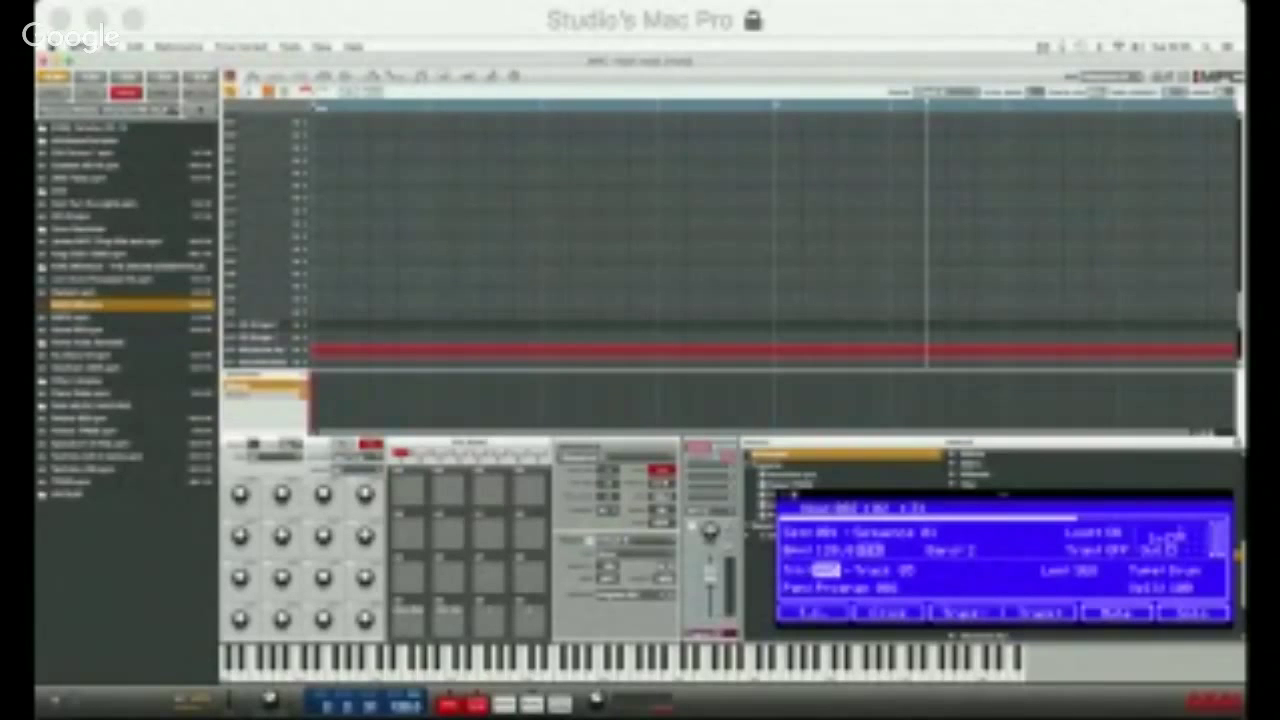
Rename Track 05 as arp and Track 06 as strings.
double_click(620, 540)
text(arp)
key(Return)
key(Down)
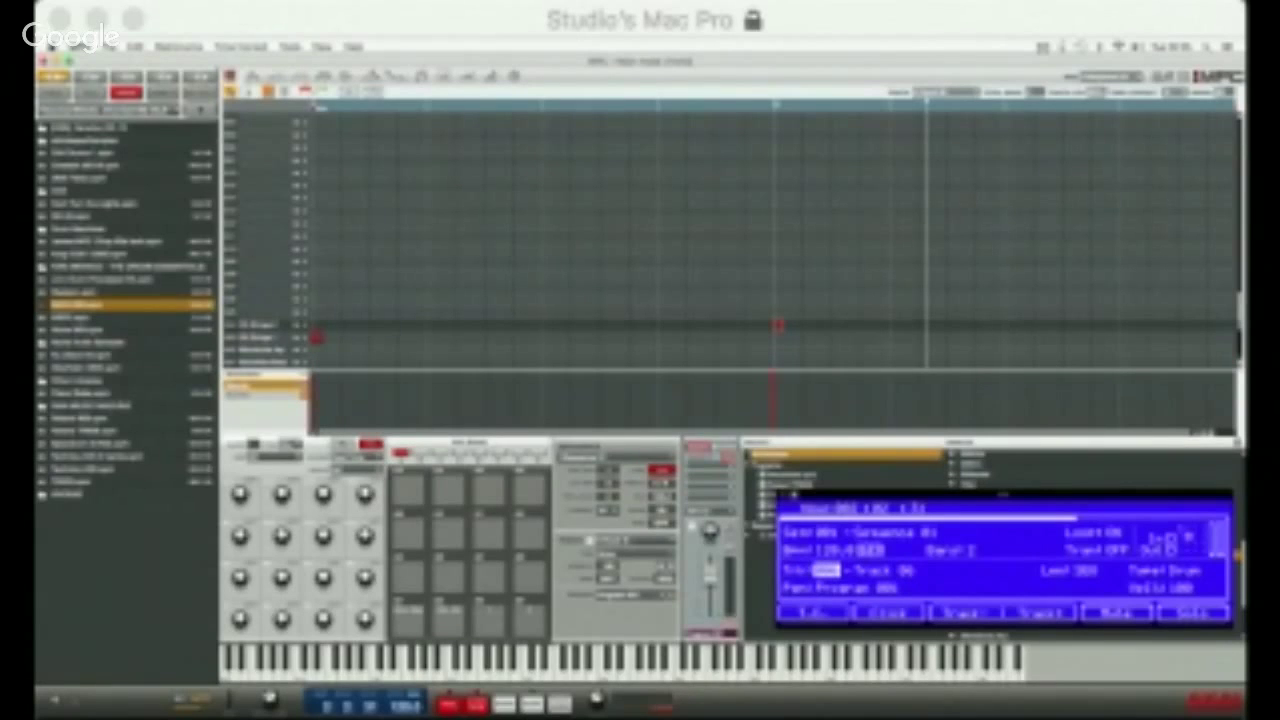
double_click(620, 540)
key(Return)
Copy bars 1 to 2 of Sequence 01 repeatedly after bar 2, extending the sequence to 8 bars.
click(78, 47)
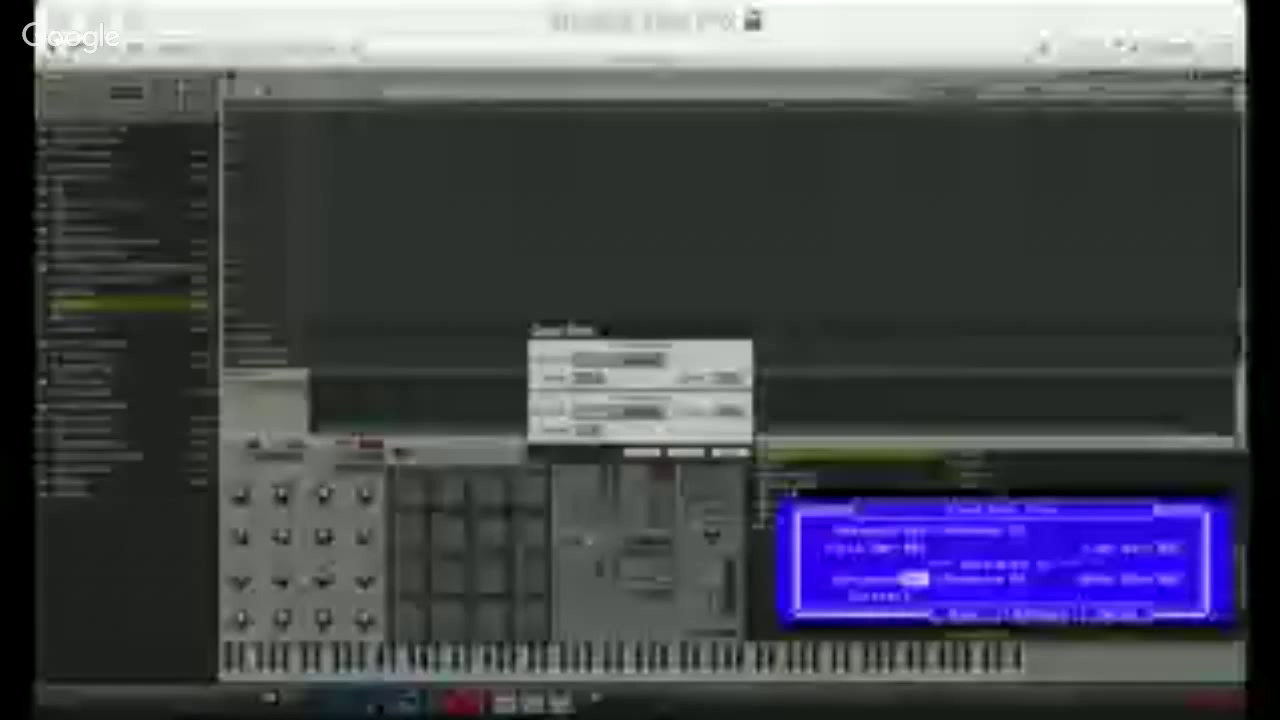
key(Down)
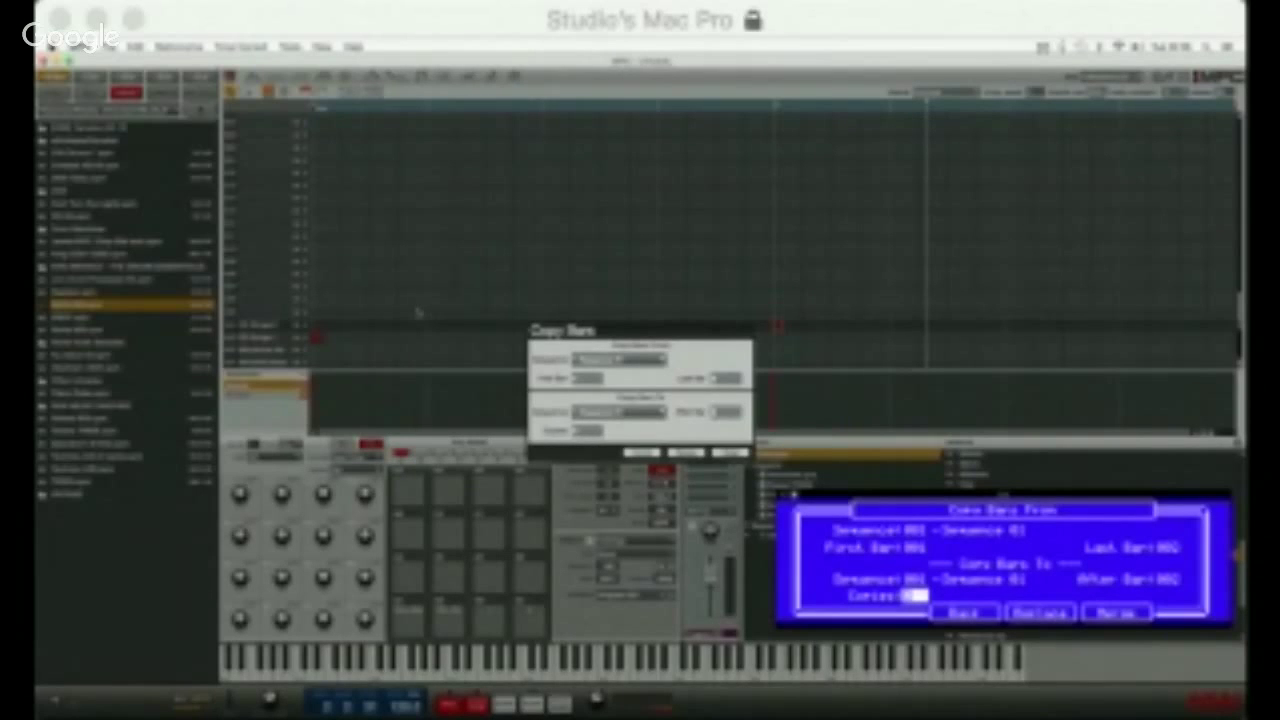
key(Return)
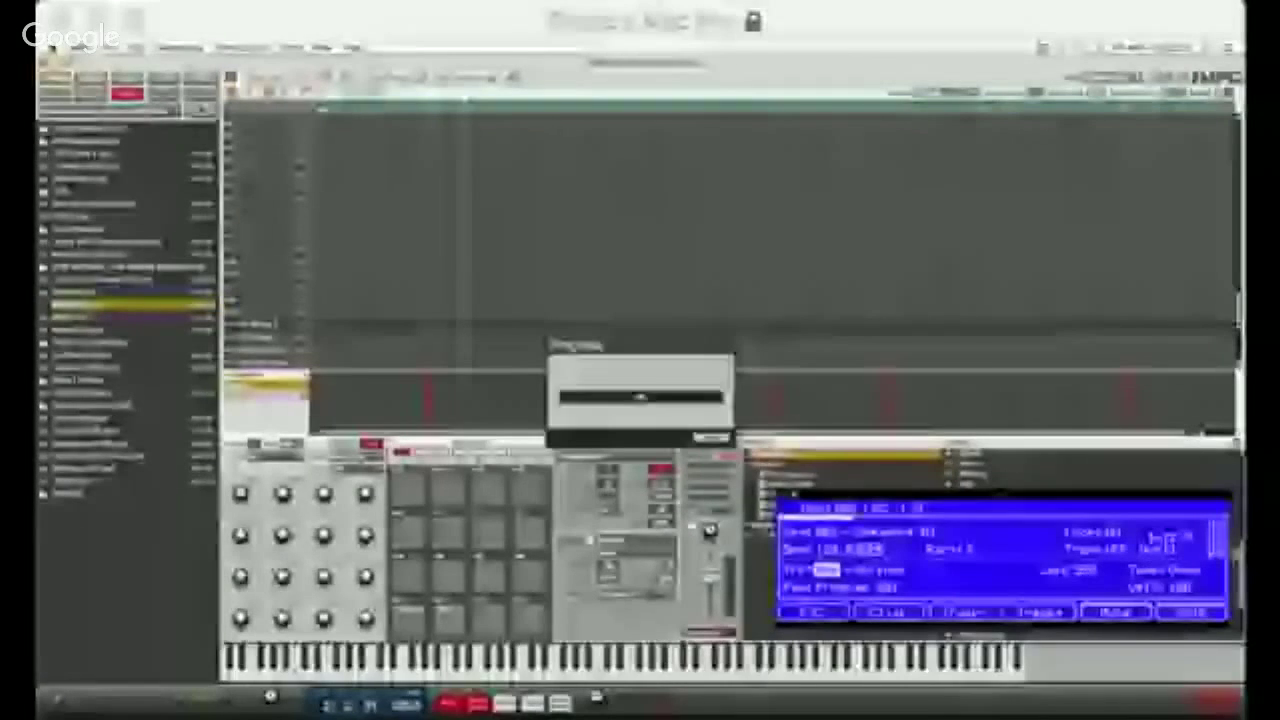
Set up a WAV audio mixdown export with exploded tracks, 24-bit depth and a 48 kHz sample rate.
click(109, 48)
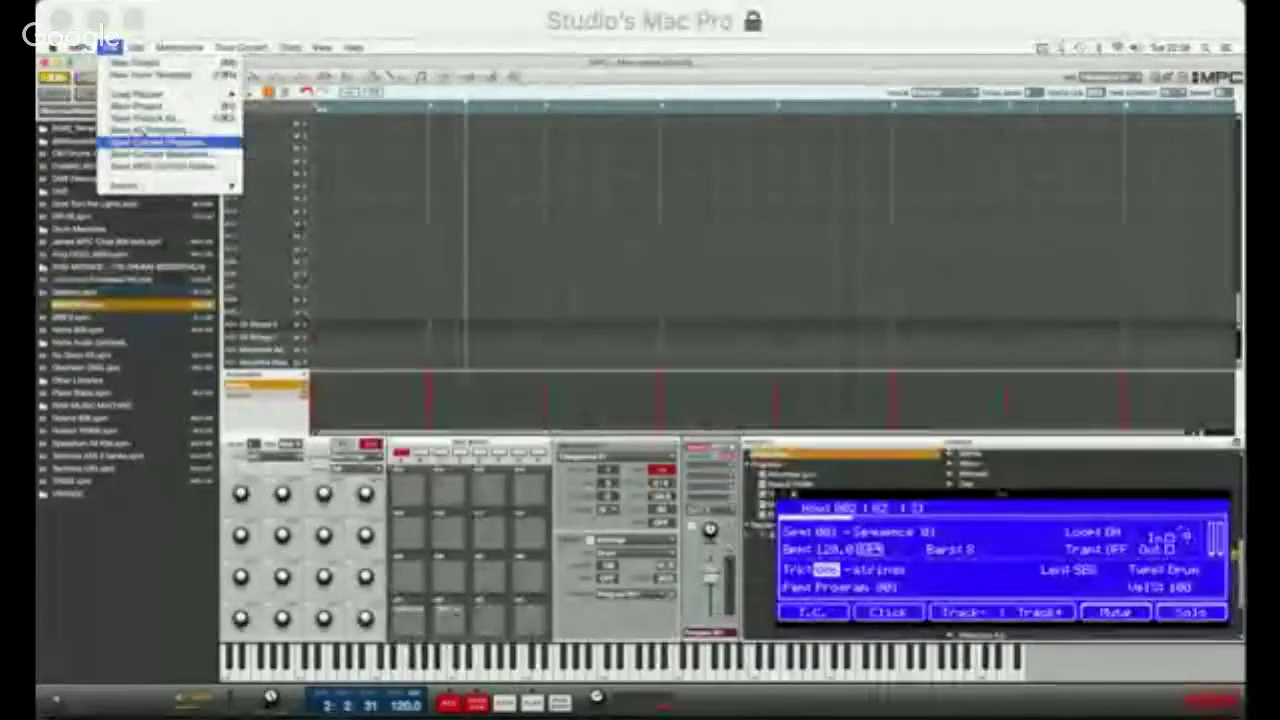
mouse_move(130, 186)
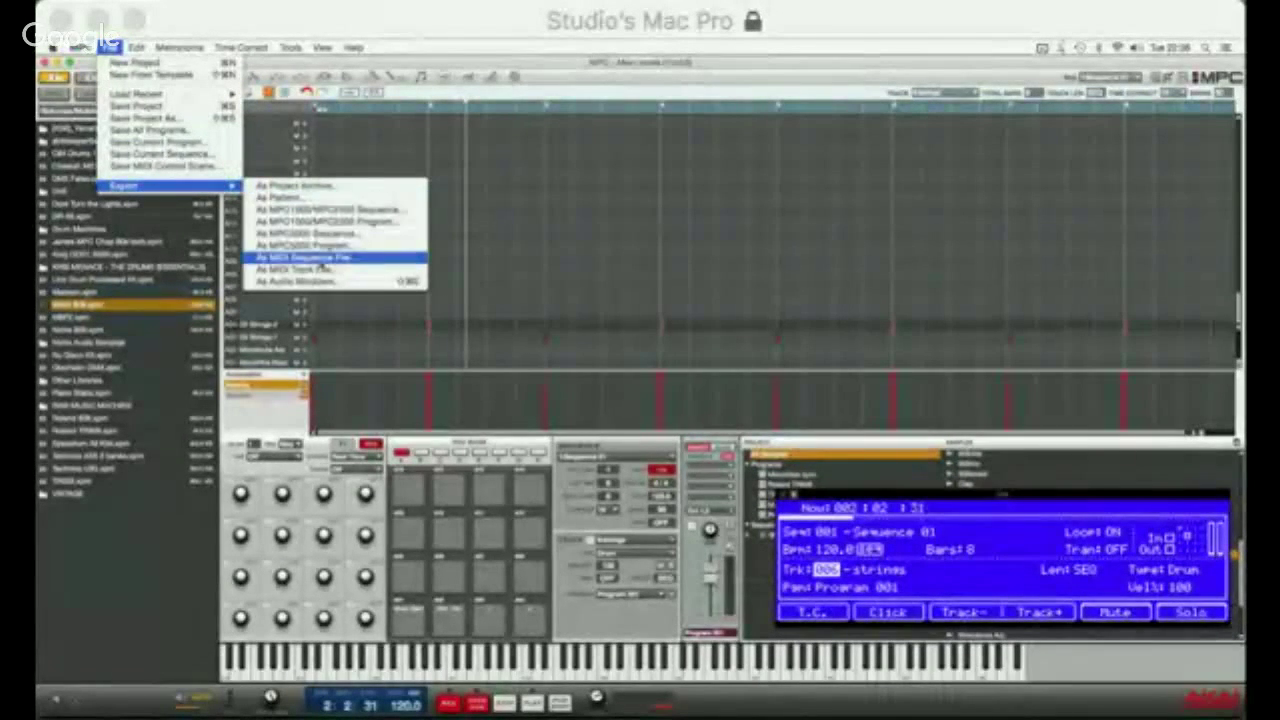
click(300, 281)
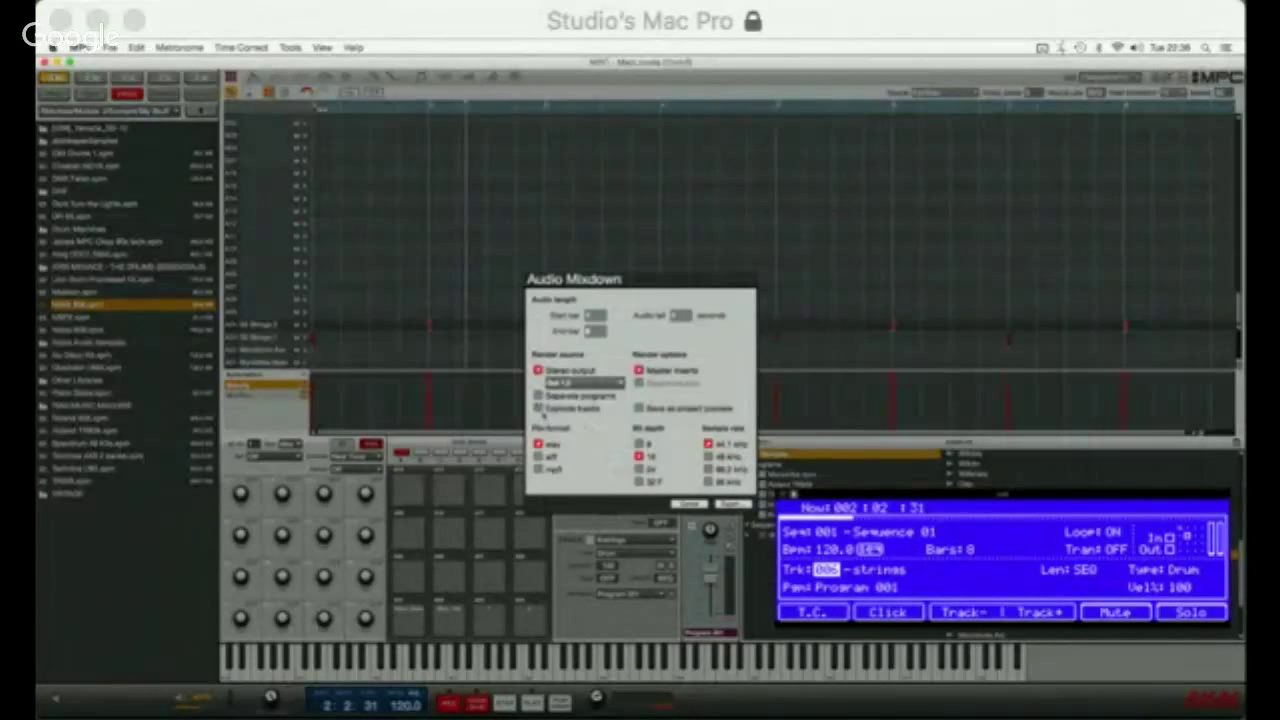
click(540, 409)
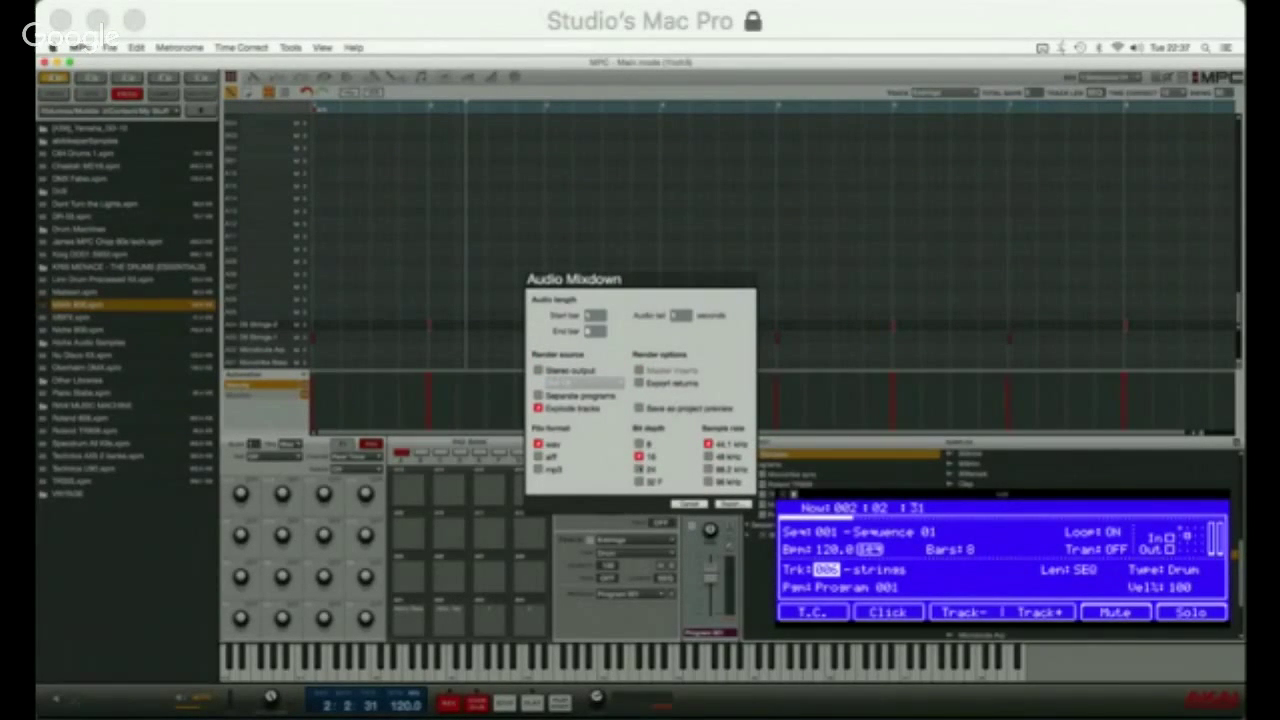
click(638, 469)
click(708, 456)
click(731, 504)
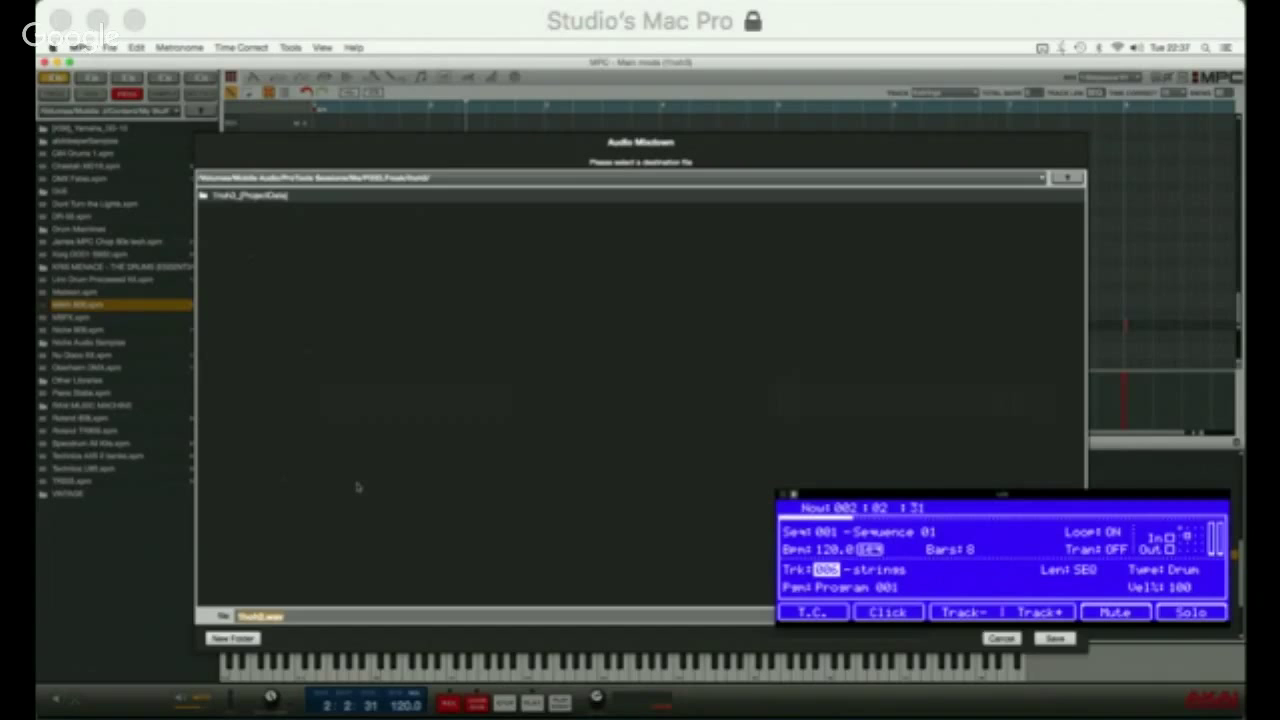
Export the mixdown files into a new folder named 1hohep3 parts and save the project.
click(233, 638)
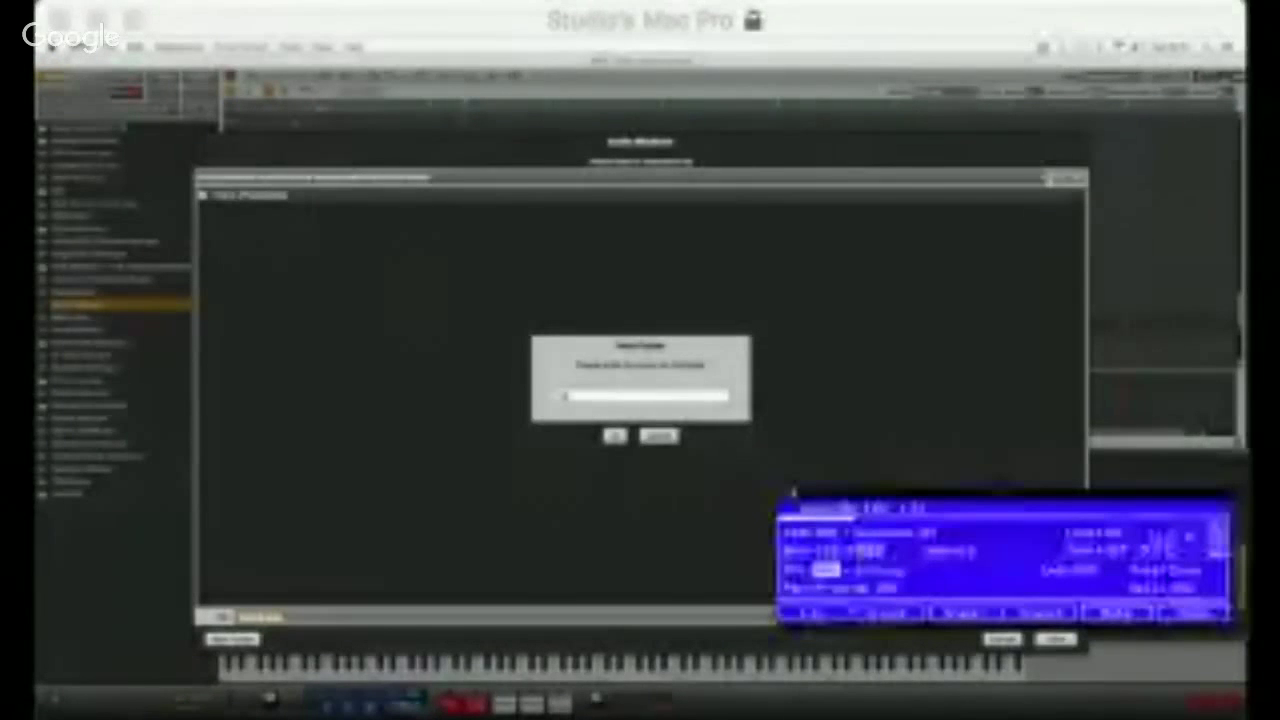
text(Ynohmp3)
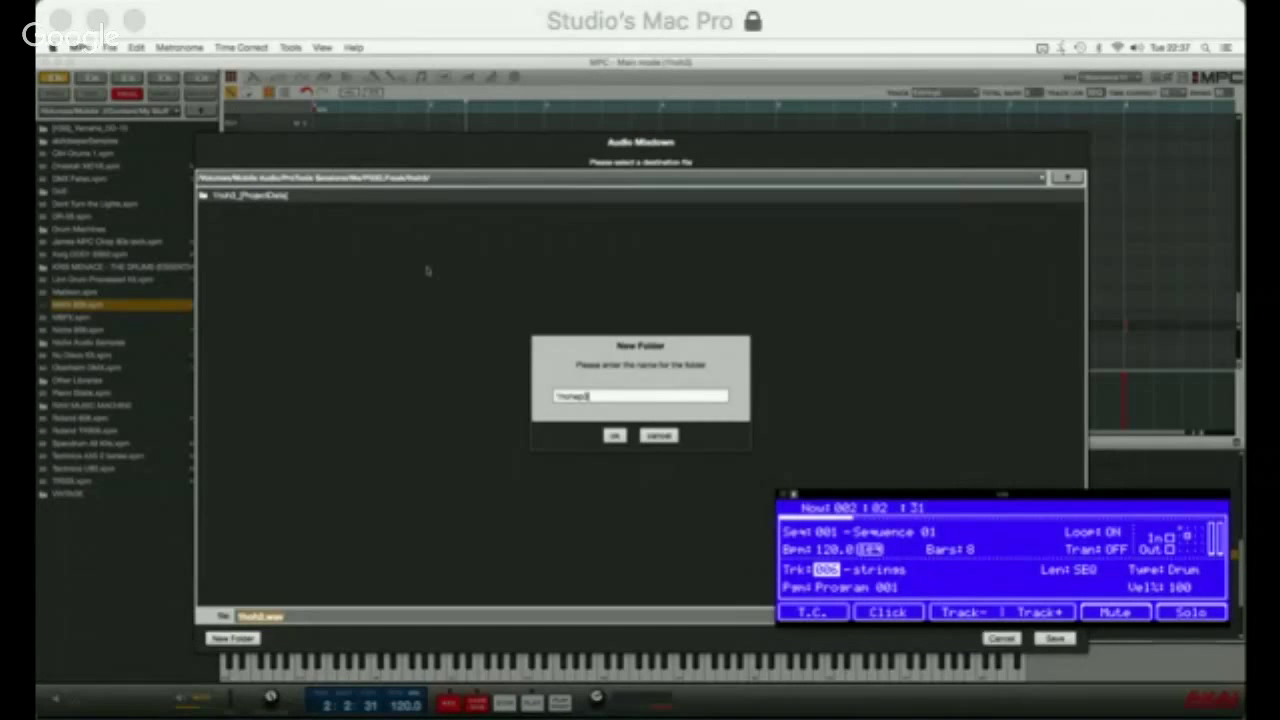
text( parts)
key(Return)
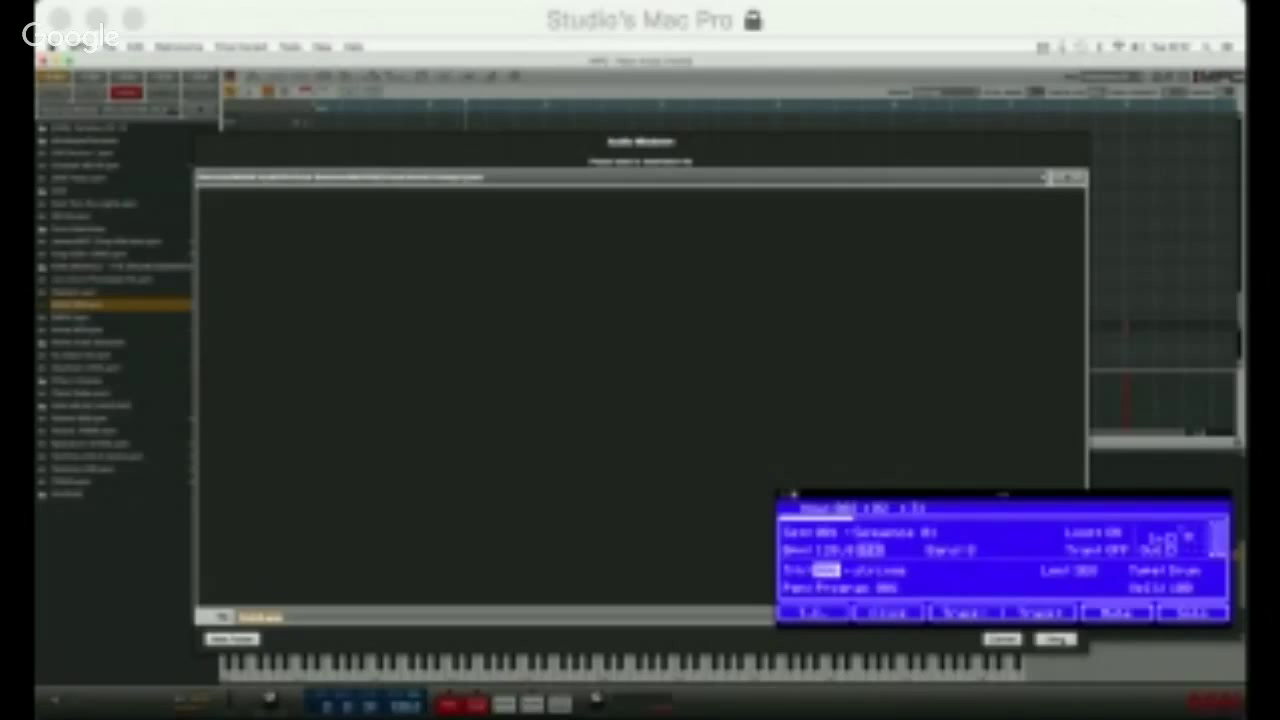
click(1060, 640)
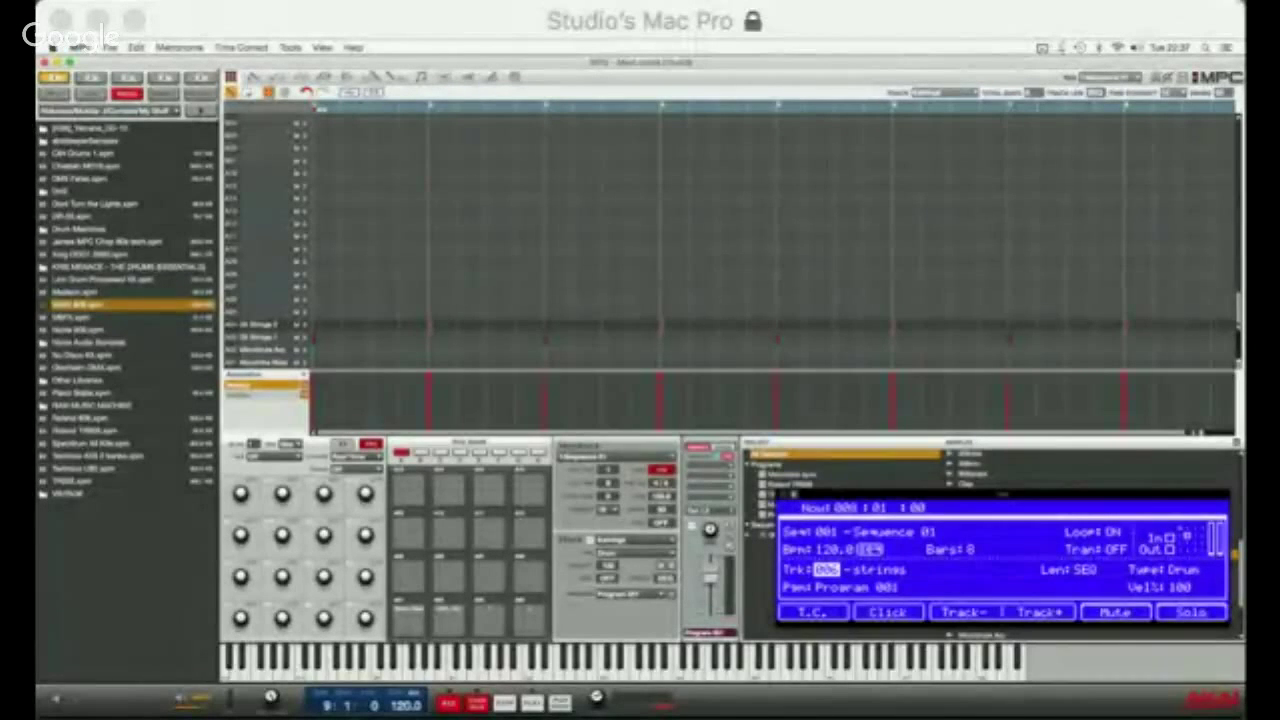
key(super+s)
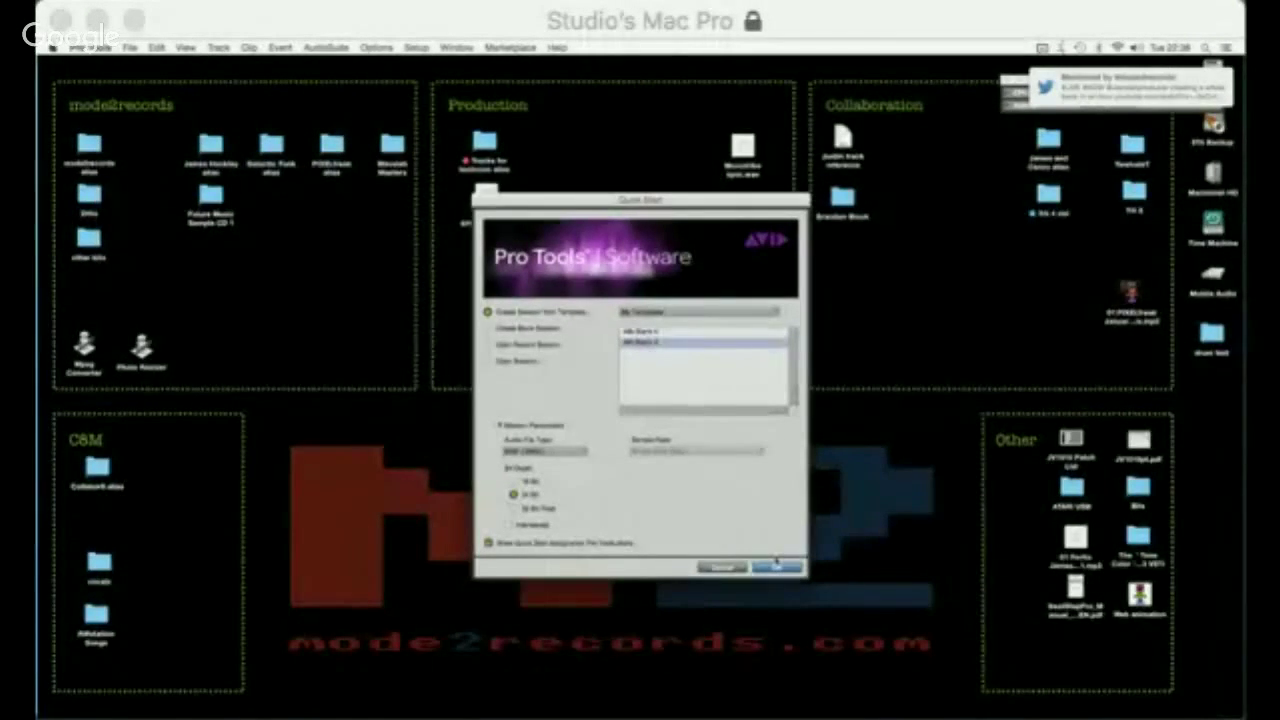
Switch to Pro Tools and create a session from the 48k Blank 5 template, saved as 1hohep3 PT Mix in the 1hoh3 folder.
click(781, 568)
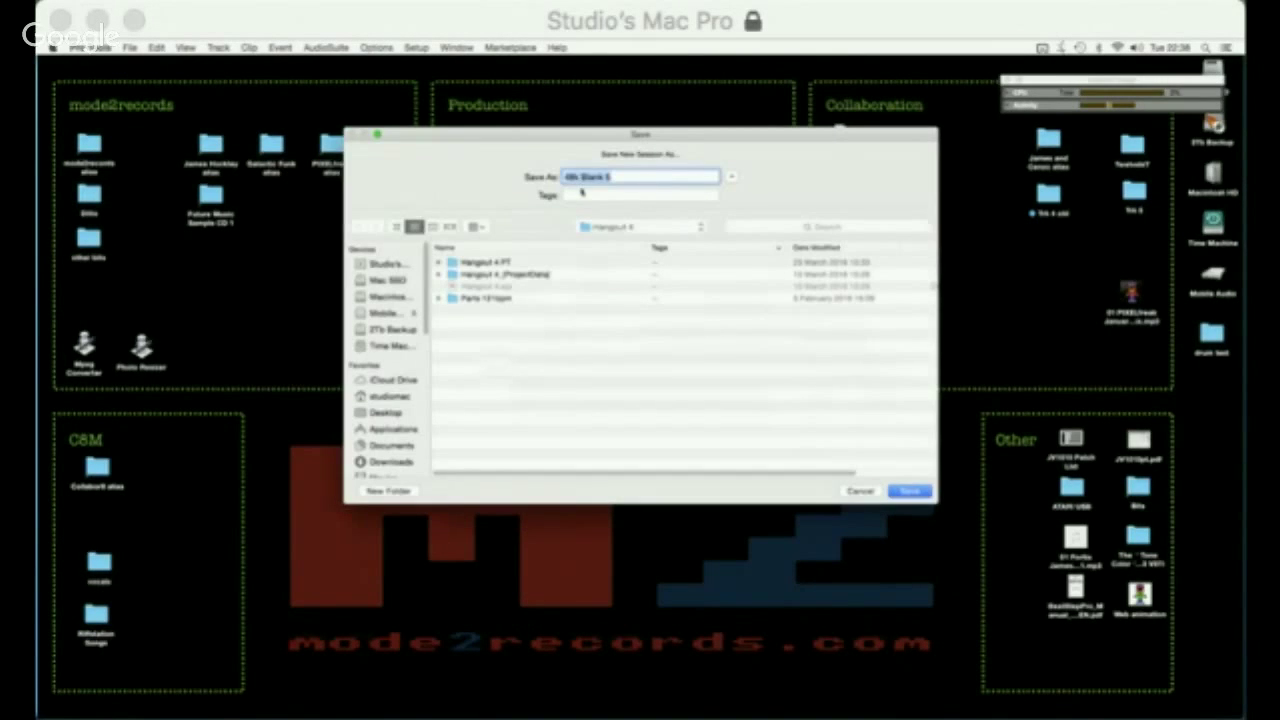
click(638, 232)
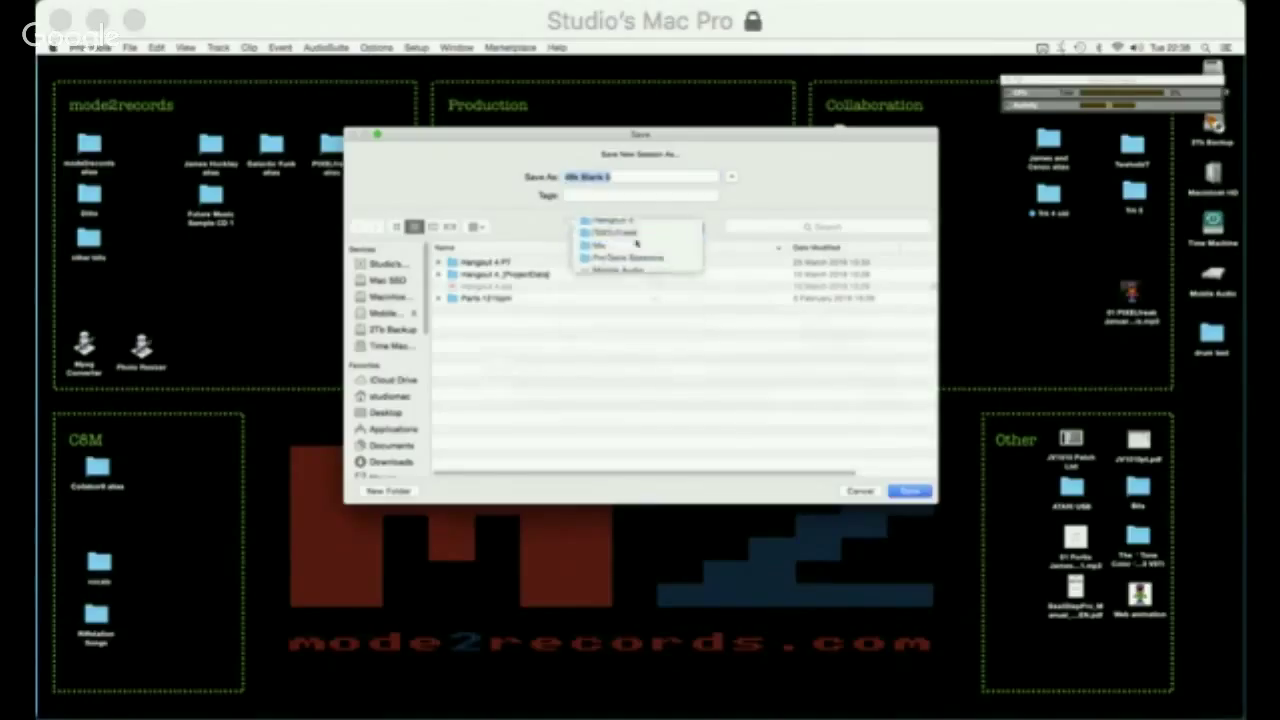
click(630, 241)
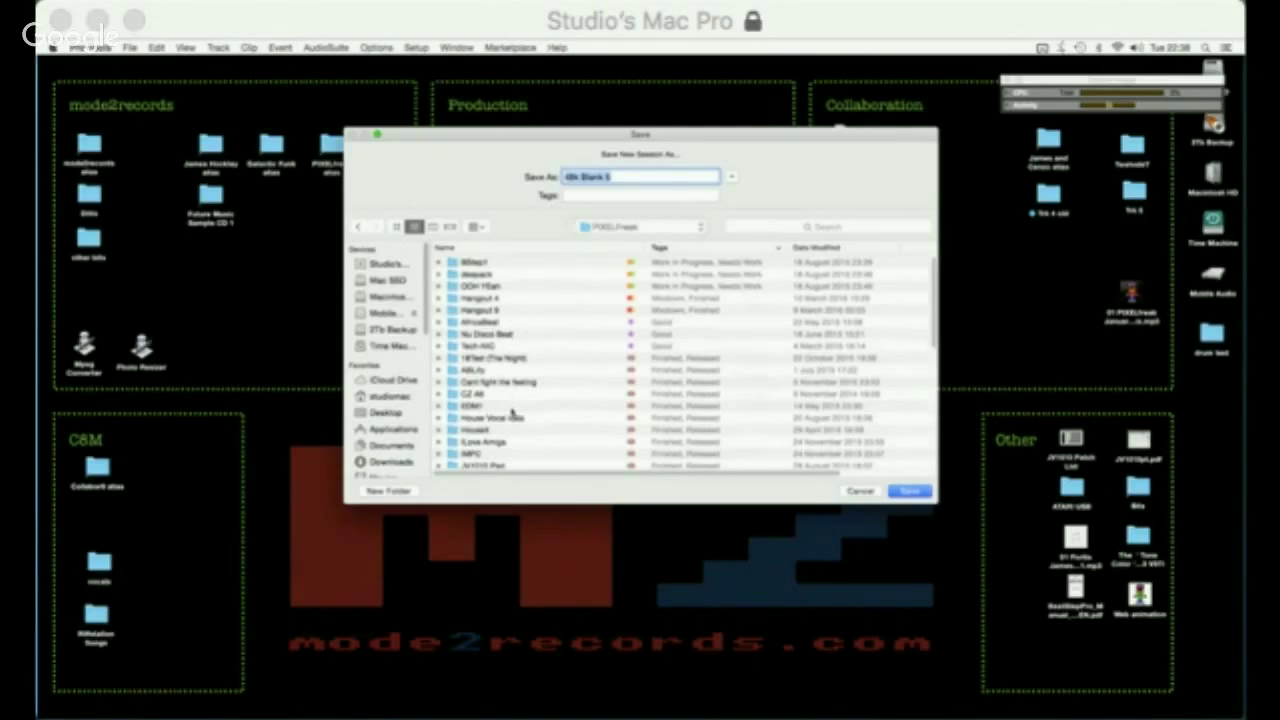
scroll(512, 413, down, 10)
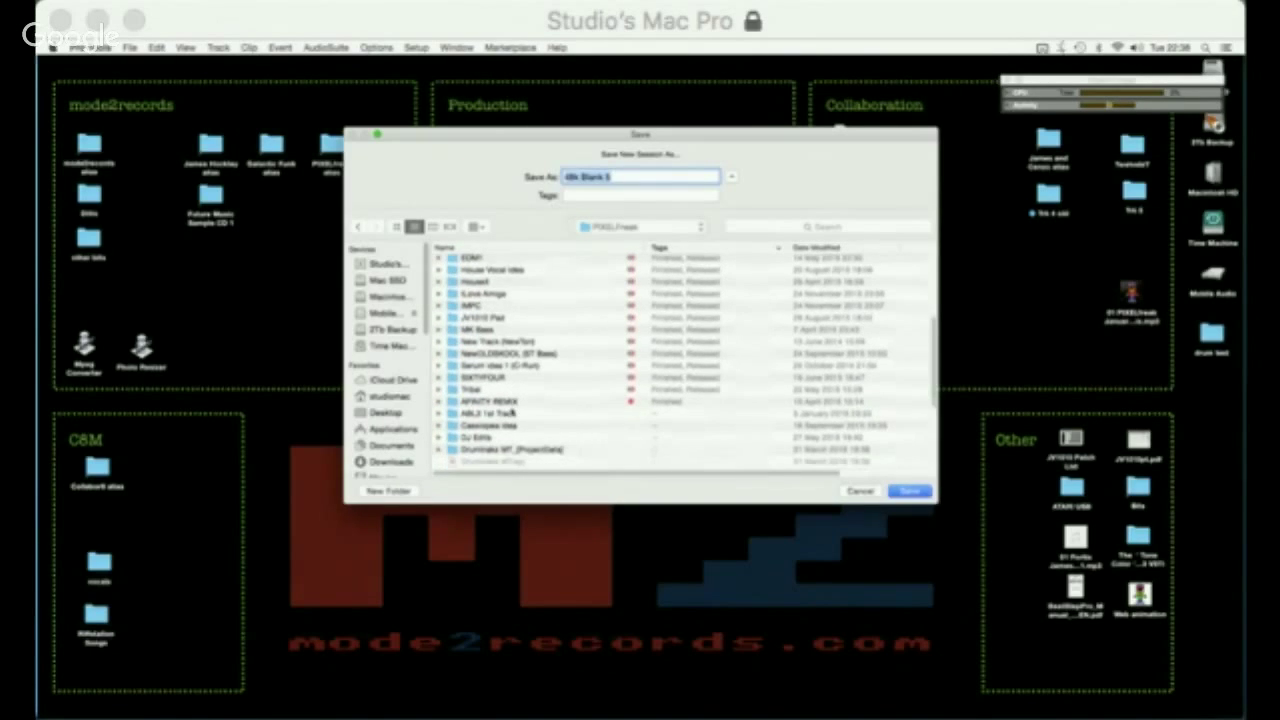
scroll(512, 413, down, 10)
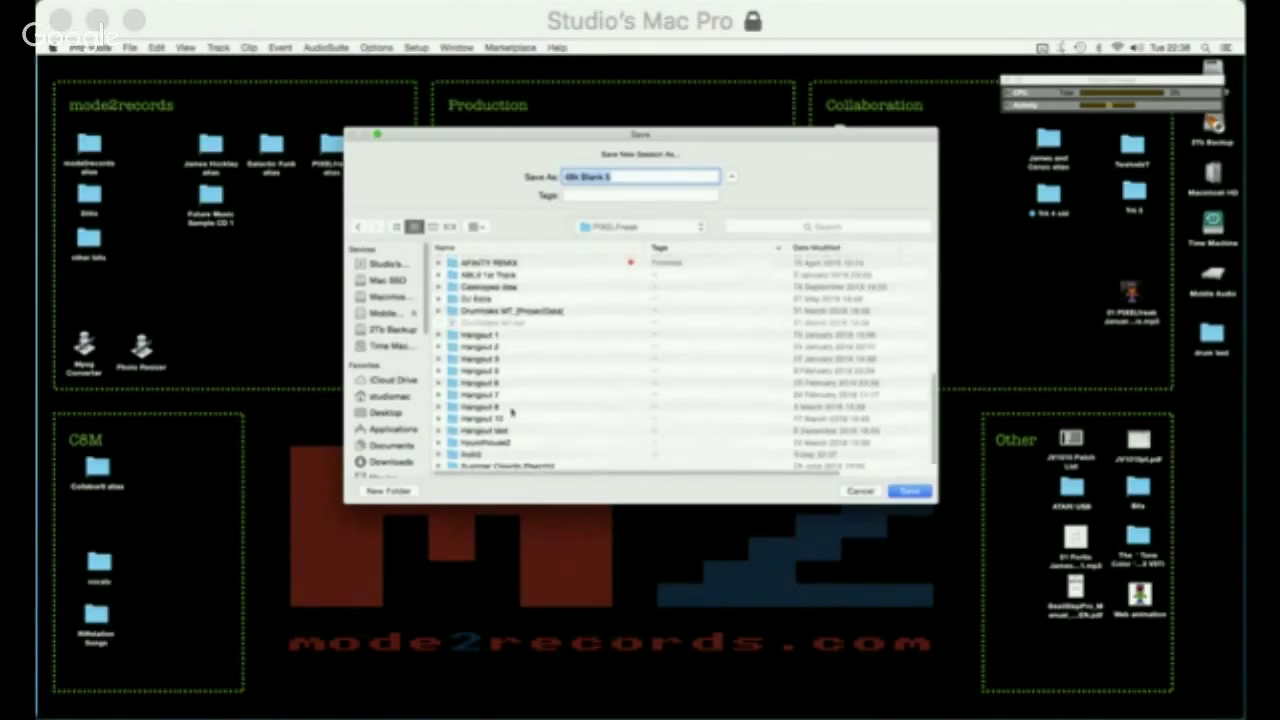
scroll(512, 413, up, 15)
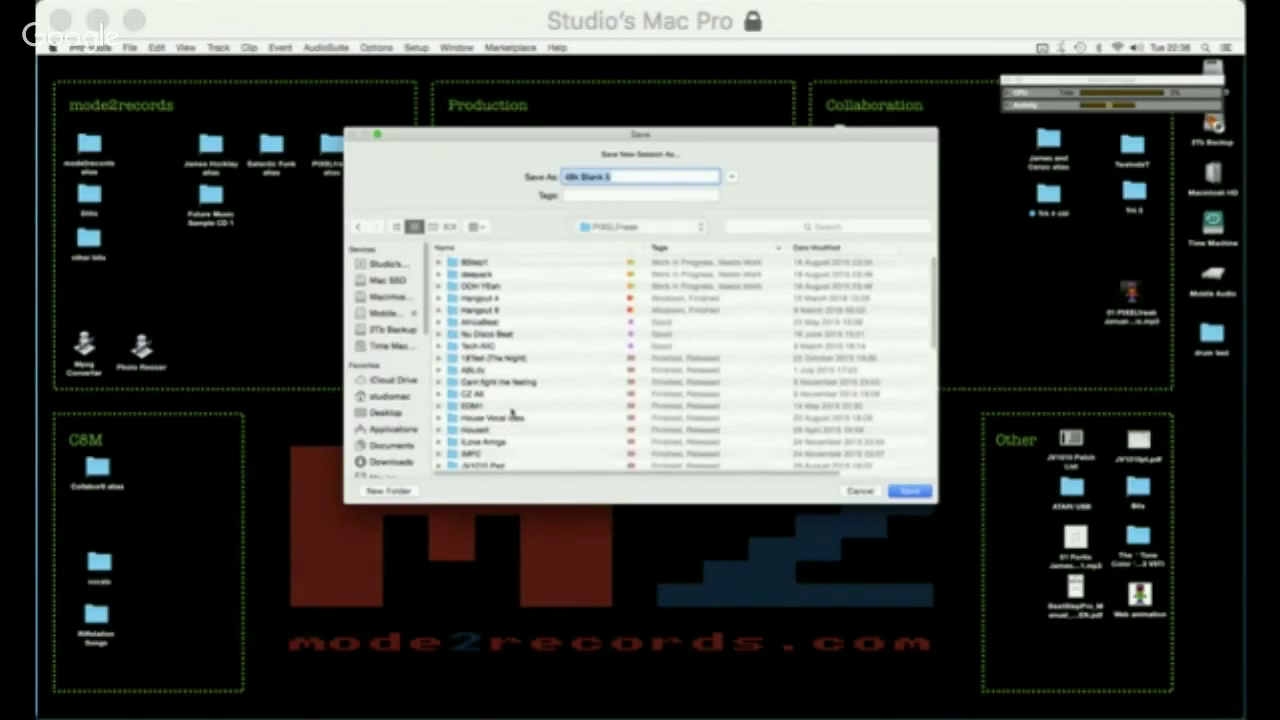
scroll(512, 413, down, 12)
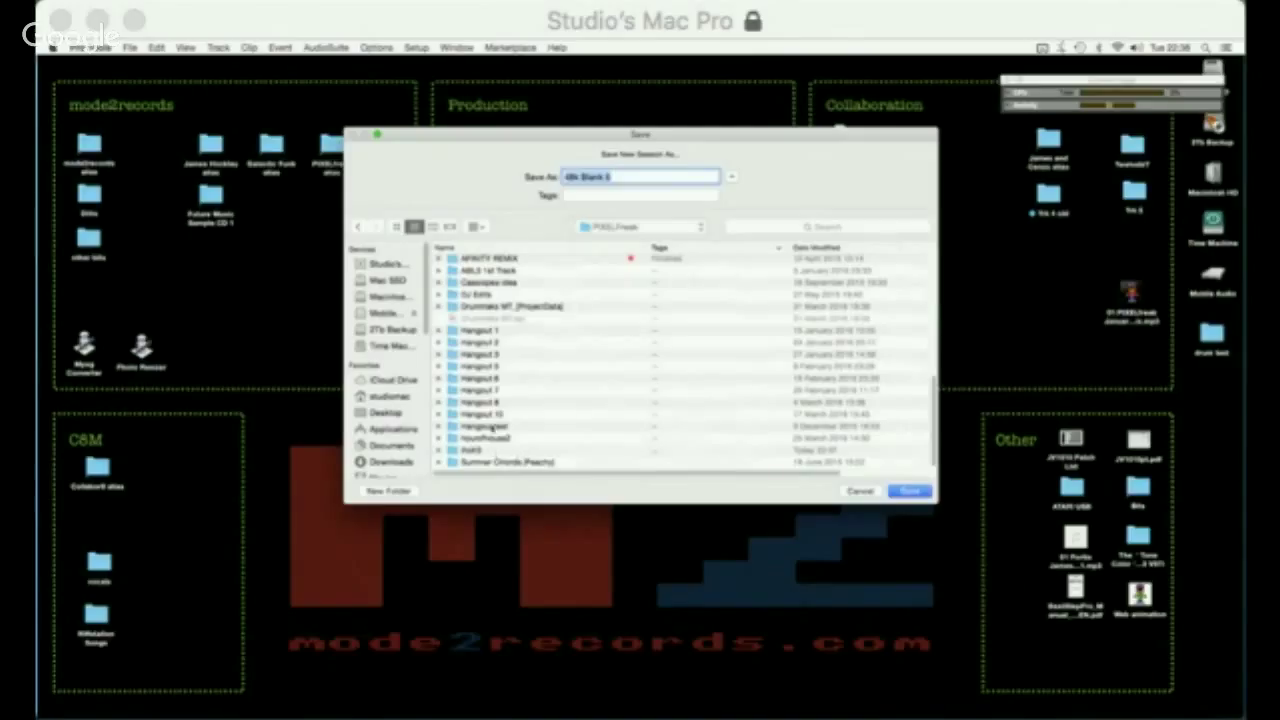
double_click(488, 450)
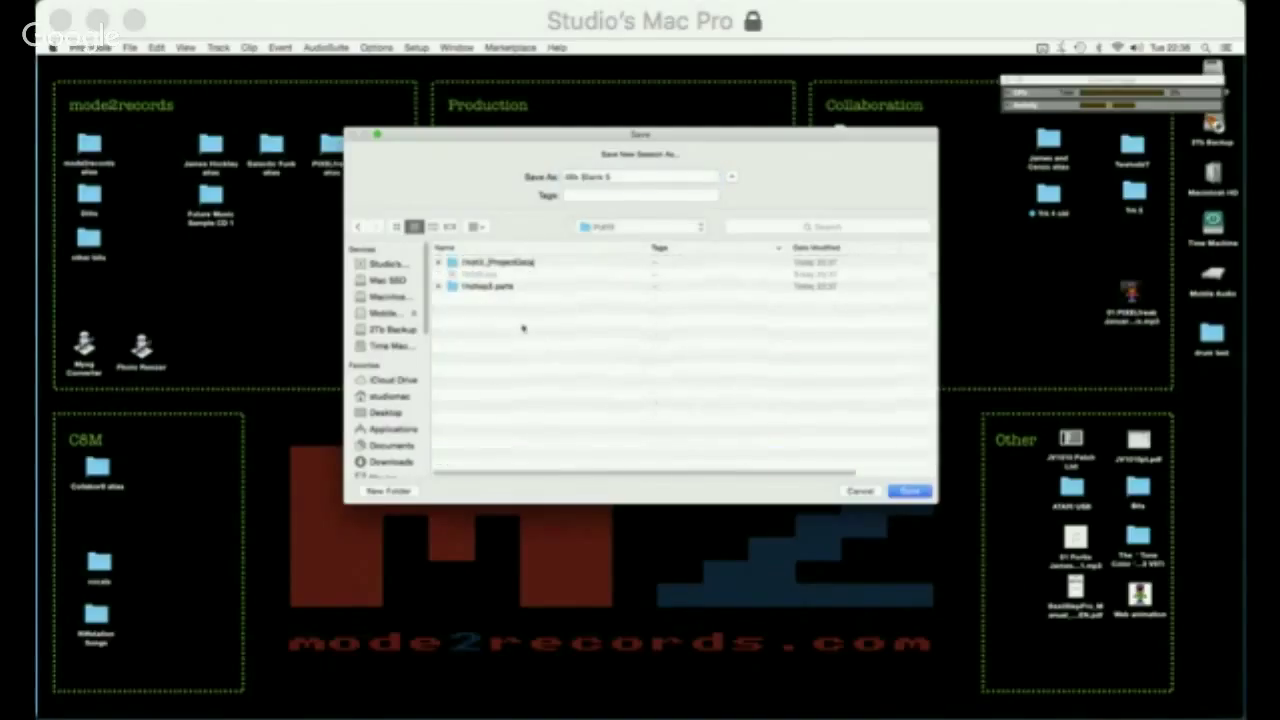
triple_click(628, 176)
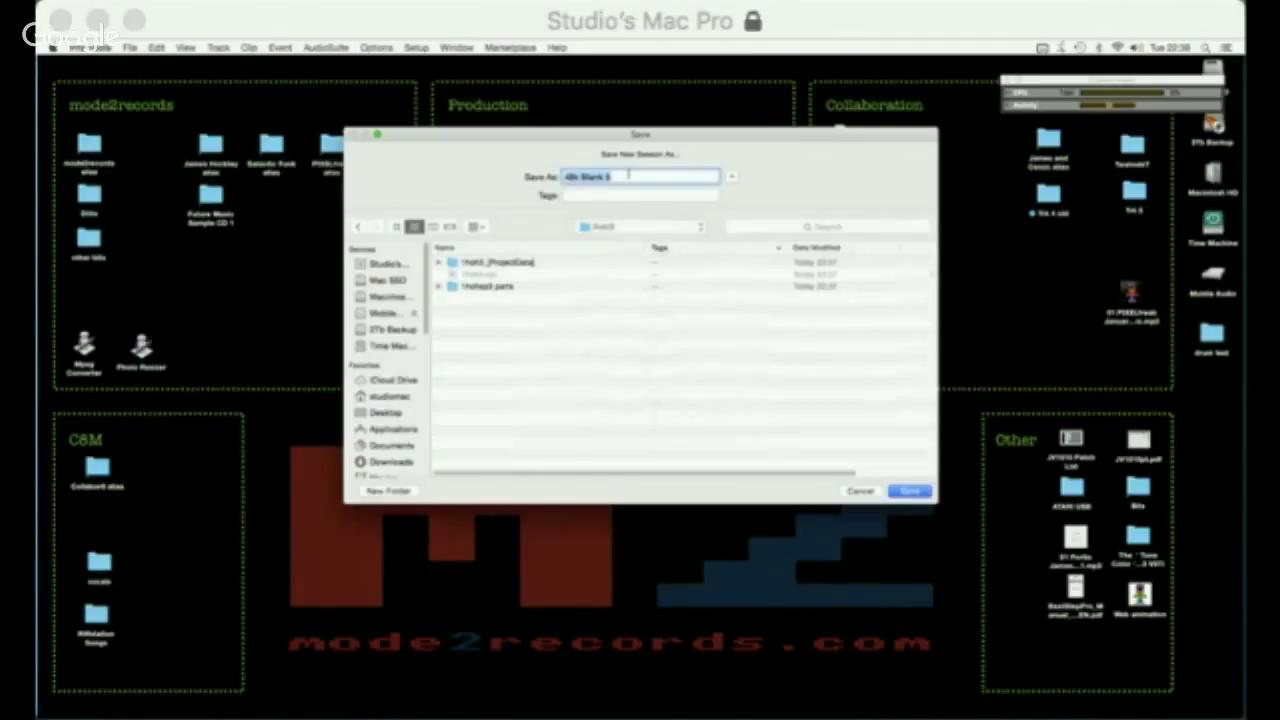
text(1hohep3 PT Mix)
key(Return)
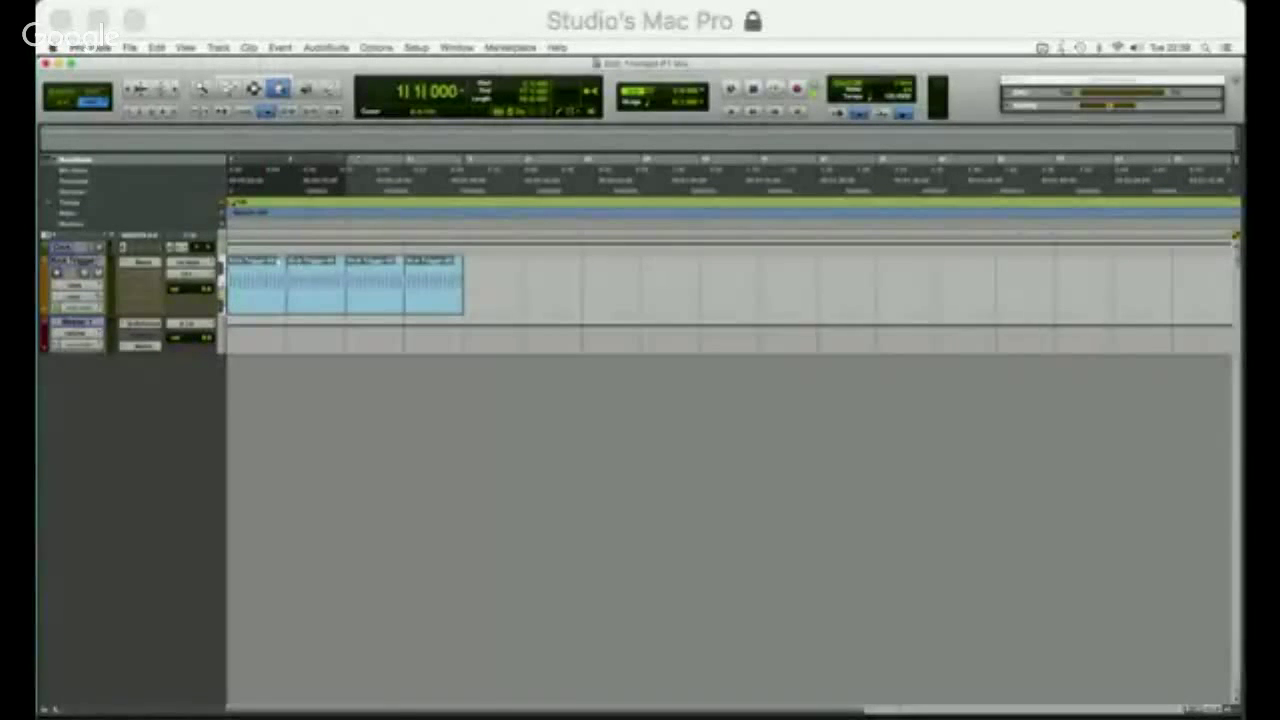
Examine the Kick Trigger track's instrument insert and the SSL Bus Compressor and Bus Driver inserts on Master 1.
click(142, 264)
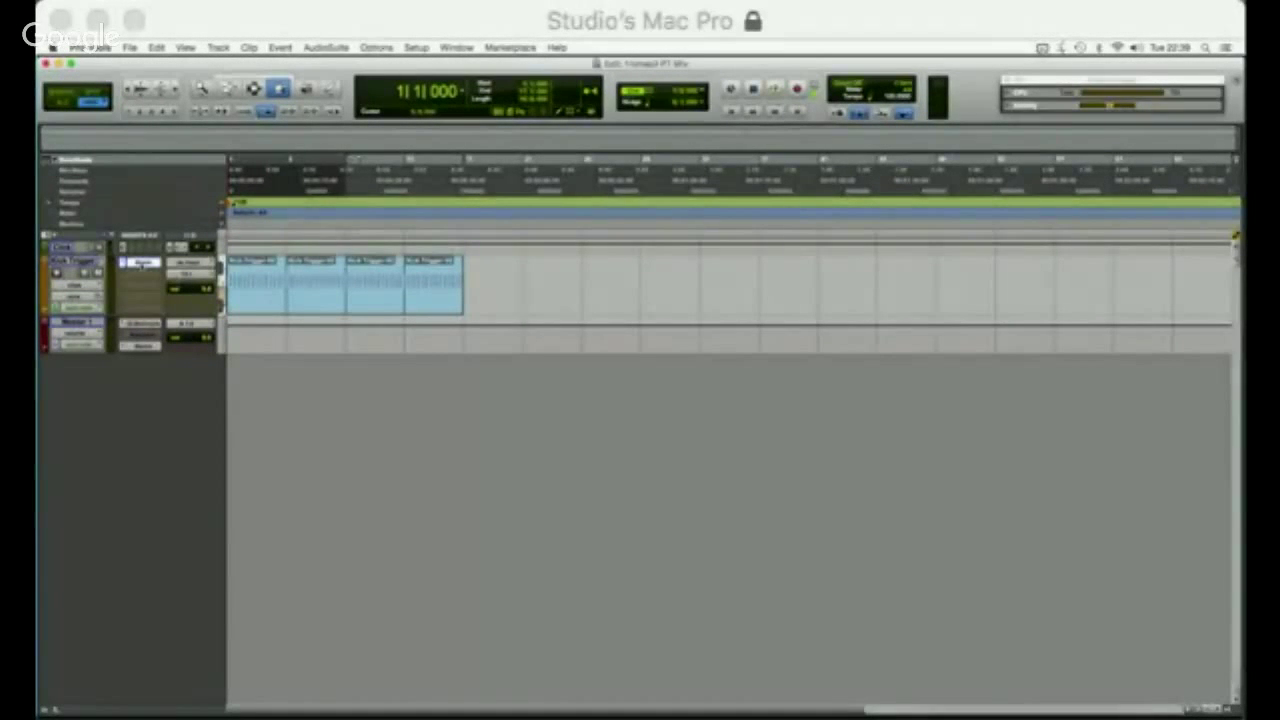
click(140, 263)
click(460, 258)
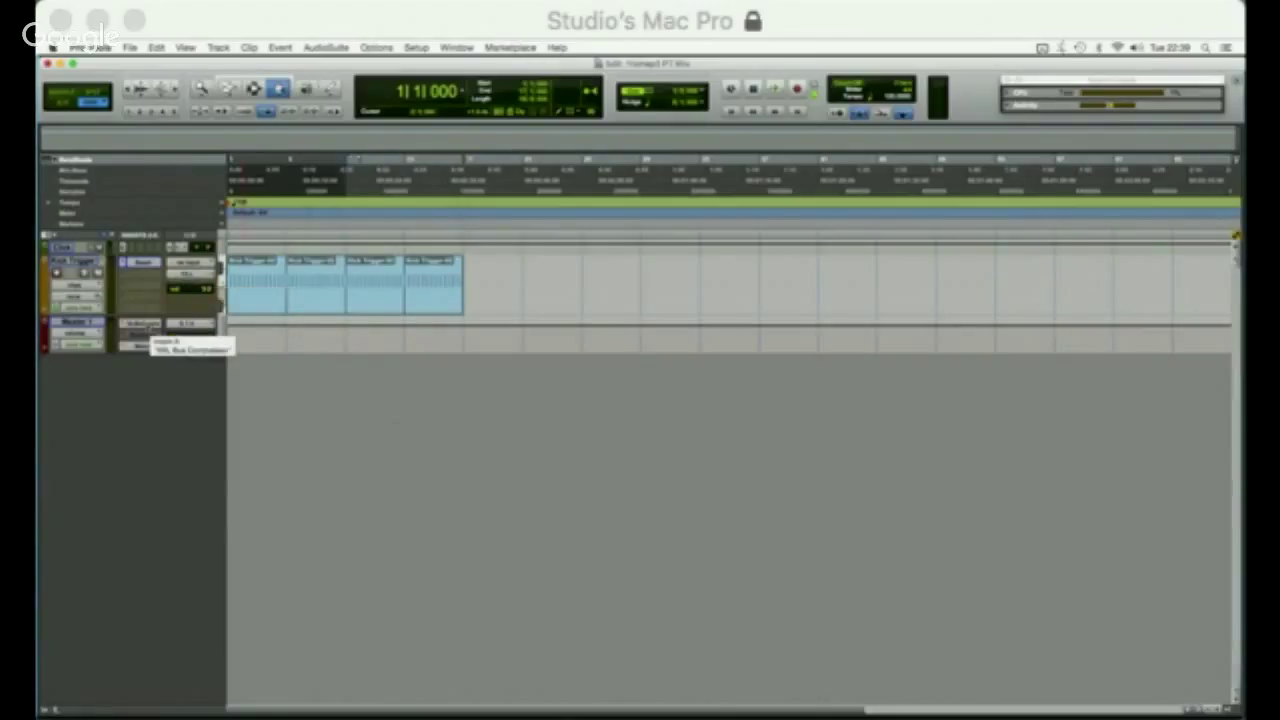
click(140, 324)
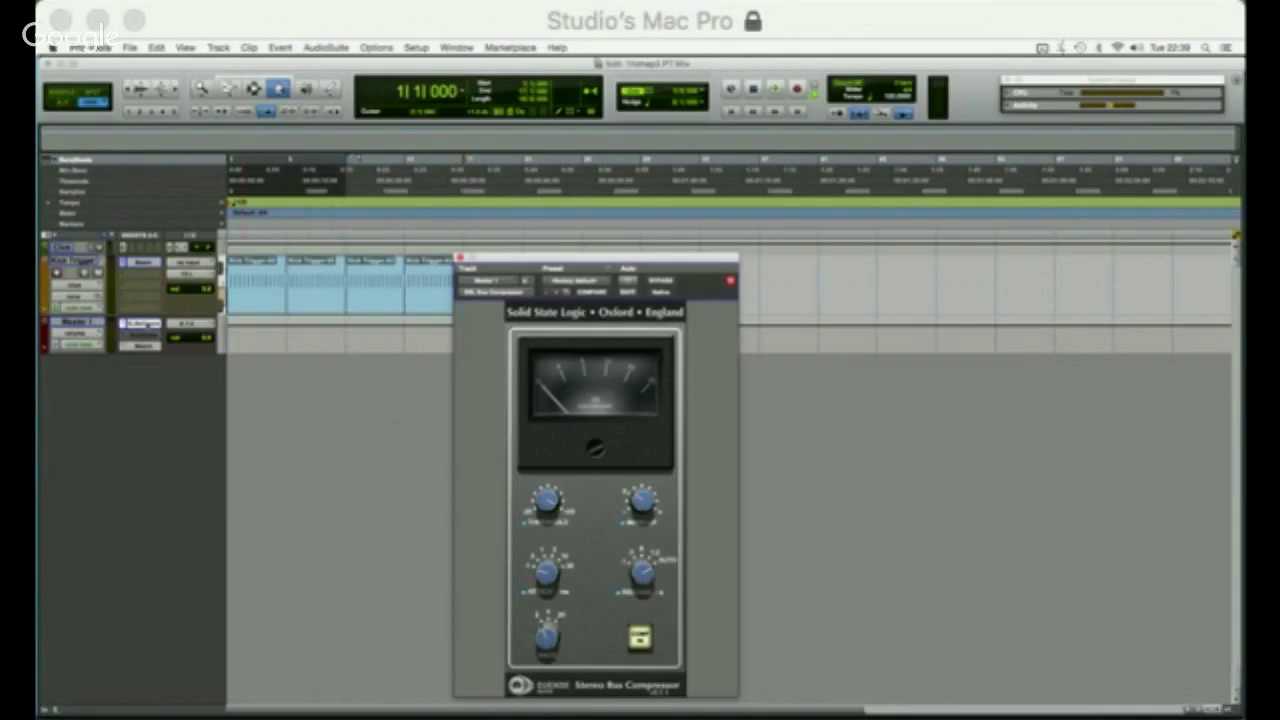
click(144, 346)
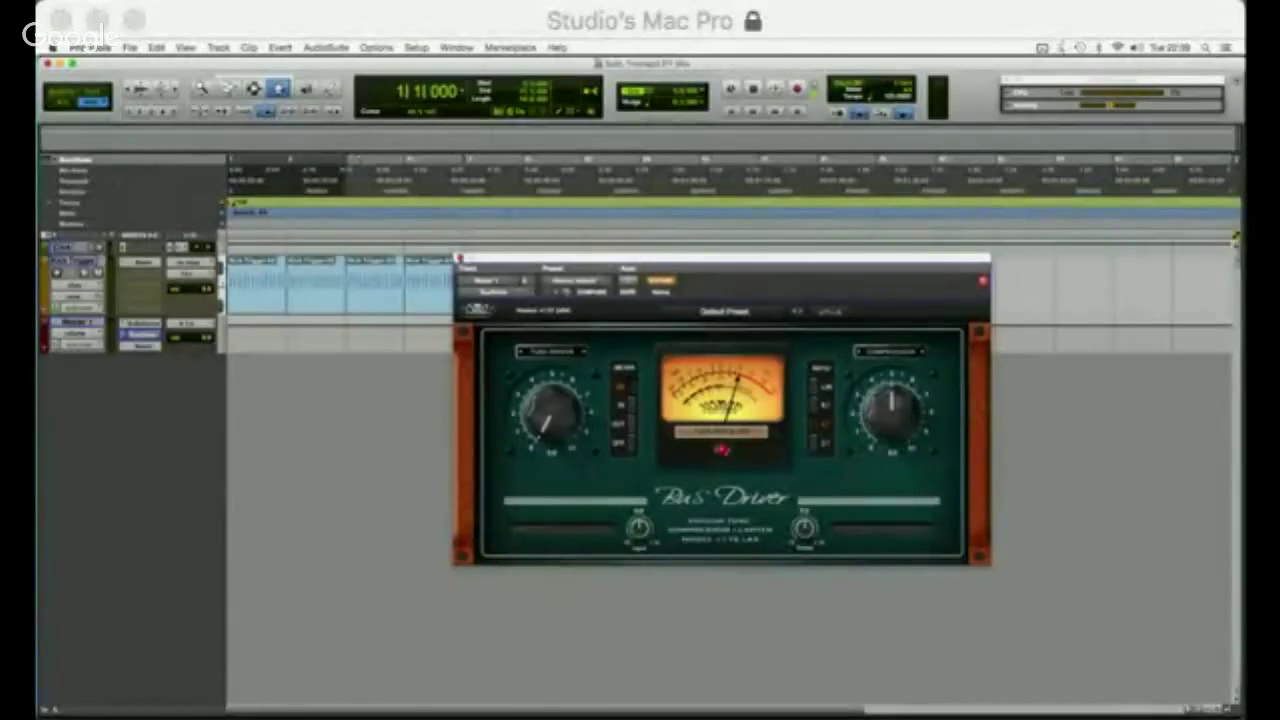
click(461, 258)
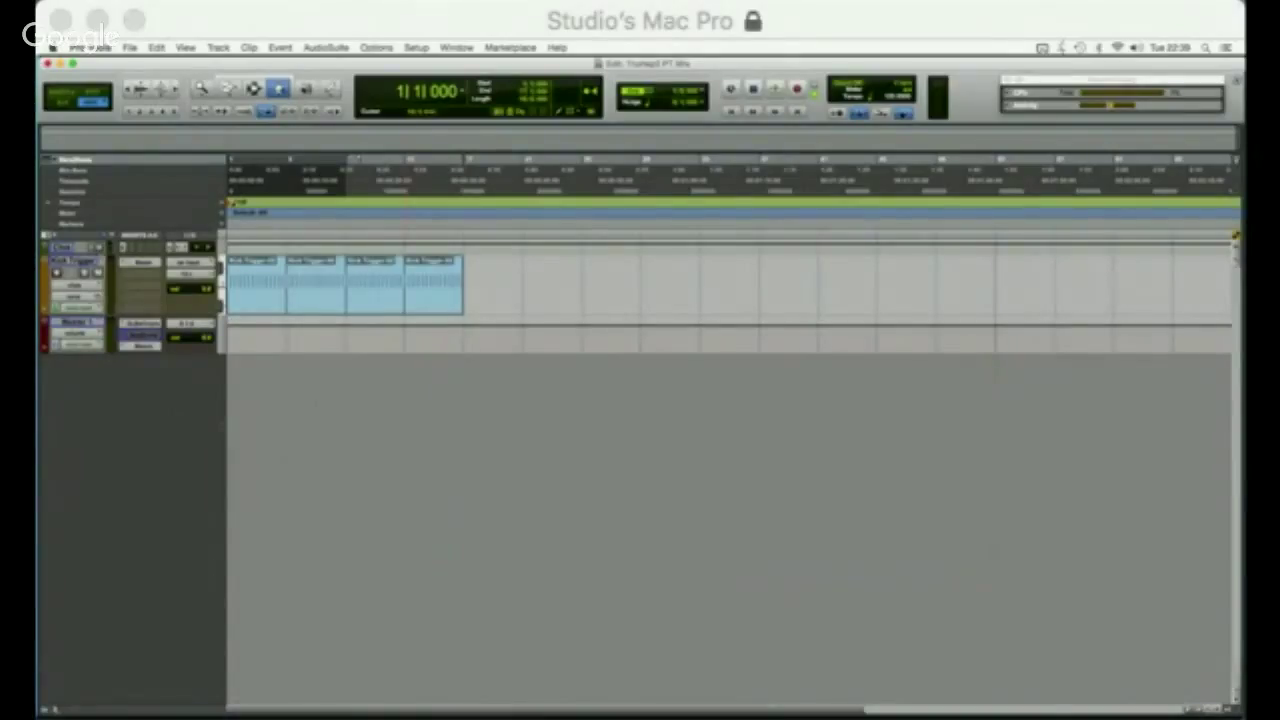
Start an audio import after the Master 1 track and queue all eight WAVs from the 1hohep3 parts folder for copying.
click(99, 322)
key(super+shift+i)
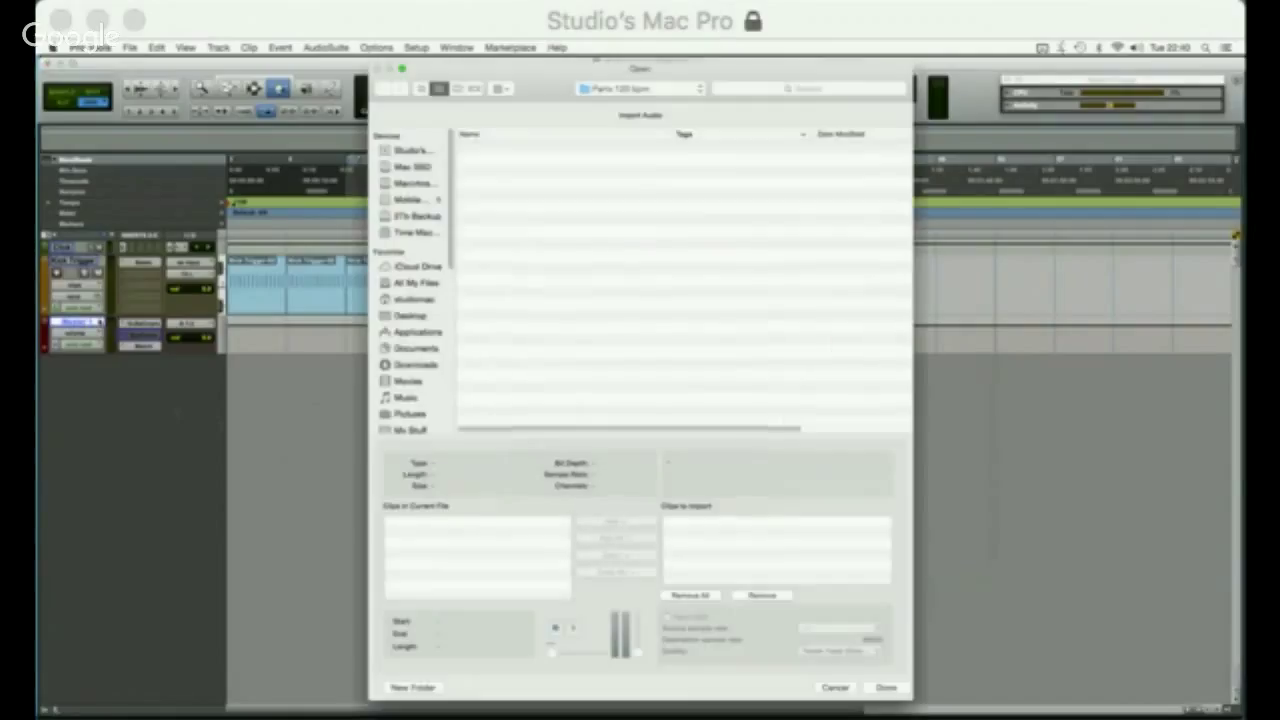
click(645, 89)
click(640, 114)
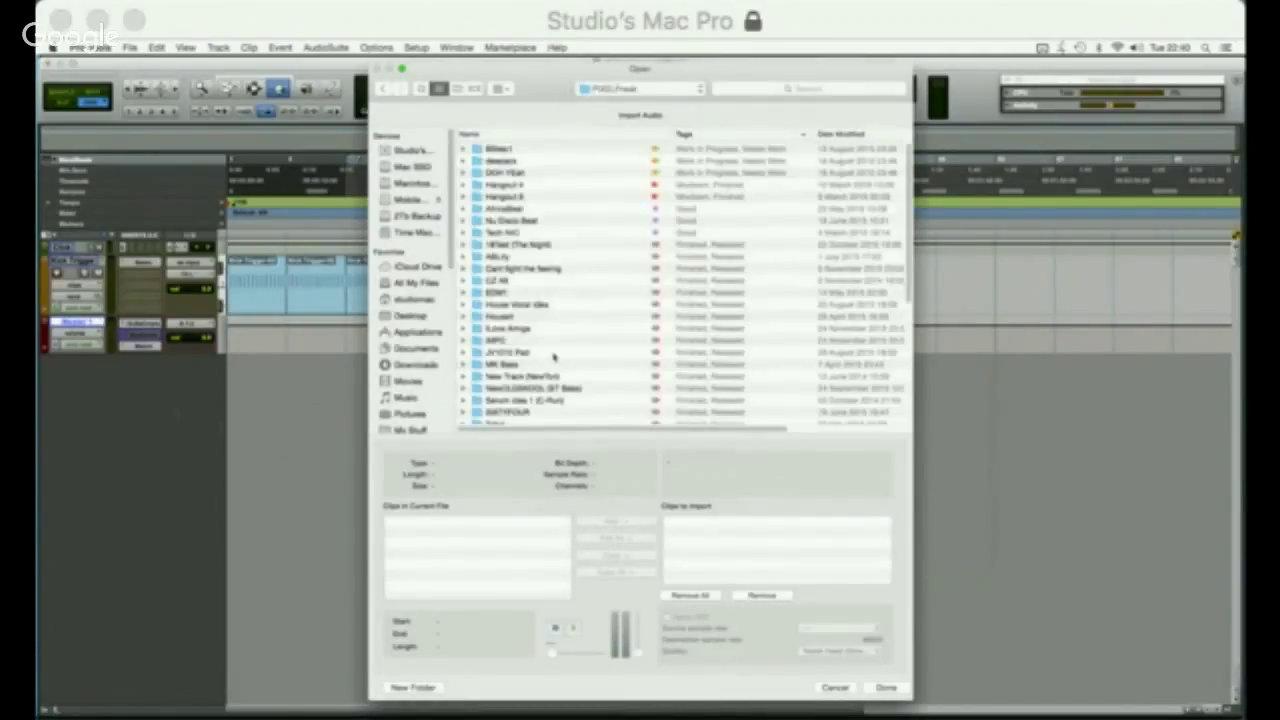
scroll(553, 355, down, 5)
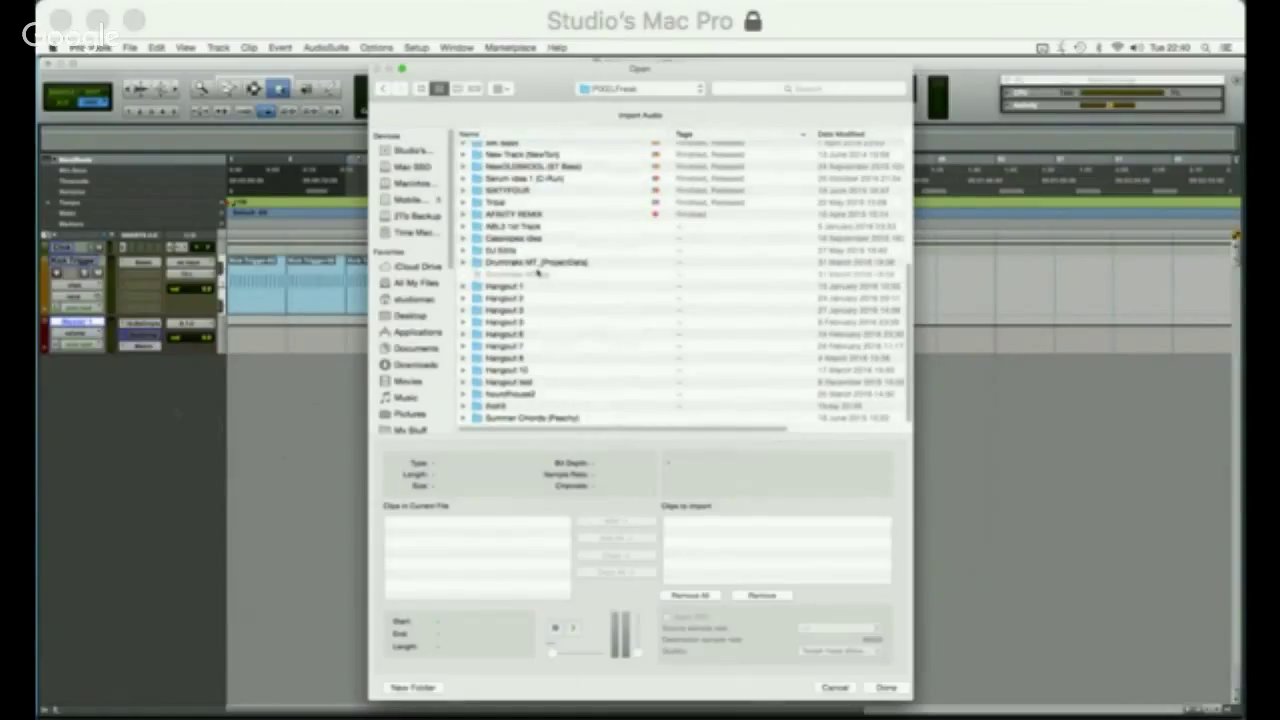
double_click(537, 262)
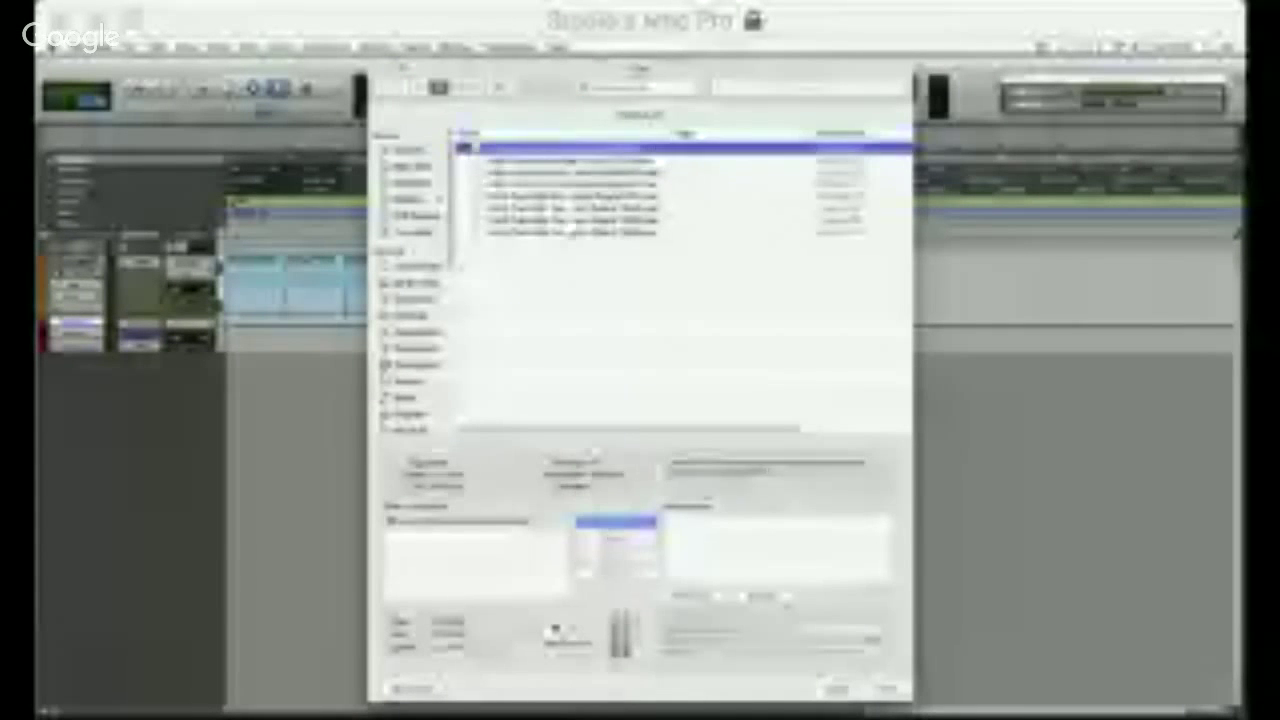
shift+click(571, 233)
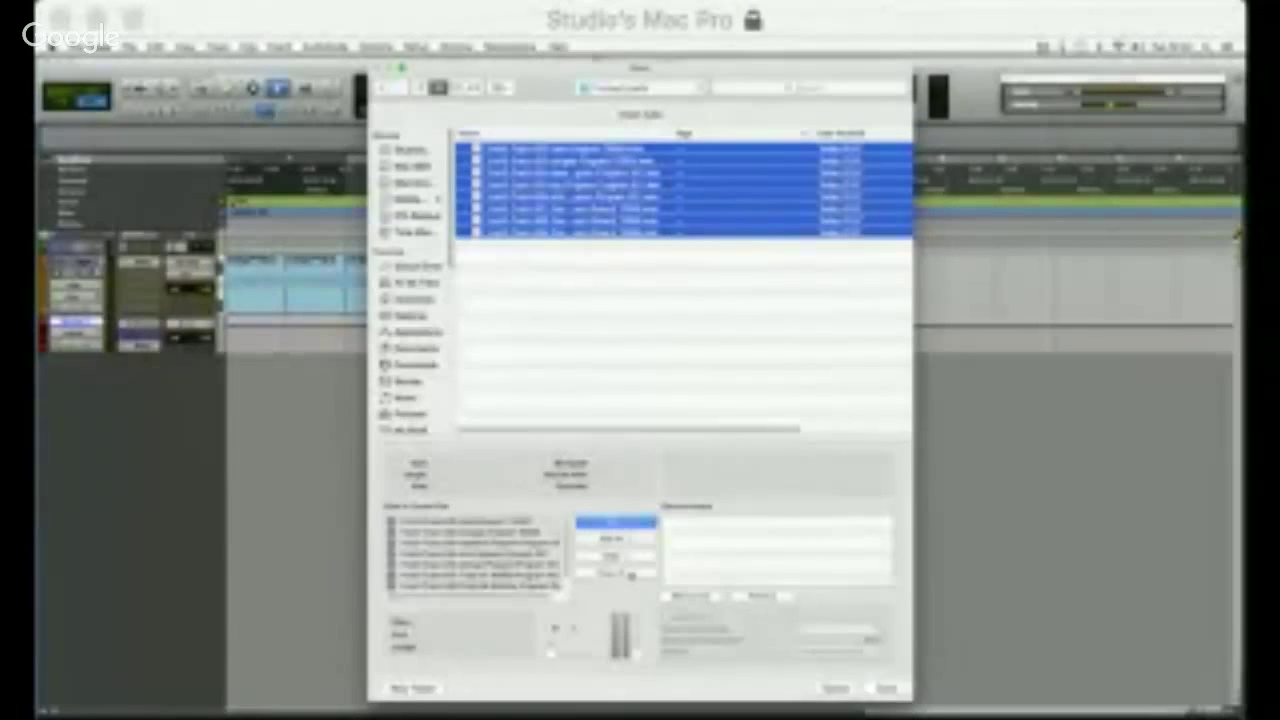
click(631, 575)
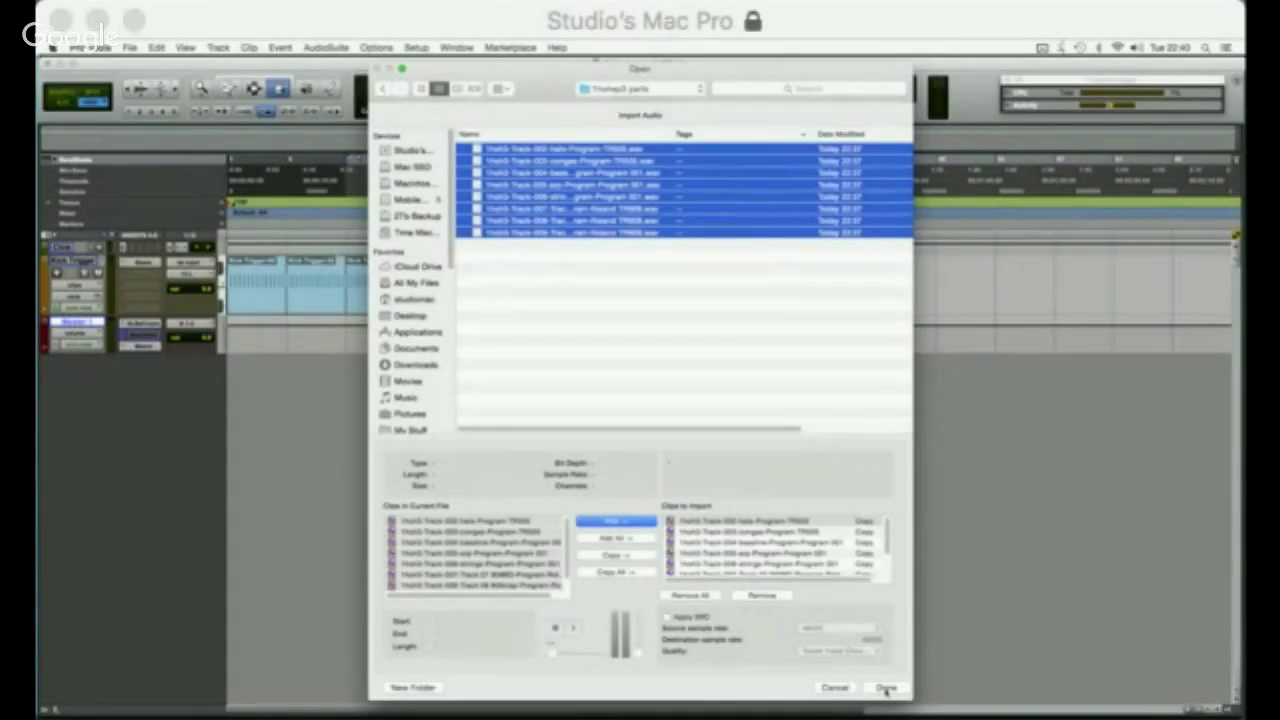
Copy the queued WAVs into the session's Audio Files folder and place them on new tracks at Session Start.
click(886, 688)
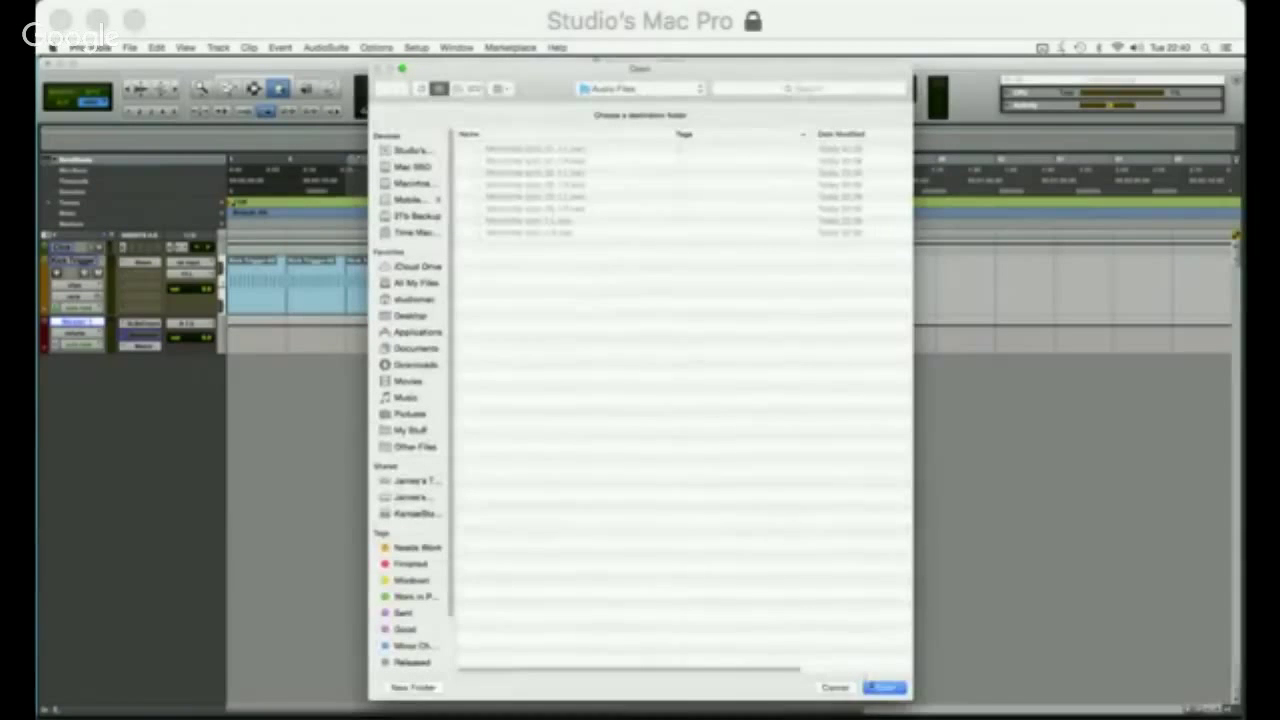
click(880, 688)
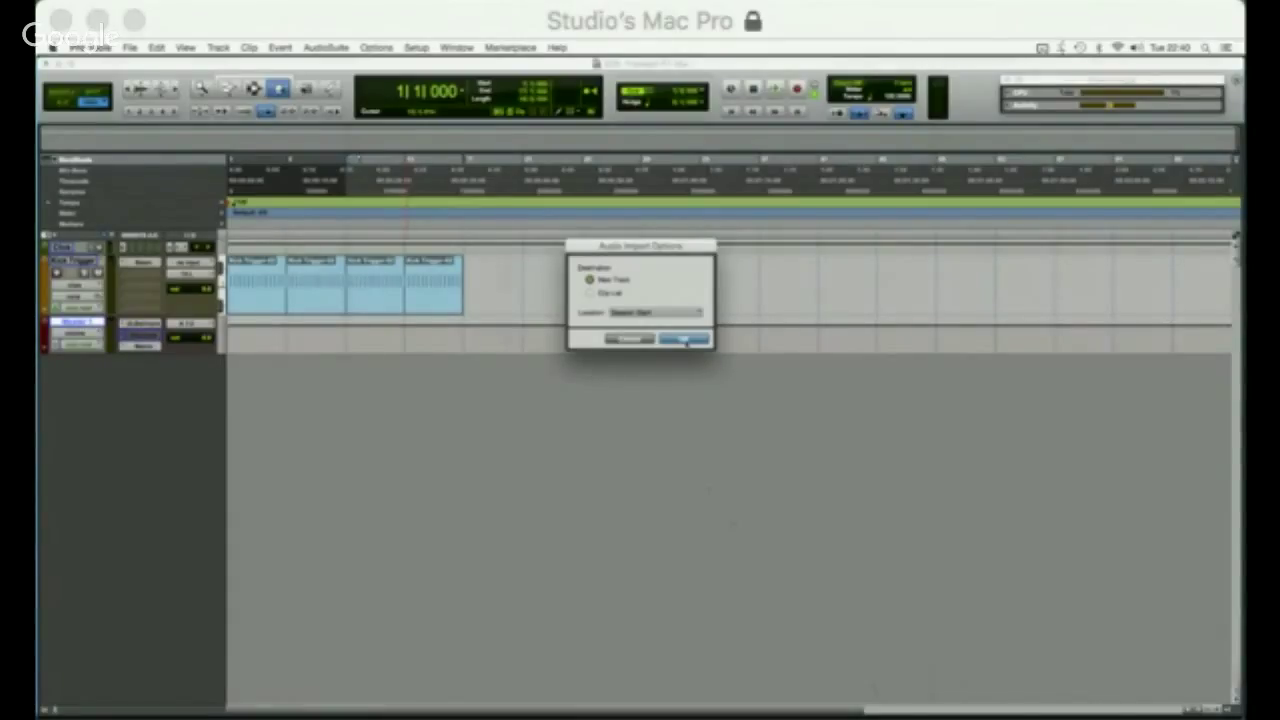
click(684, 340)
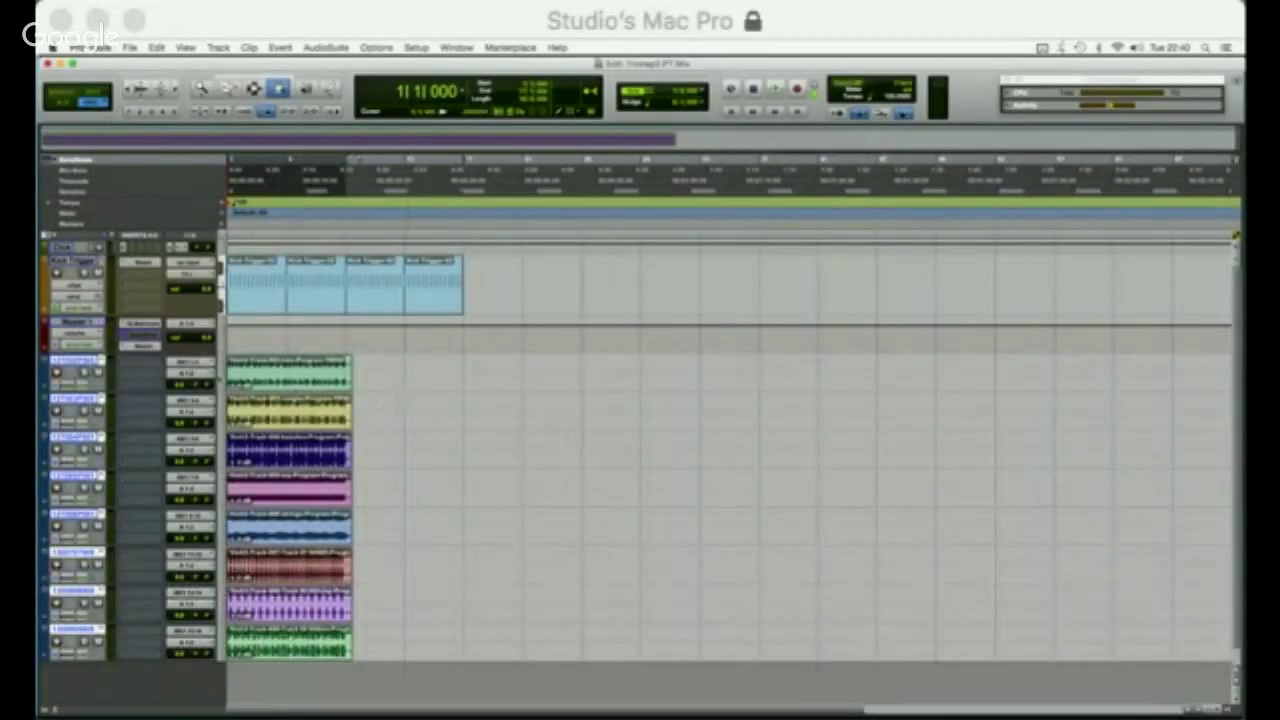
Rename the first two imported tracks Hats and Congas.
double_click(75, 360)
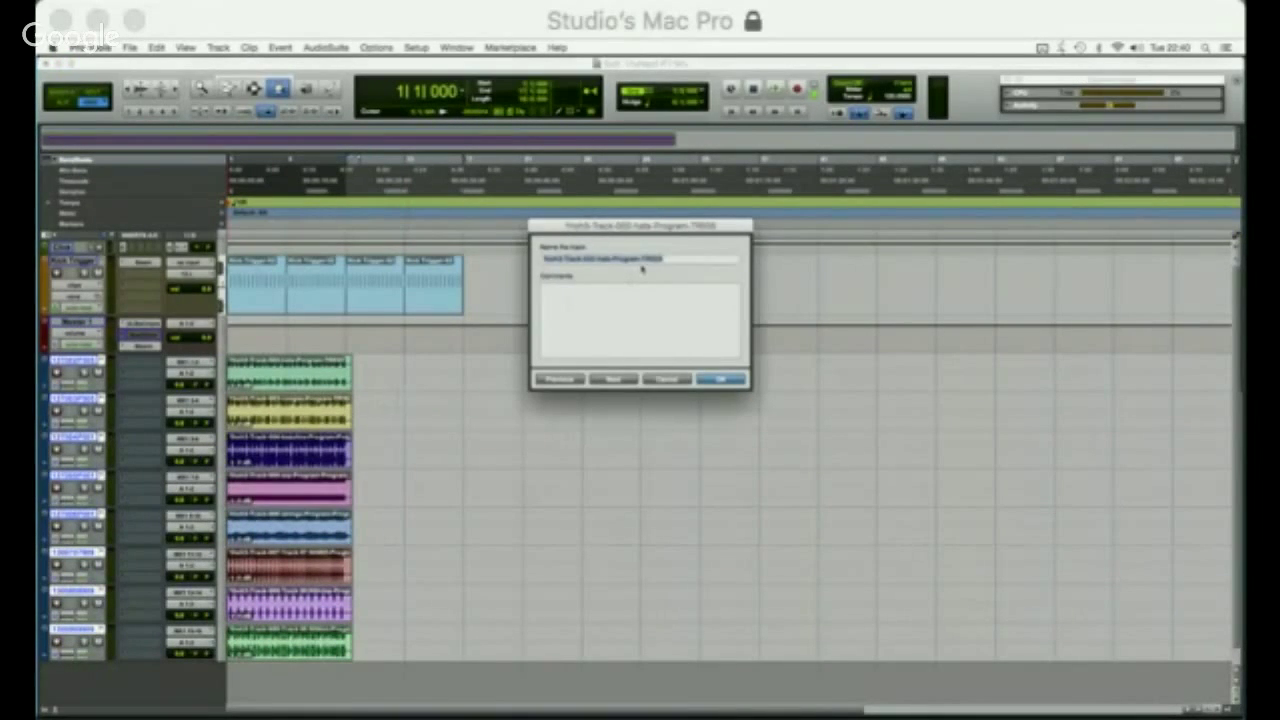
text(hats)
key(Return)
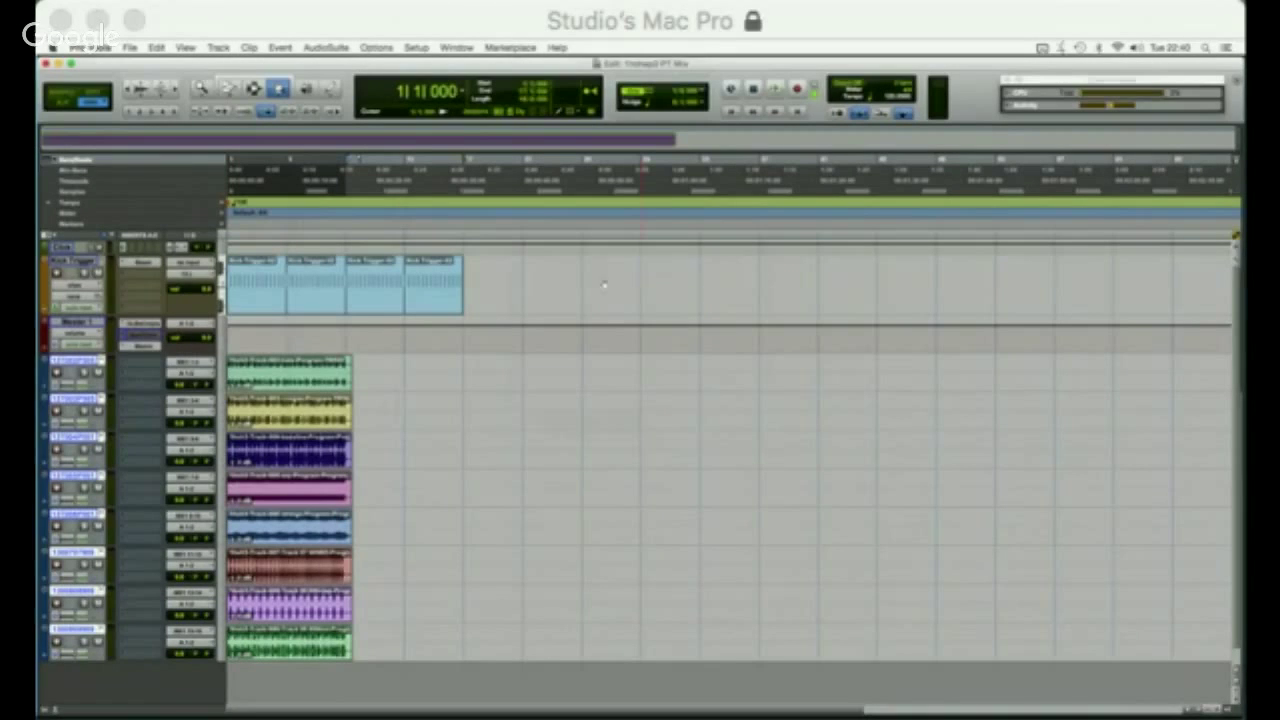
double_click(74, 399)
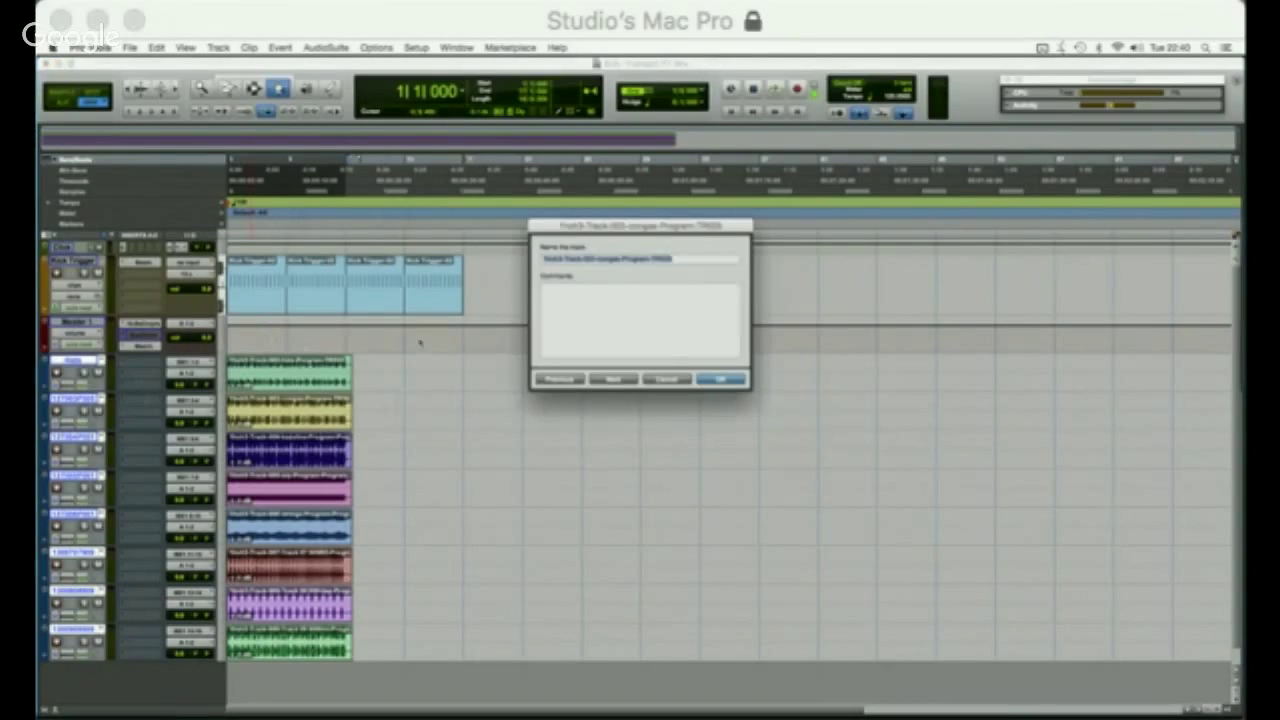
text(Congas)
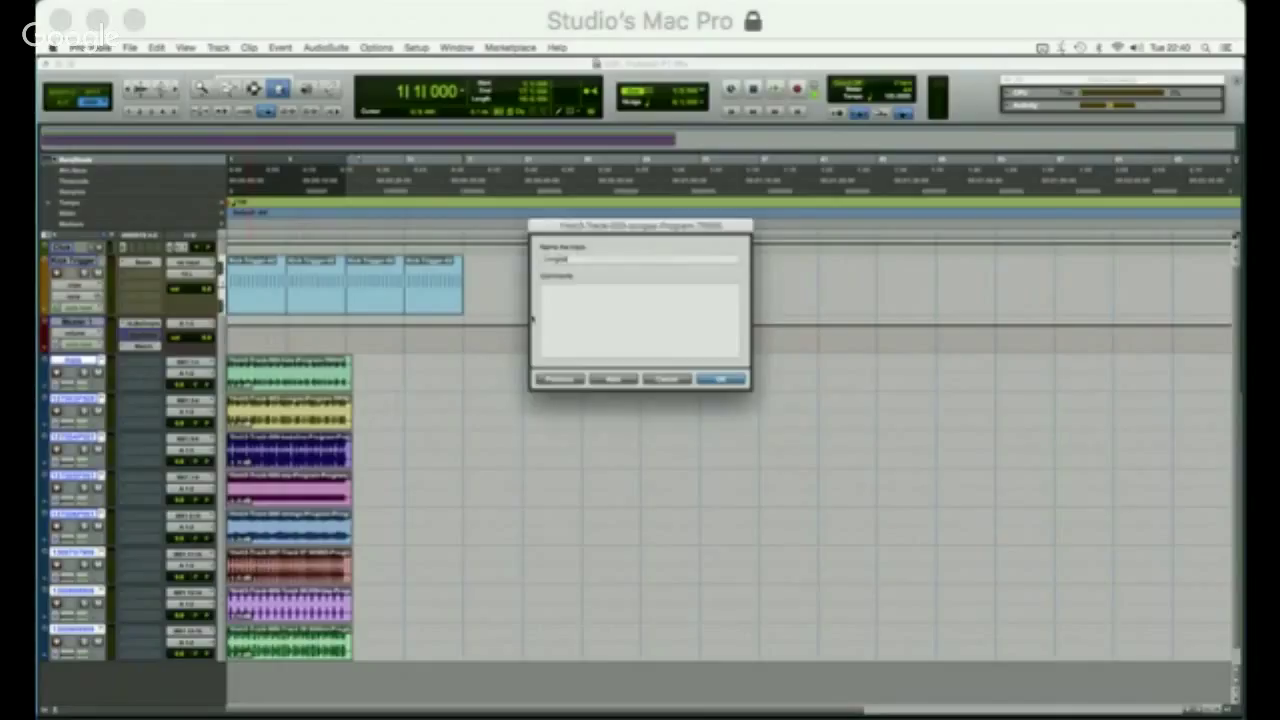
key(Return)
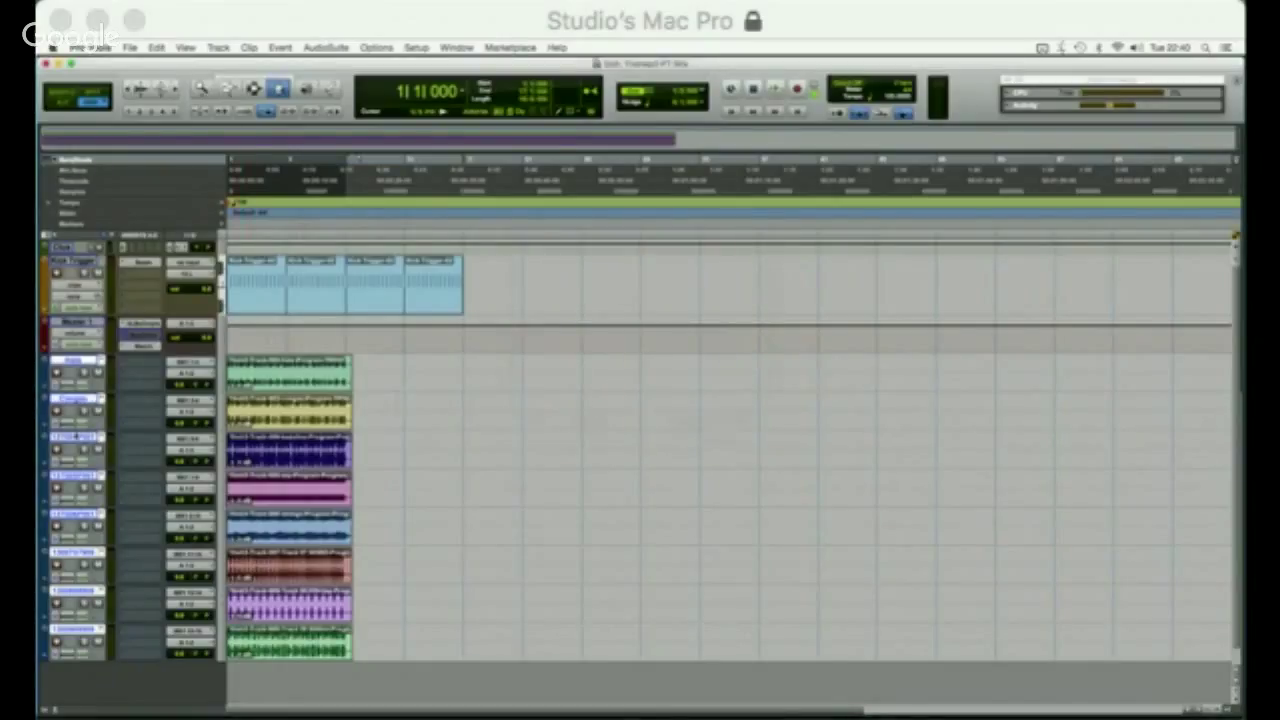
Rename the third and fourth imported tracks Bassline and Arp.
double_click(76, 438)
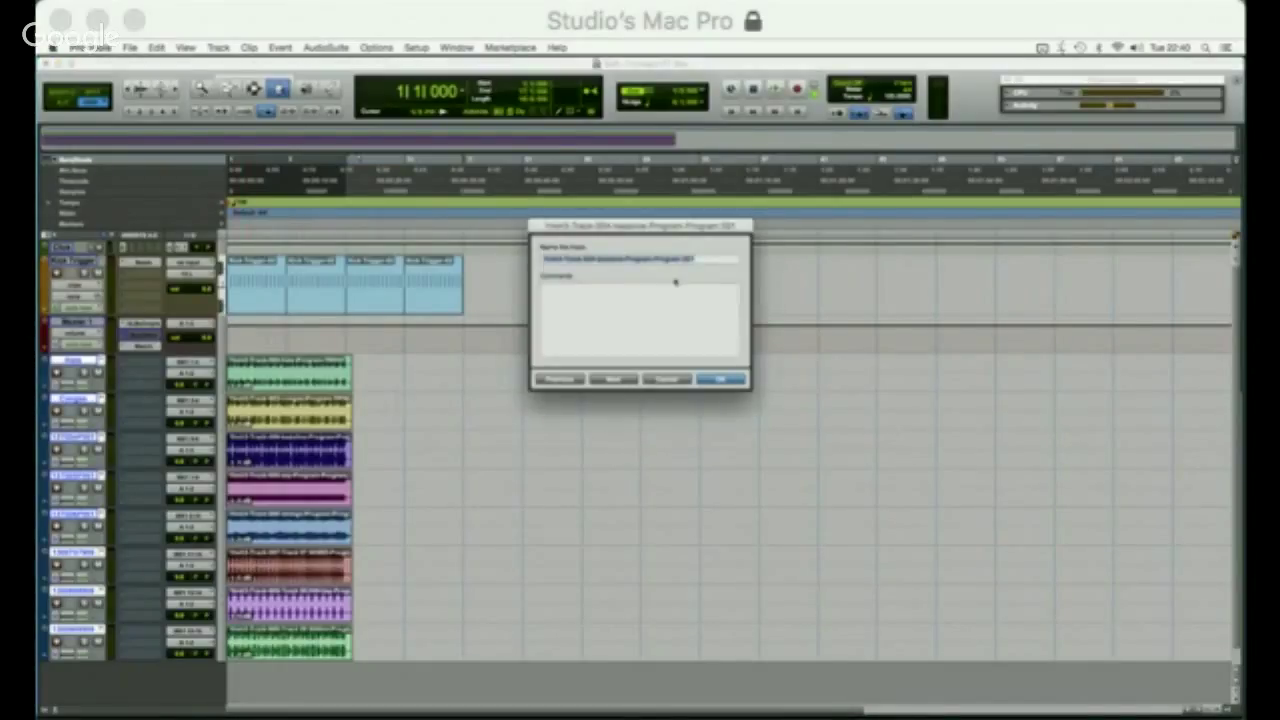
text(Bassline)
key(Return)
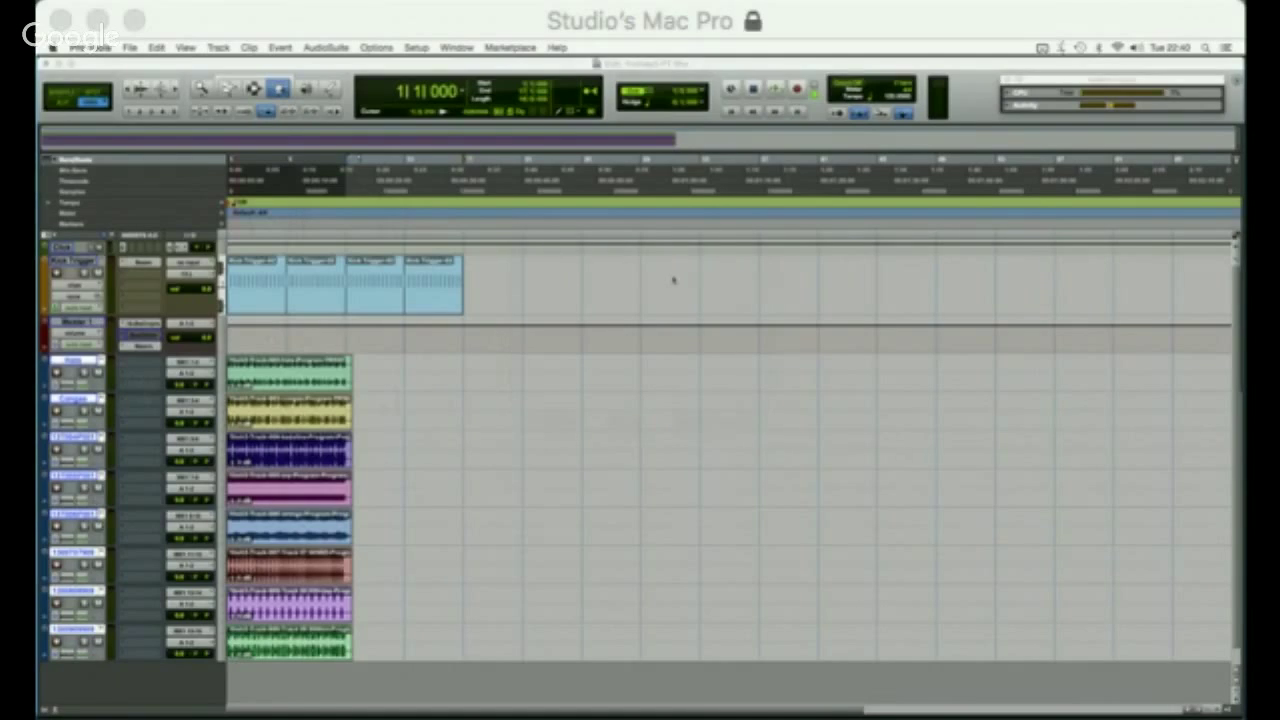
double_click(78, 476)
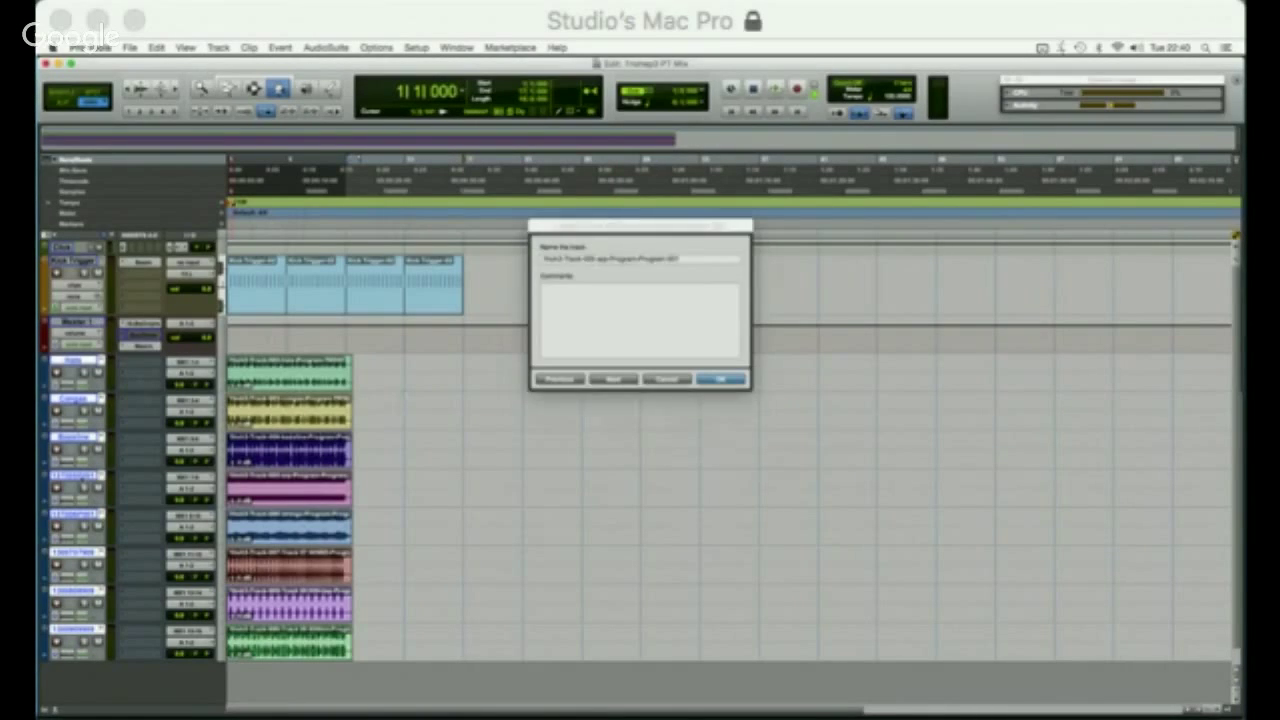
text(Ar)
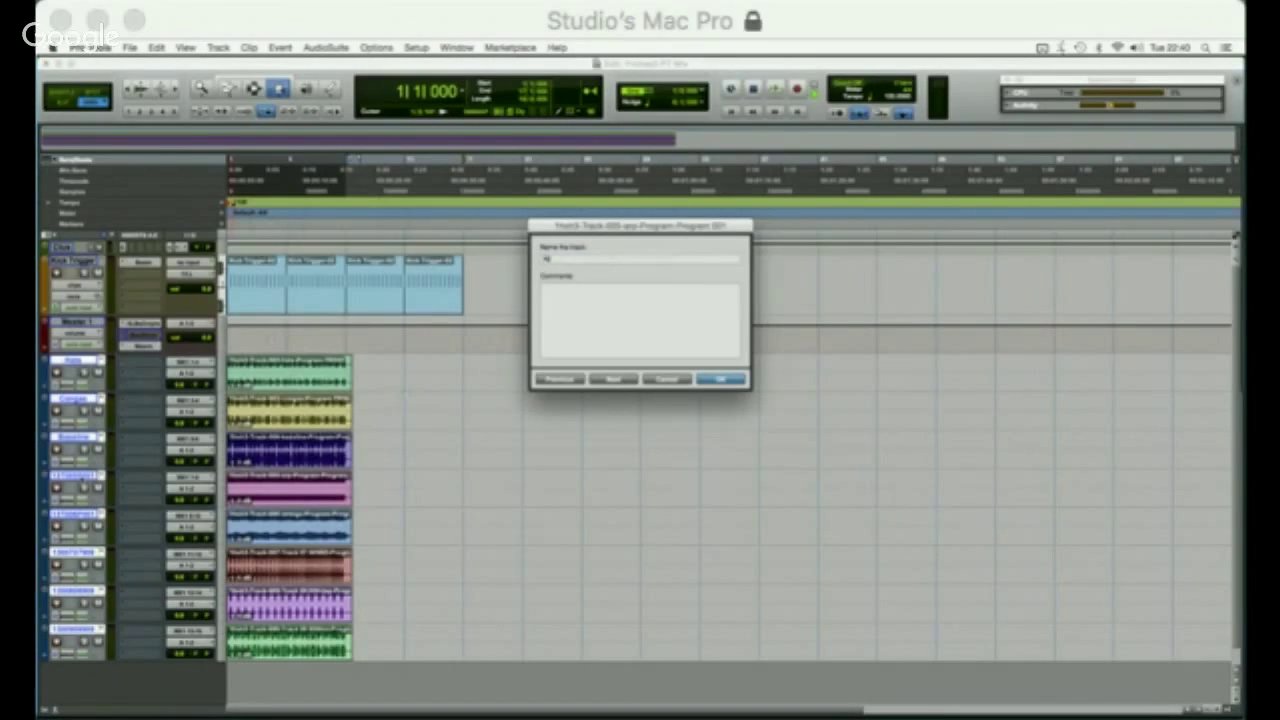
text(p)
key(Return)
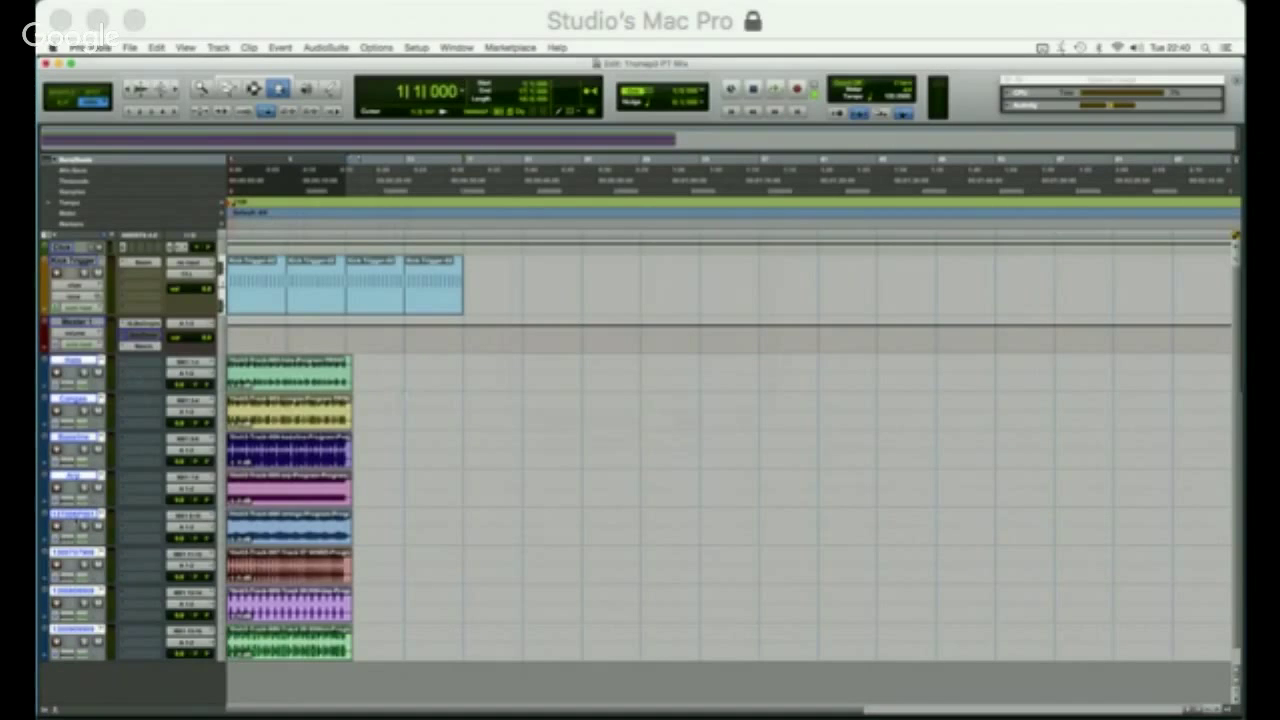
Rename the fifth and sixth imported tracks Strings and Kick.
double_click(76, 516)
text(Strings)
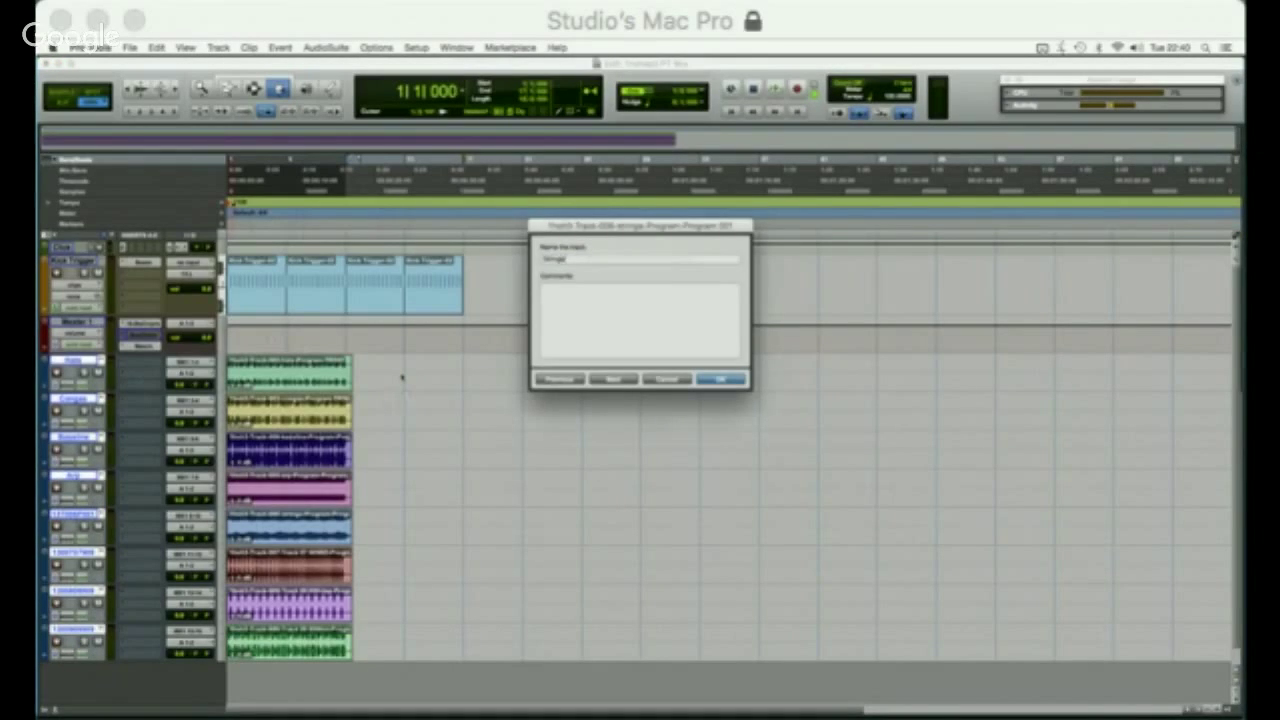
key(Return)
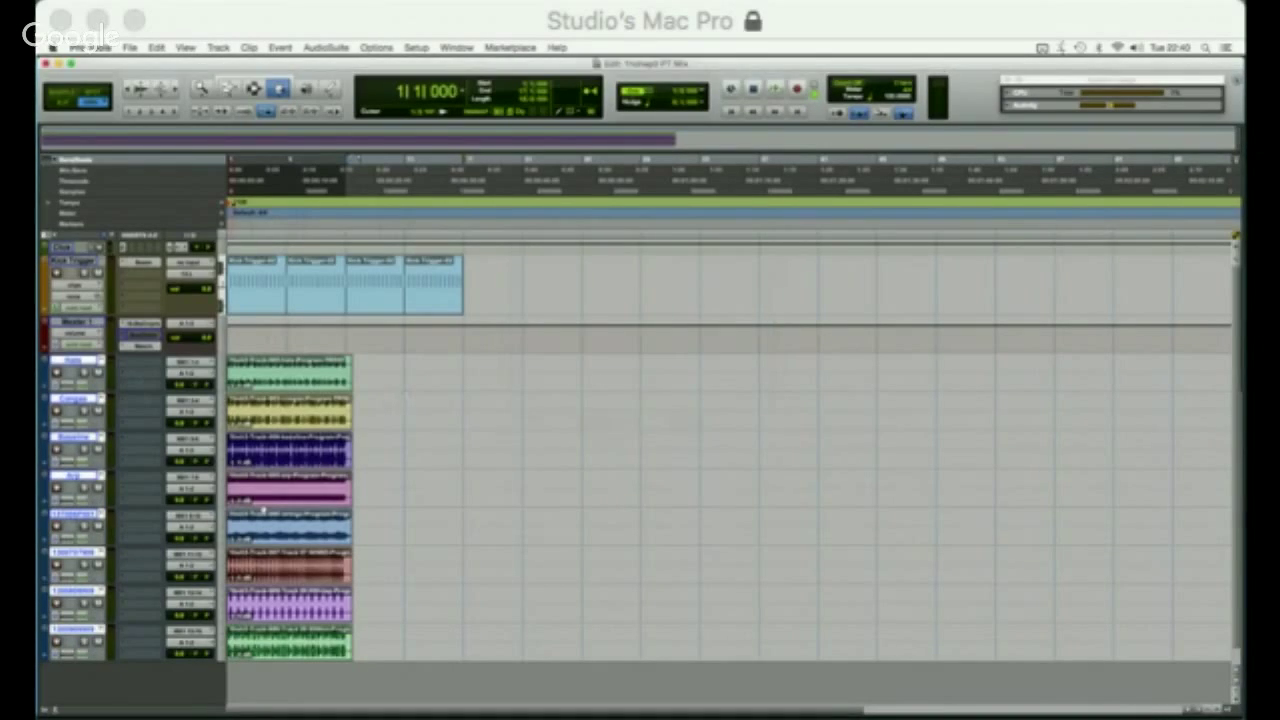
double_click(87, 553)
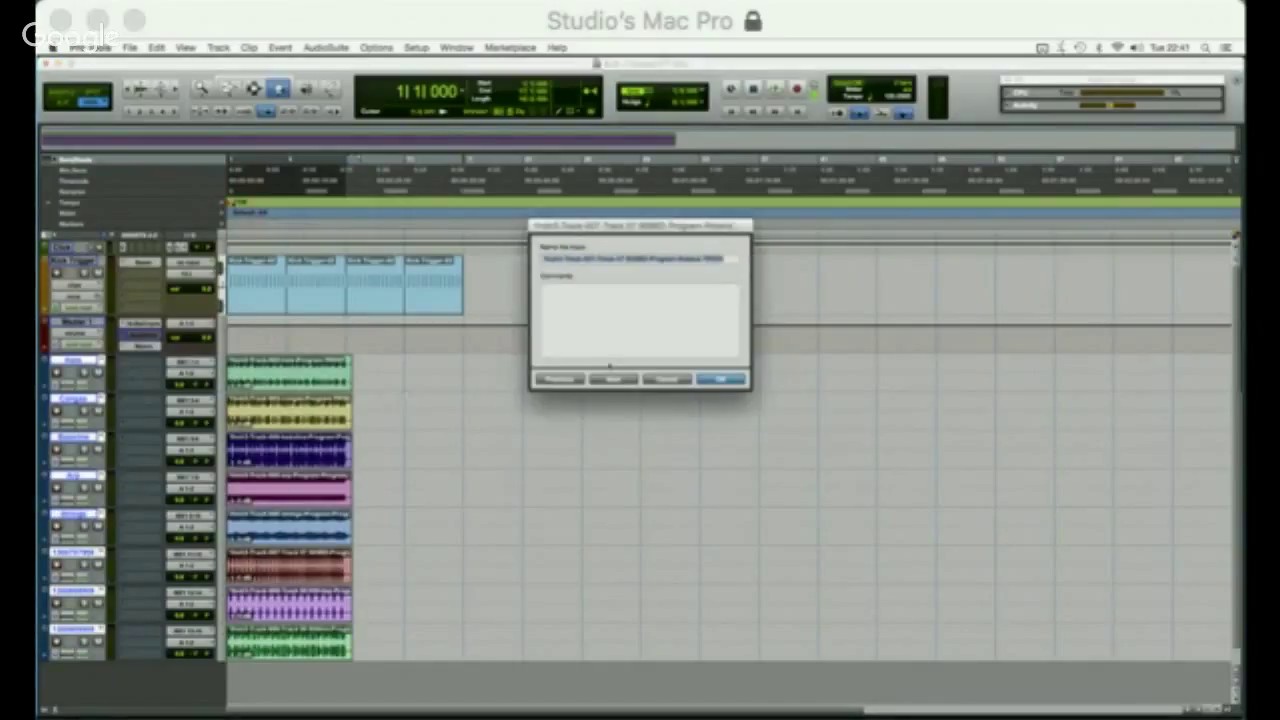
text(8)
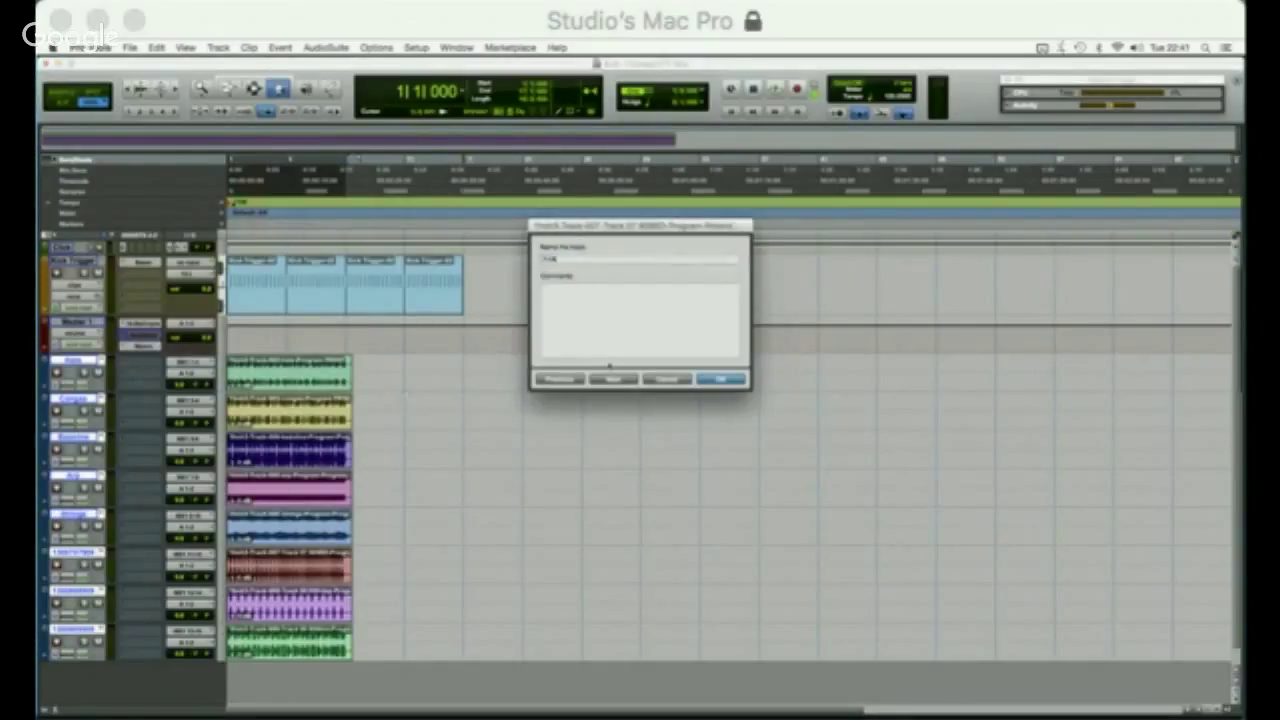
key(Return)
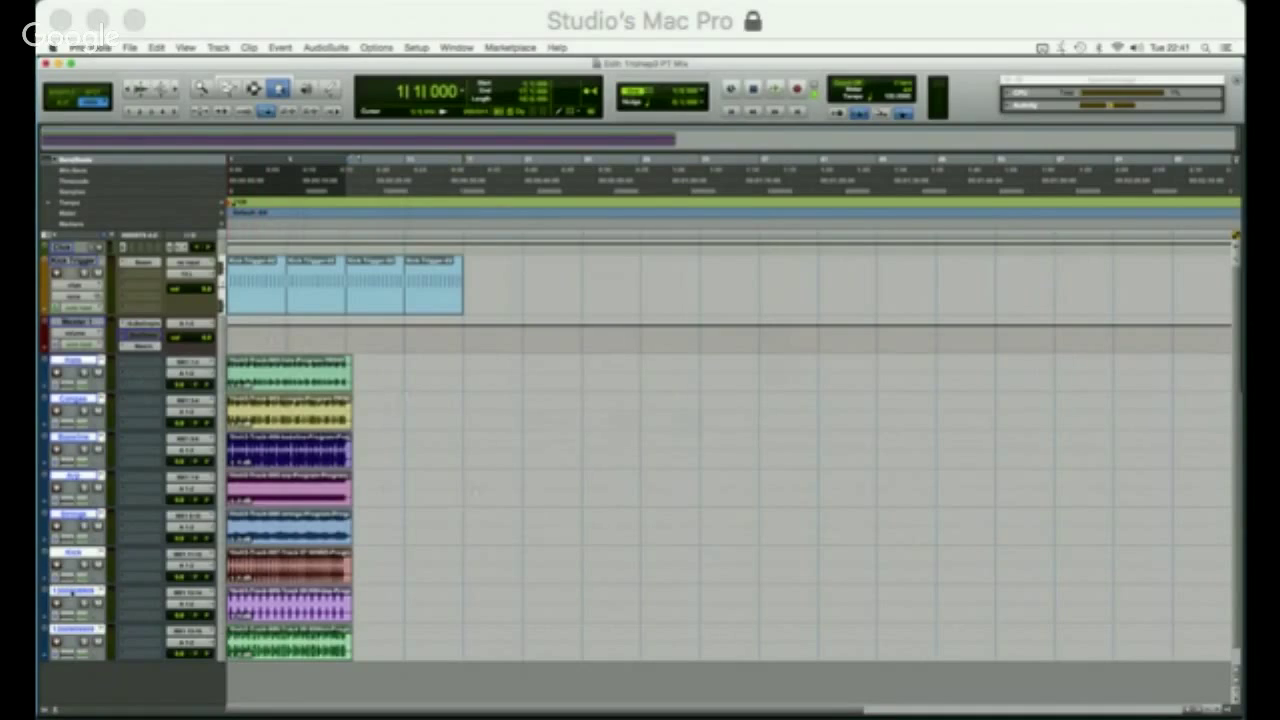
Rename the last two imported tracks Clap and Rimshot.
double_click(72, 592)
text(C)
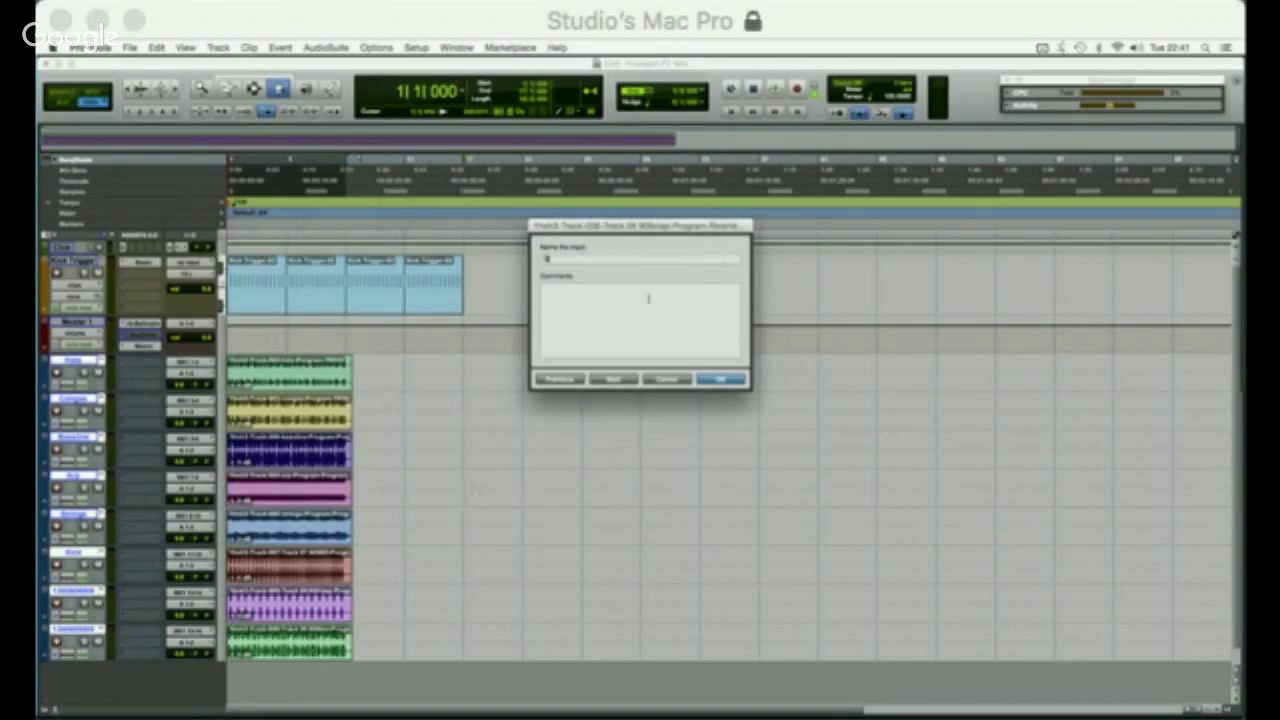
key(Return)
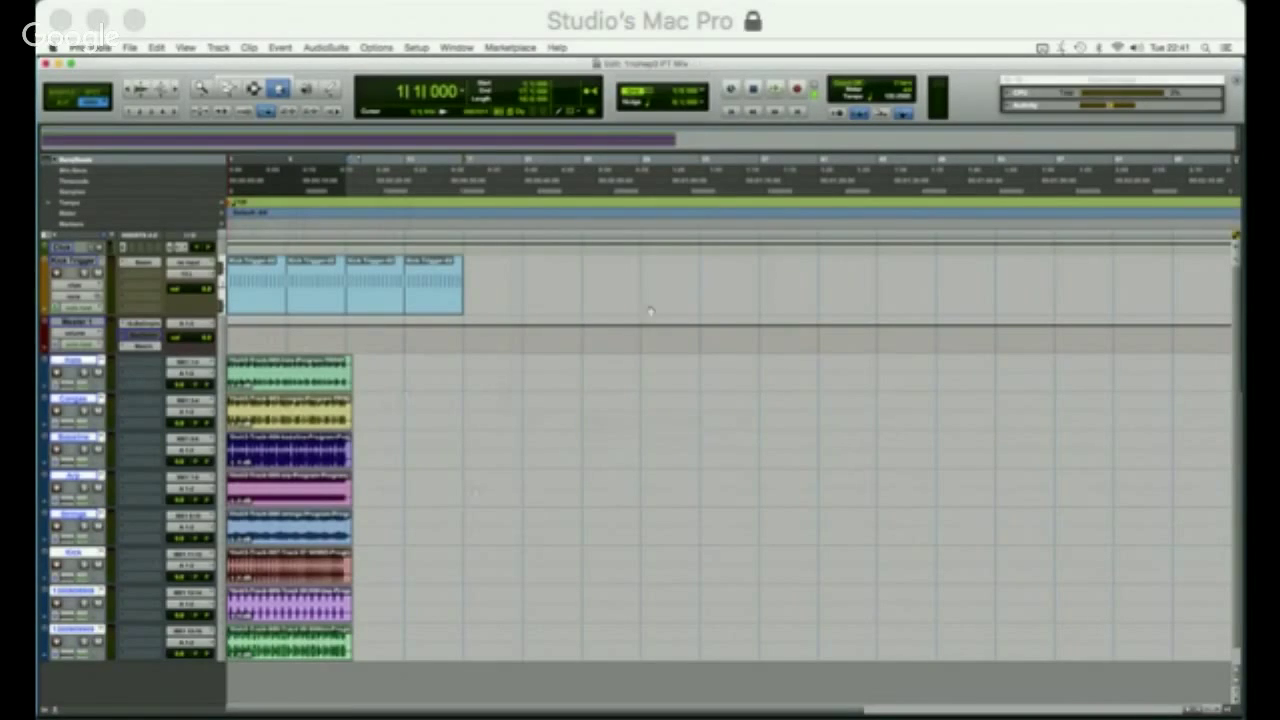
double_click(72, 631)
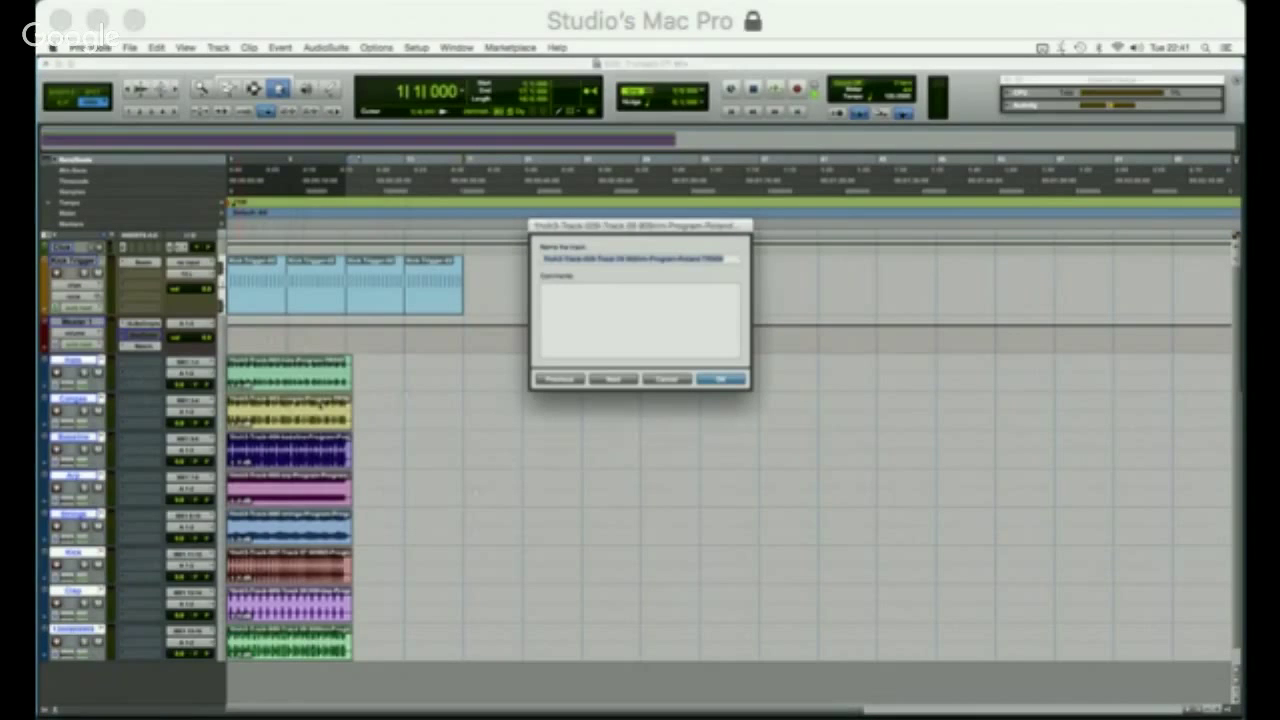
text(Percuss)
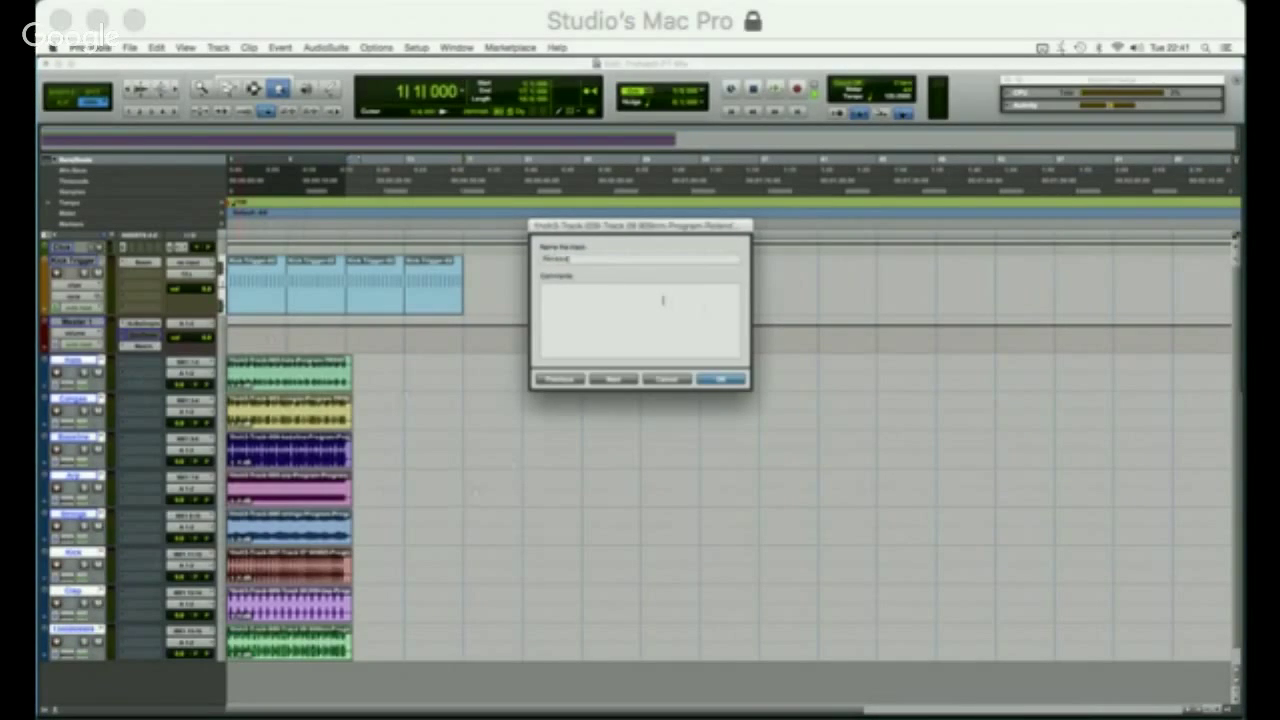
key(Return)
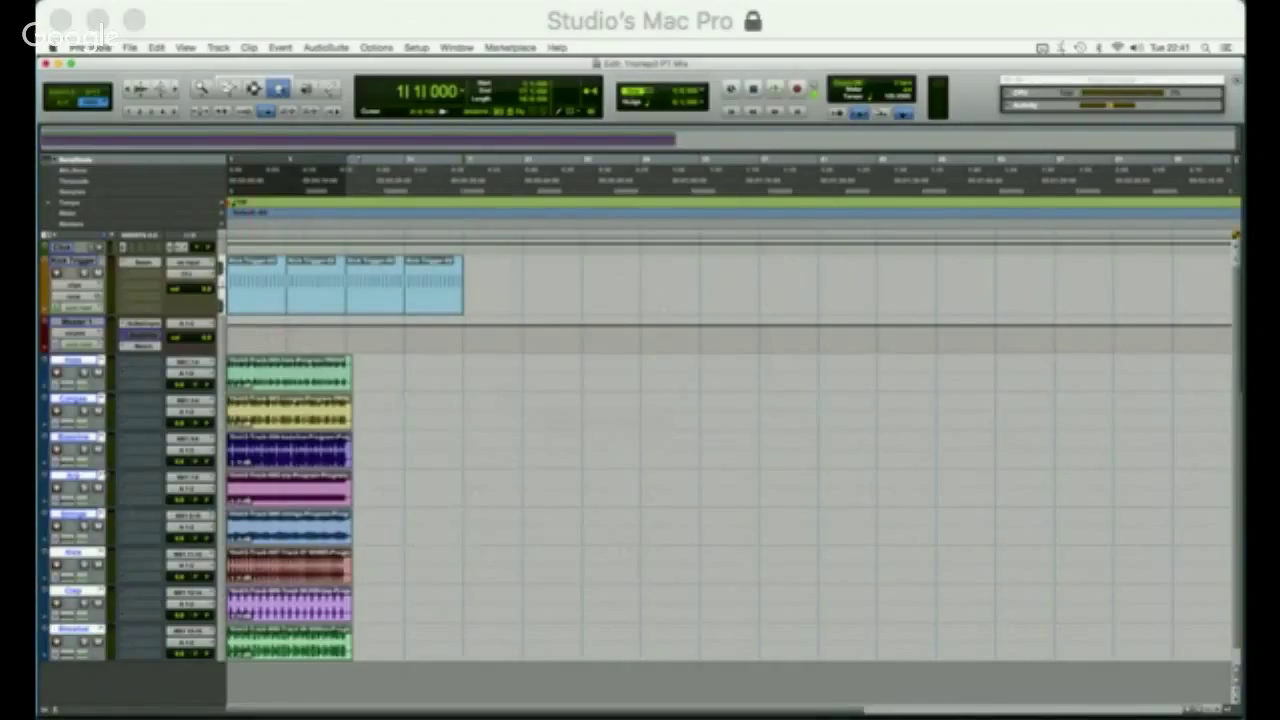
Reorder the tracks so Kick, Clap, Hats and Rimshot come before Congas, and put Master 1 below all the imported tracks.
click(84, 323)
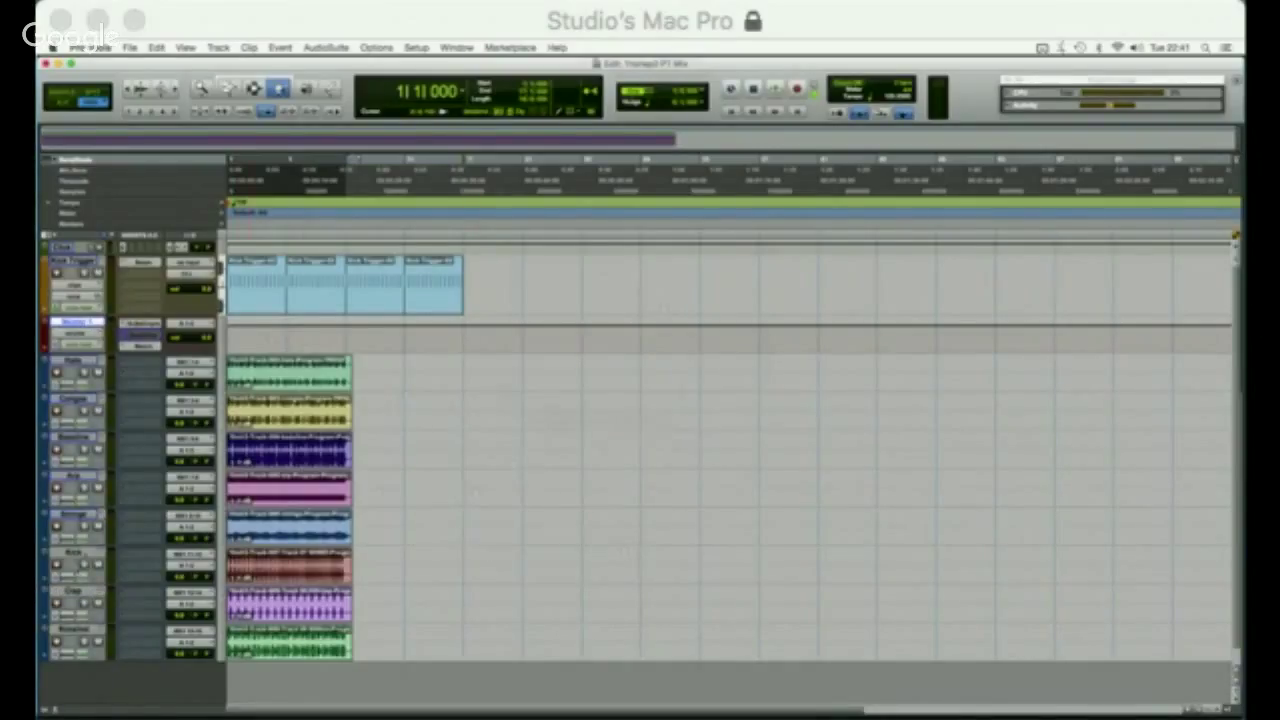
drag(84, 554, 84, 360)
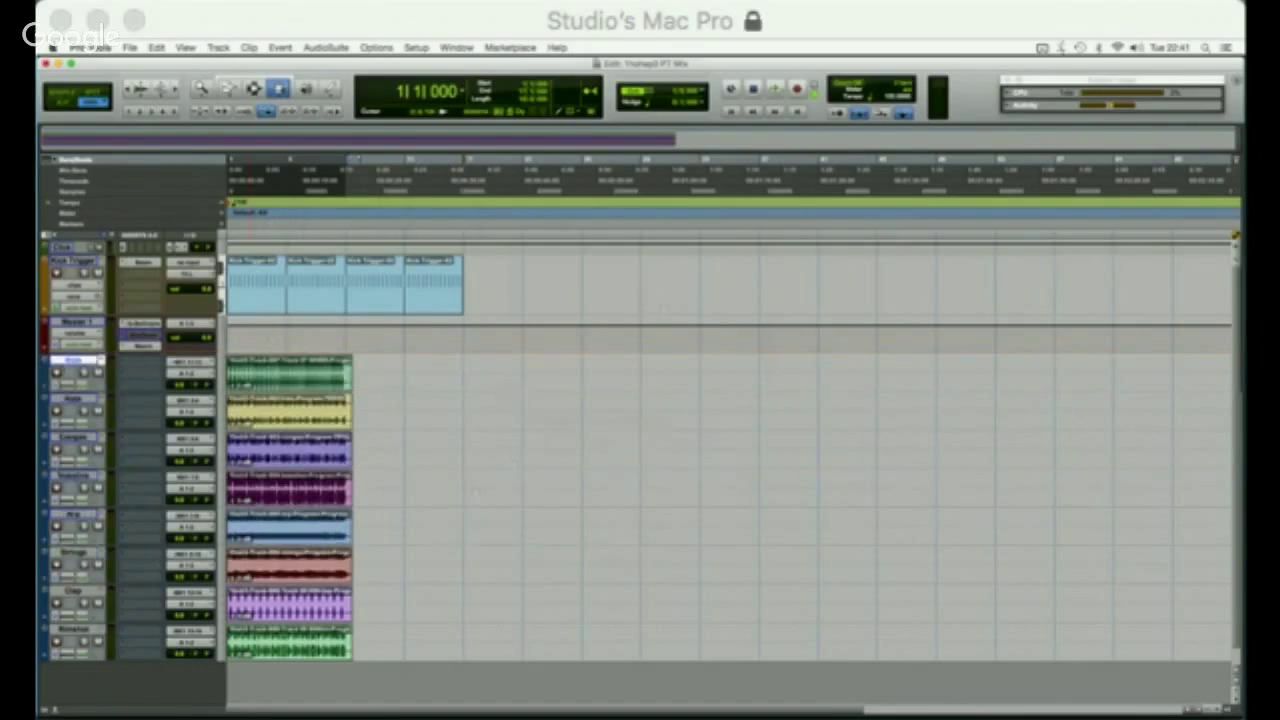
drag(76, 592, 77, 390)
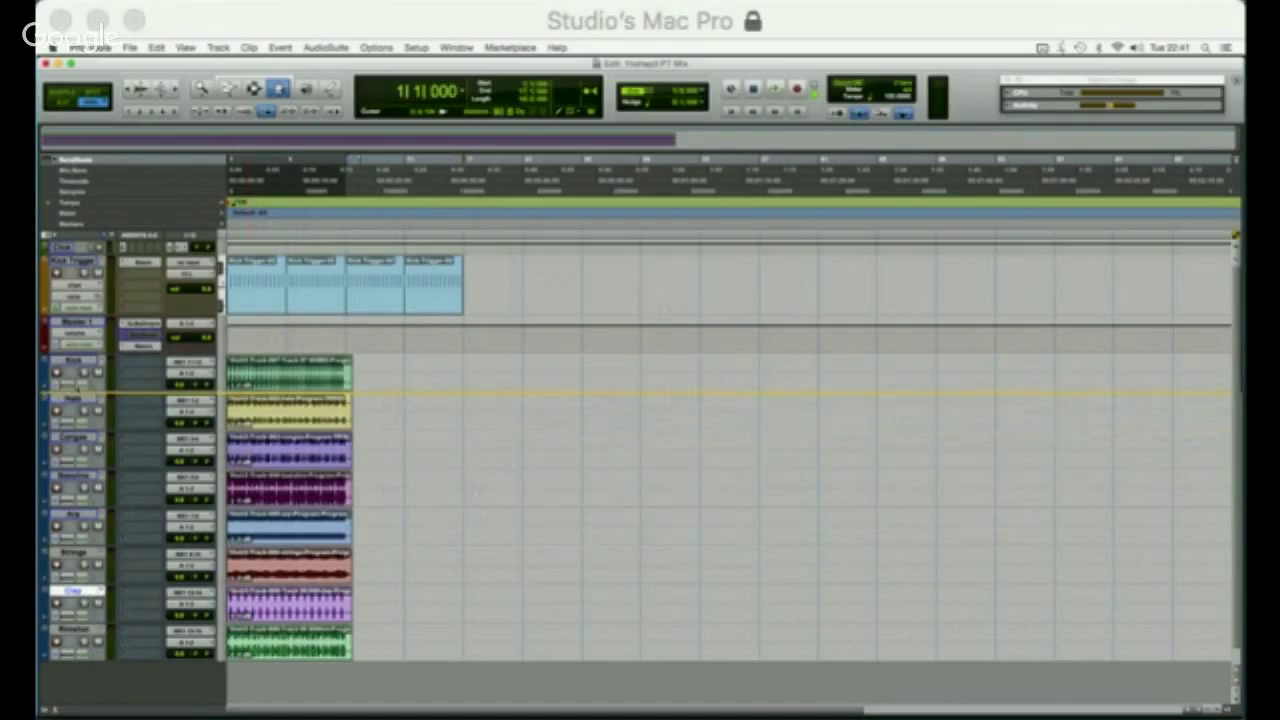
drag(77, 390, 77, 390)
drag(75, 629, 76, 472)
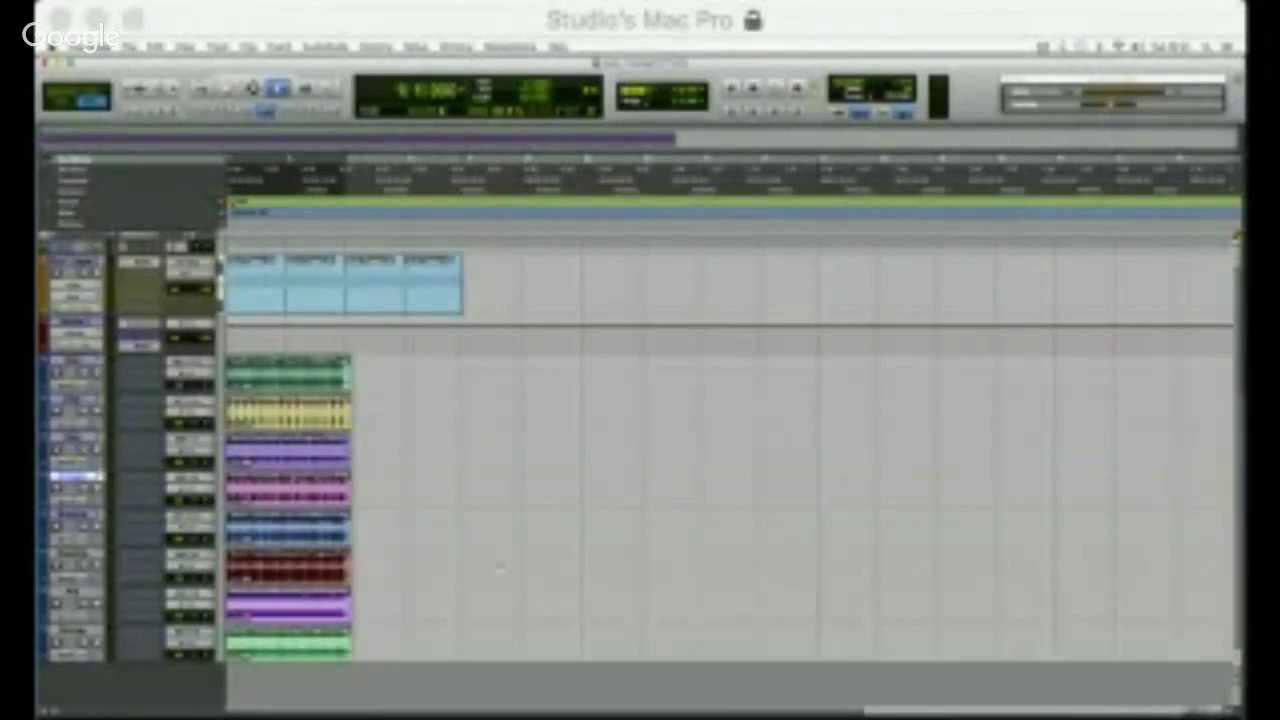
click(76, 323)
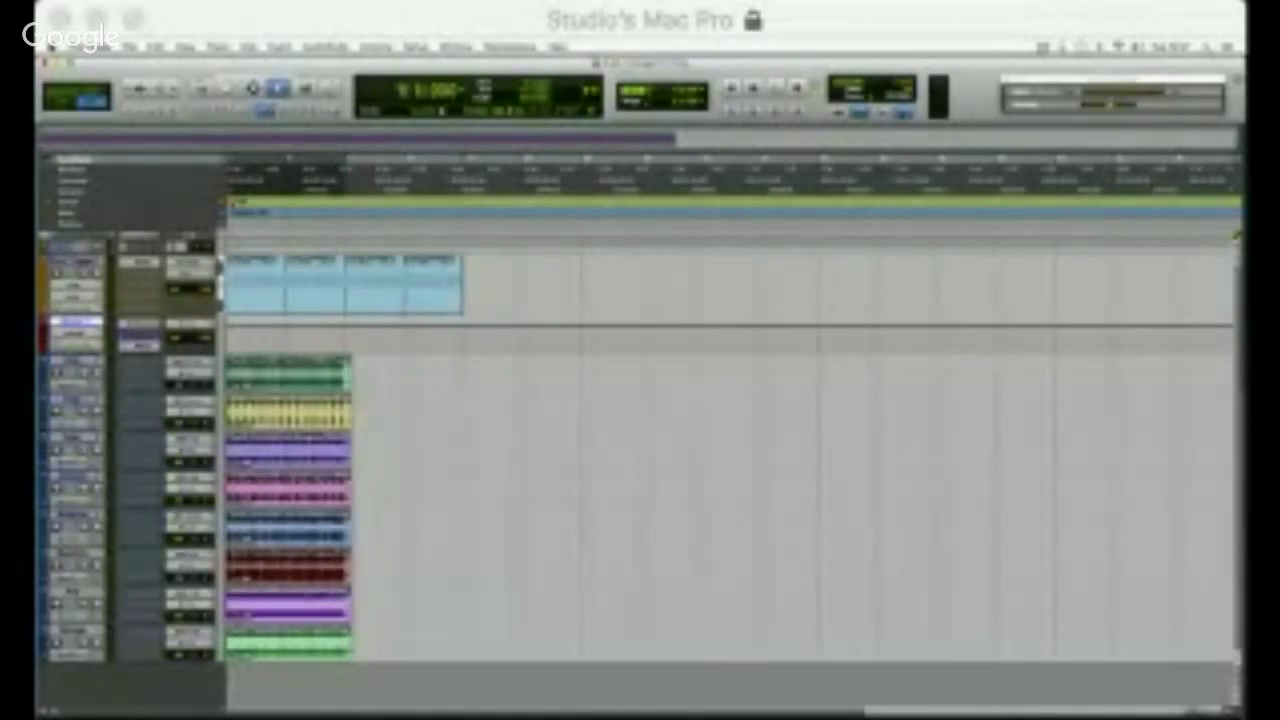
drag(76, 323, 83, 692)
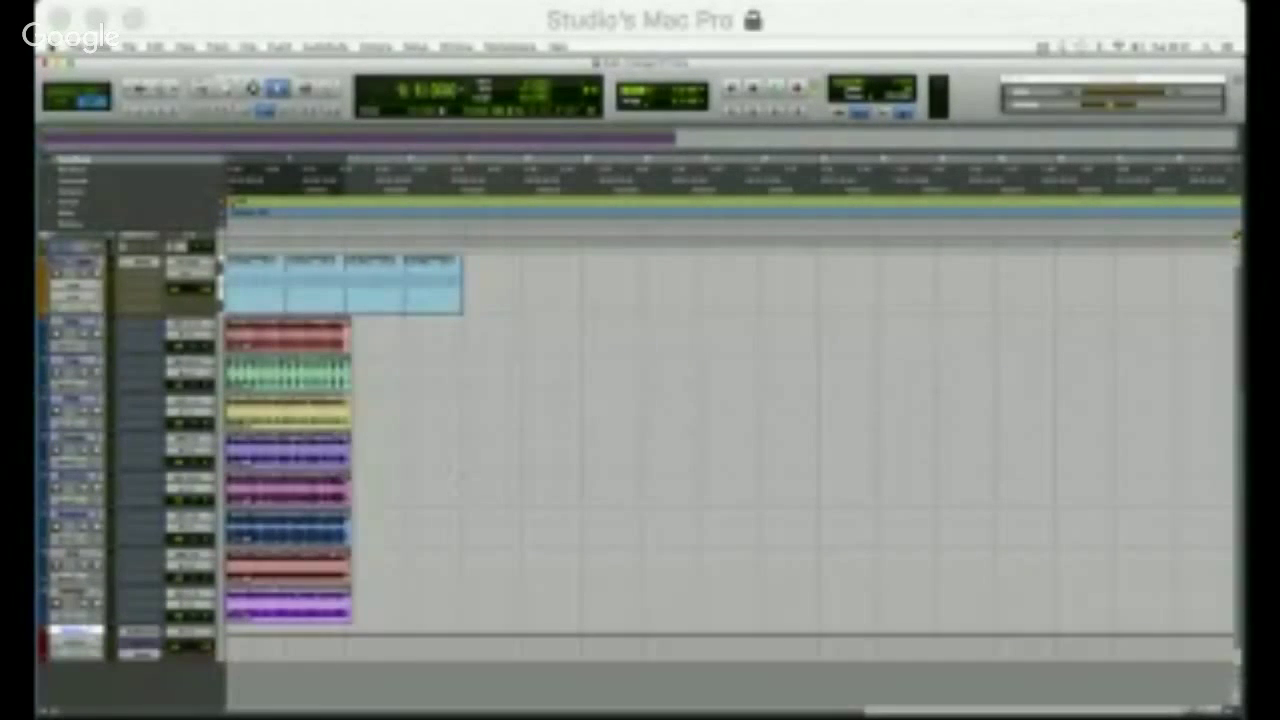
Switch to the Mix window and expand it to fill the screen.
key(super+equal)
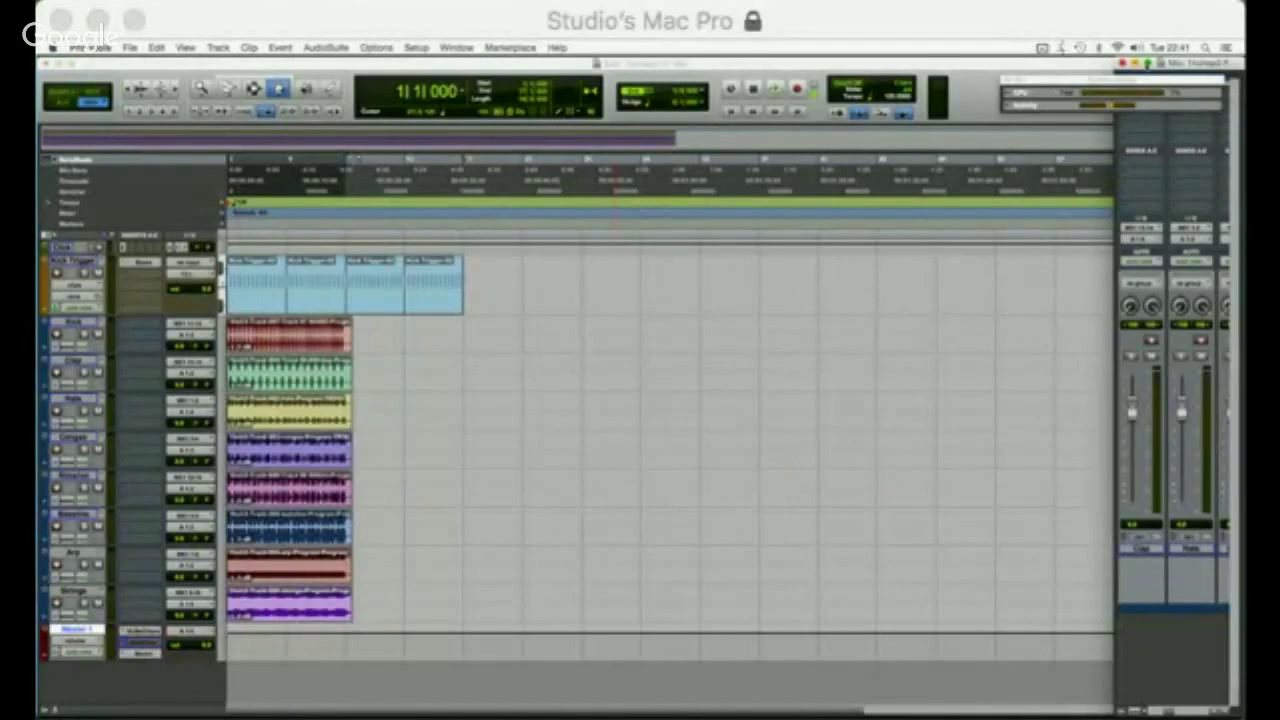
drag(1185, 66, 1010, 50)
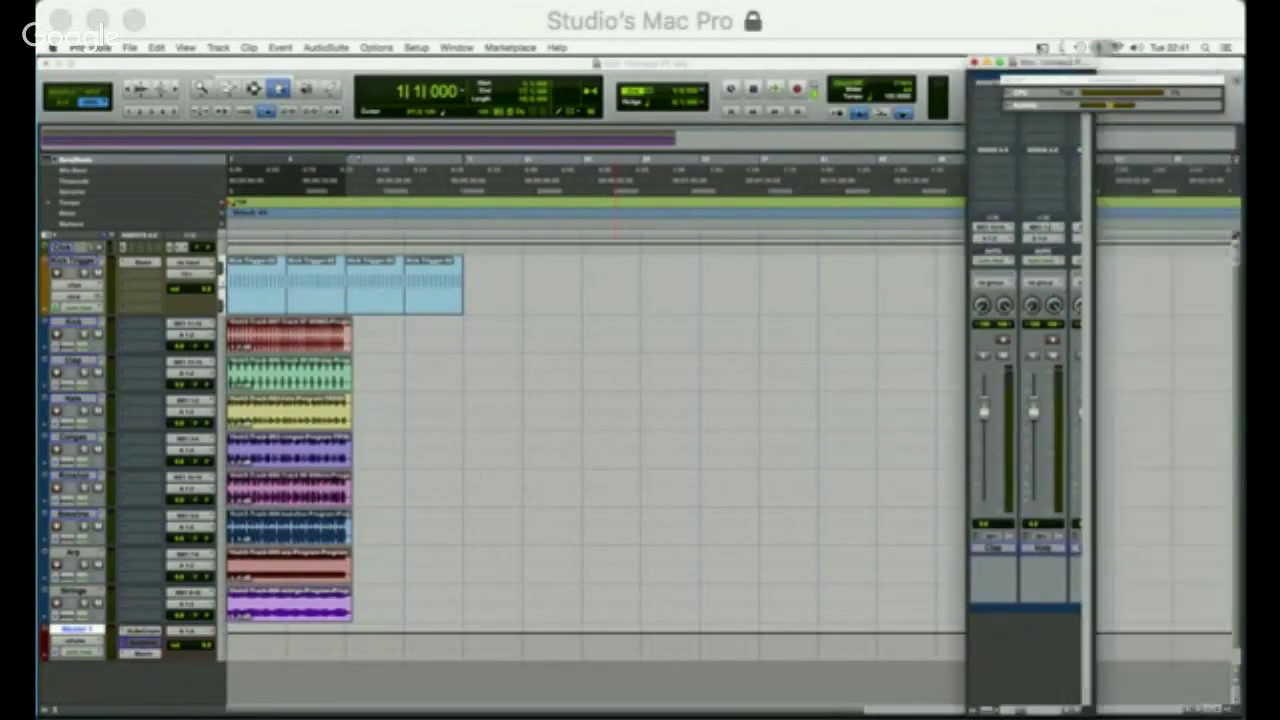
click(1001, 62)
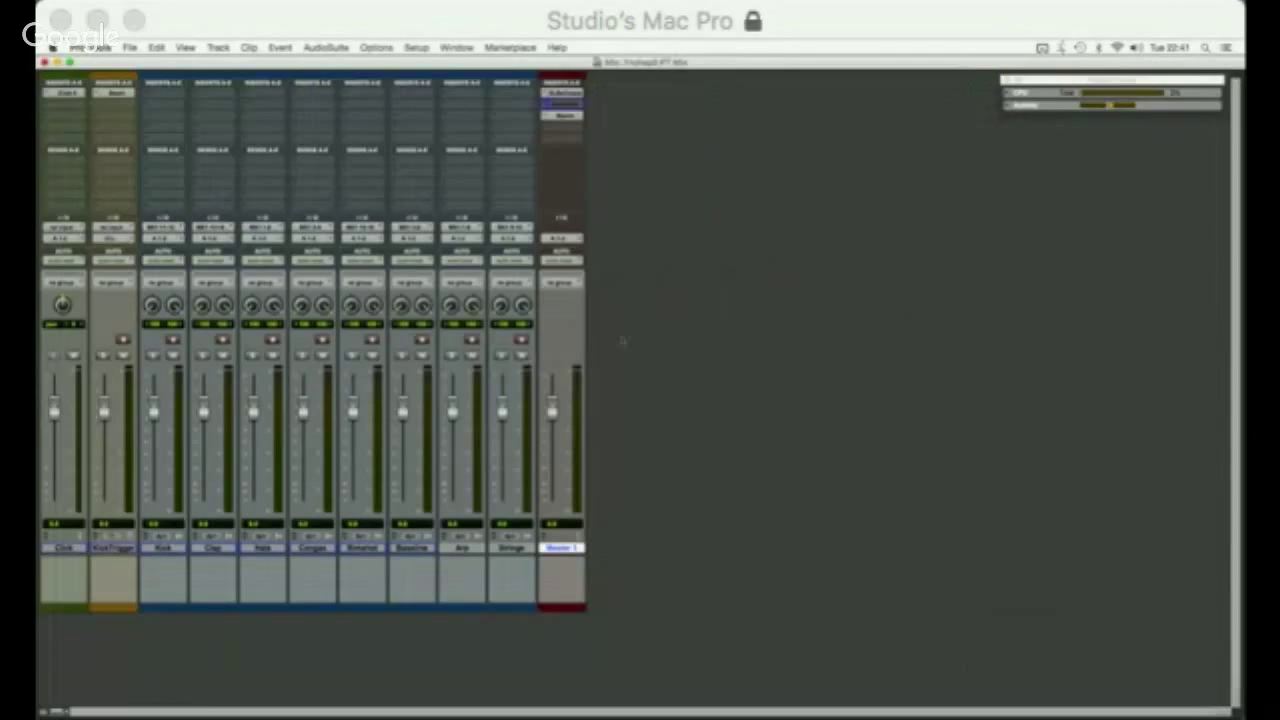
Select the Kick, Clap, Hats, Congas and Rimshot channels and colour them red with the Color Palette.
click(163, 548)
shift+click(380, 549)
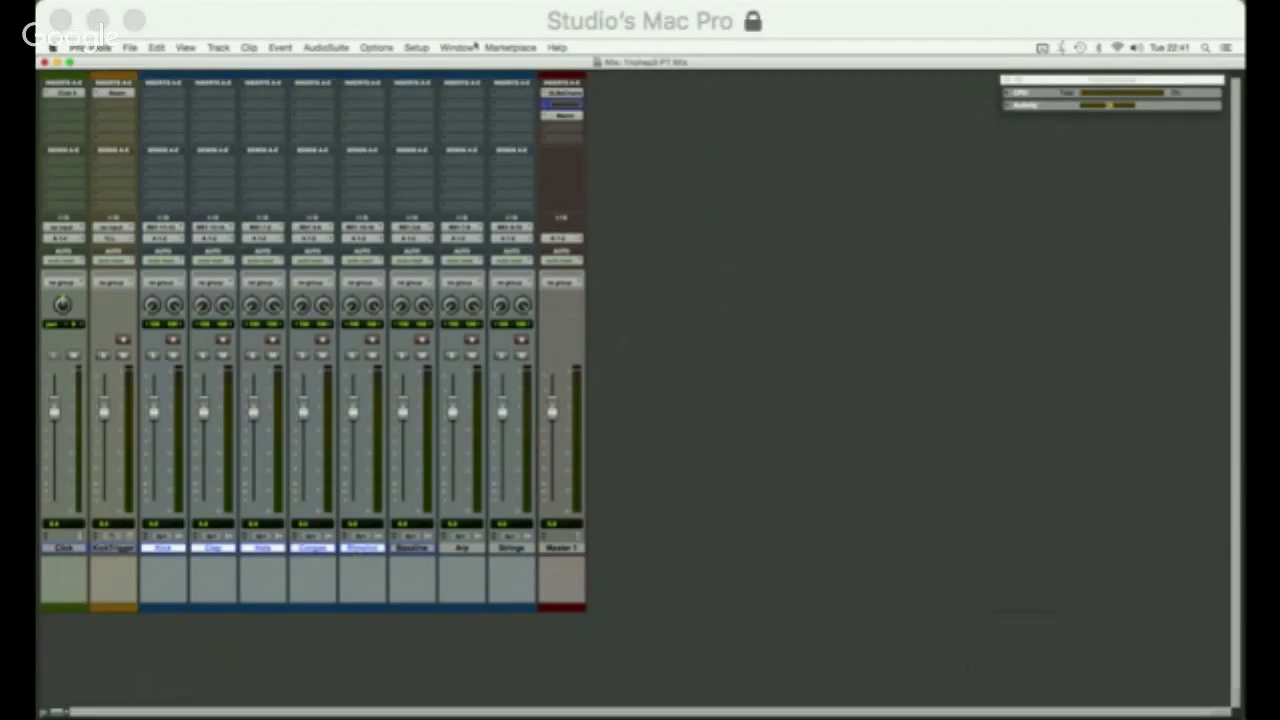
click(475, 46)
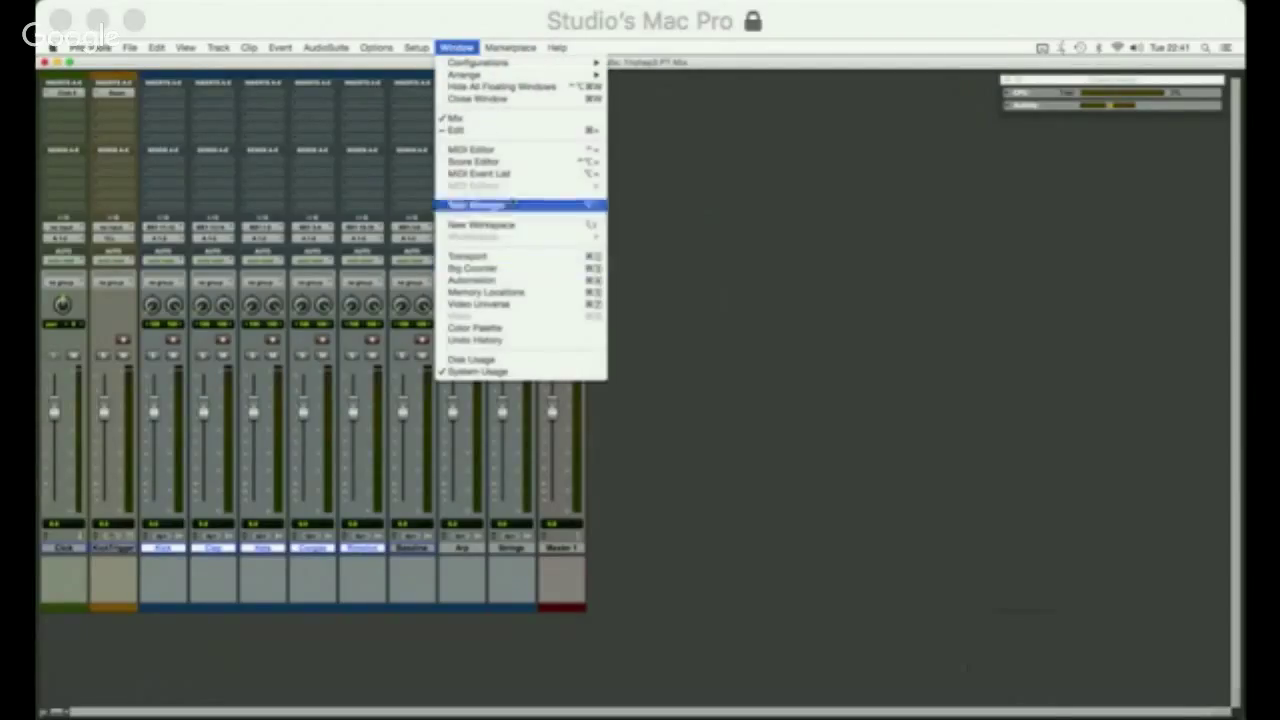
click(515, 330)
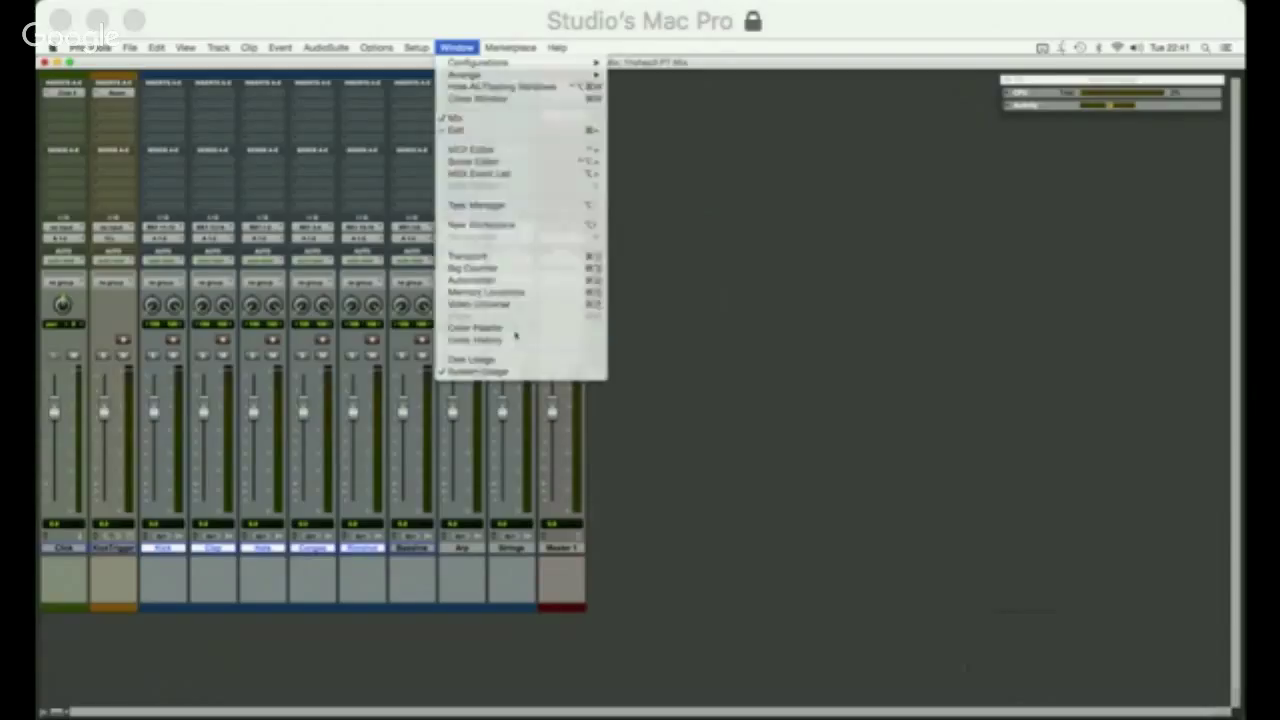
click(163, 550)
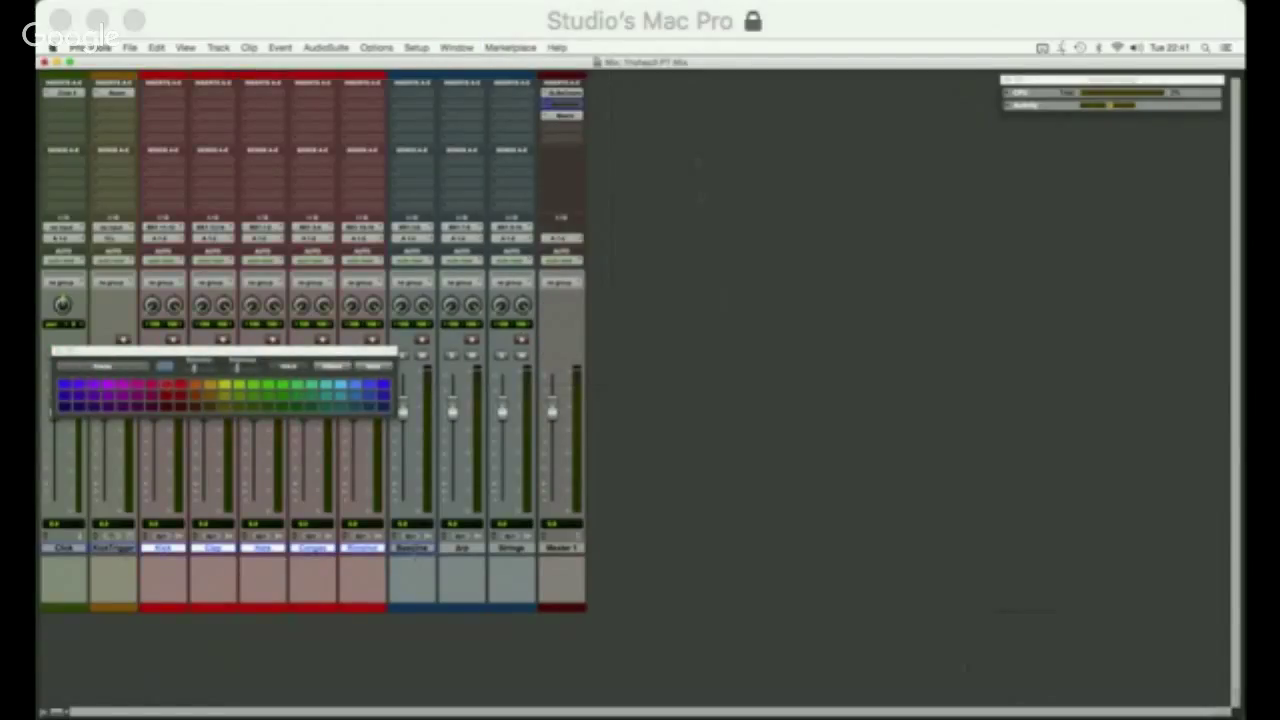
Colour the Arp channel green, Strings yellow and Bassline blue, and close the Color Palette.
click(461, 548)
shift+click(514, 549)
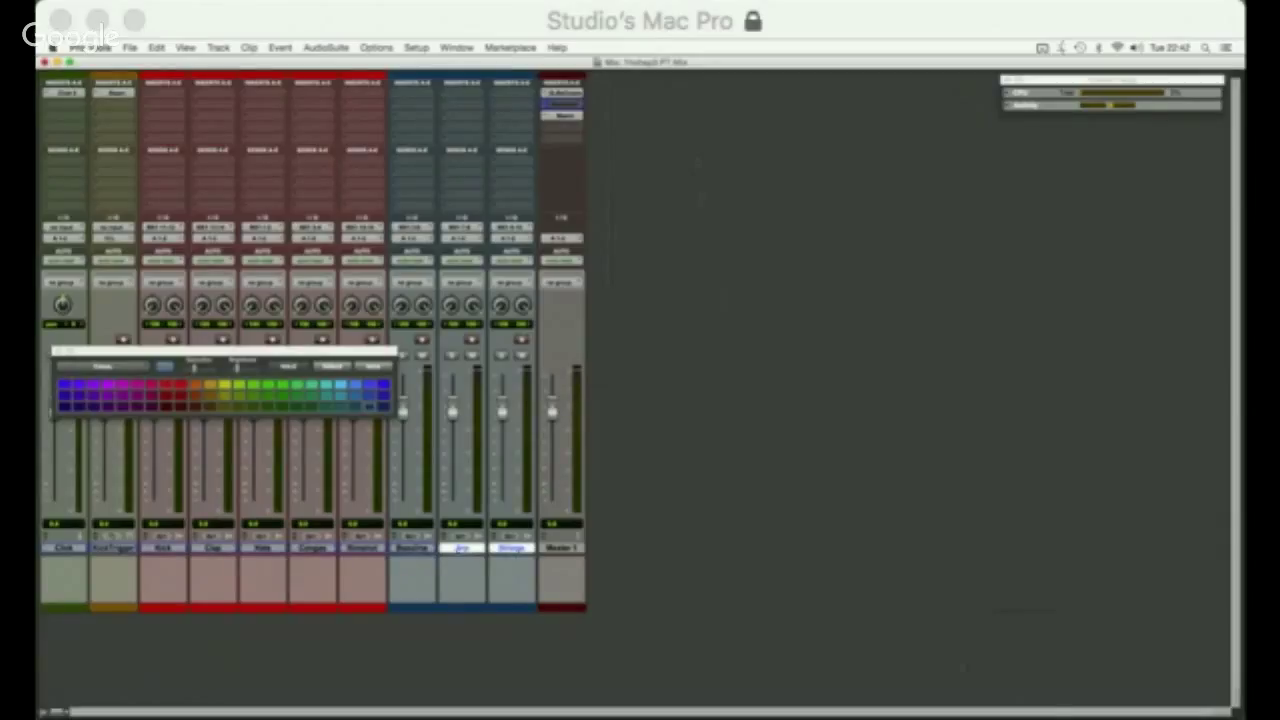
click(517, 565)
click(464, 566)
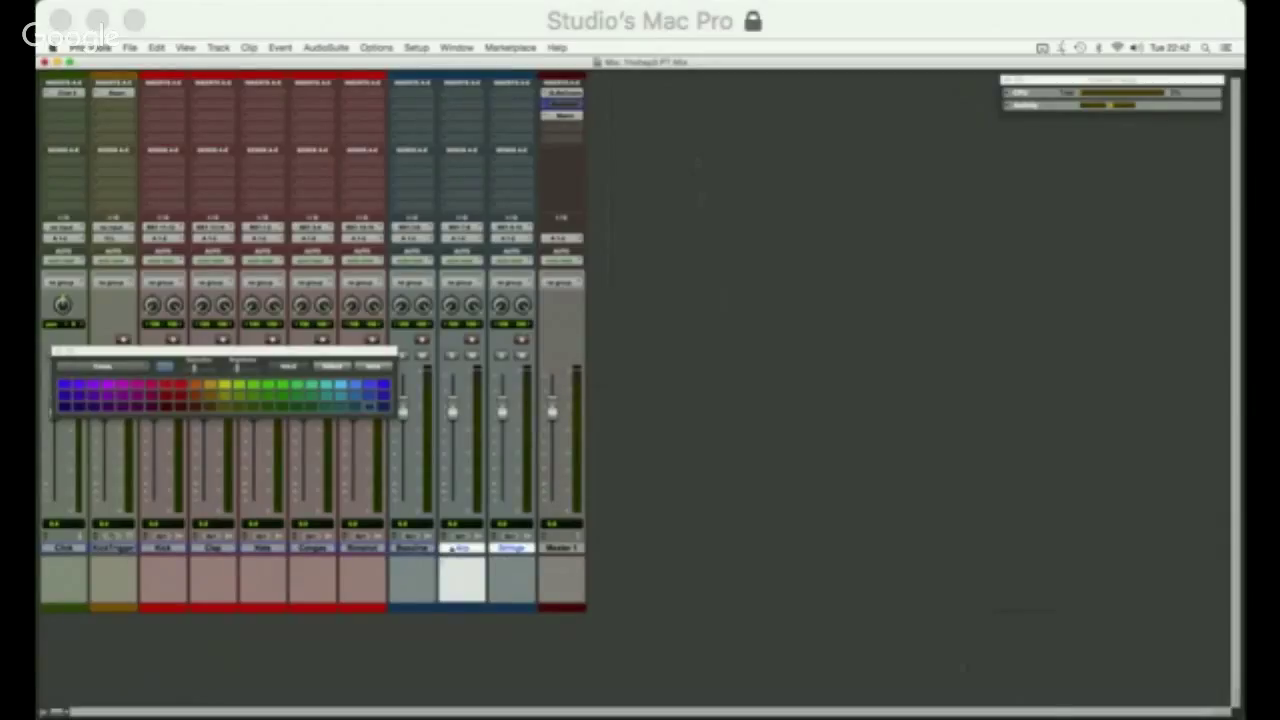
click(416, 549)
click(463, 549)
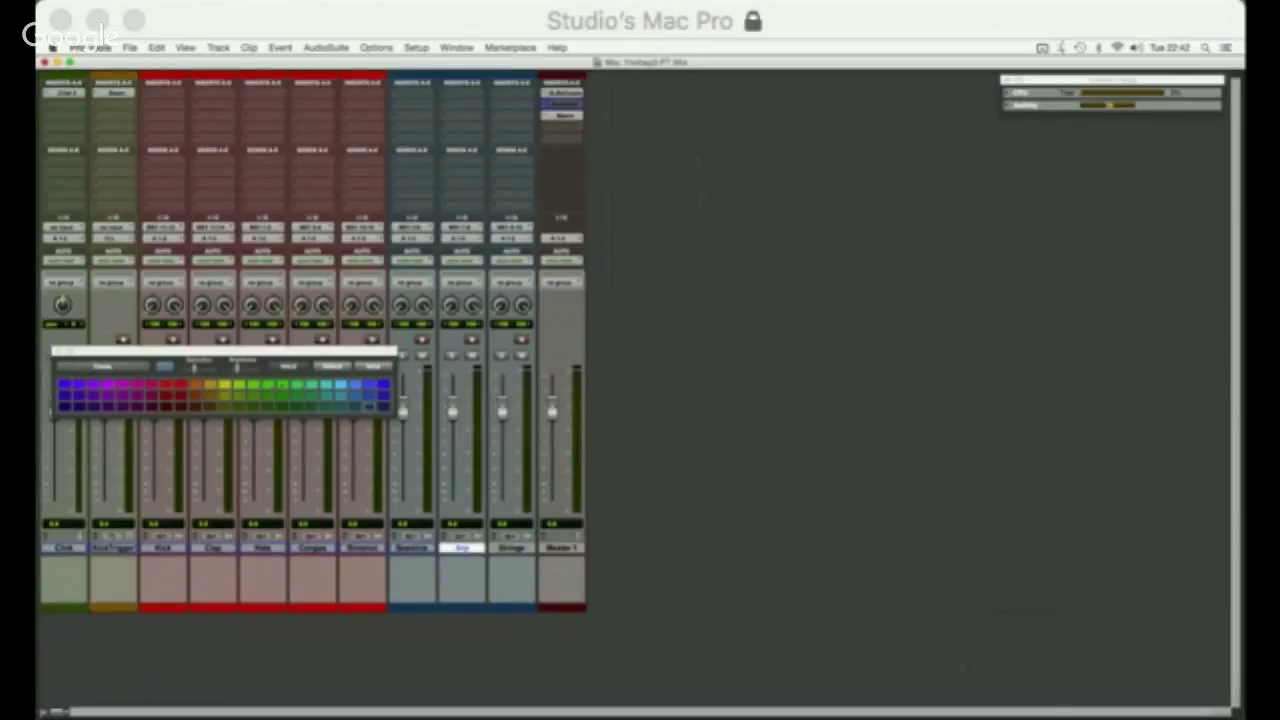
click(282, 386)
click(513, 549)
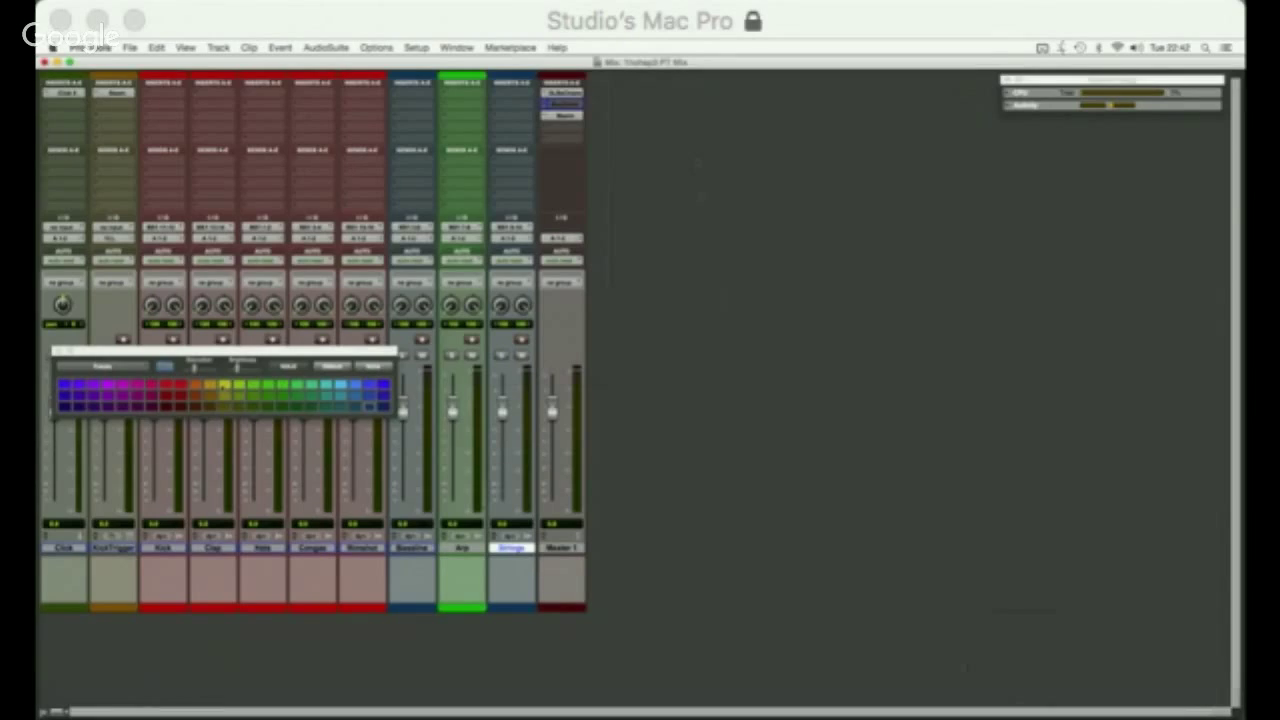
click(59, 351)
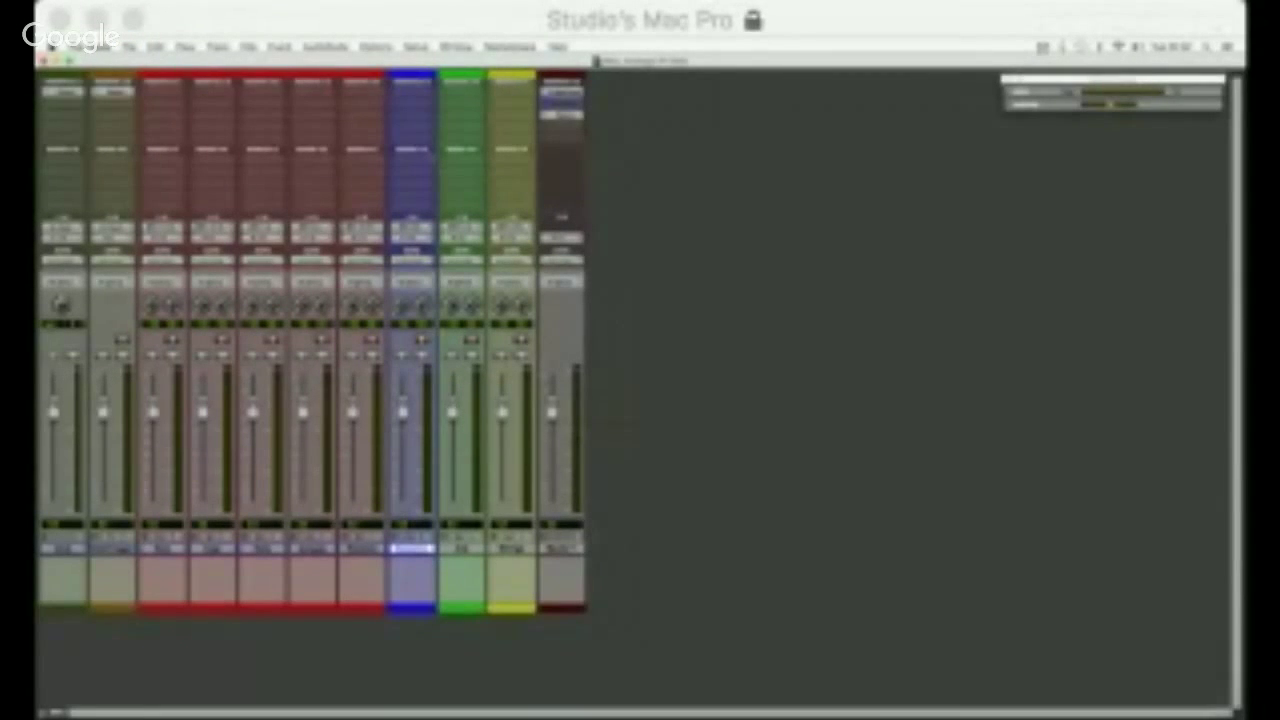
In the Edit window, delete the excess audio past bar 9 on all tracks from Kick to Strings.
key(super+equal)
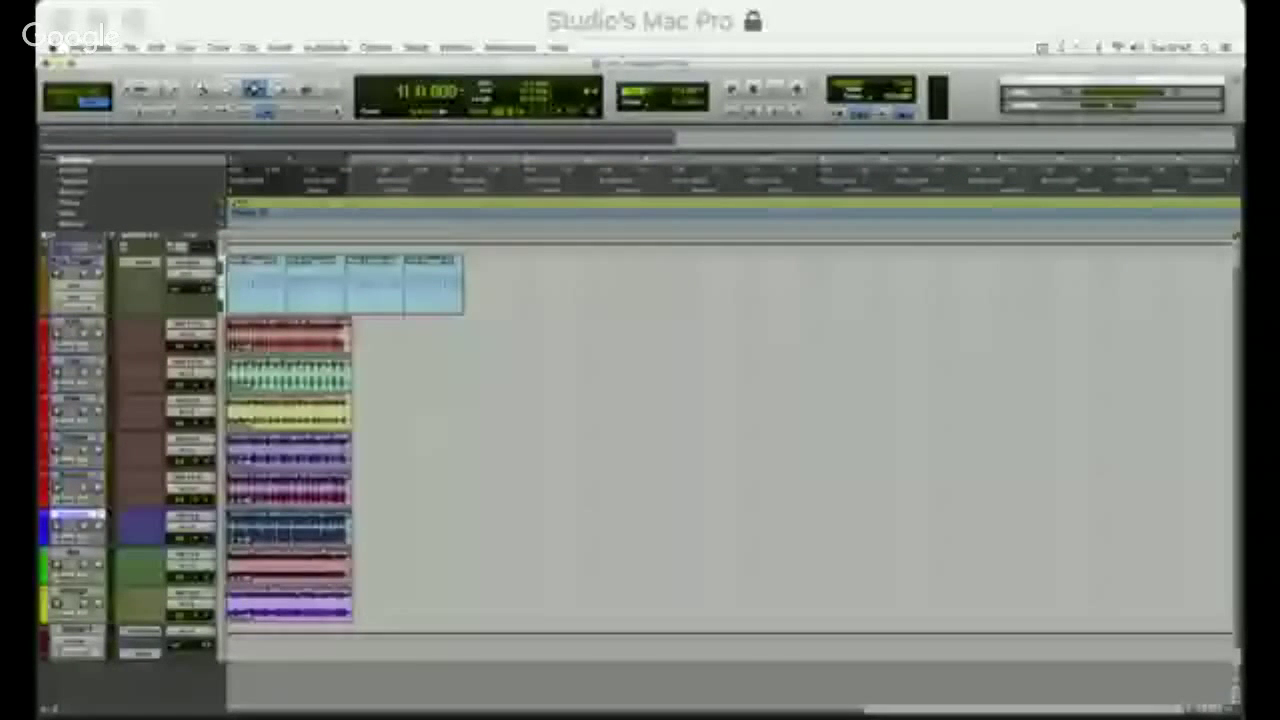
drag(348, 337, 422, 598)
key(Delete)
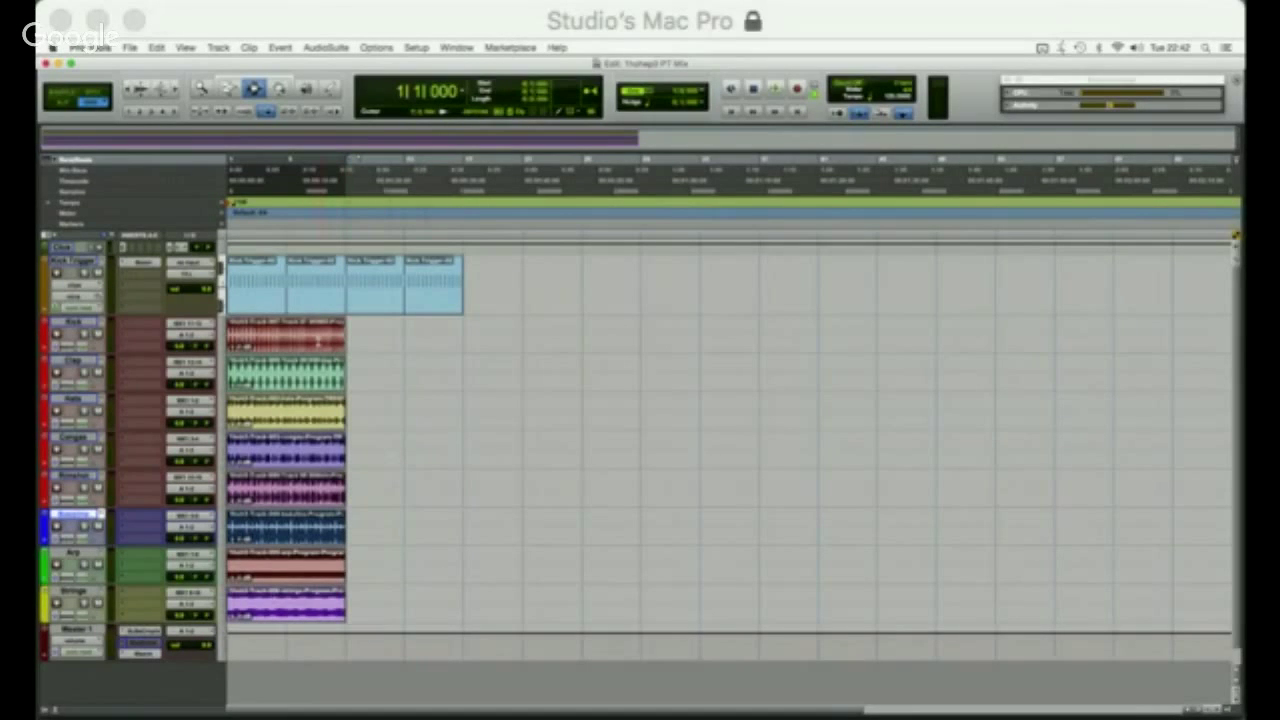
Copy the Kick clip to bar 17 and duplicate the copy three times.
key(F8)
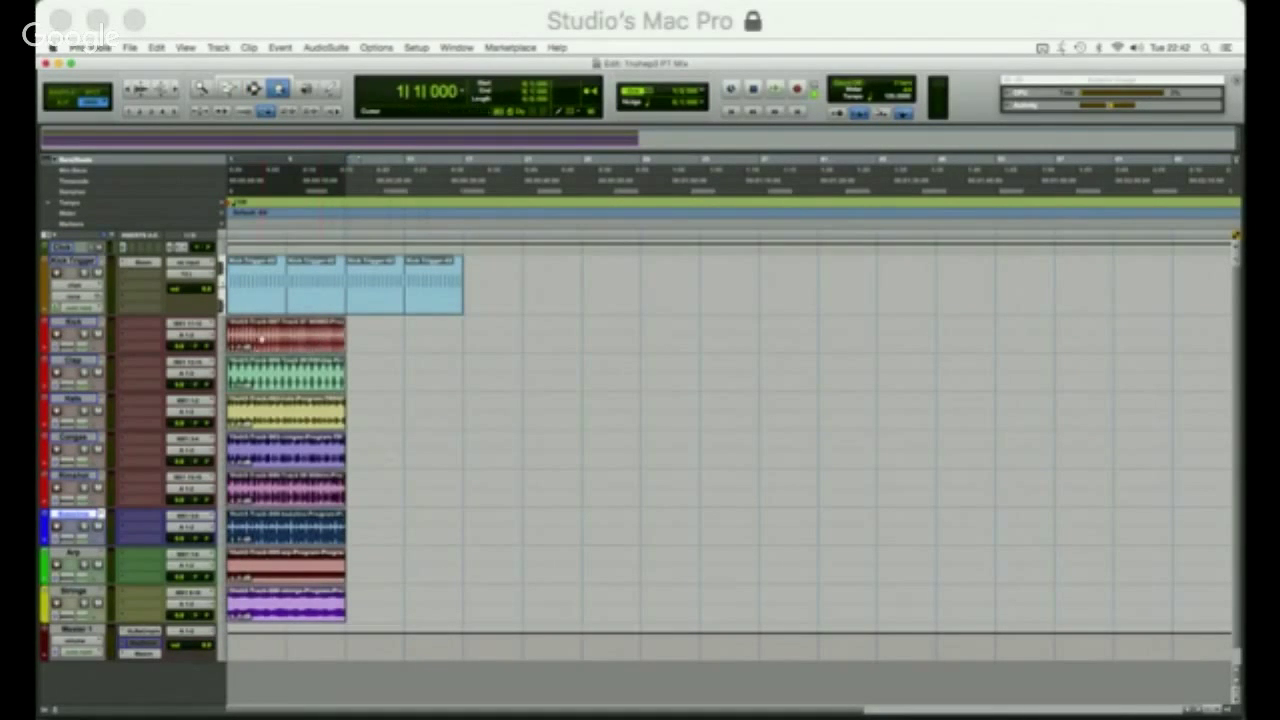
click(276, 338)
drag(276, 338, 513, 340)
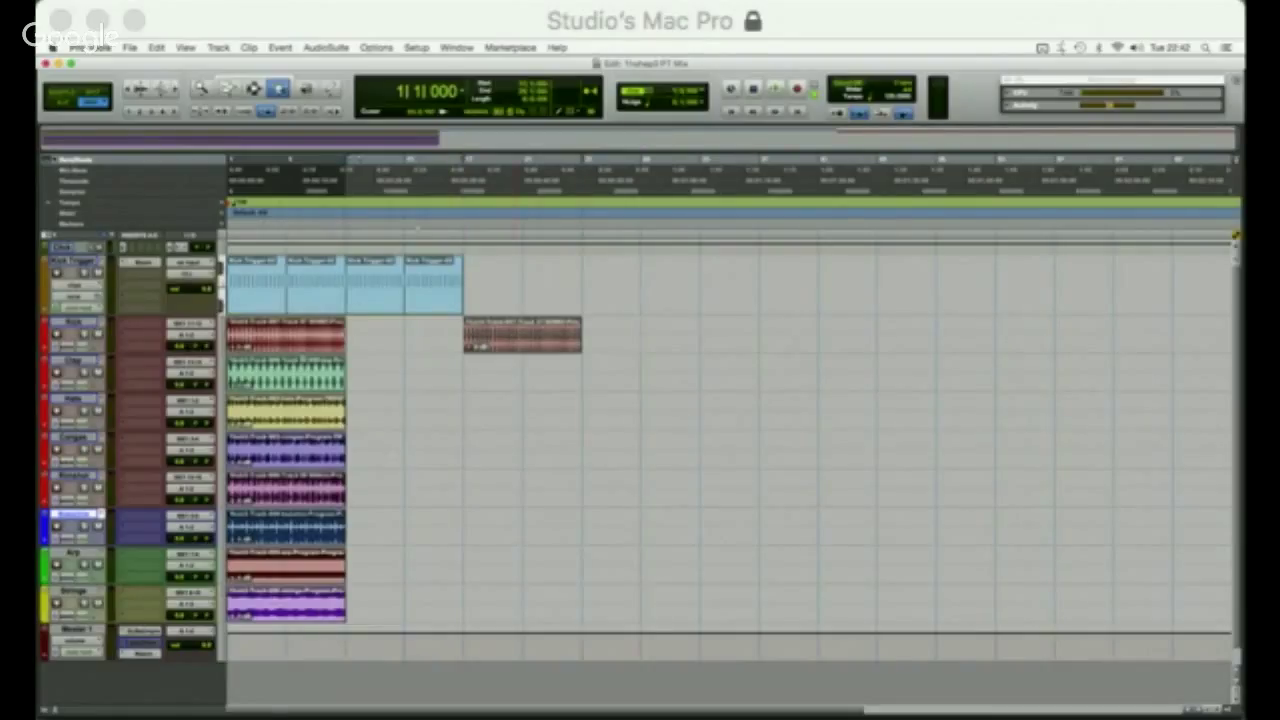
key(super+d)
key(super+d)
key(super+d)
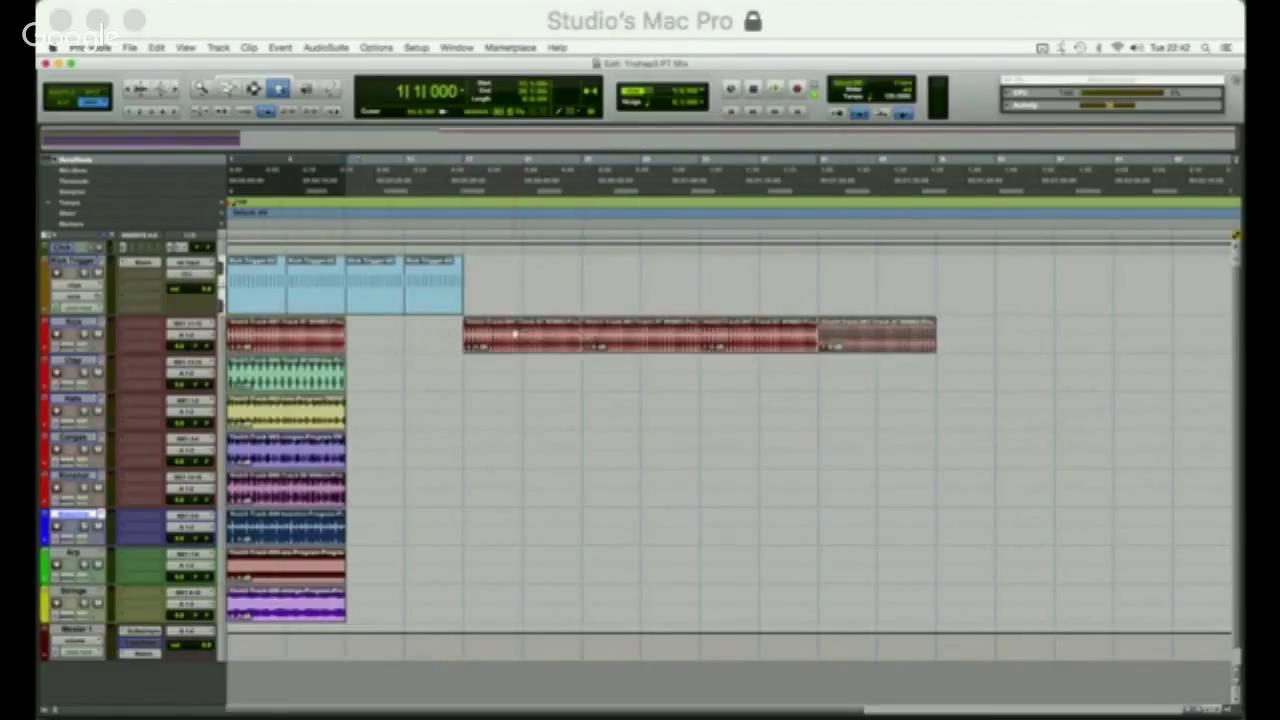
Copy the Clap clip to bar 33 and duplicate the copy once.
drag(300, 375, 751, 380)
key(super+d)
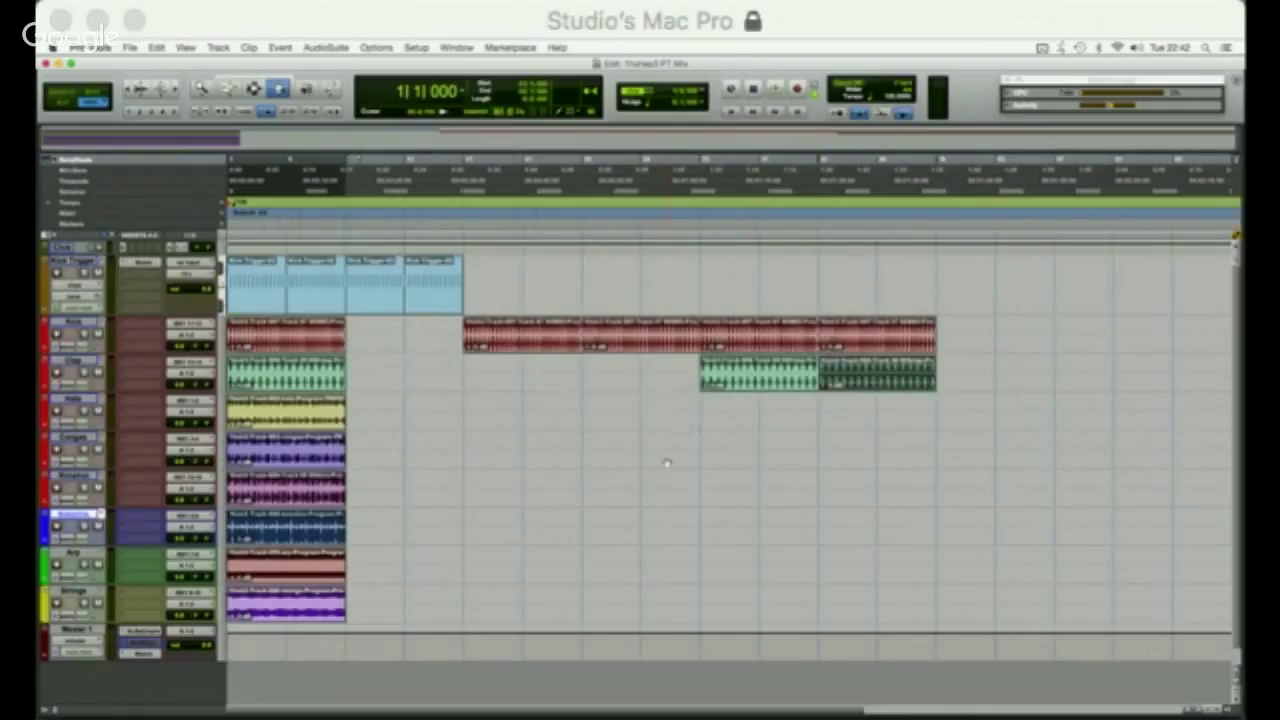
click(667, 463)
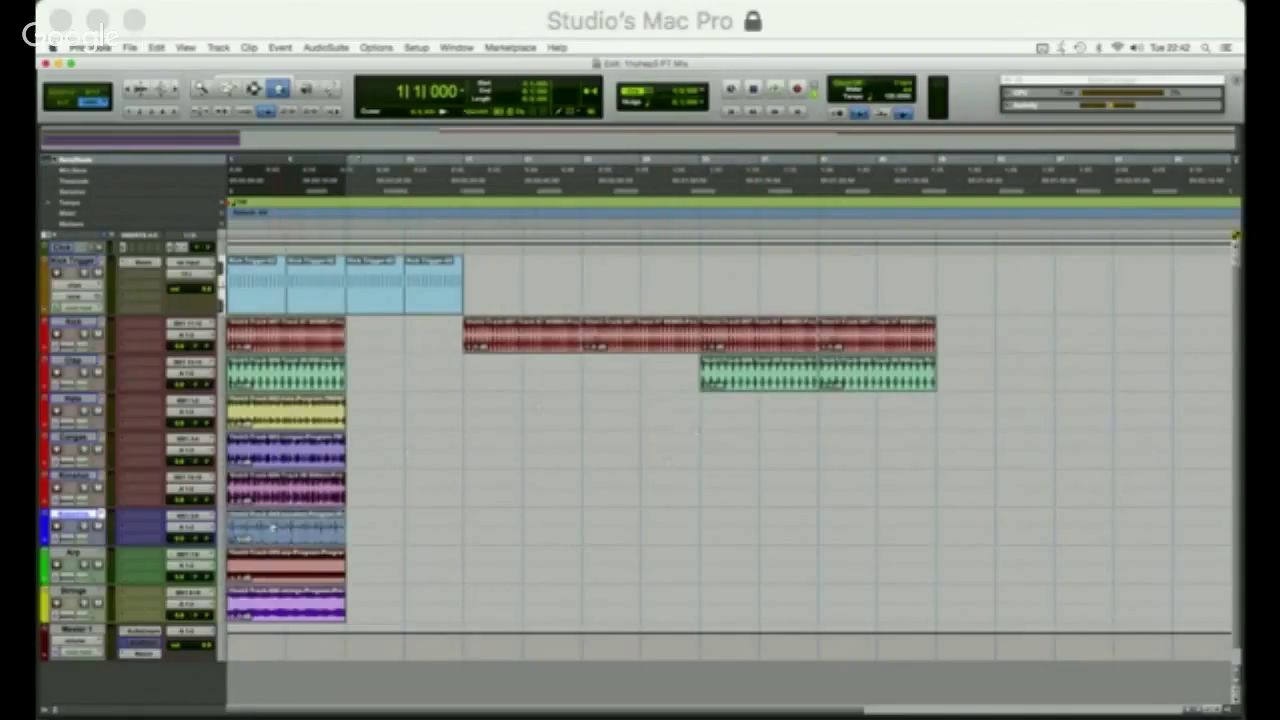
Copy the Arp clip to bar 17 and duplicate the copy three times.
click(272, 566)
drag(272, 566, 509, 560)
key(super+d)
key(super+d)
key(super+d)
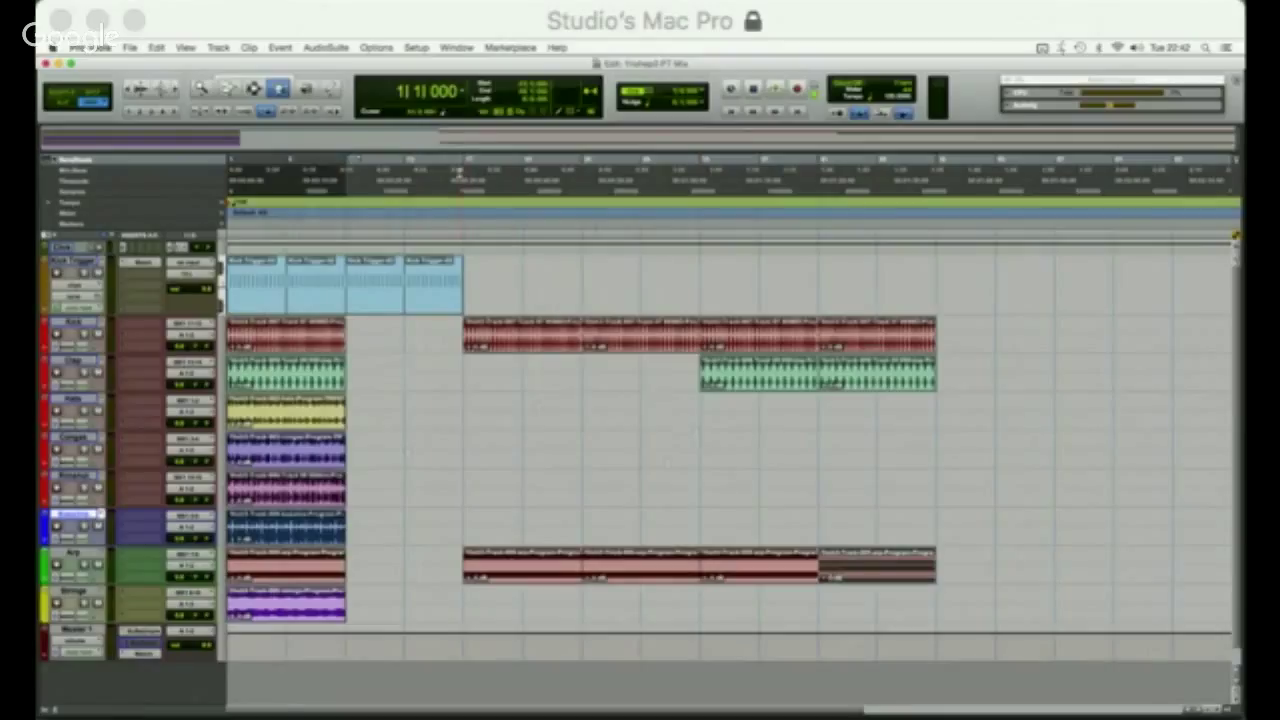
Play from bar 17, lower the threshold of the Stereo Bus Compressor on Master 1, and check the Maxim limiter there.
click(463, 173)
key(space)
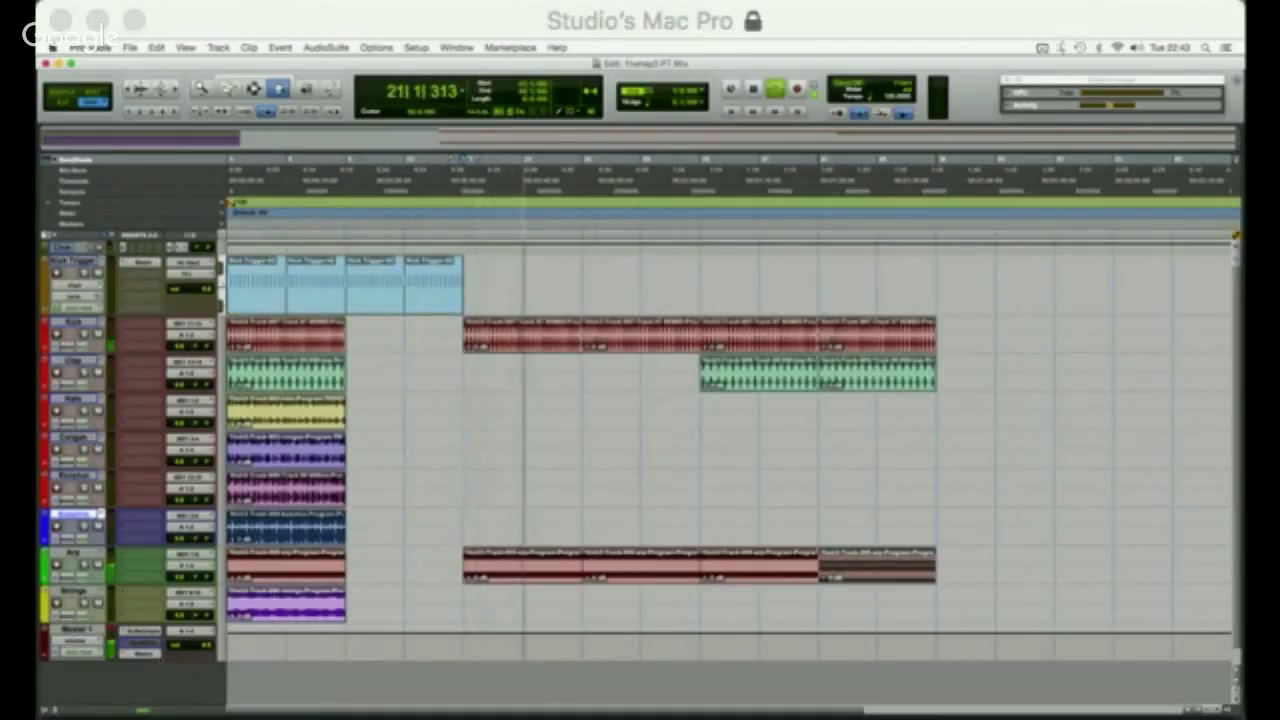
click(130, 631)
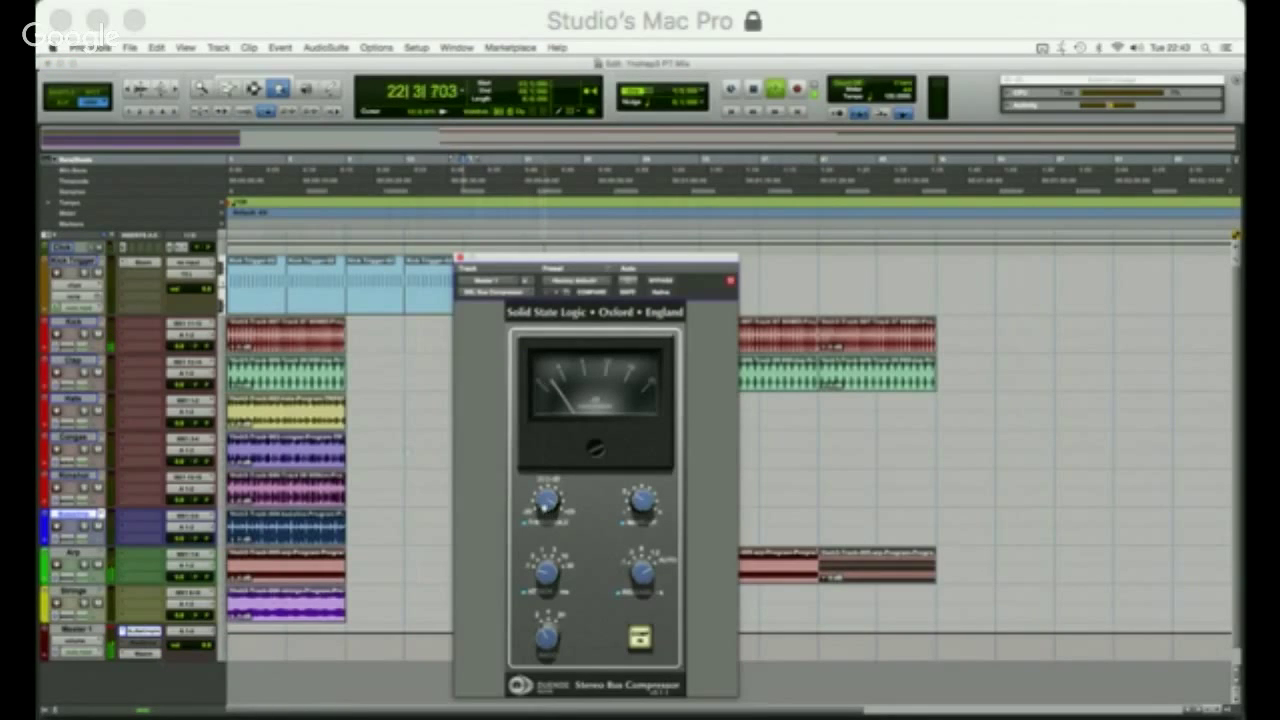
drag(547, 510, 545, 539)
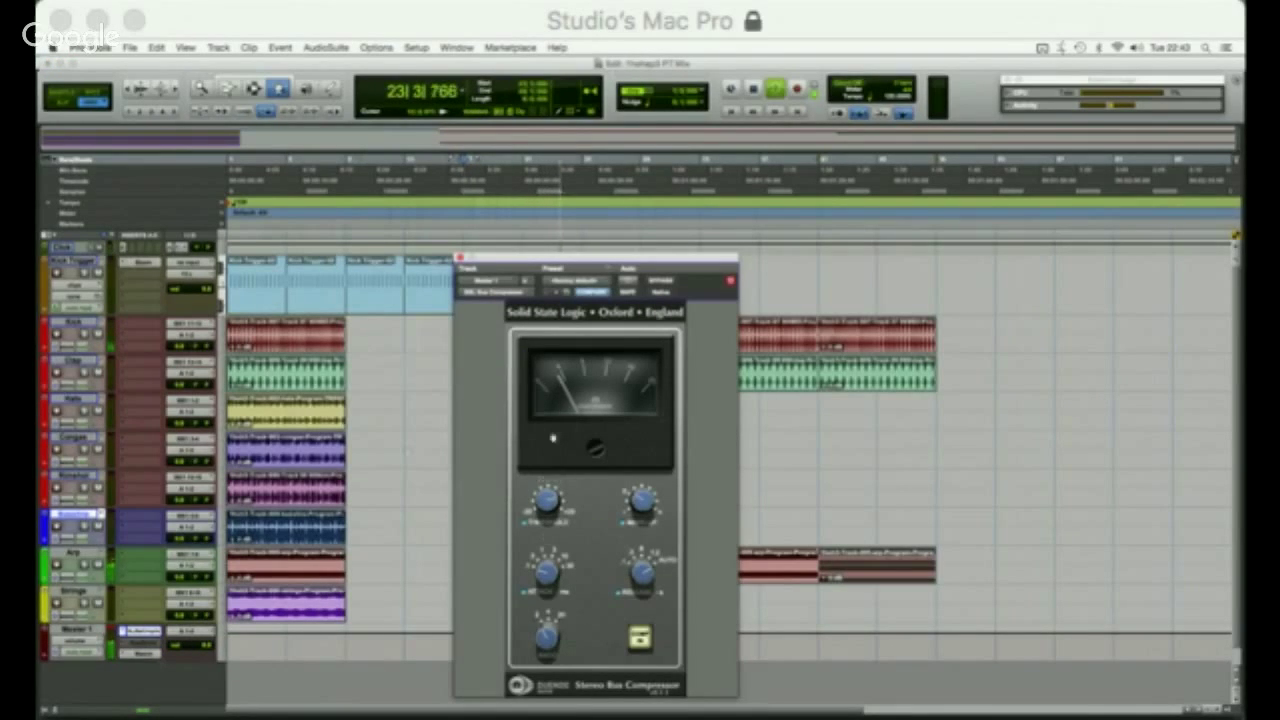
click(459, 257)
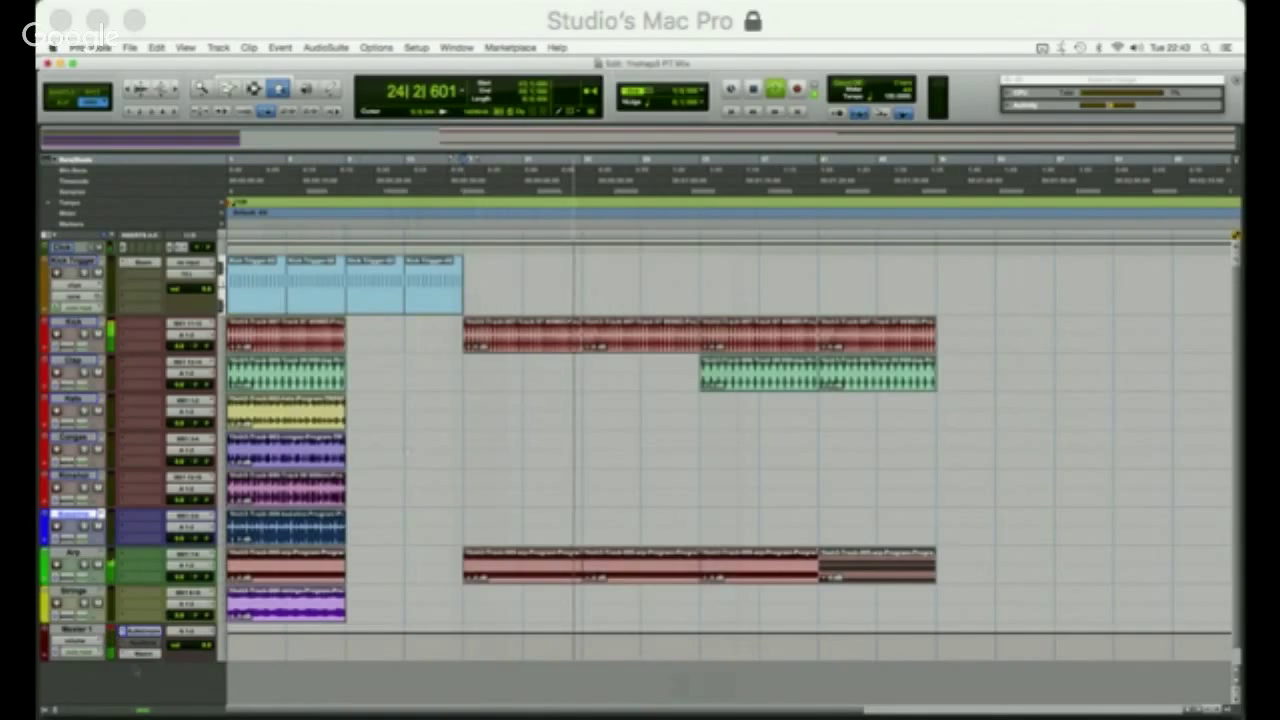
click(140, 653)
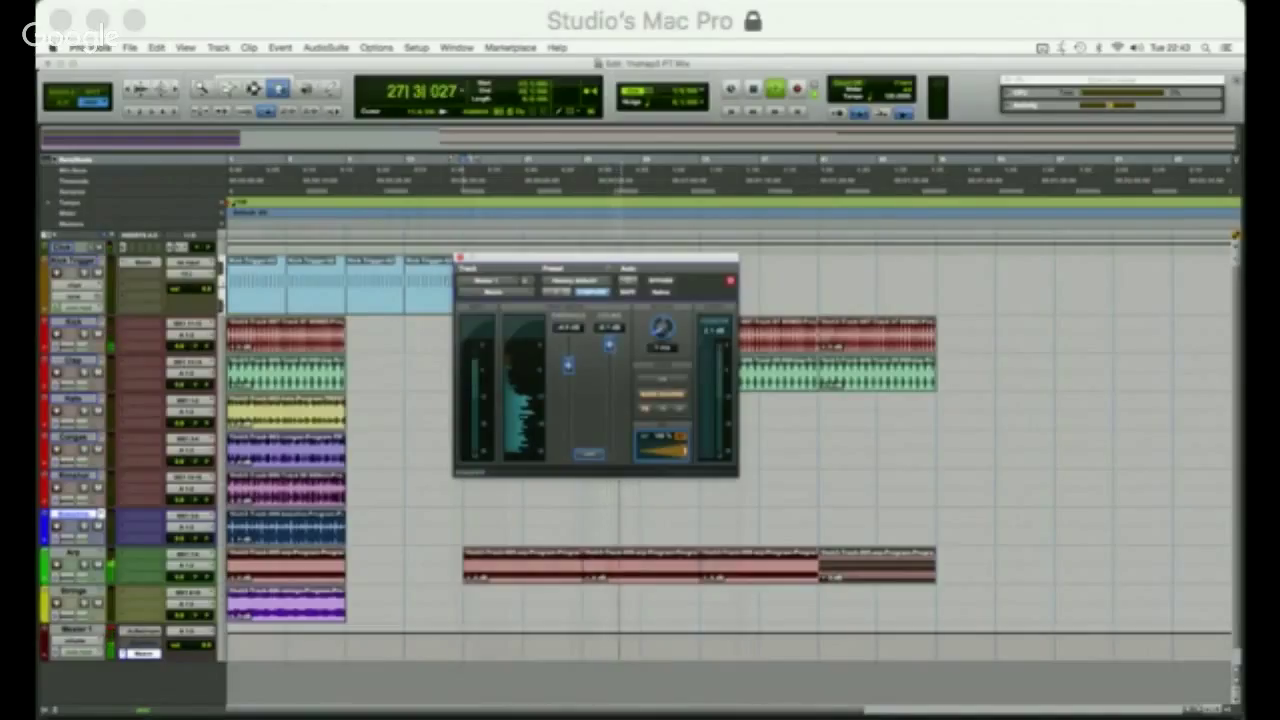
click(460, 258)
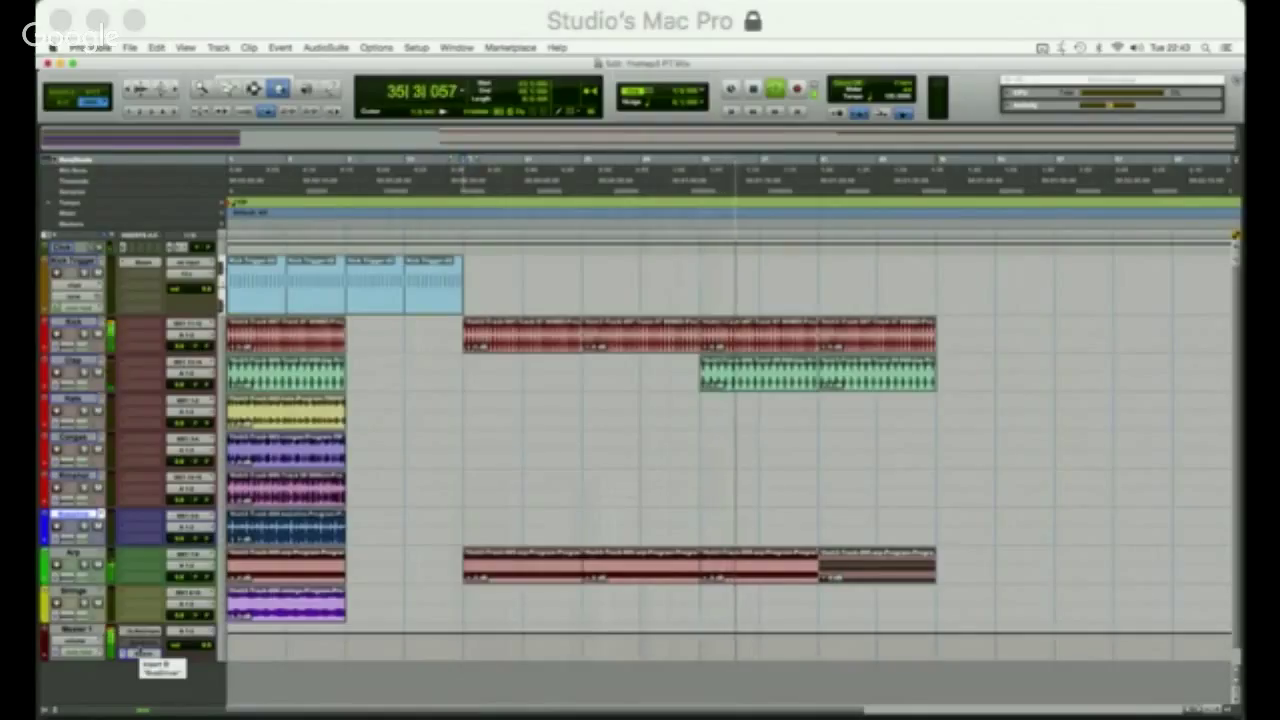
Copy the Hats clip to bar 41, under the last Kick and Clap clips.
click(597, 435)
drag(275, 409, 883, 409)
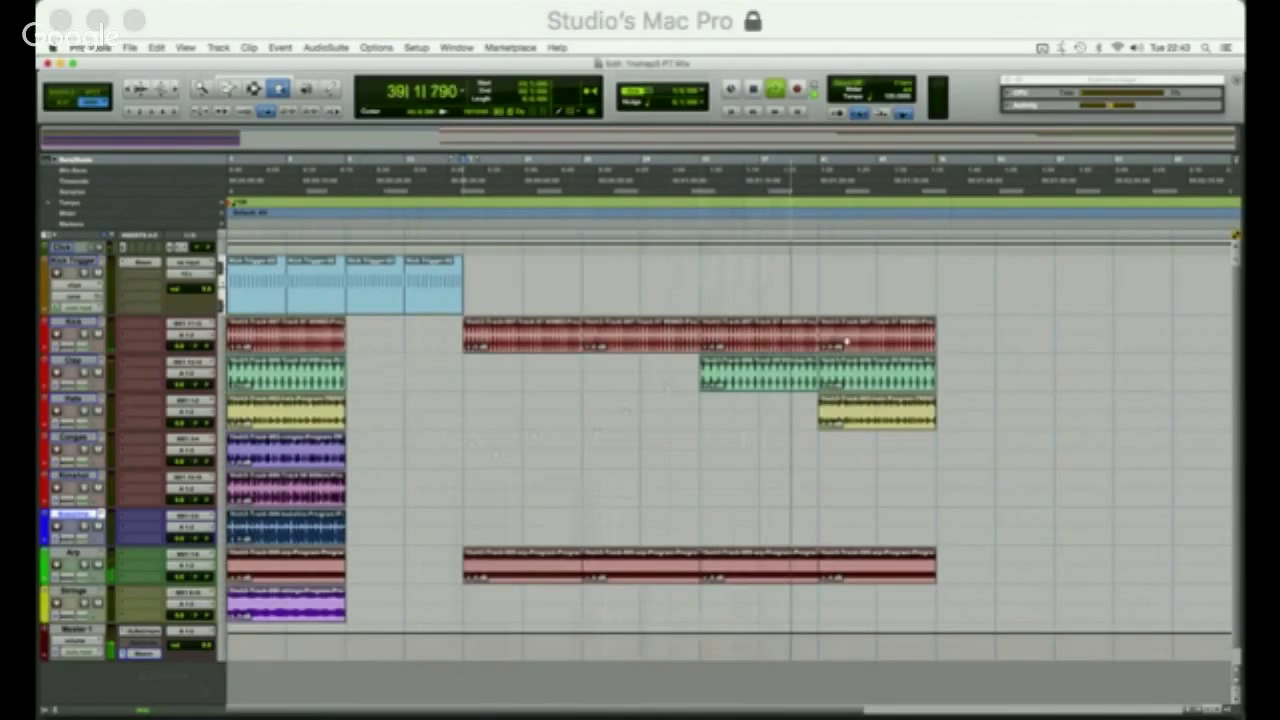
Select bars 41 to 49 across the Kick through Arp tracks and duplicate that section three times.
shift+click(854, 577)
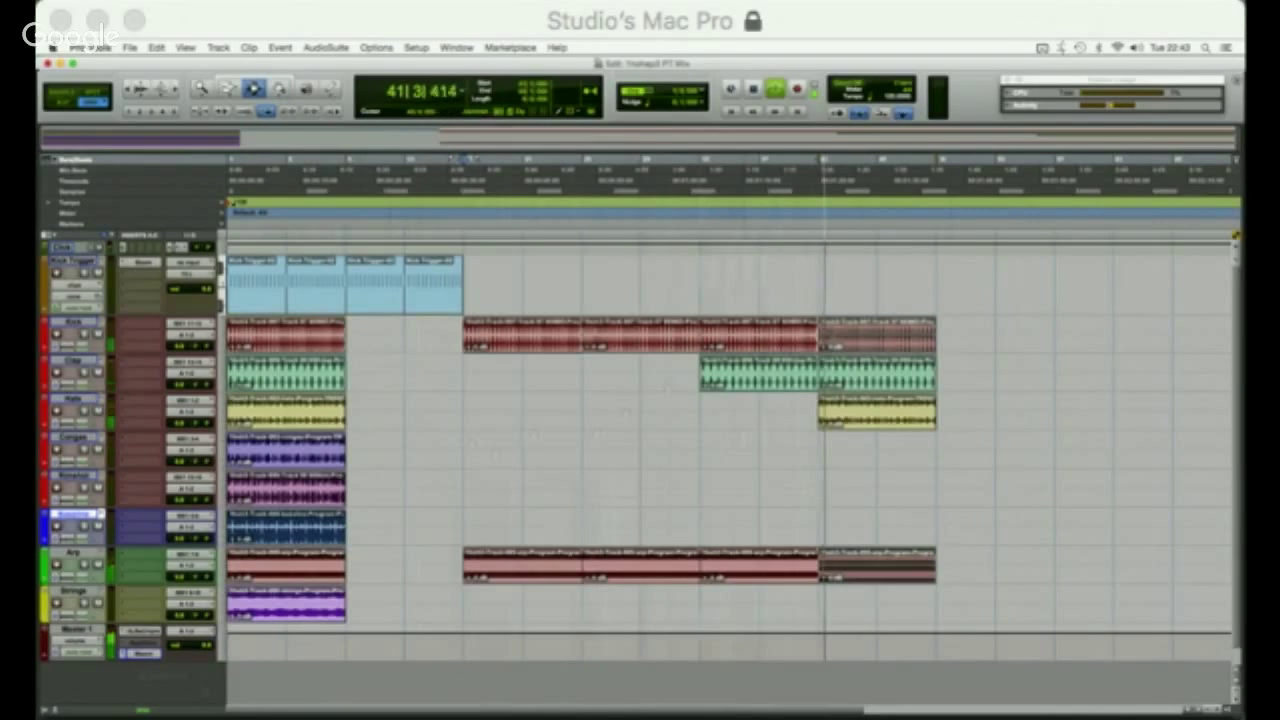
drag(825, 342, 948, 578)
key(super+d)
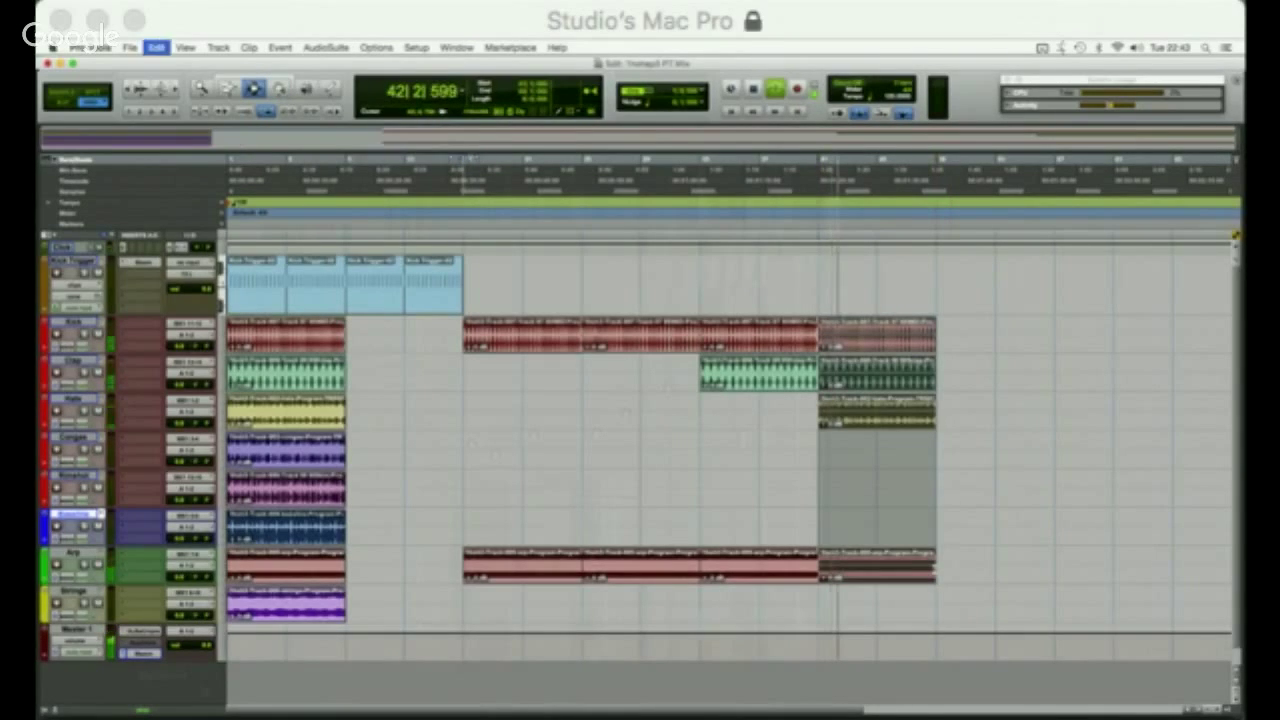
key(super+d)
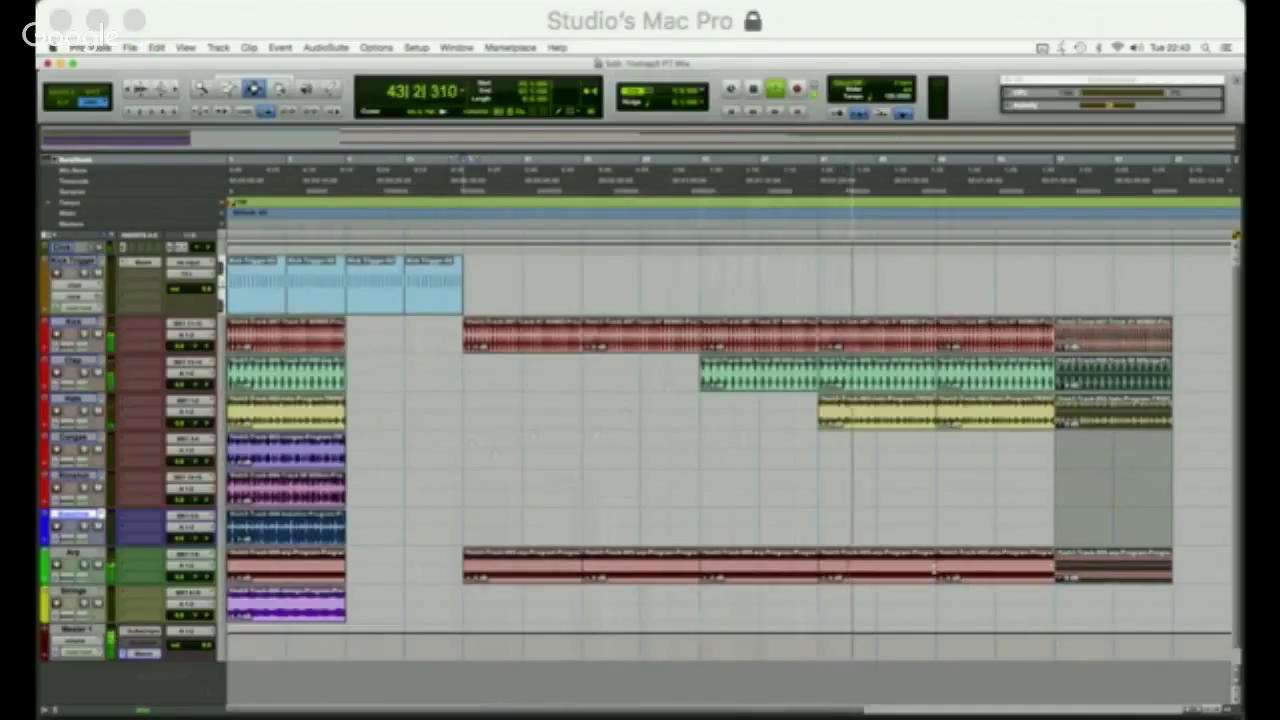
key(super+d)
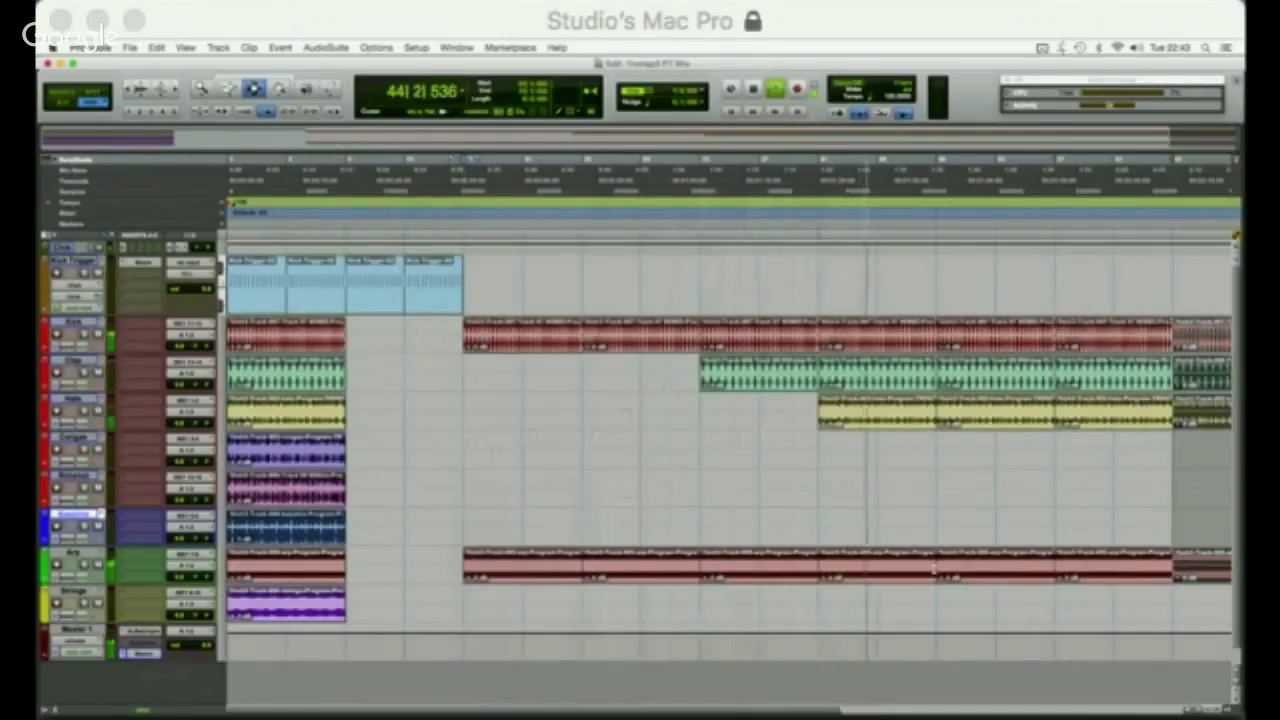
key(super+bracketleft)
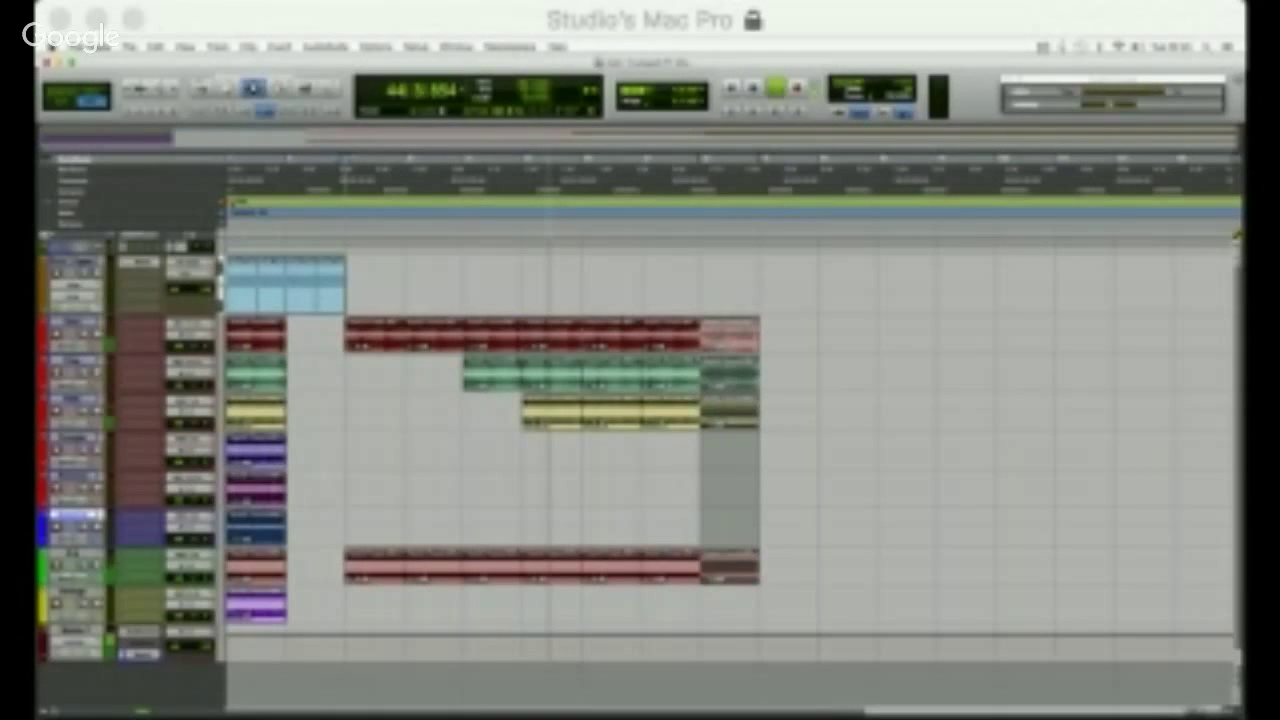
Place a copy of the Rimshot clip at bar 65, under the last arranged section.
click(733, 492)
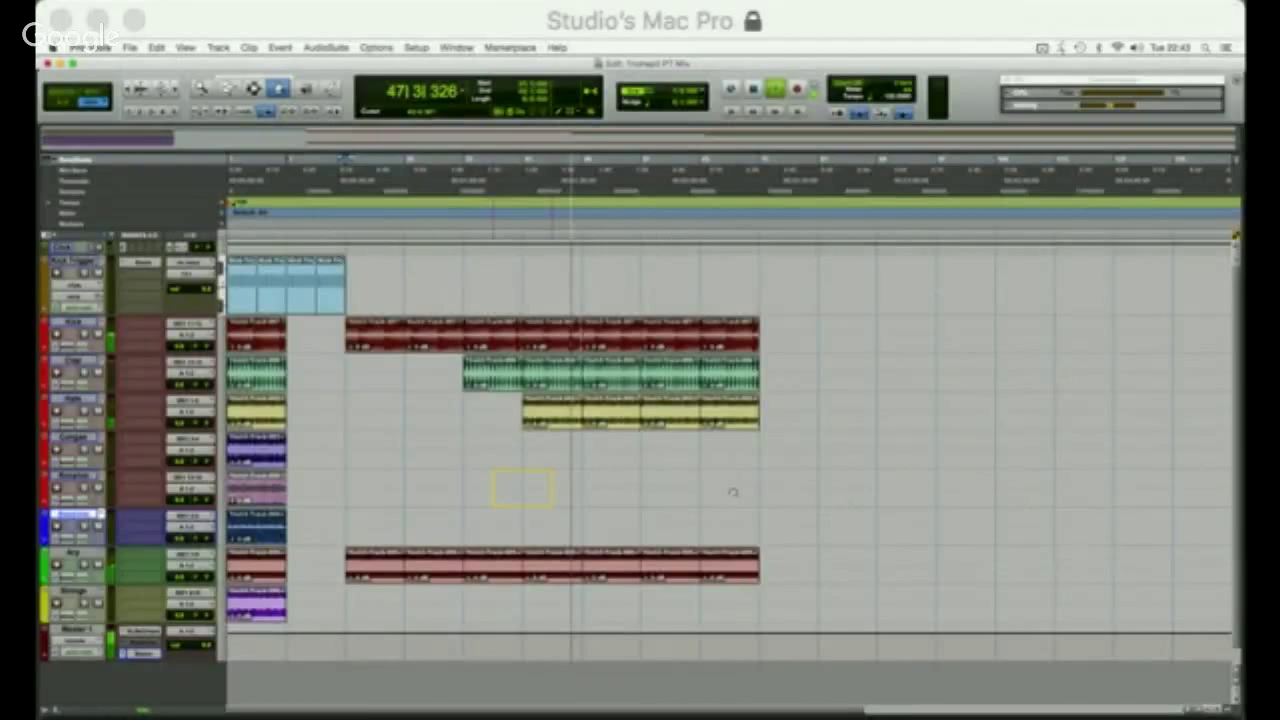
key(super+v)
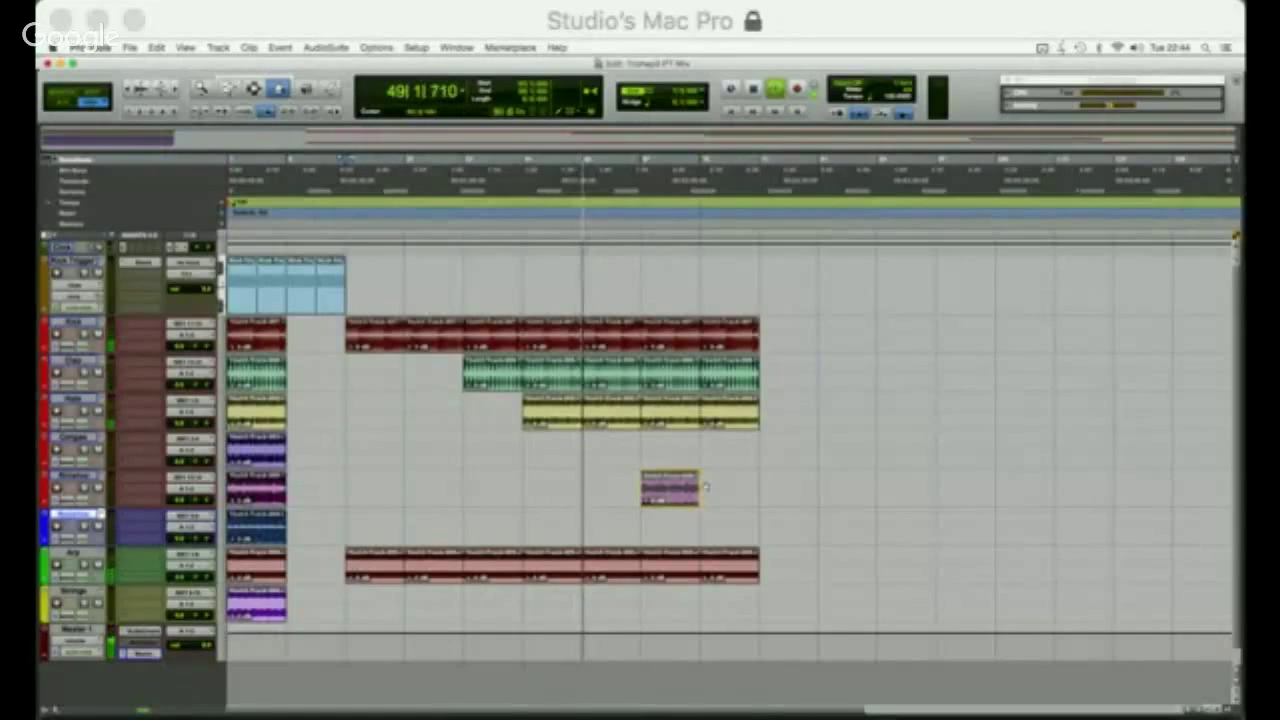
drag(705, 487, 732, 487)
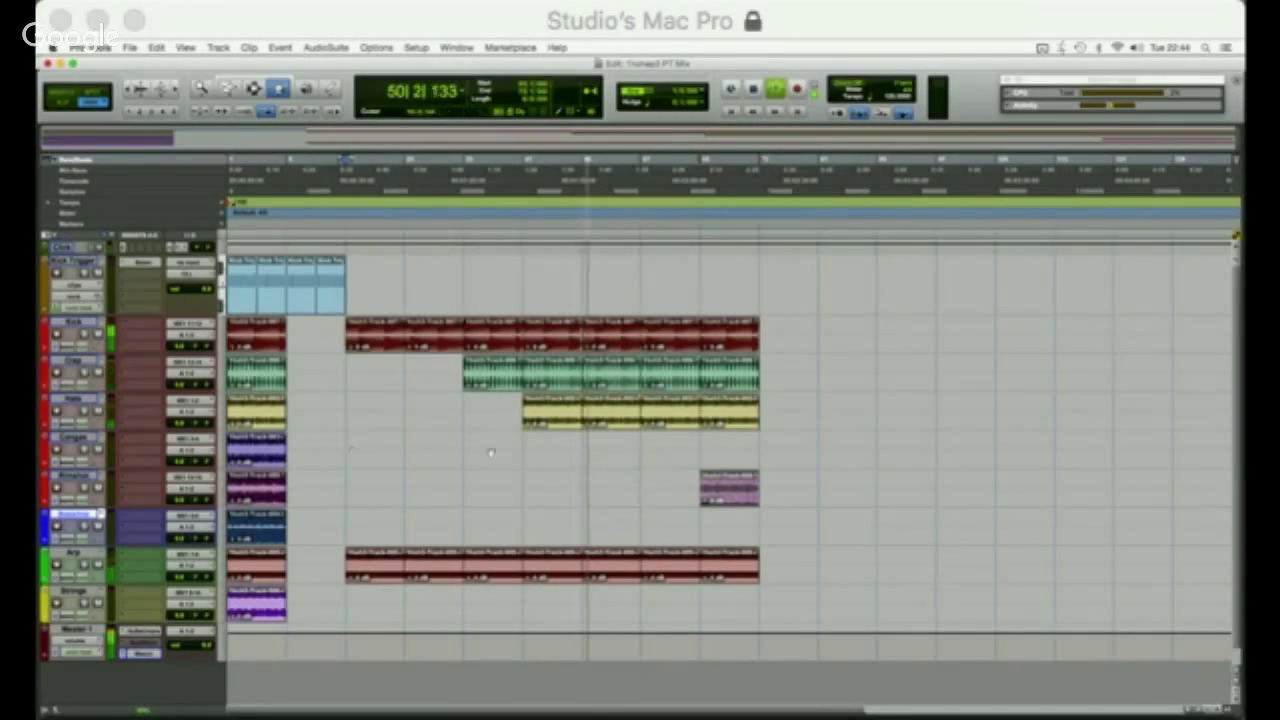
Copy the Congas clip to bar 57 and duplicate it once to fill the track up to bar 73.
drag(256, 452, 667, 454)
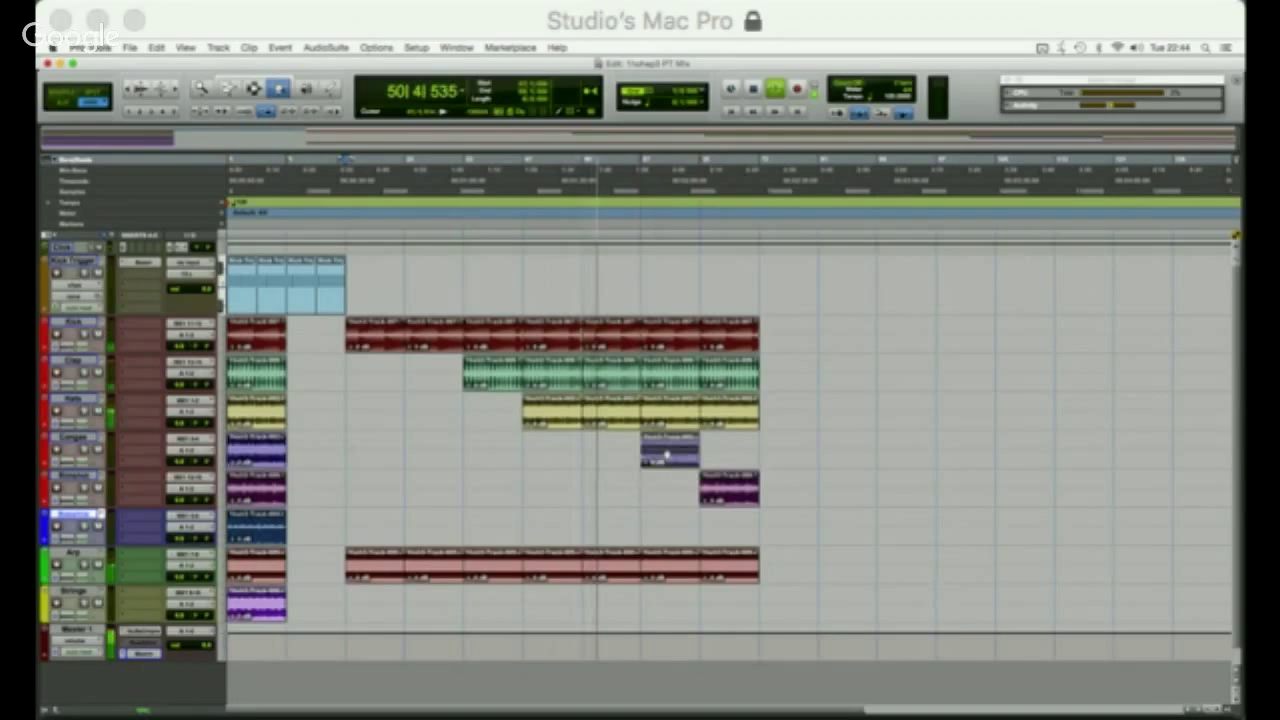
key(super+d)
click(797, 452)
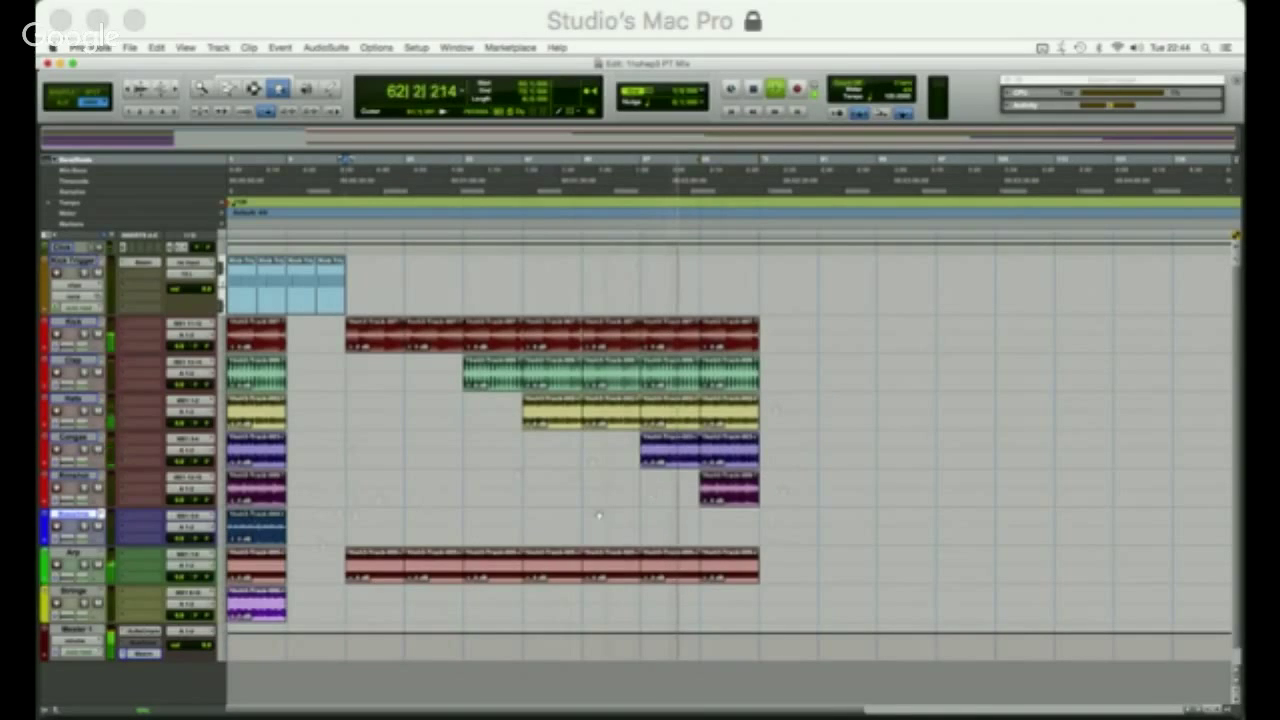
Duplicate the last two Kick clips so the track extends from bar 73 to bar 89.
click(680, 336)
shift+click(740, 339)
key(super+d)
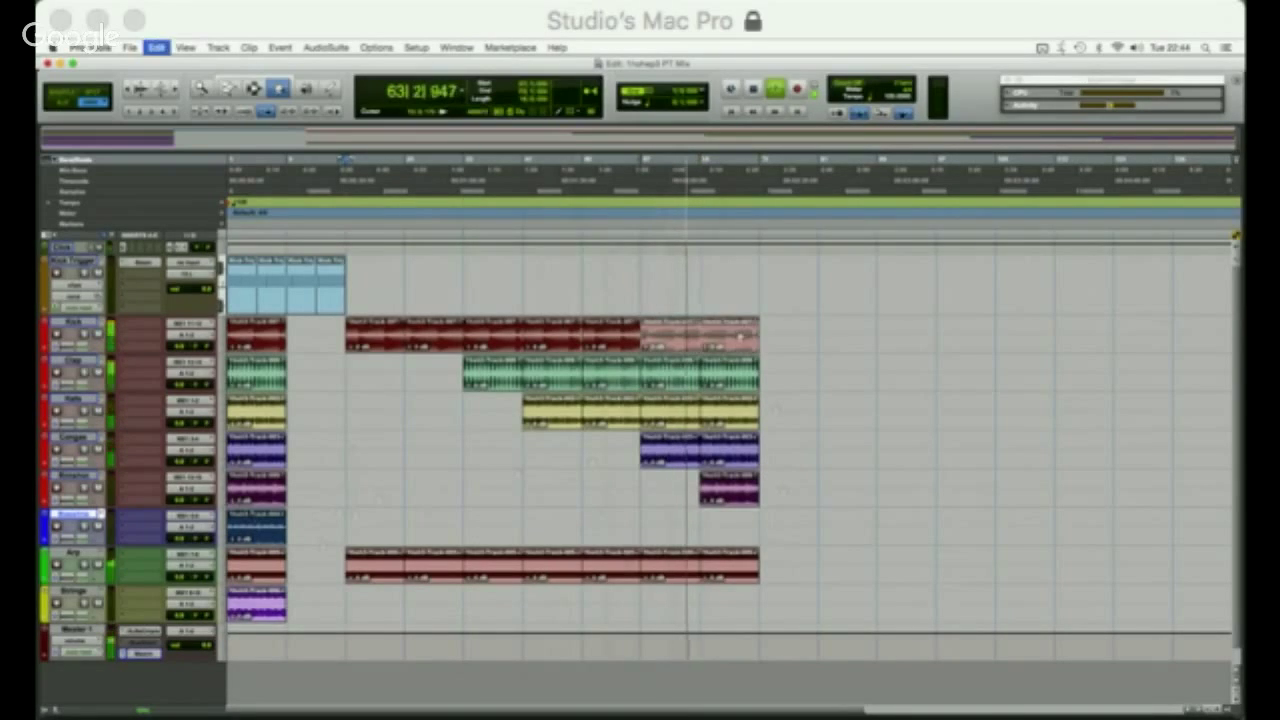
key(super+d)
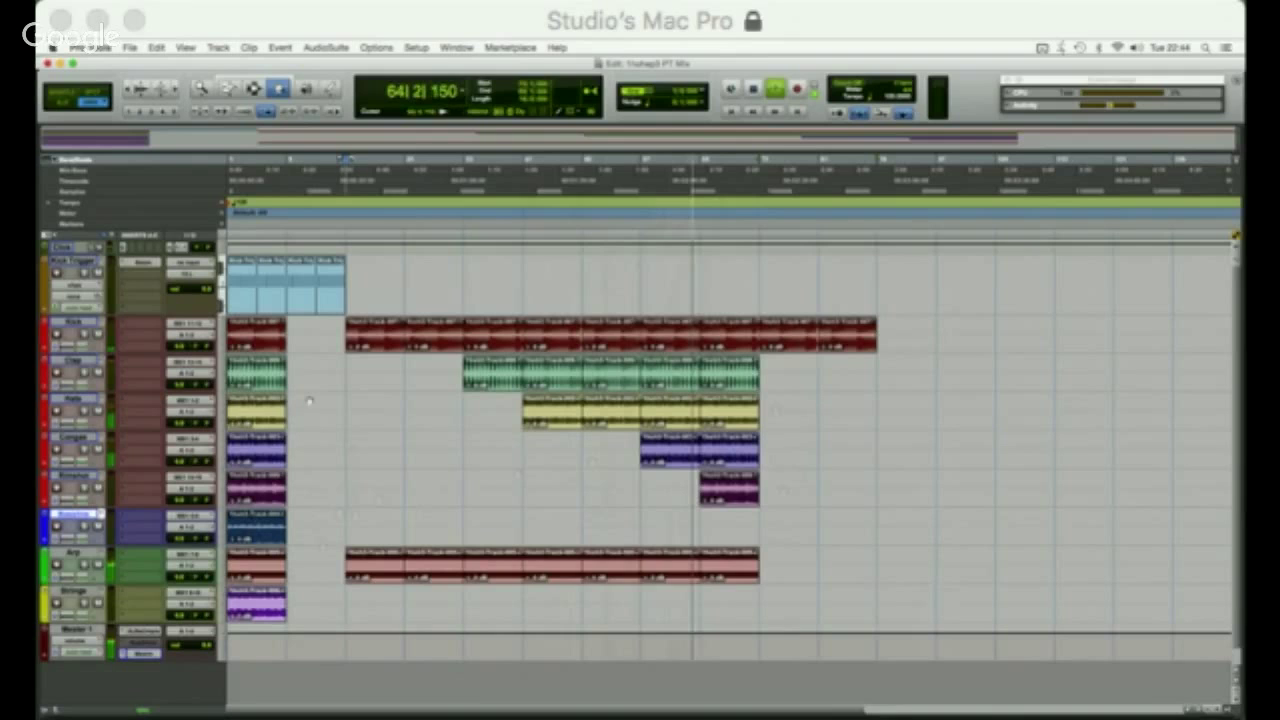
Copy the Bassline clip to bar 73 and duplicate it once to reach bar 89.
drag(260, 532, 793, 535)
key(super+d)
click(914, 537)
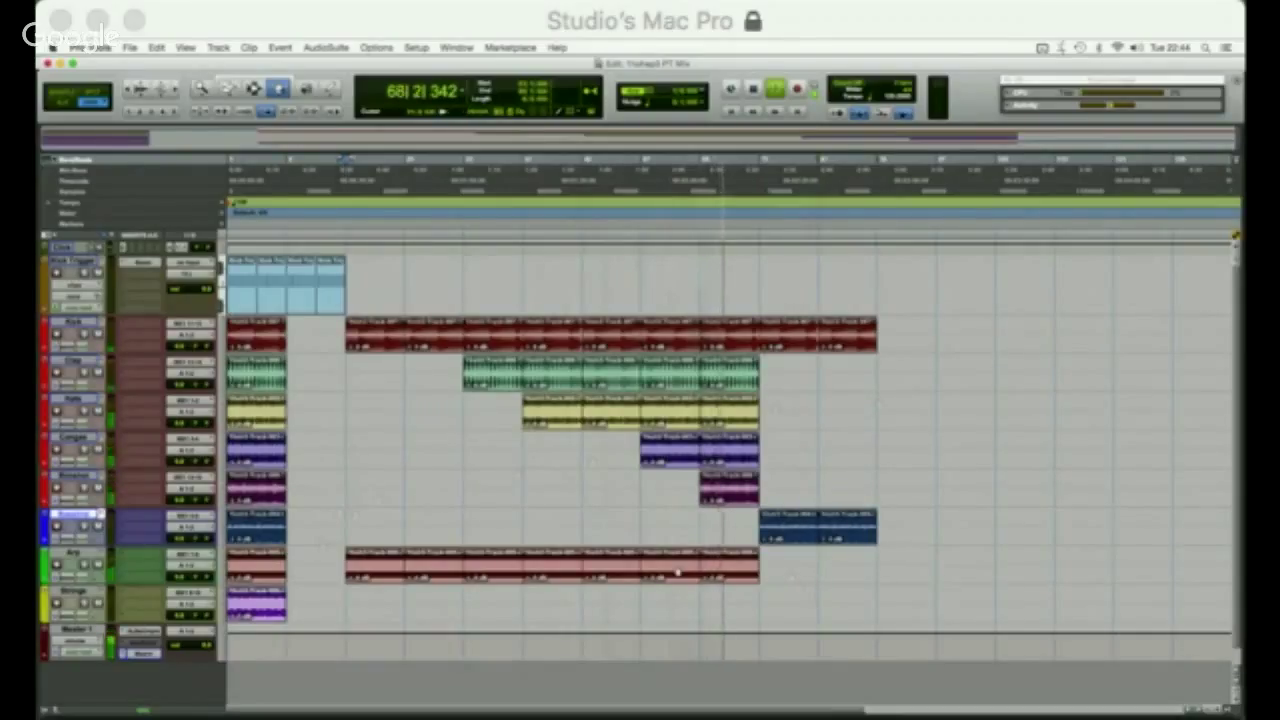
Duplicate the last two Arp clips so the track extends from bar 73 to bar 89.
drag(700, 573, 680, 573)
click(797, 586)
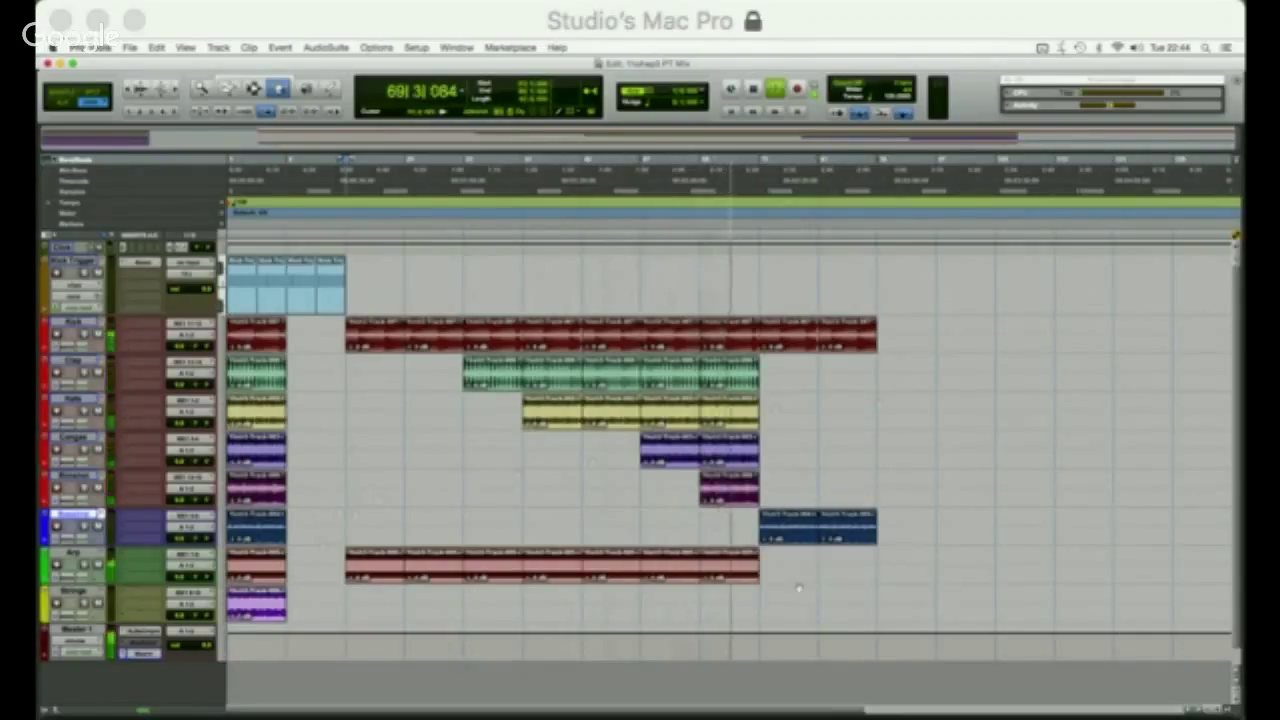
click(684, 569)
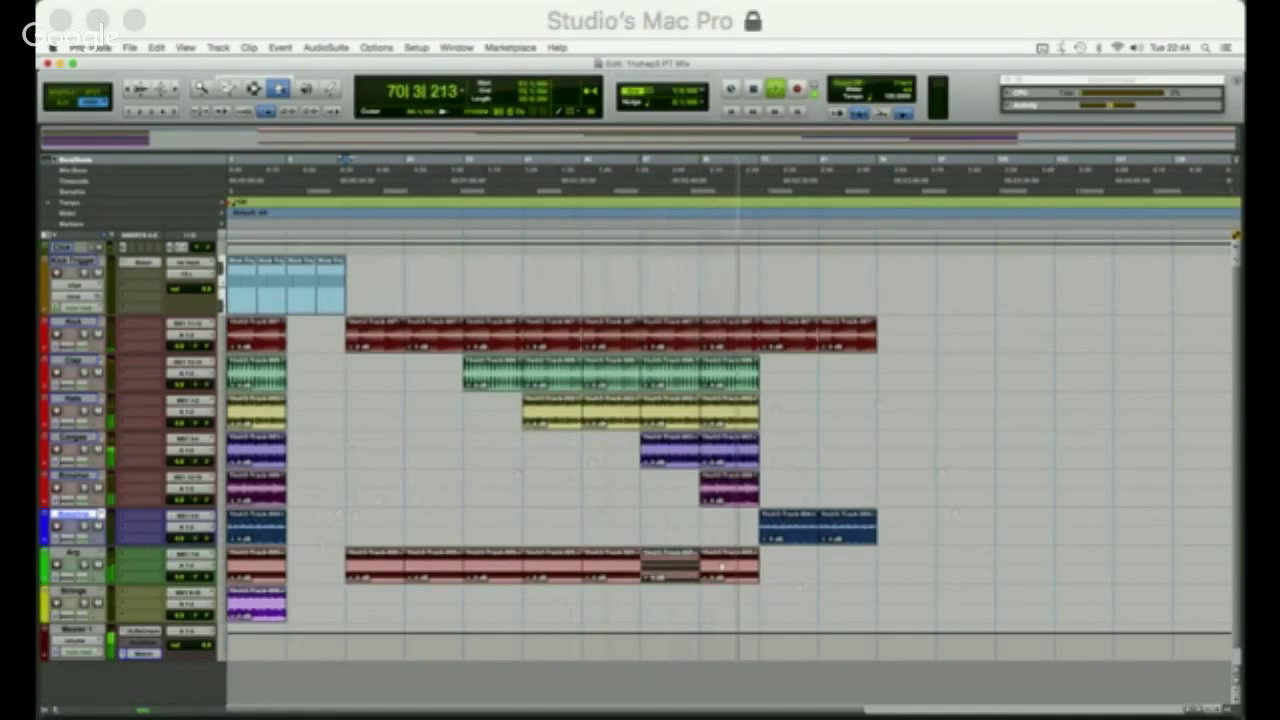
shift+click(722, 567)
key(super+d)
click(905, 541)
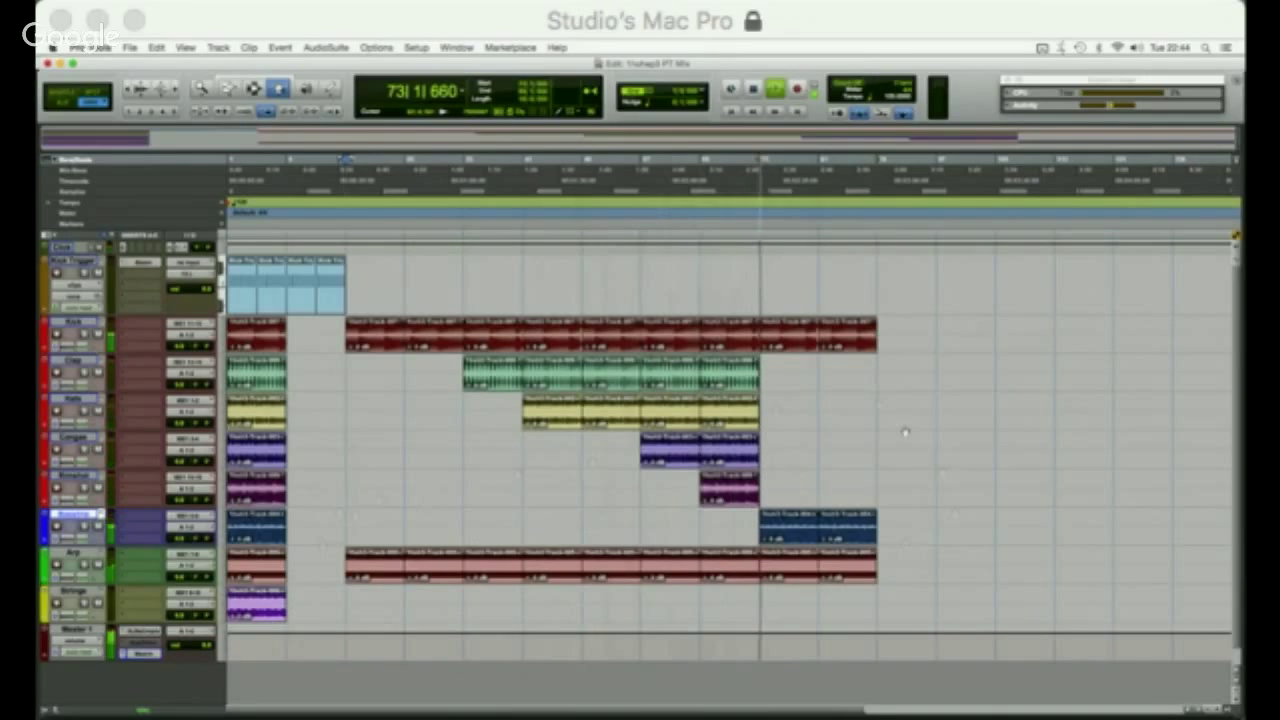
Select the Kick, Bassline and Arp clips from bar 73 to 89 and duplicate that section up to bar 105.
scroll(846, 423, right, 6)
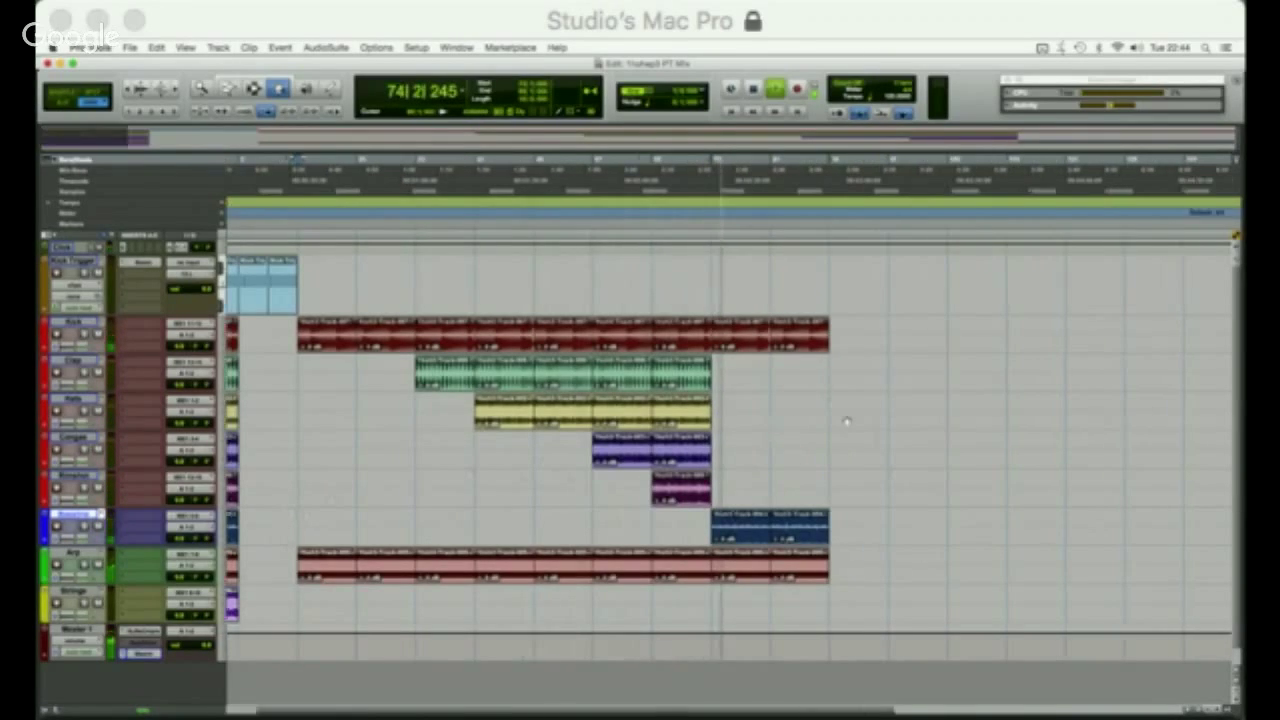
click(491, 343)
shift+click(567, 552)
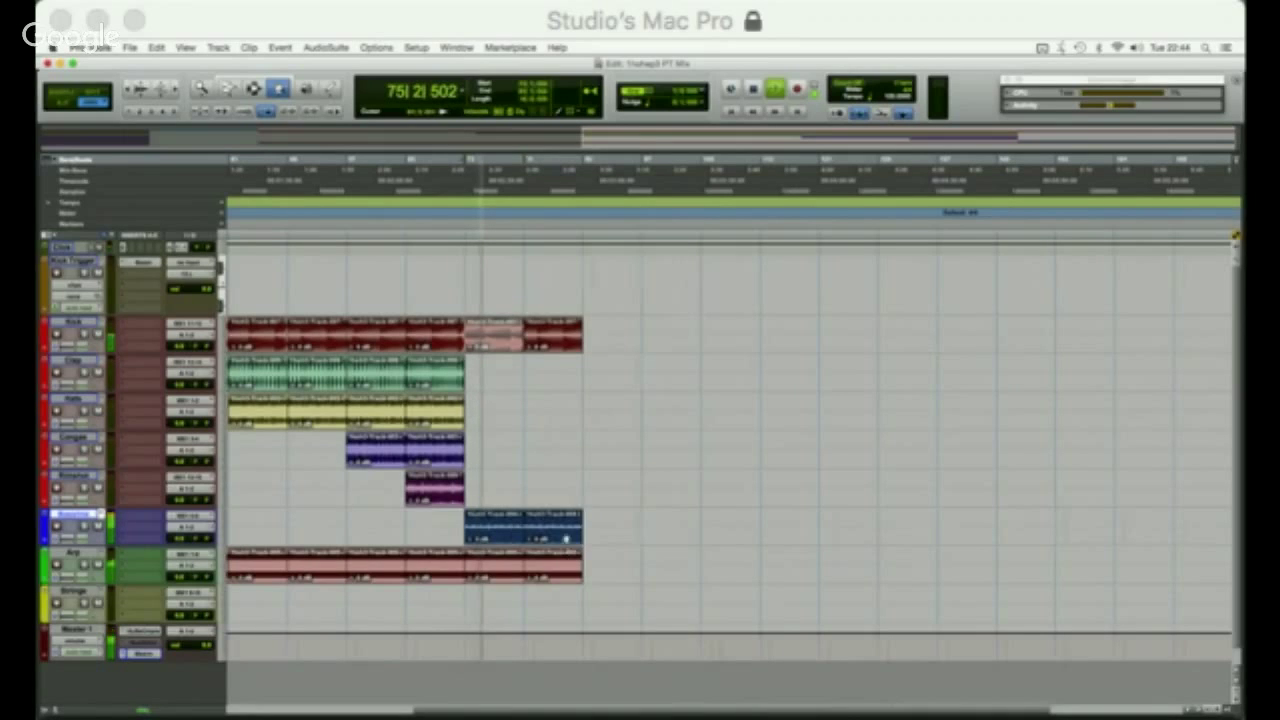
key(super+d)
click(516, 467)
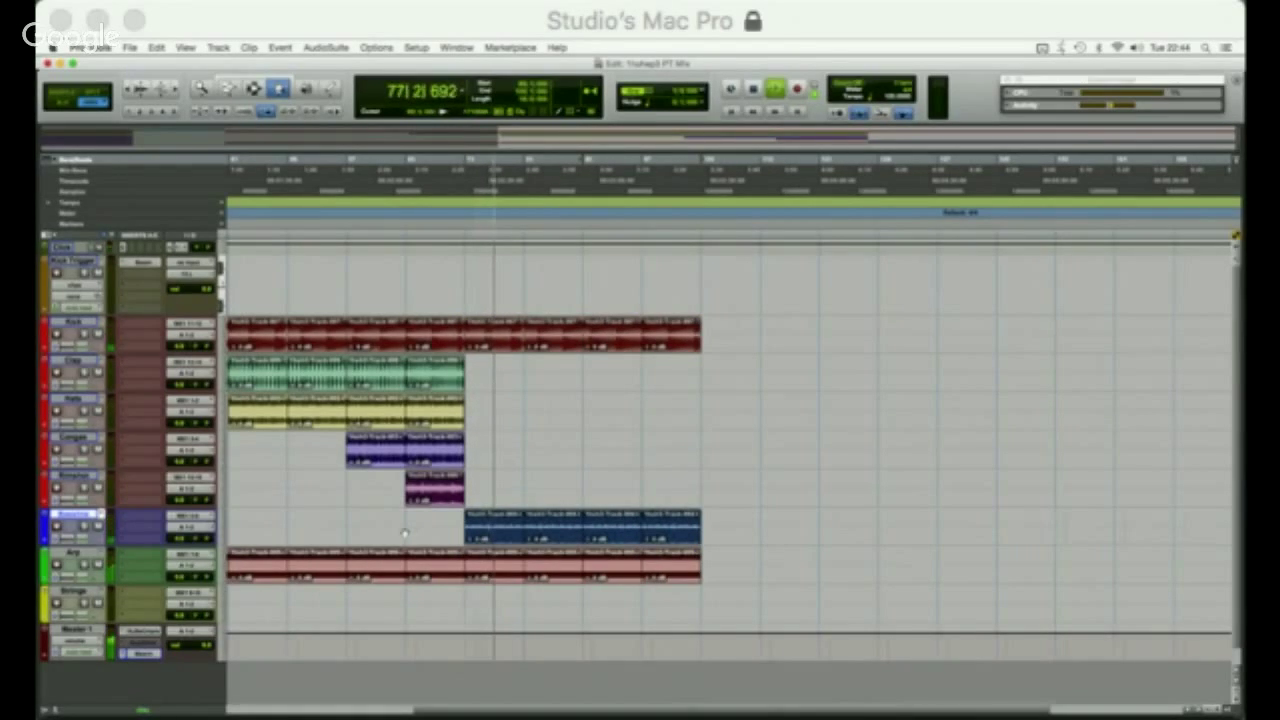
Copy three Hats clips into the new section so they run from bar 81 to bar 105.
scroll(406, 528, left, 4)
scroll(405, 532, left, 1)
scroll(405, 532, left, 2)
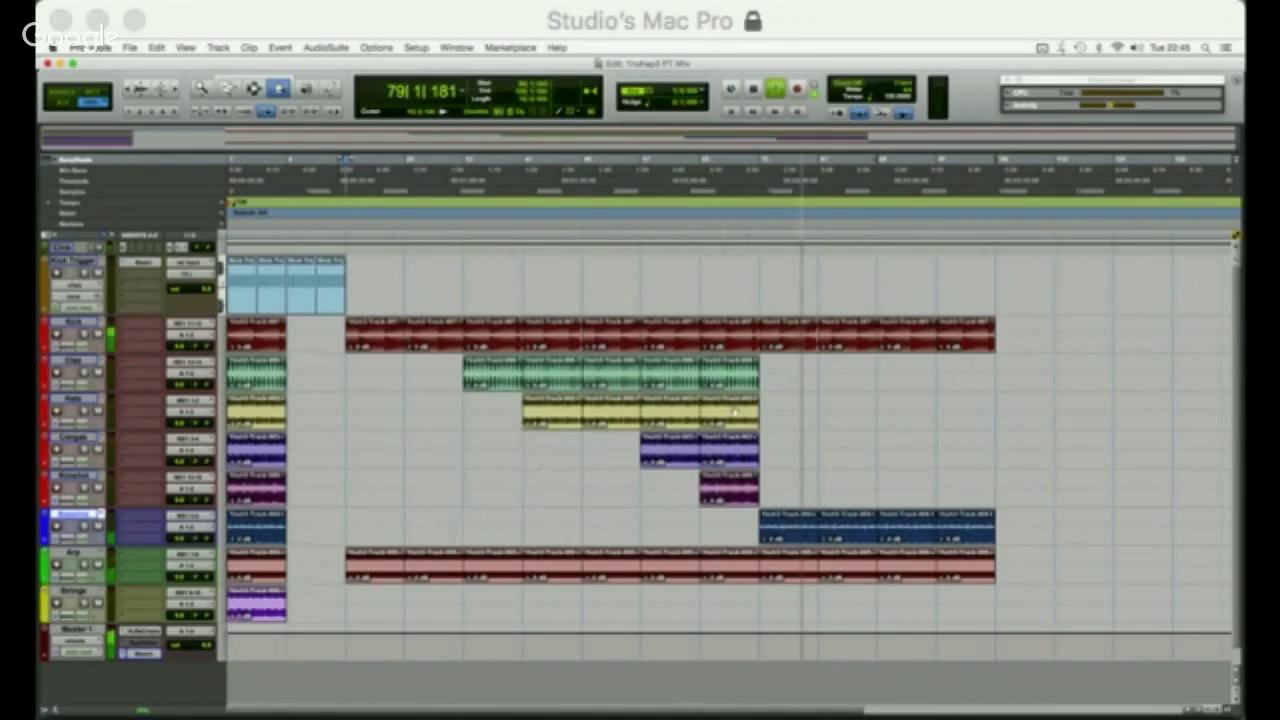
drag(734, 411, 955, 419)
click(786, 460)
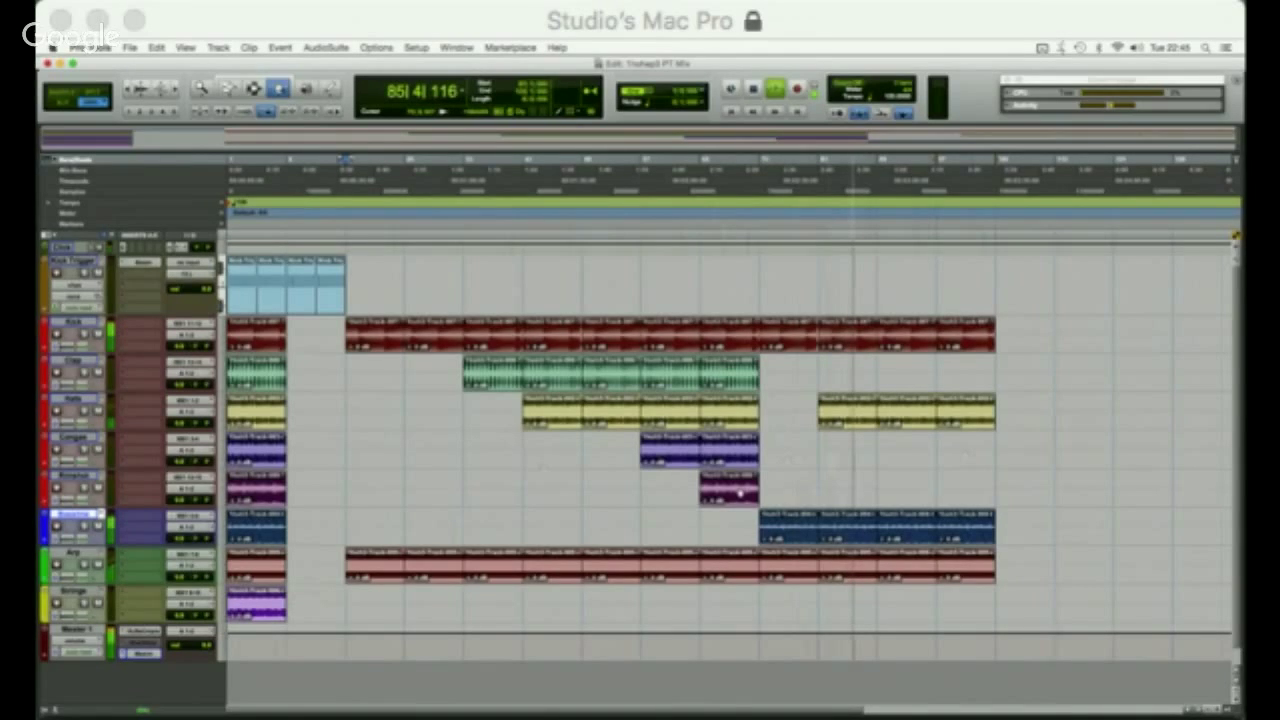
Copy the last two Clap clips to bar 89 so they run up to bar 105.
click(694, 372)
shift+click(716, 377)
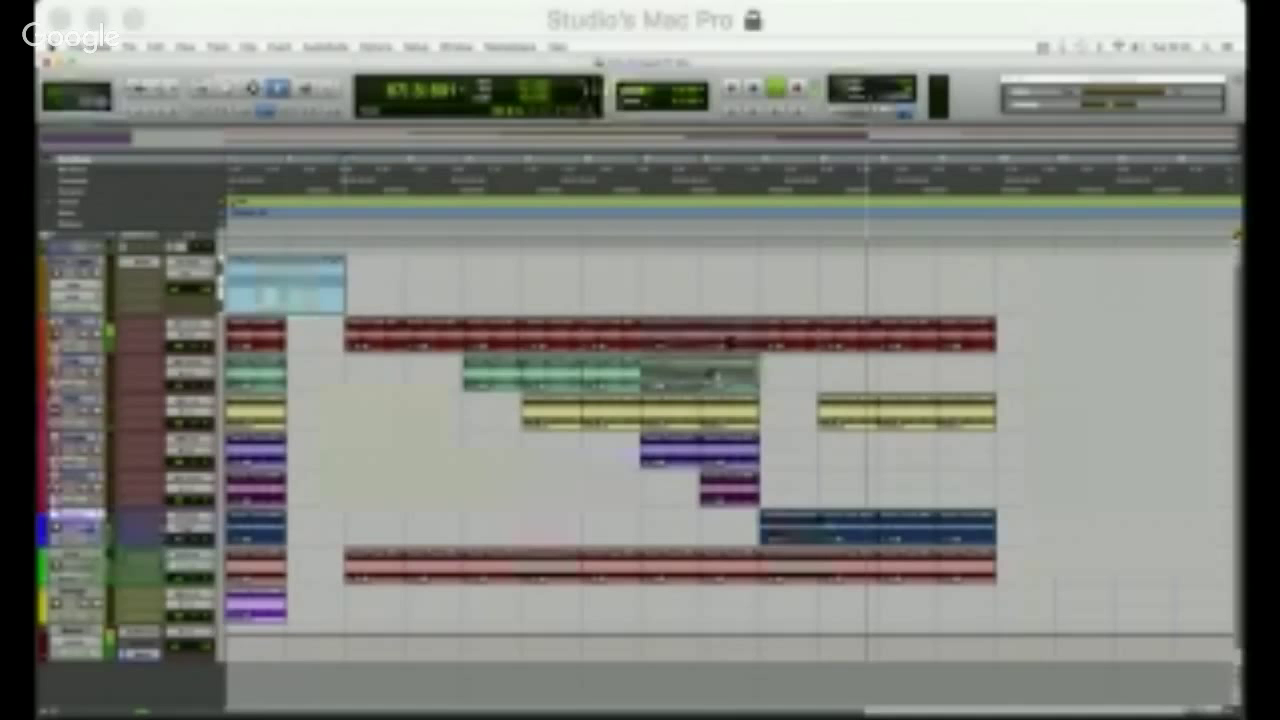
drag(716, 377, 954, 377)
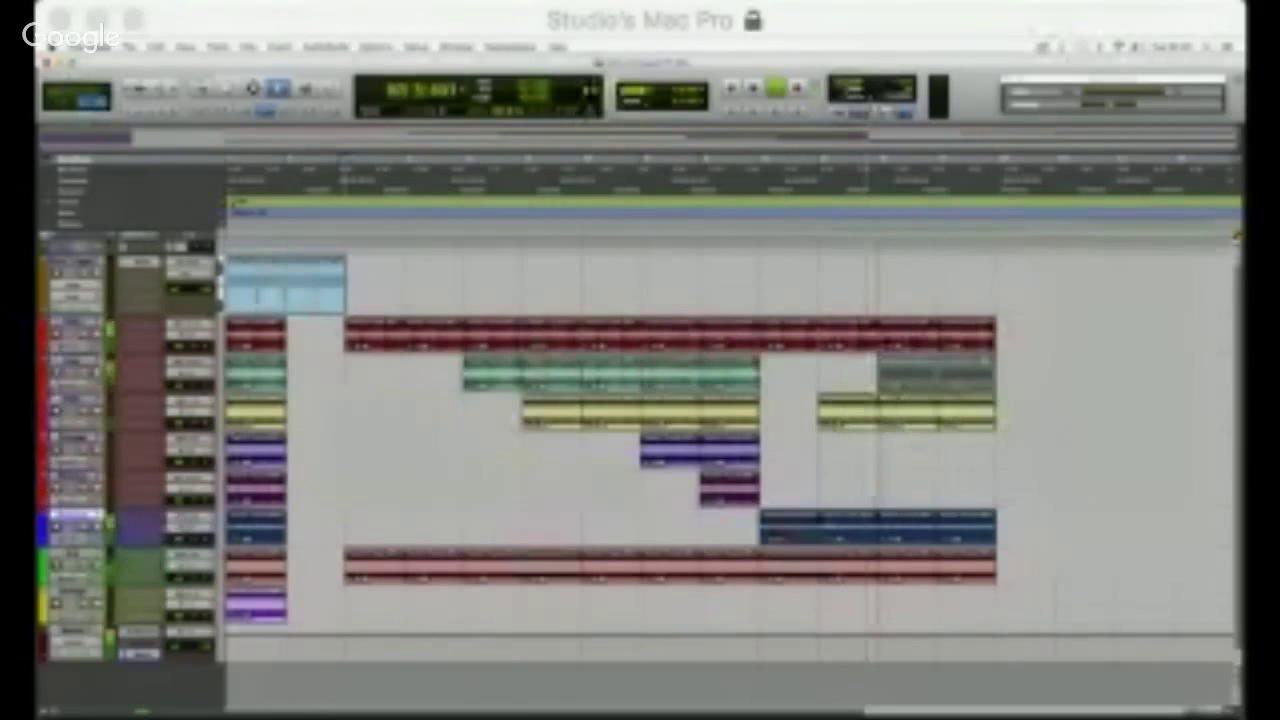
click(1028, 430)
Select bars 89 to 105 across the Kick through Arp tracks and duplicate that section twice, up to bar 137.
scroll(1028, 430, right, 5)
scroll(1028, 430, left, 3)
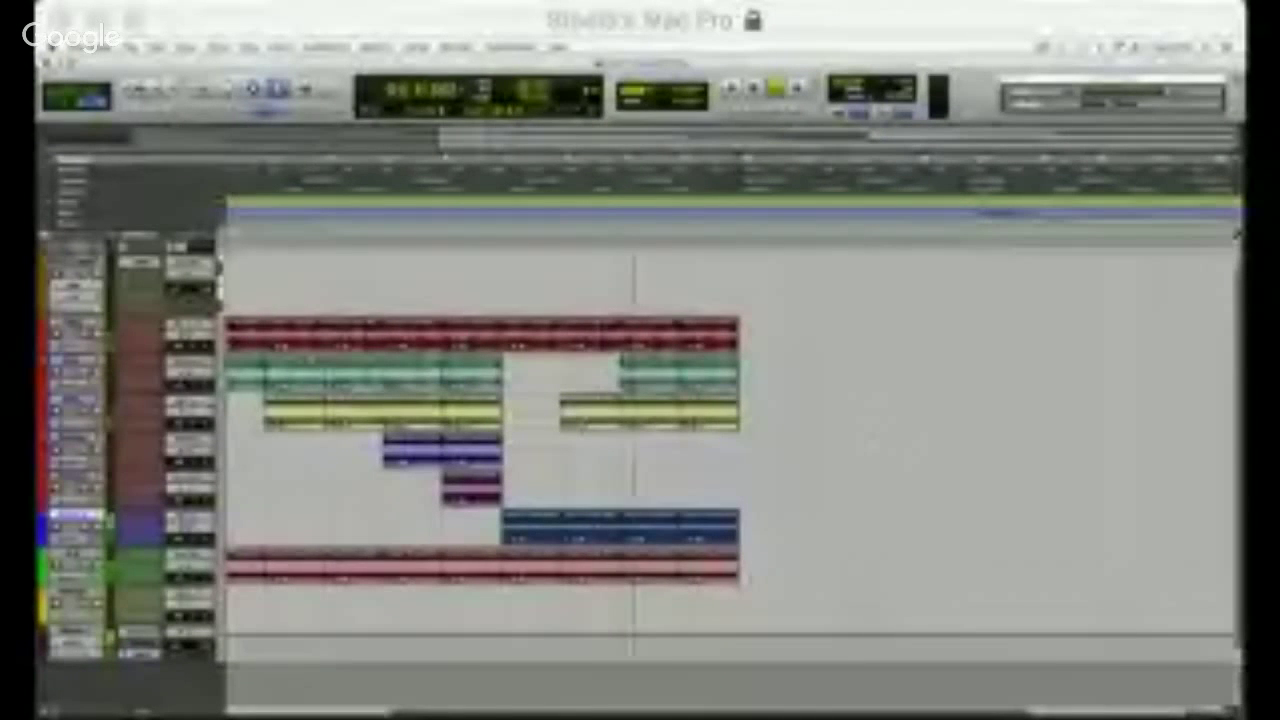
click(655, 338)
shift+click(708, 566)
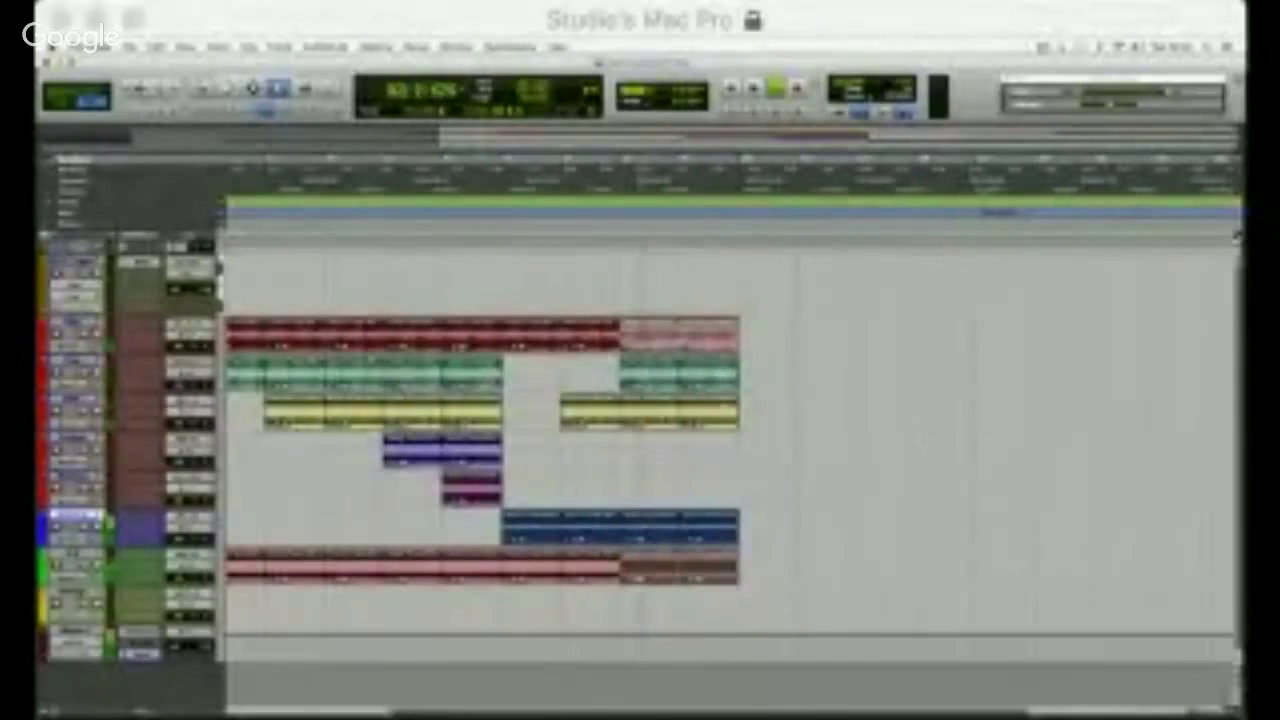
key(super+d)
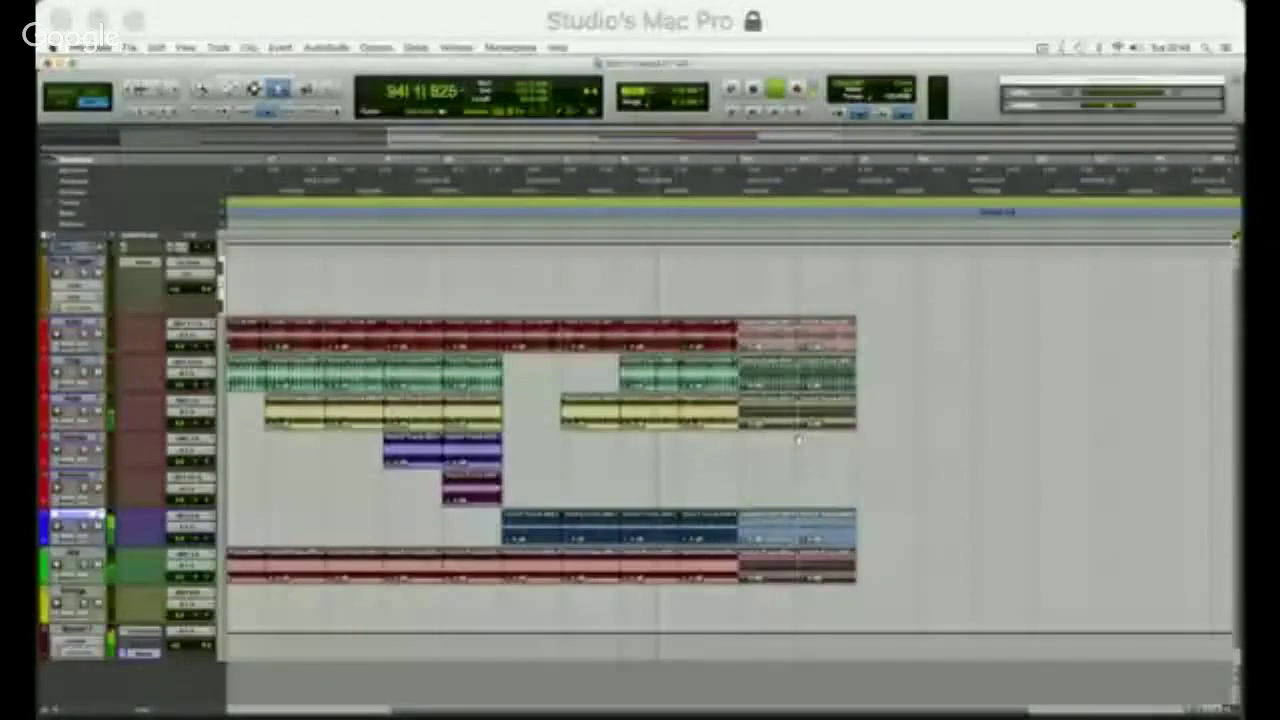
key(super+d)
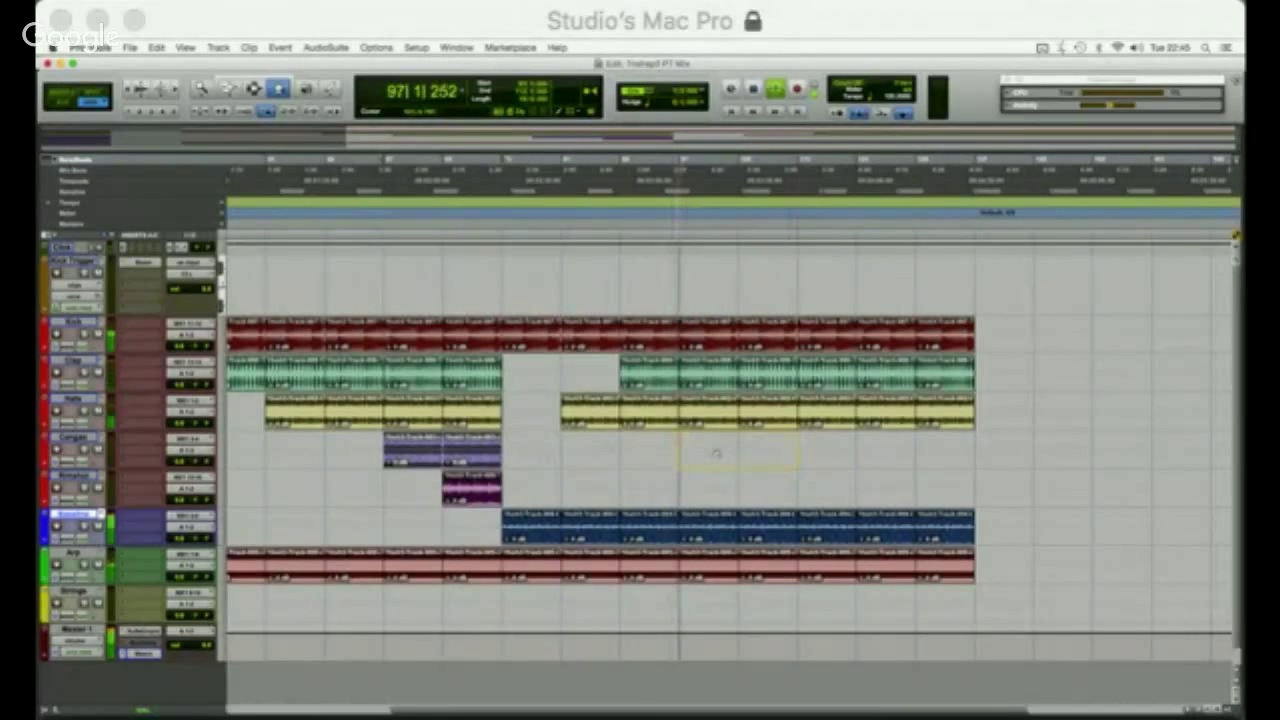
Copy the pair of Congas clips to bars 97 and 113, and duplicate the last one to fill up to bar 137.
drag(716, 453, 714, 457)
click(786, 457)
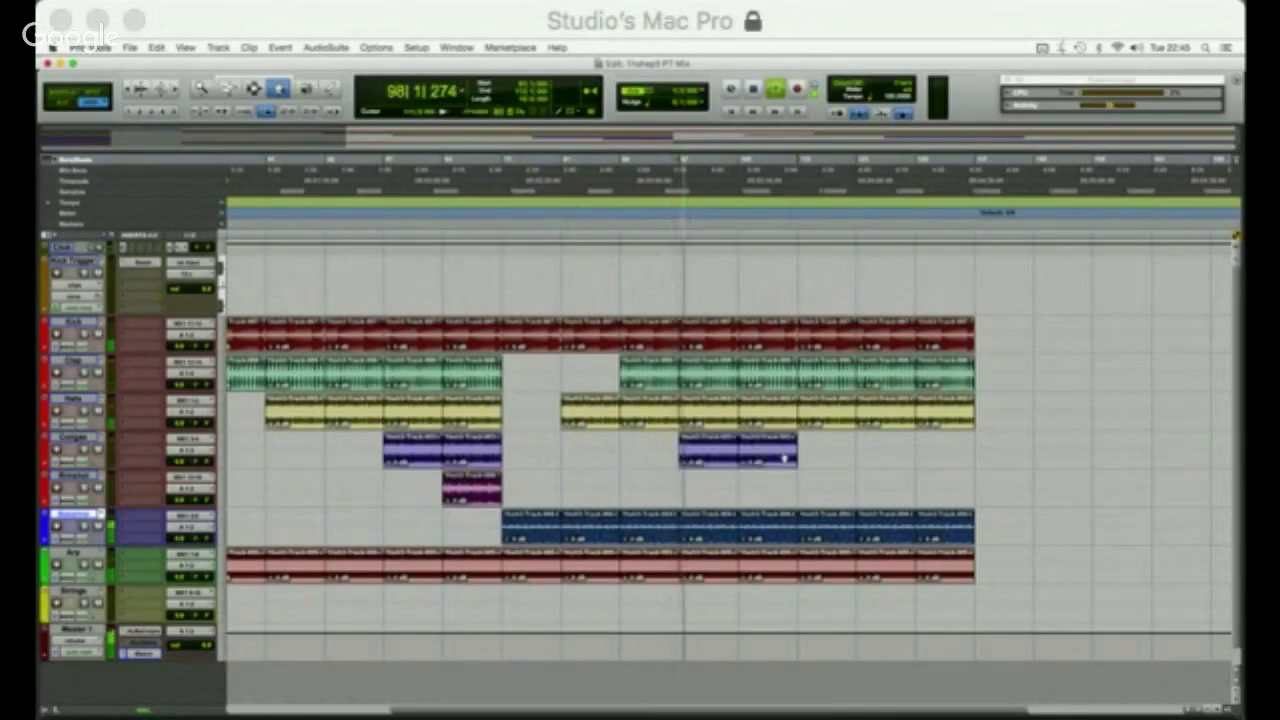
shift+click(689, 455)
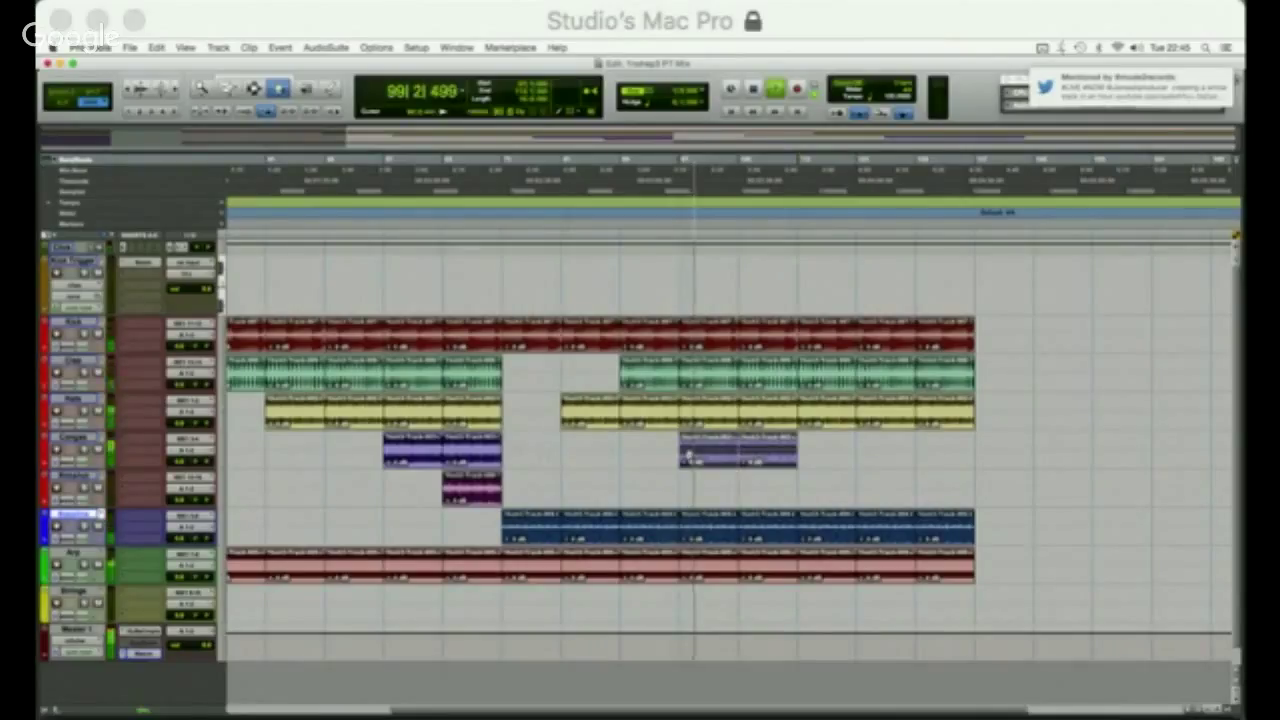
drag(689, 455, 812, 463)
click(930, 471)
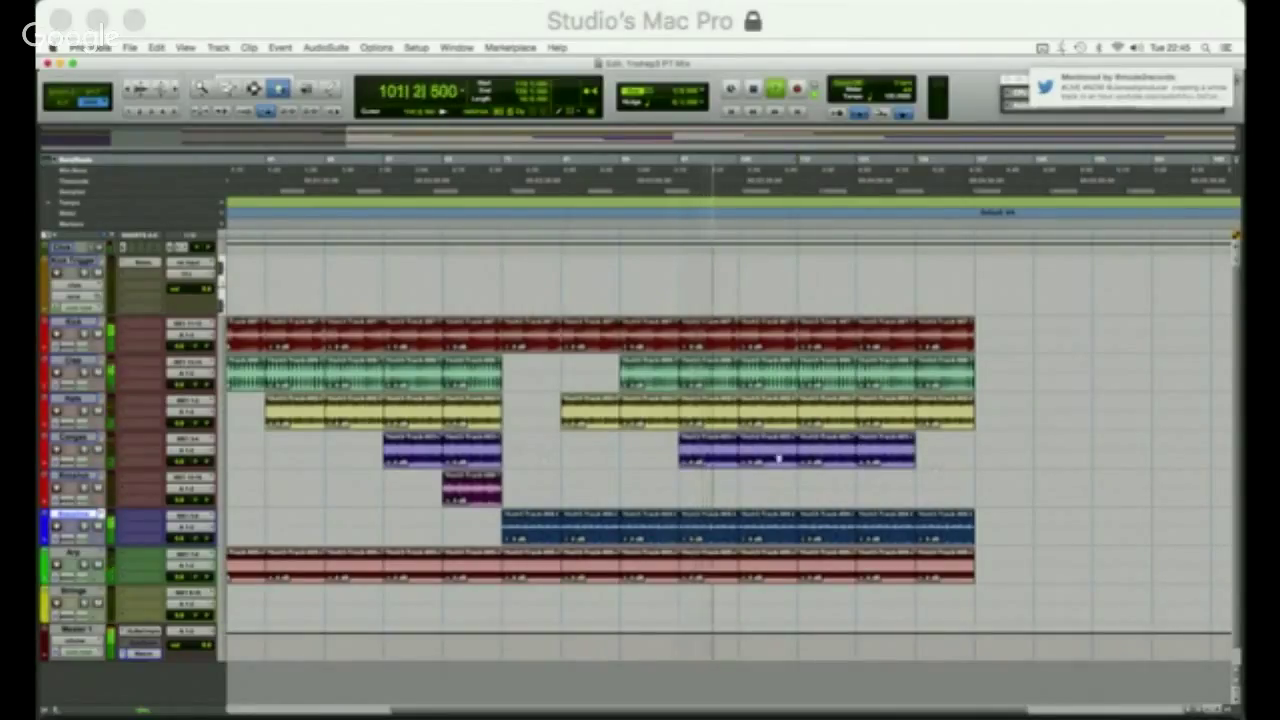
click(874, 455)
key(super+d)
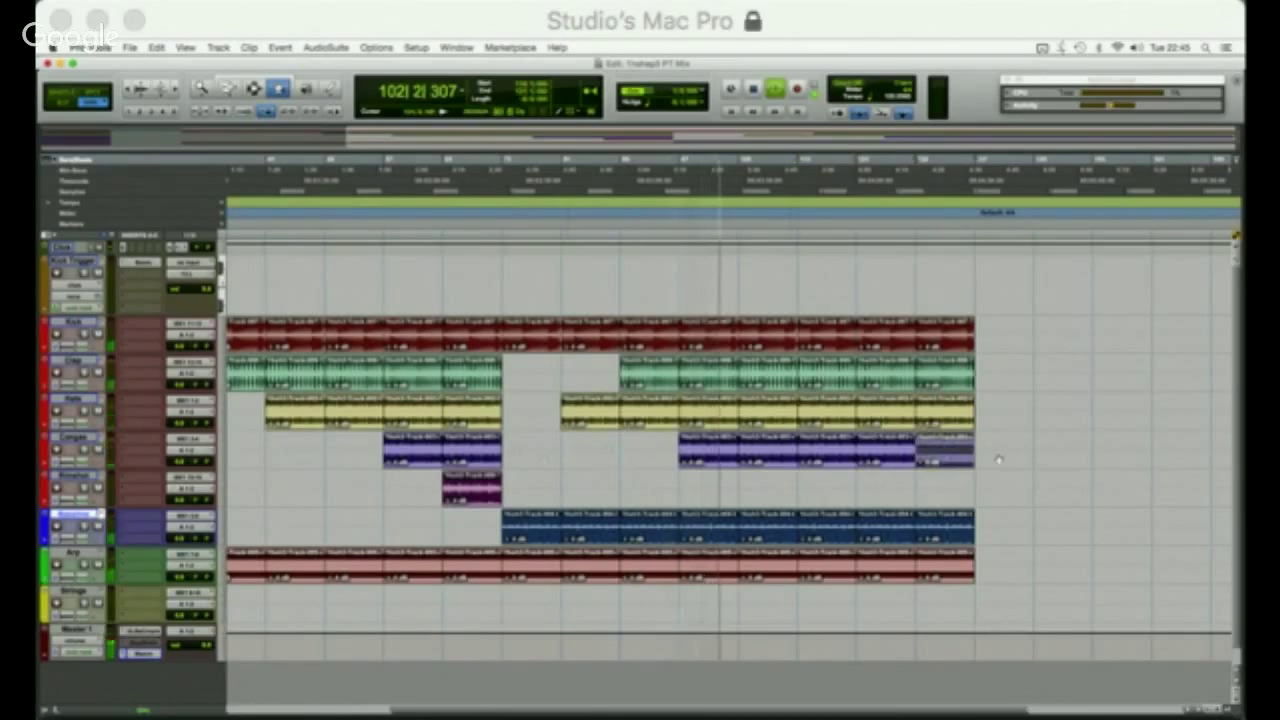
click(998, 458)
Copy the Rimshot clip to bar 105 and duplicate it three times to reach bar 137.
drag(468, 486, 764, 489)
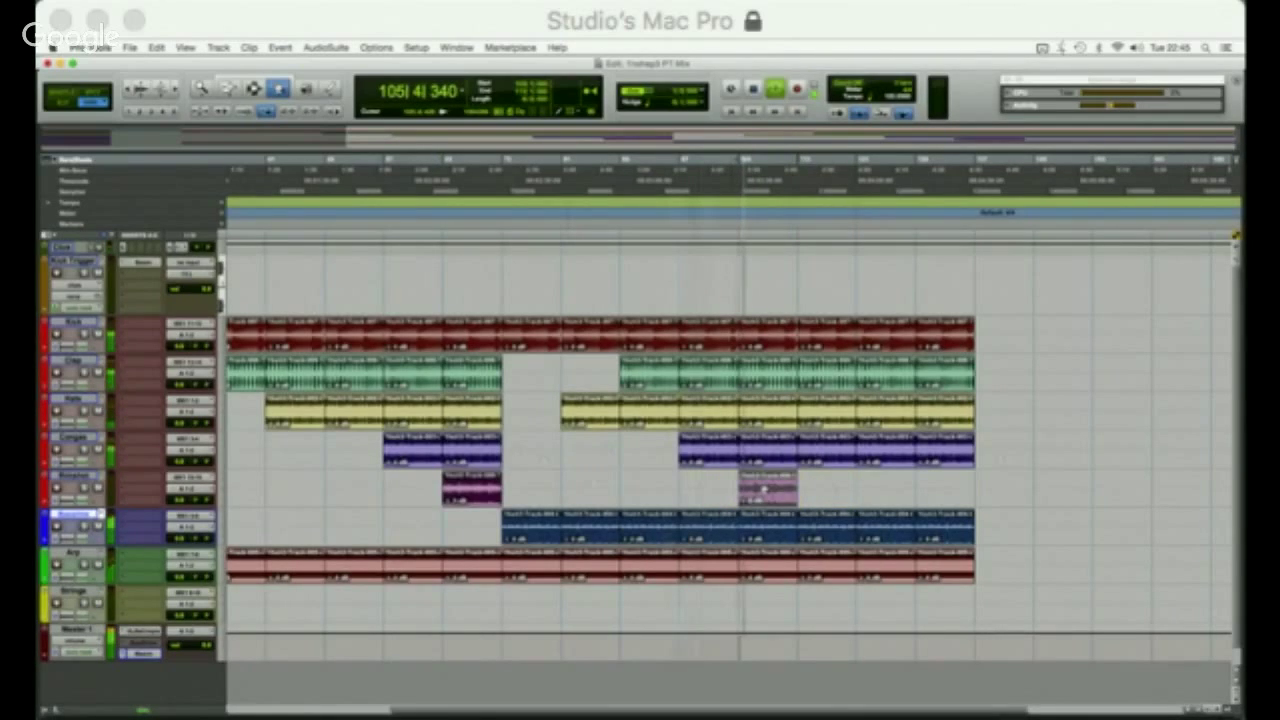
key(super+d)
key(super+d)
key(super+d)
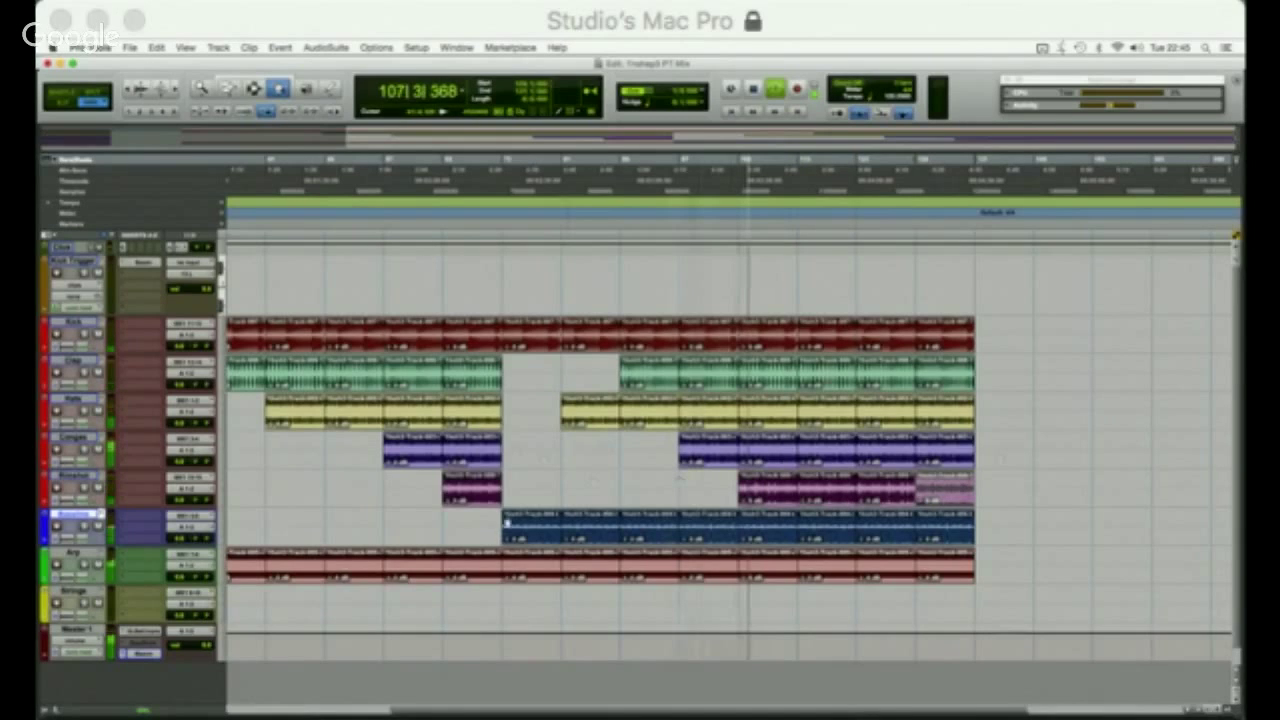
Copy the Strings clip from the song's start to bar 105 and repeat it along the track up to bar 169.
click(297, 591)
scroll(265, 603, left, 5)
drag(267, 603, 817, 608)
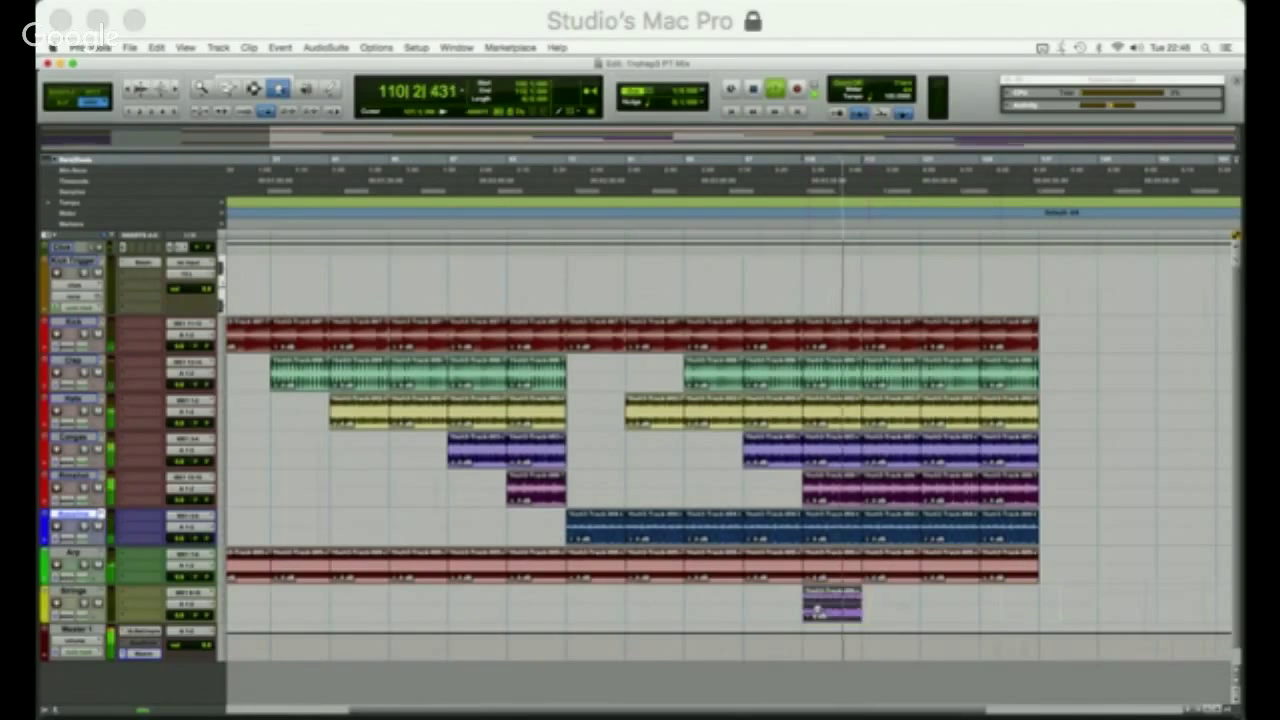
key(super+v)
key(super+v)
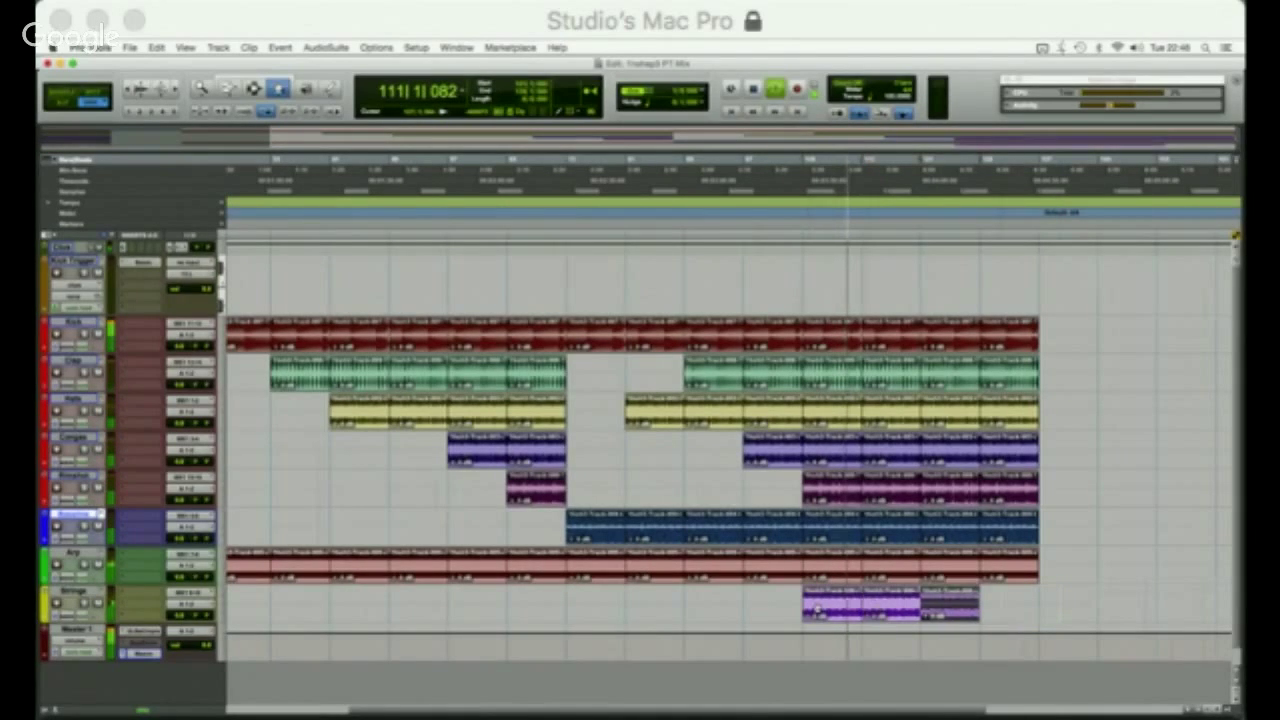
key(super+v)
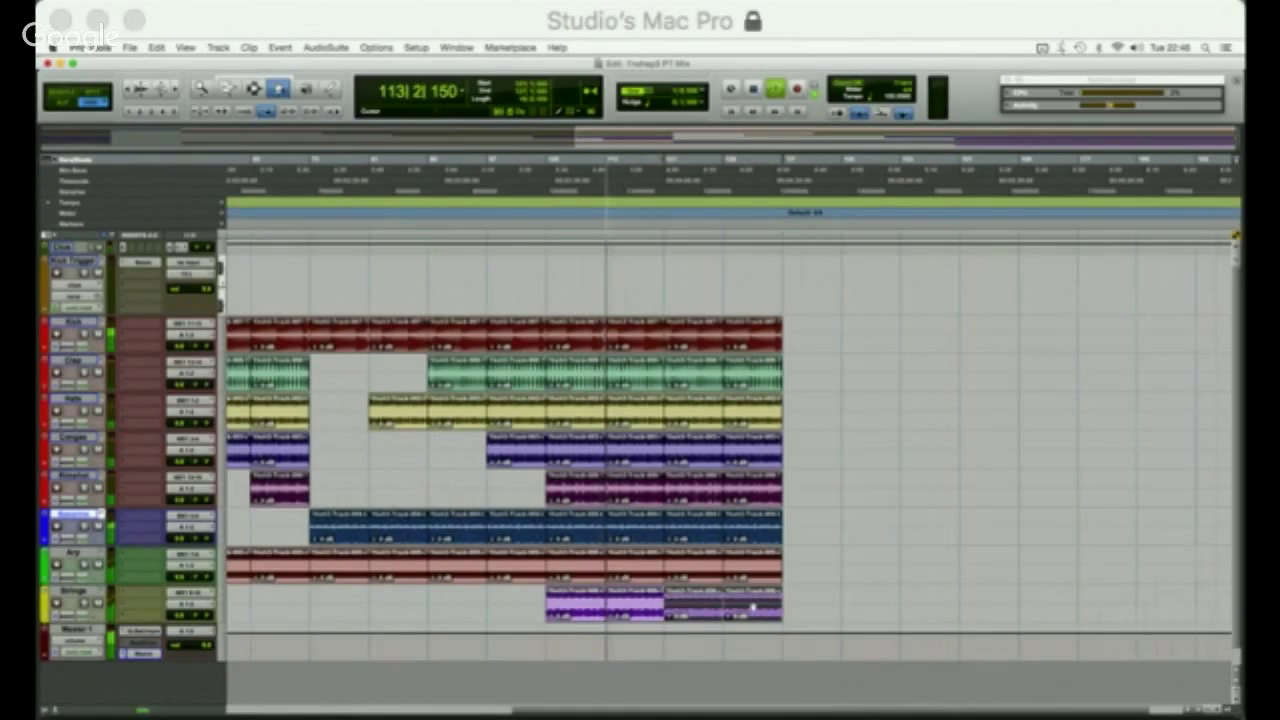
key(super+v)
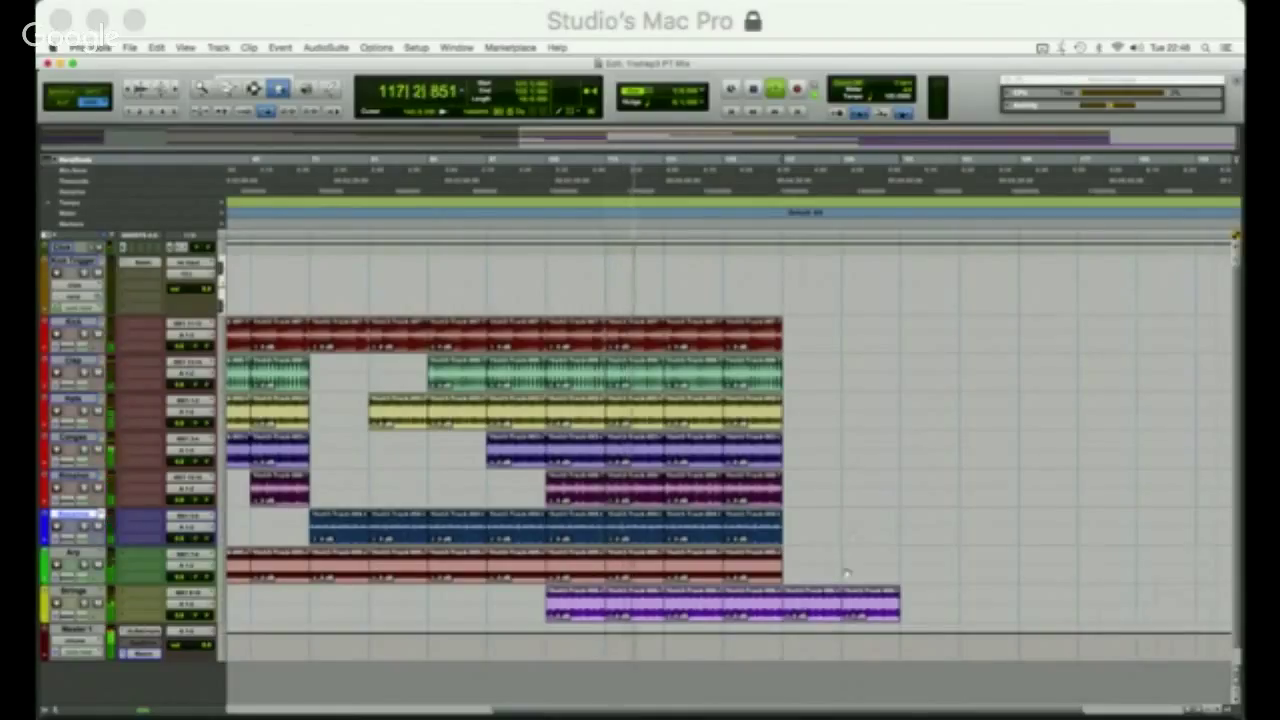
click(823, 605)
shift+click(872, 590)
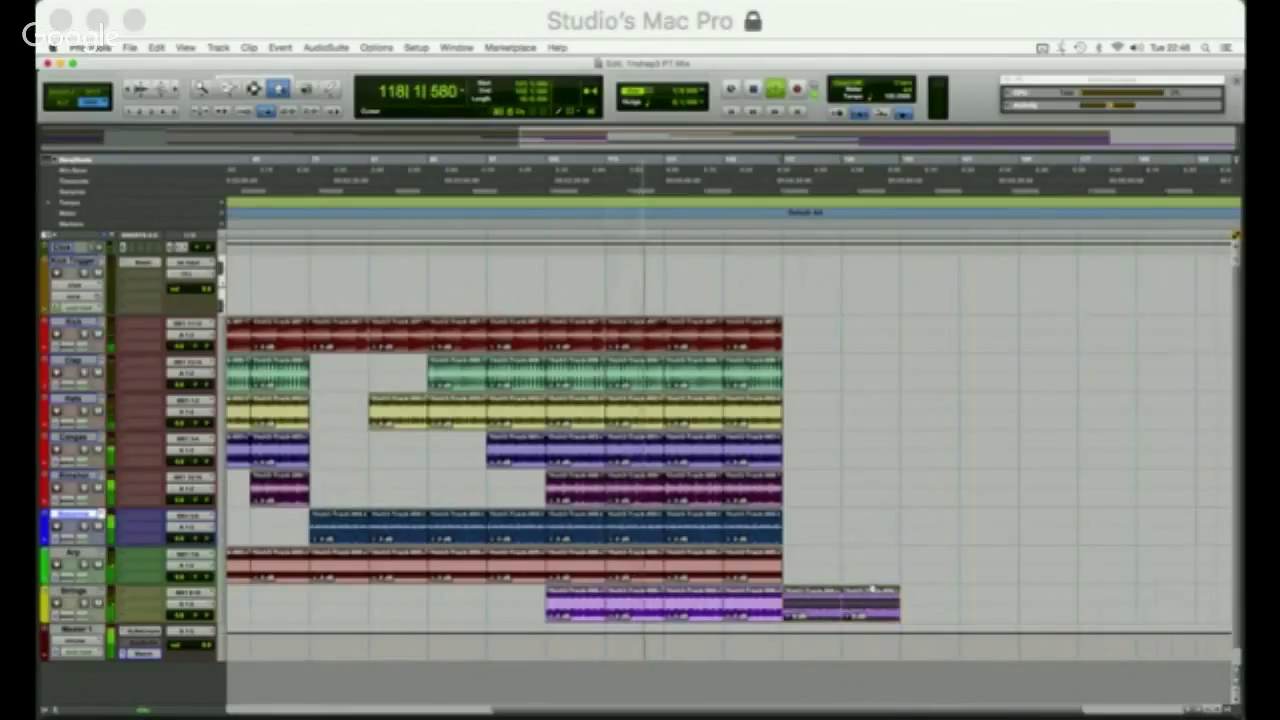
key(super+d)
click(848, 547)
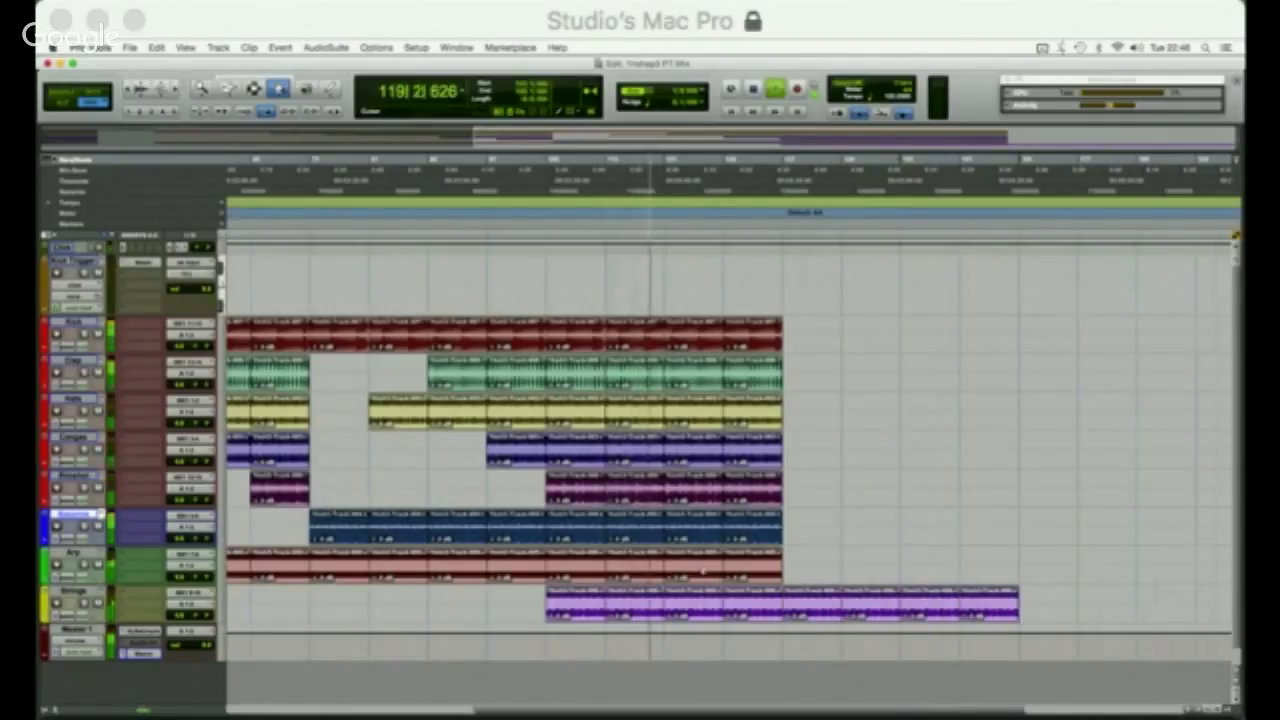
Duplicate the last two Arp clips twice so the track extends from bar 137 to bar 169.
click(706, 571)
shift+click(737, 570)
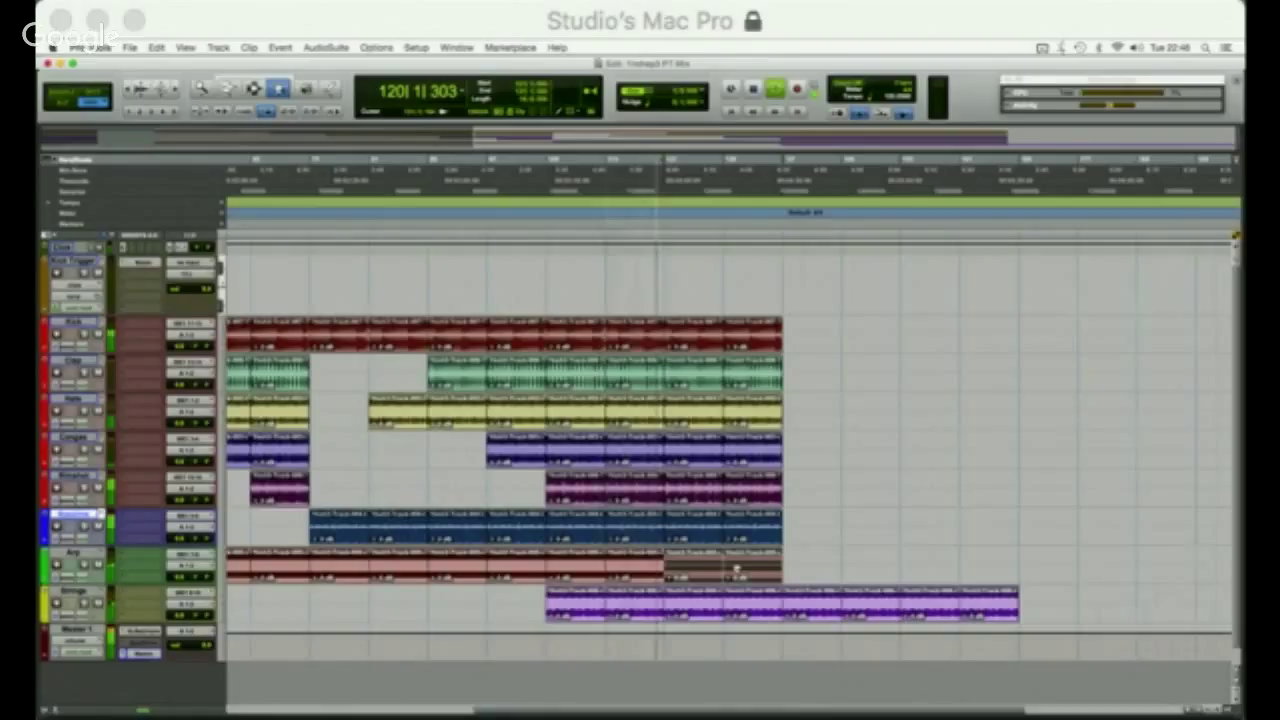
key(super+d)
key(super+d)
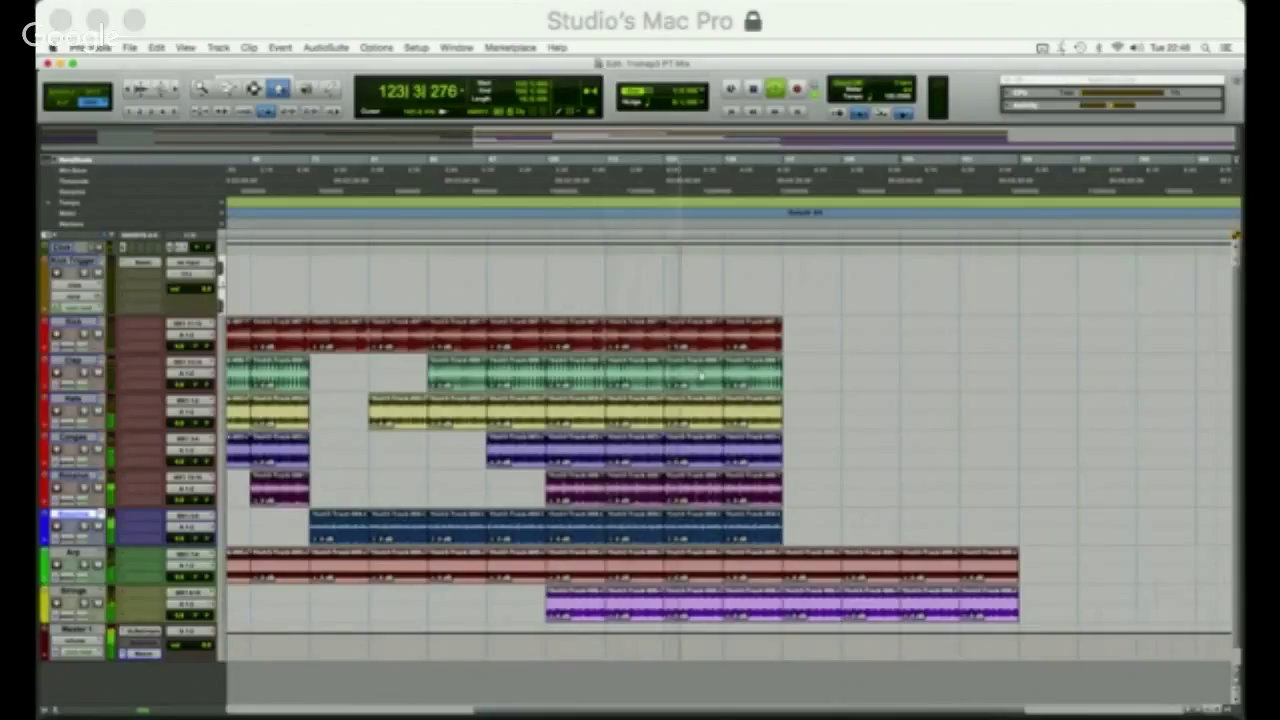
click(703, 377)
shift+click(745, 377)
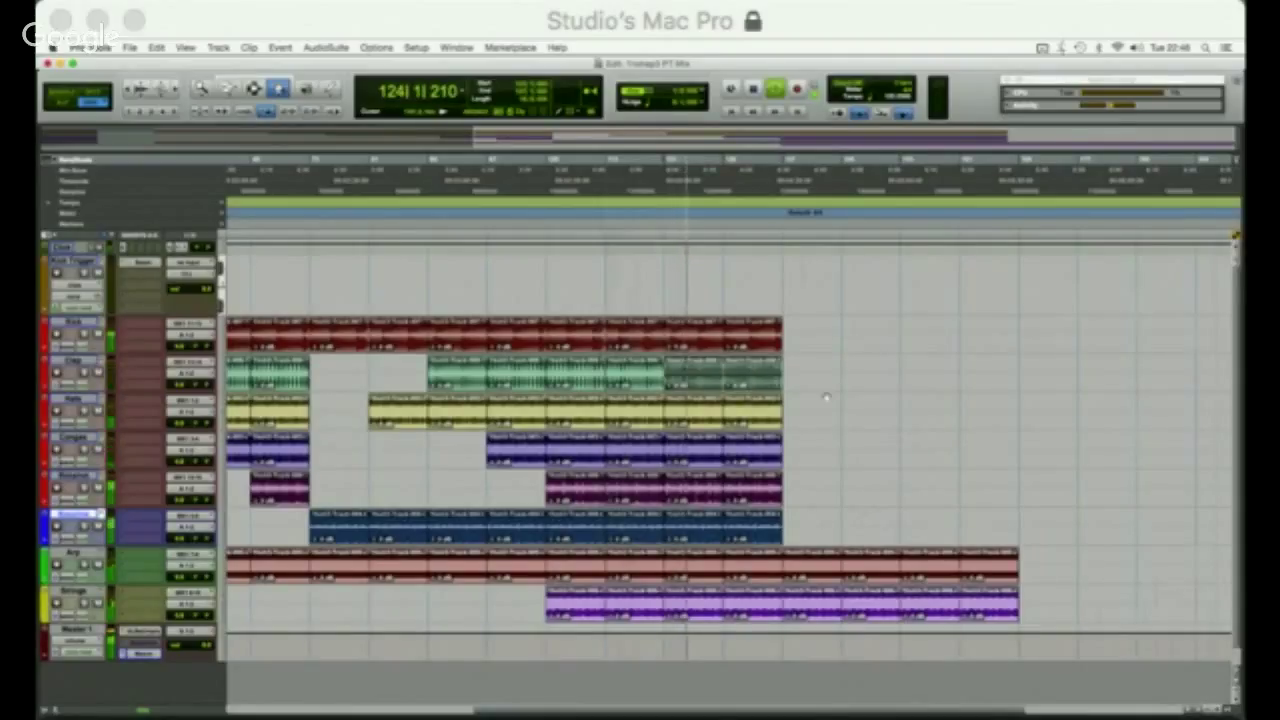
click(826, 397)
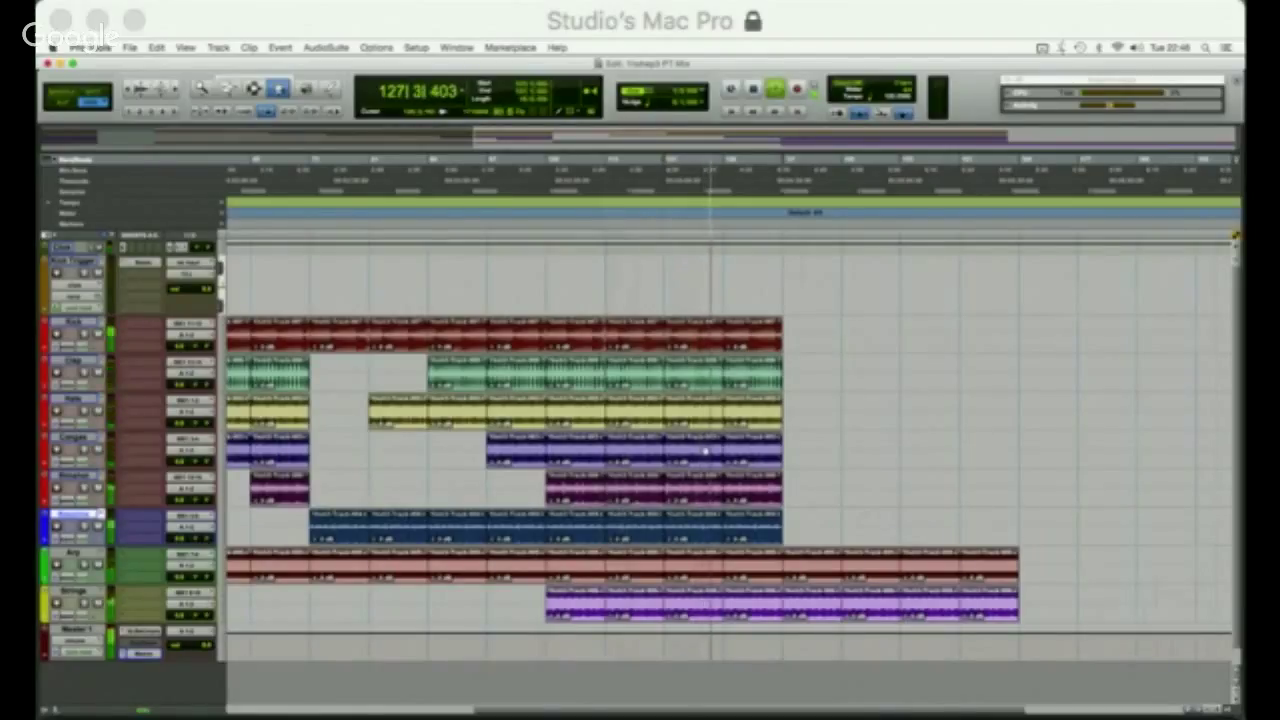
Select bars 121 to 137 across all tracks from Kick to Strings and delete them in Shuffle mode, closing the gap.
click(686, 344)
key(space)
key(F7)
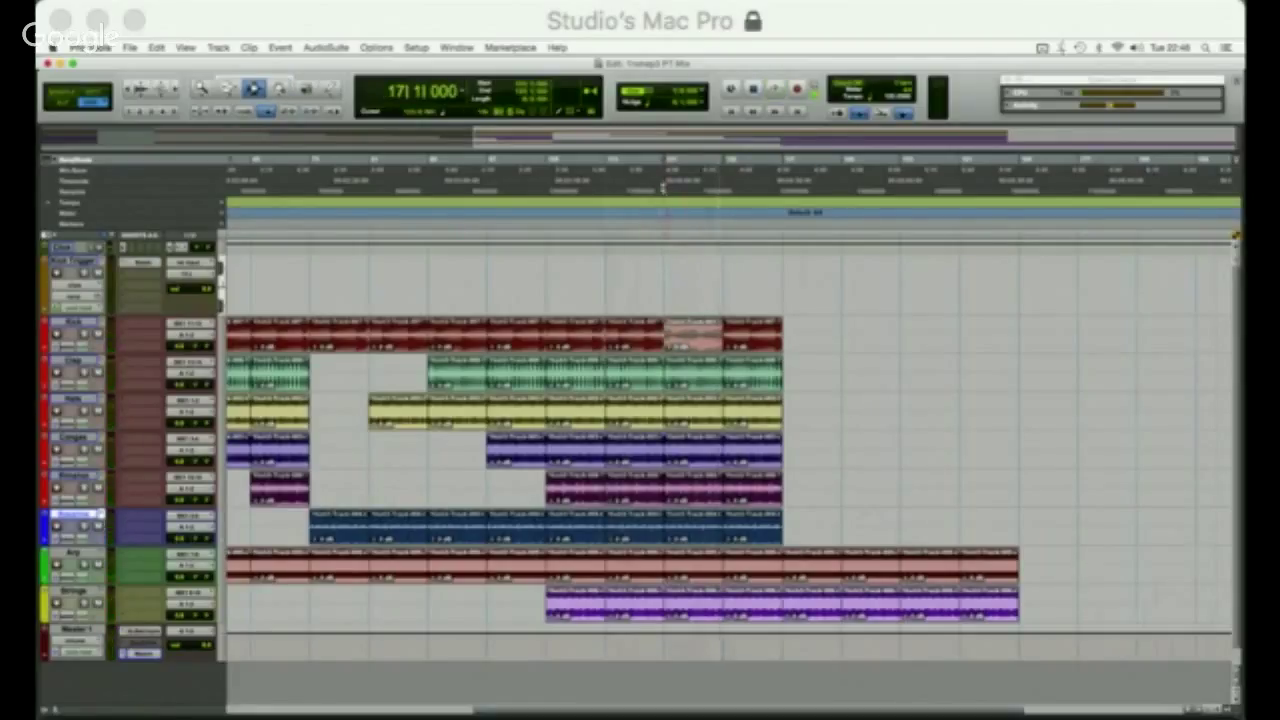
drag(663, 188, 780, 198)
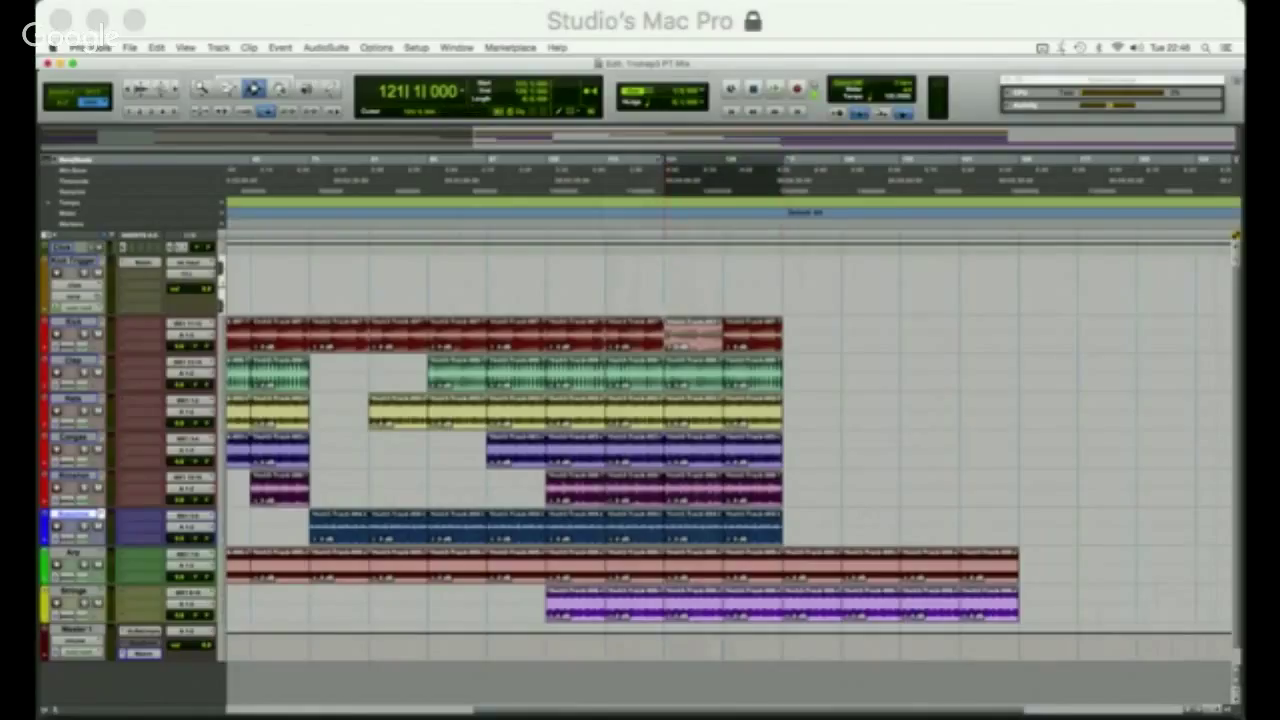
drag(667, 336, 748, 588)
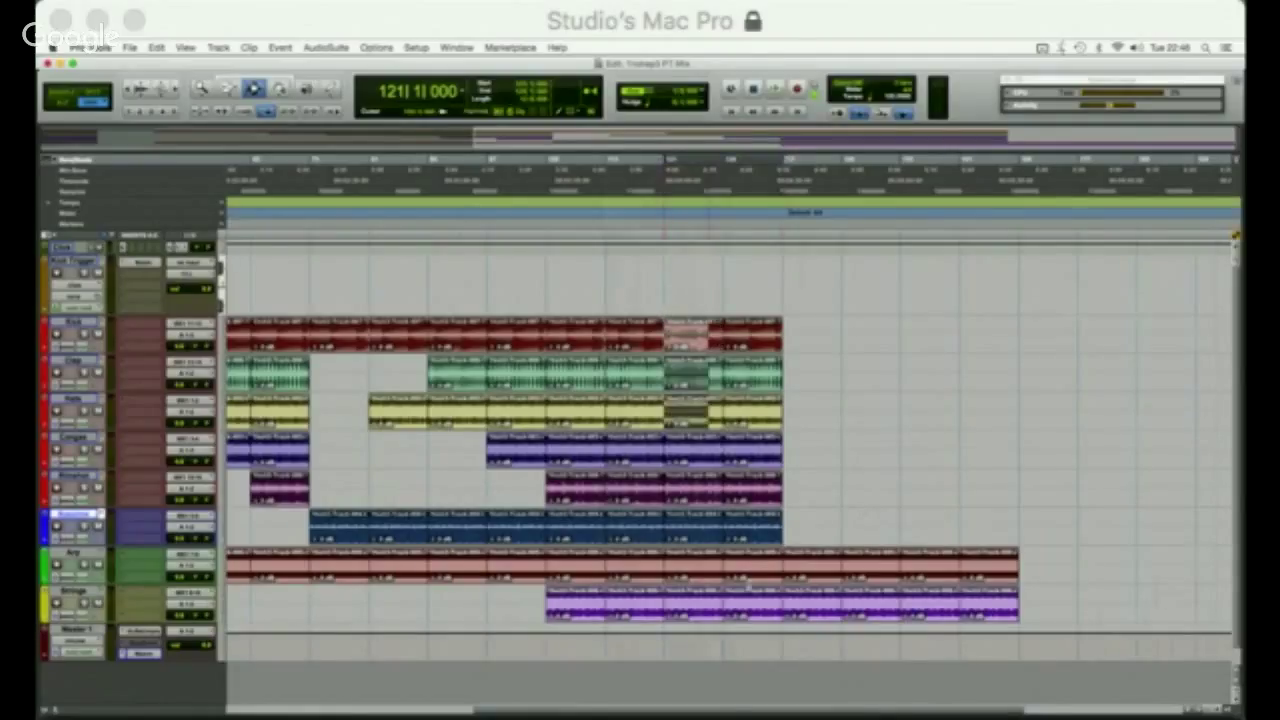
drag(708, 425, 782, 615)
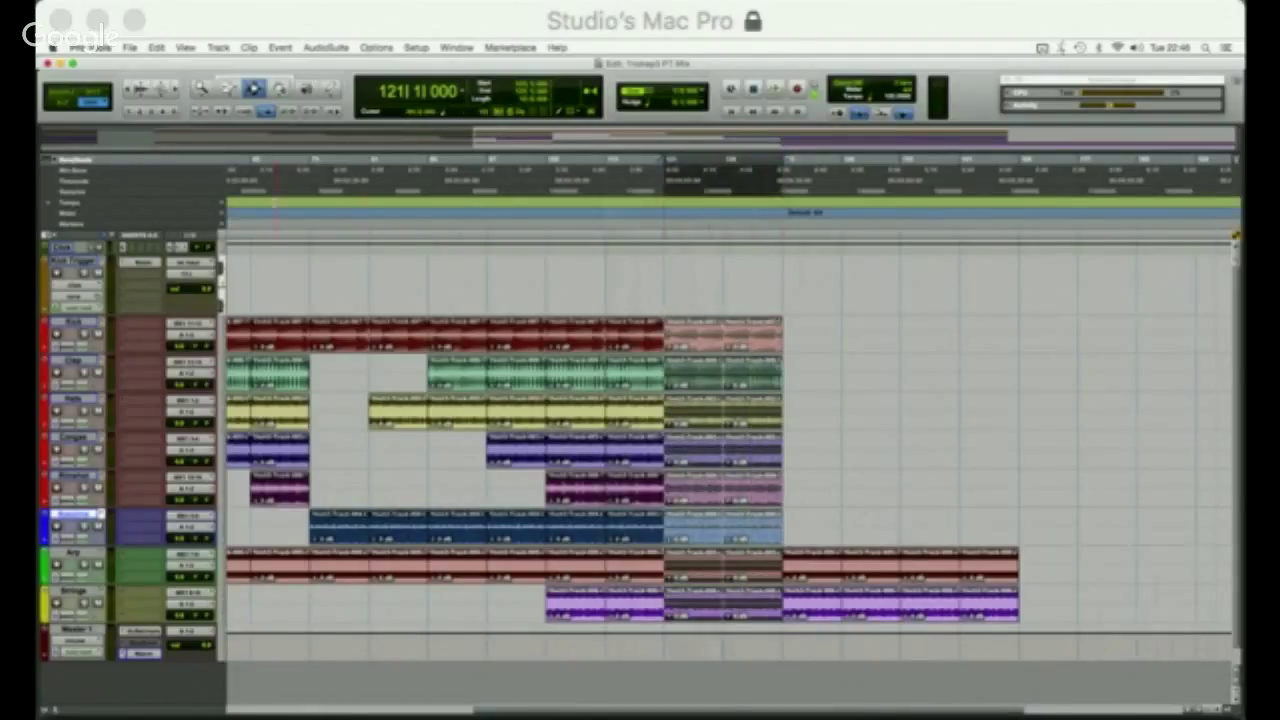
key(F1)
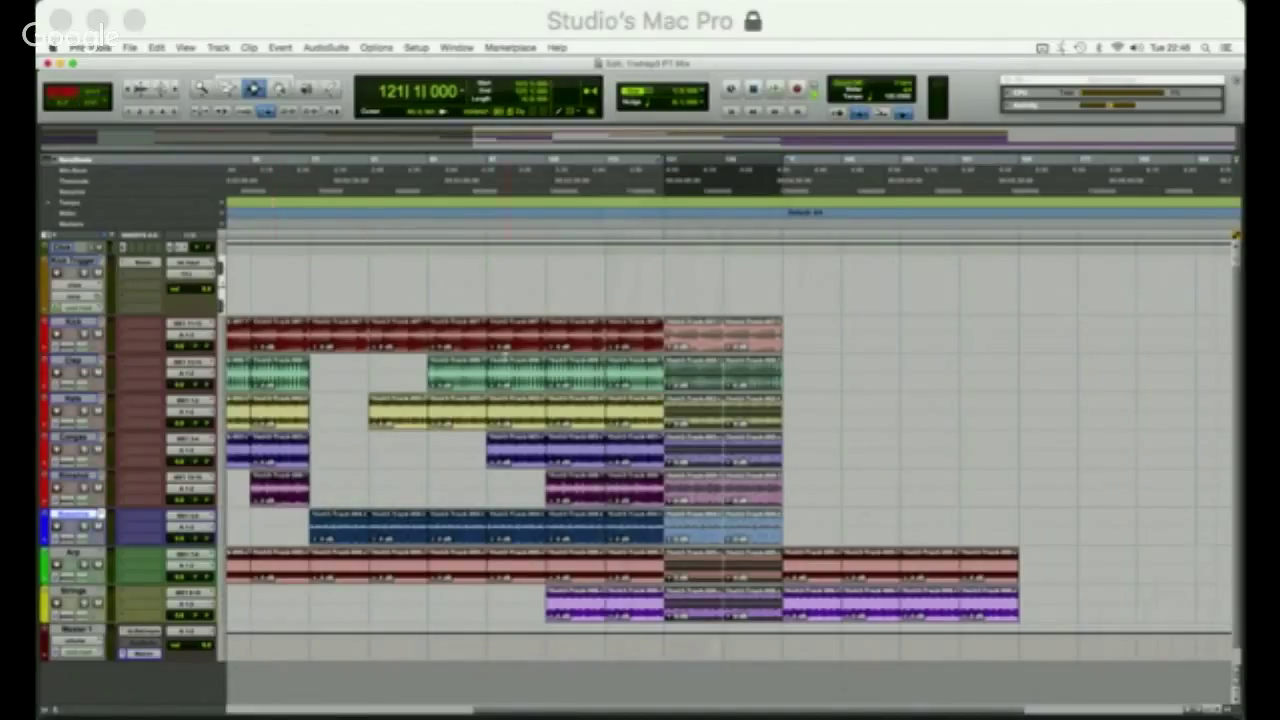
key(Delete)
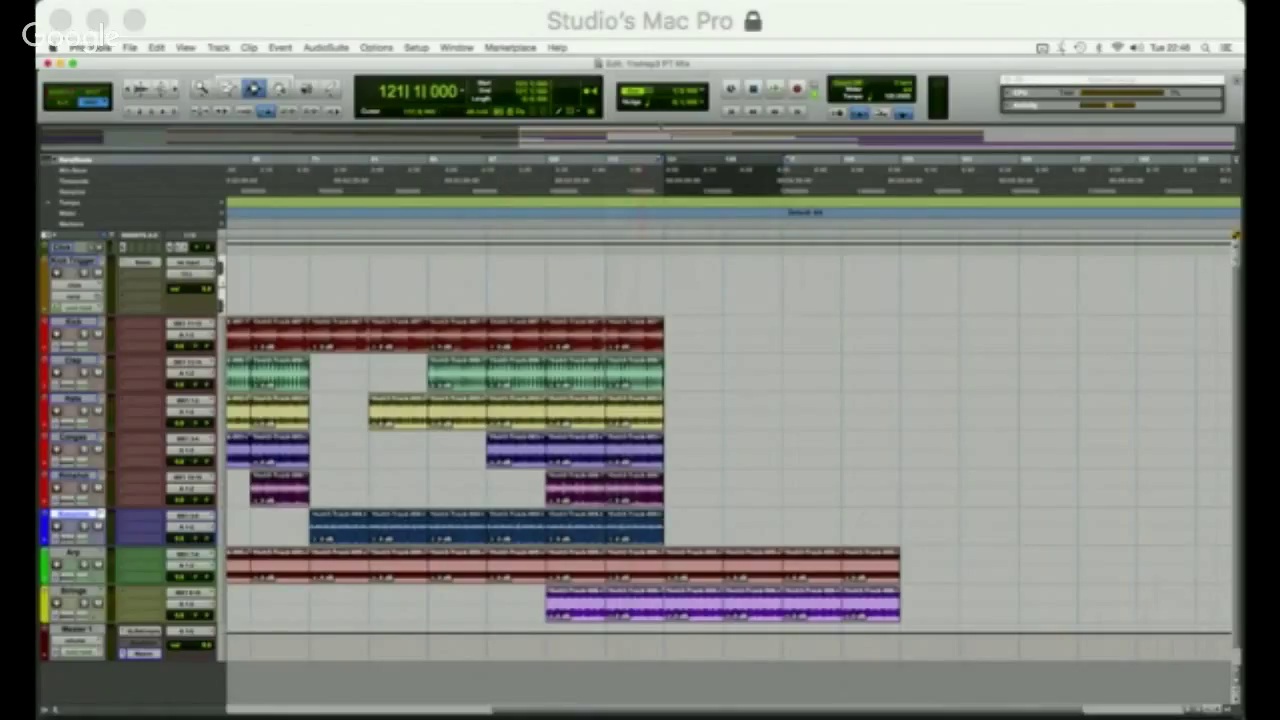
Play the song from bar 113 and look over the whole arrangement on the timeline.
click(603, 172)
key(space)
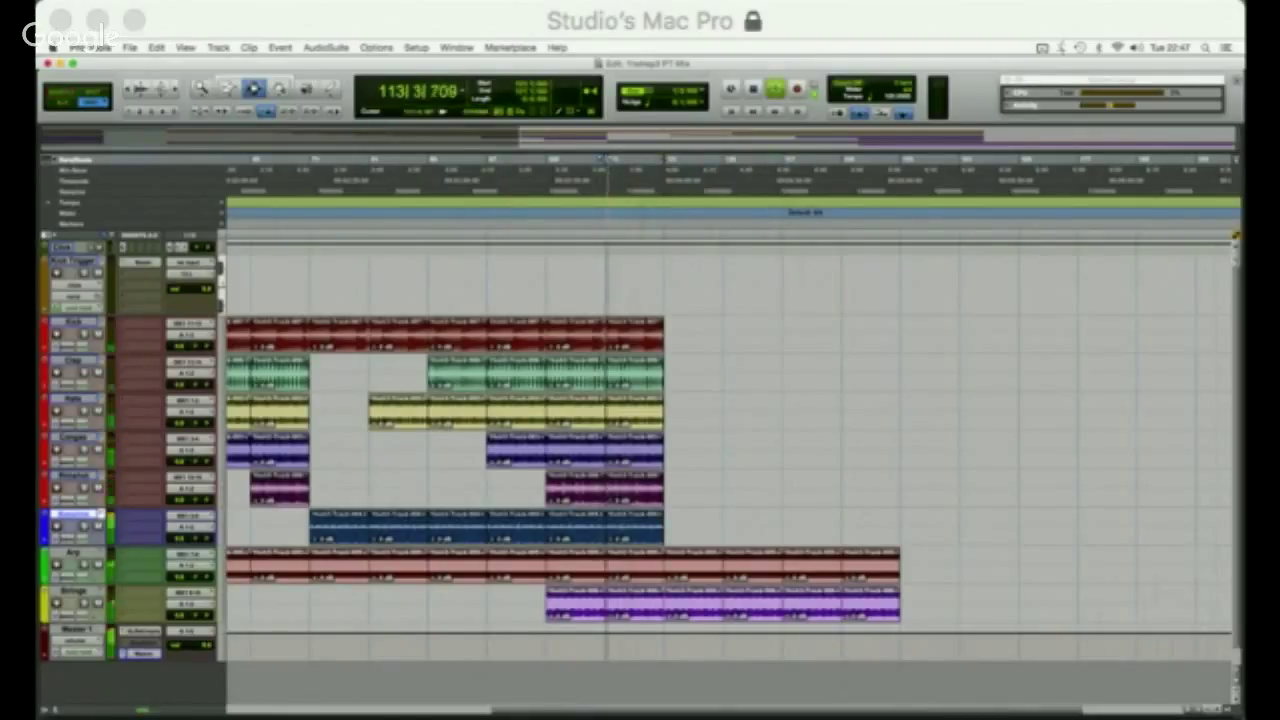
key(F8)
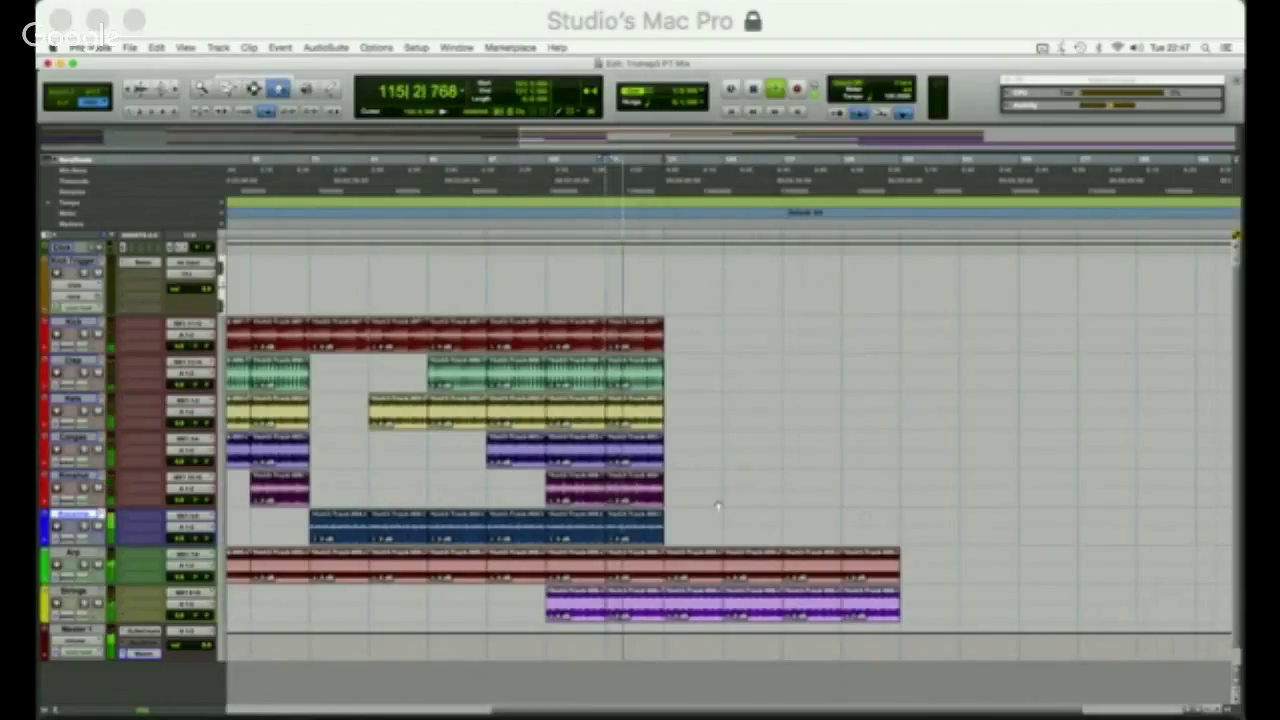
scroll(706, 520, left, 5)
scroll(706, 520, right, 6)
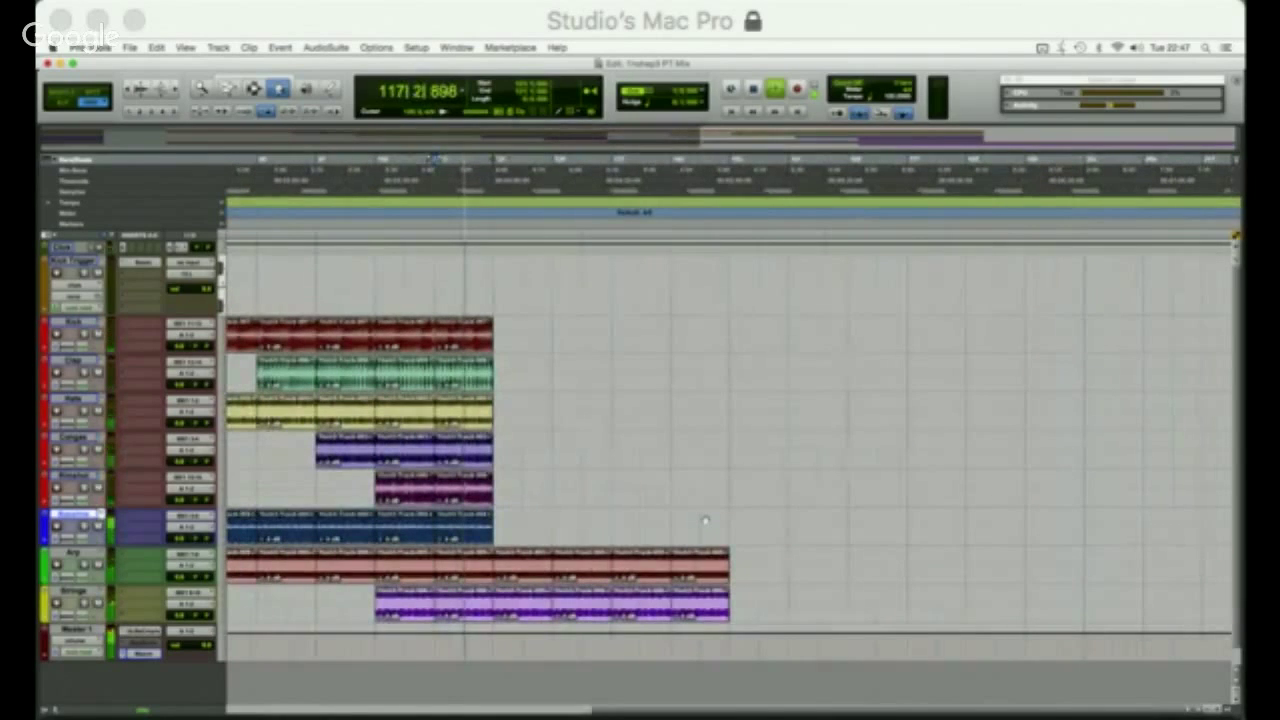
scroll(705, 520, left, 1)
scroll(790, 515, left, 5)
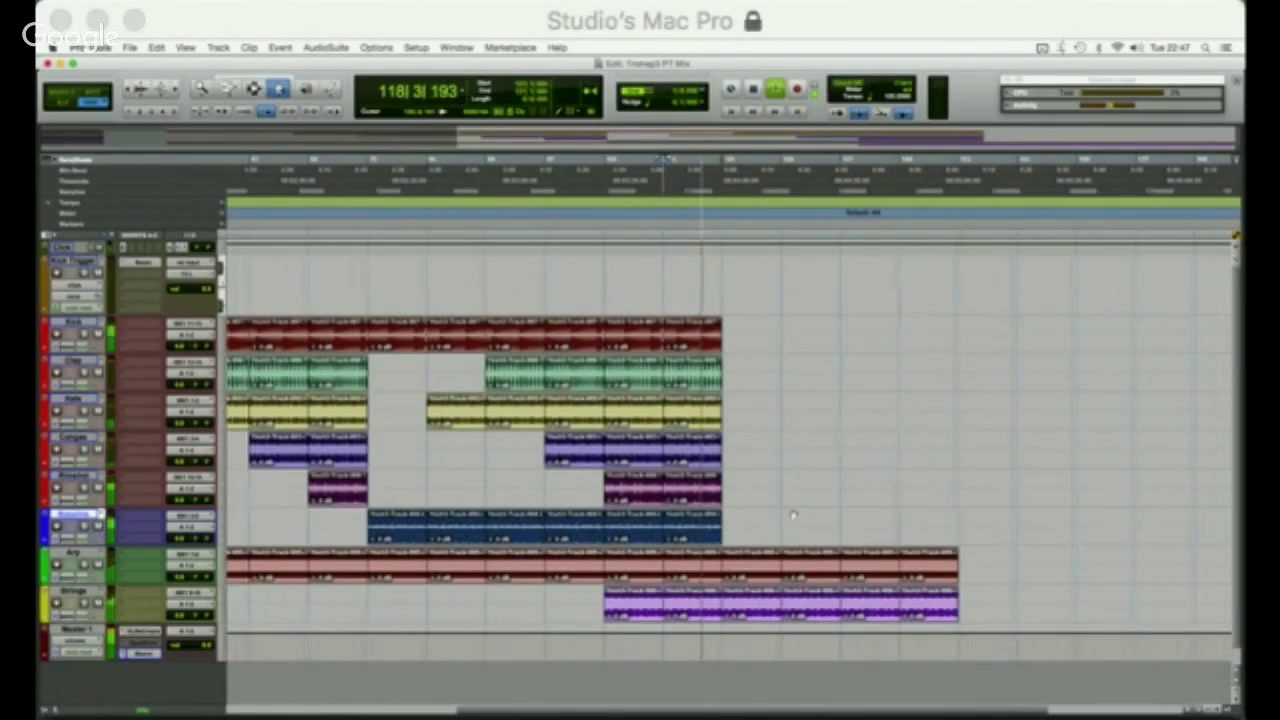
scroll(792, 515, left, 10)
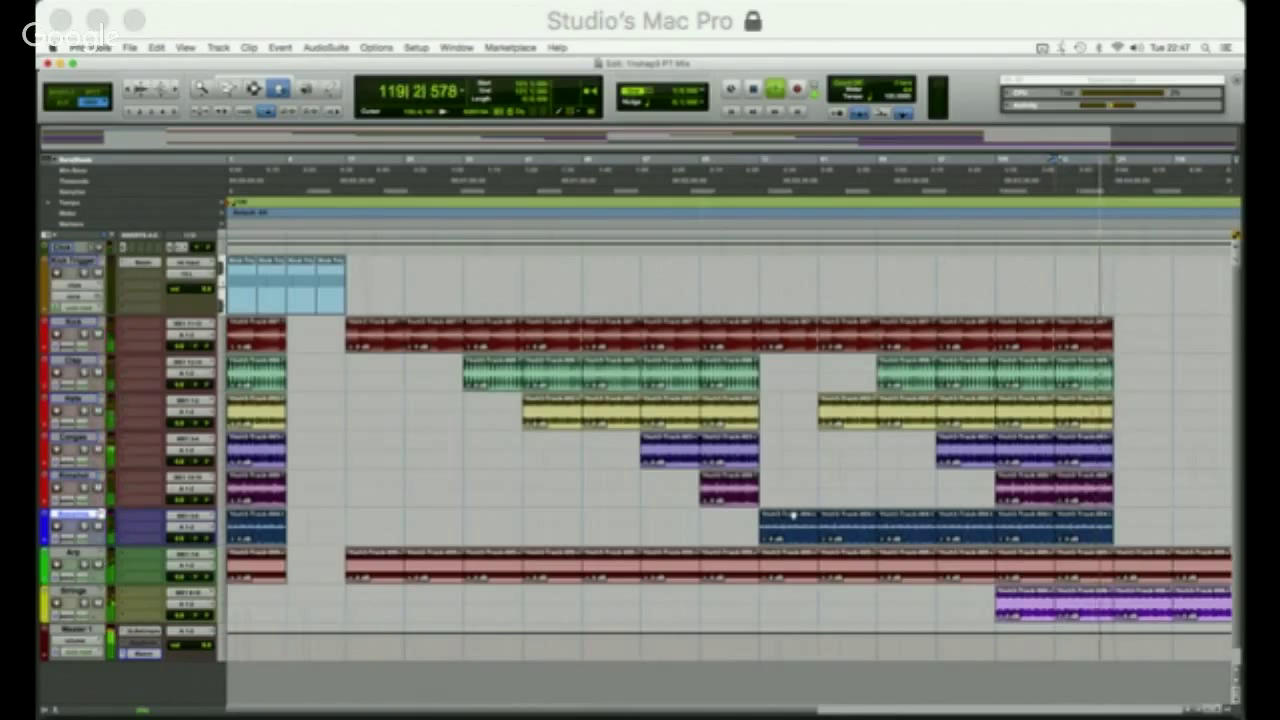
scroll(793, 515, right, 4)
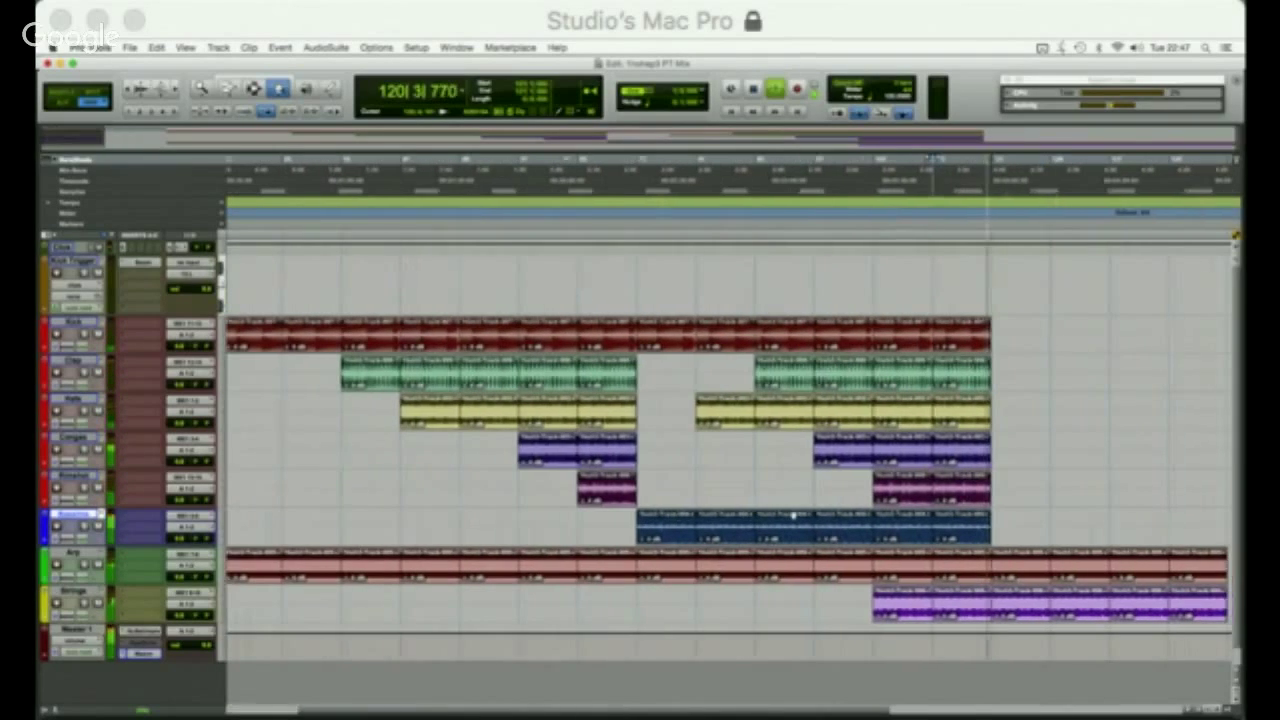
scroll(792, 515, left, 4)
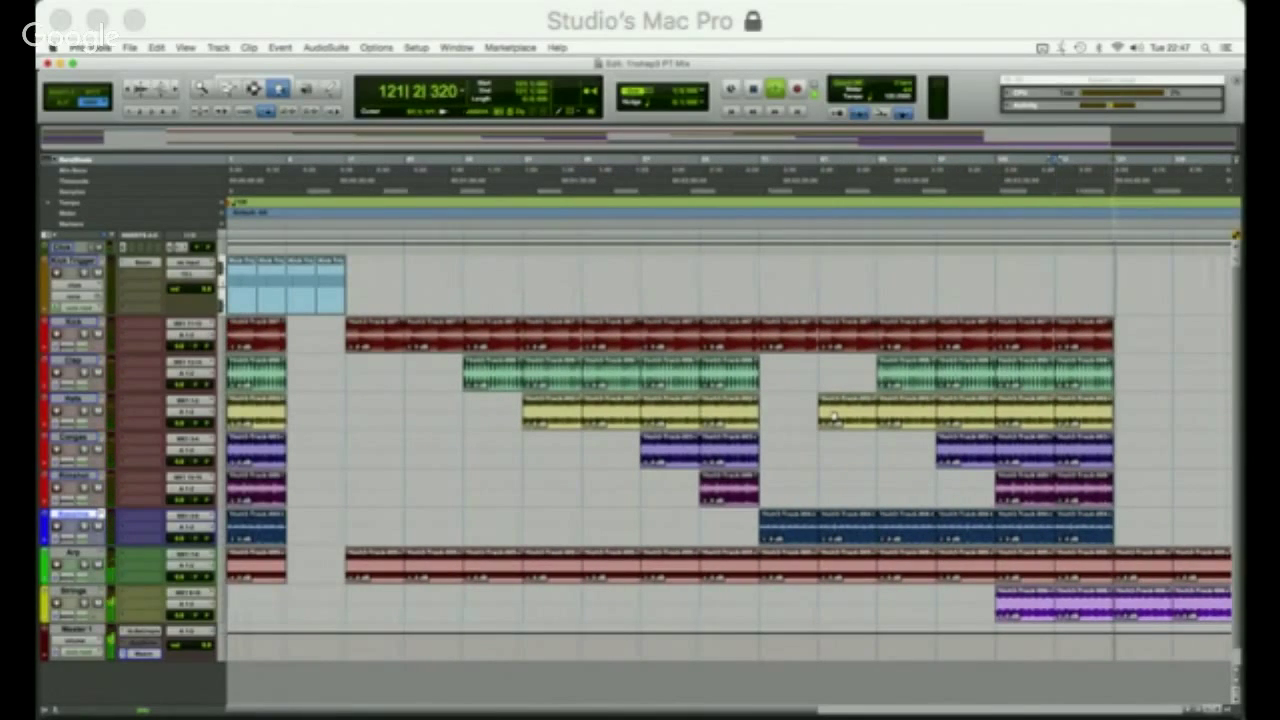
scroll(834, 417, right, 15)
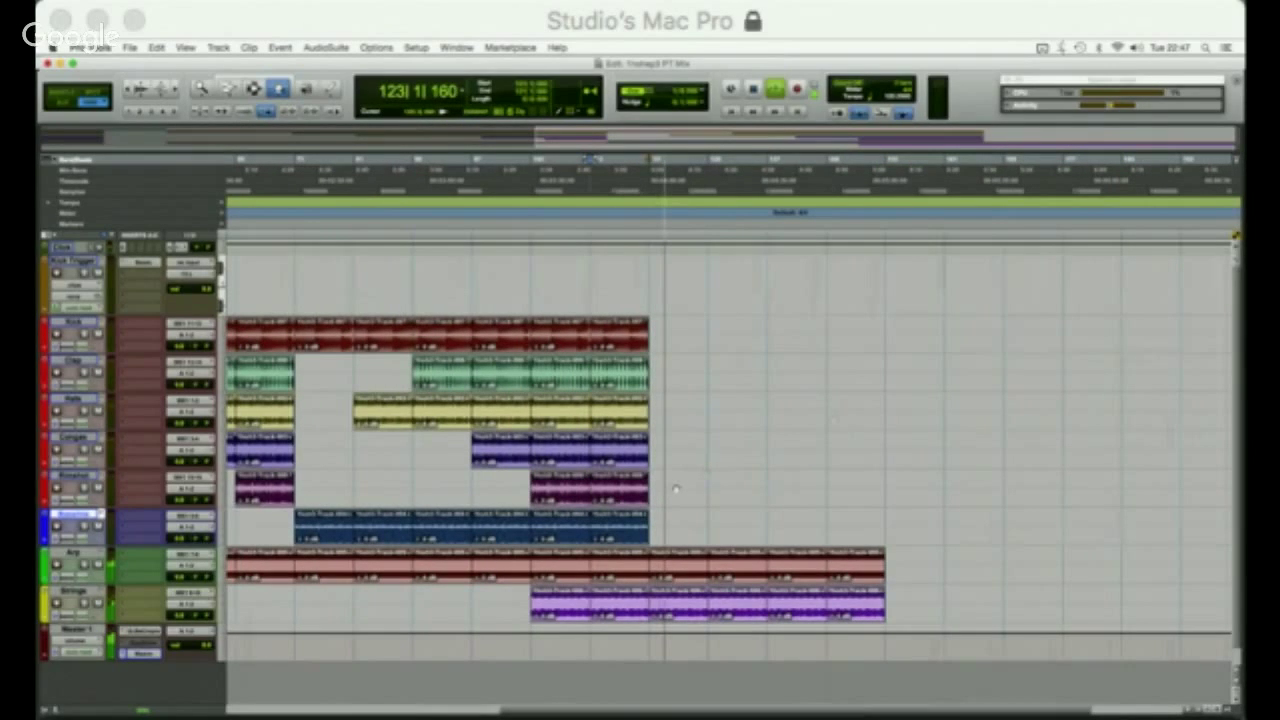
Copy Rimshot clips to fill bars 137 to 153 and Clap clips to fill bars 129 to 153.
drag(578, 483, 886, 496)
drag(614, 385, 861, 384)
click(780, 397)
click(745, 382)
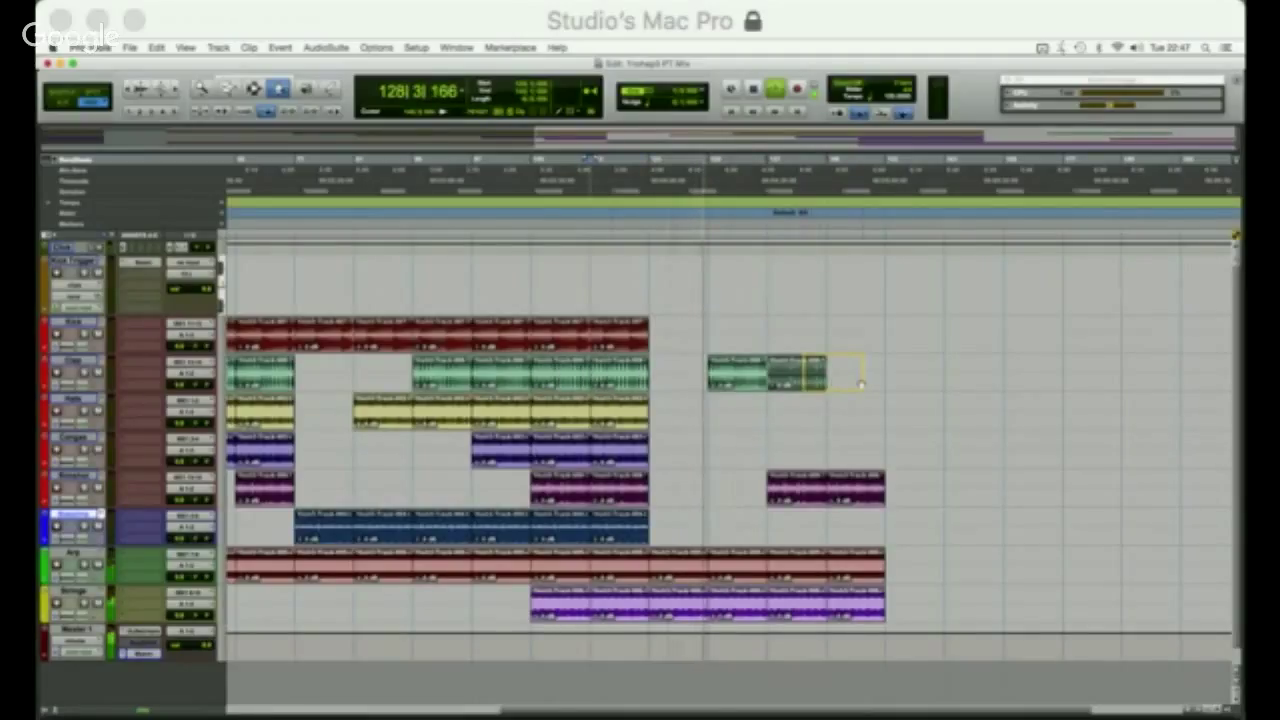
drag(861, 385, 883, 386)
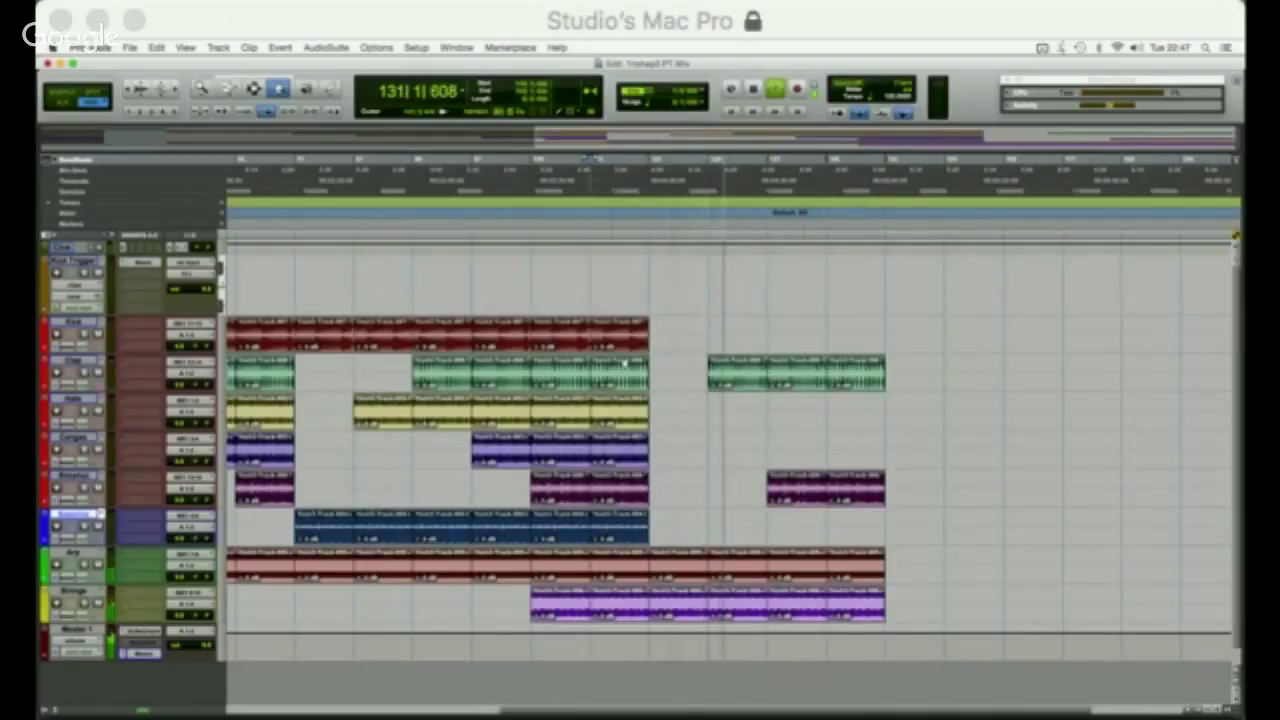
Copy the Kick, Clap, Hats, bass, Arp and Strings clips of bars 105 to 121 to bar 153.
click(560, 335)
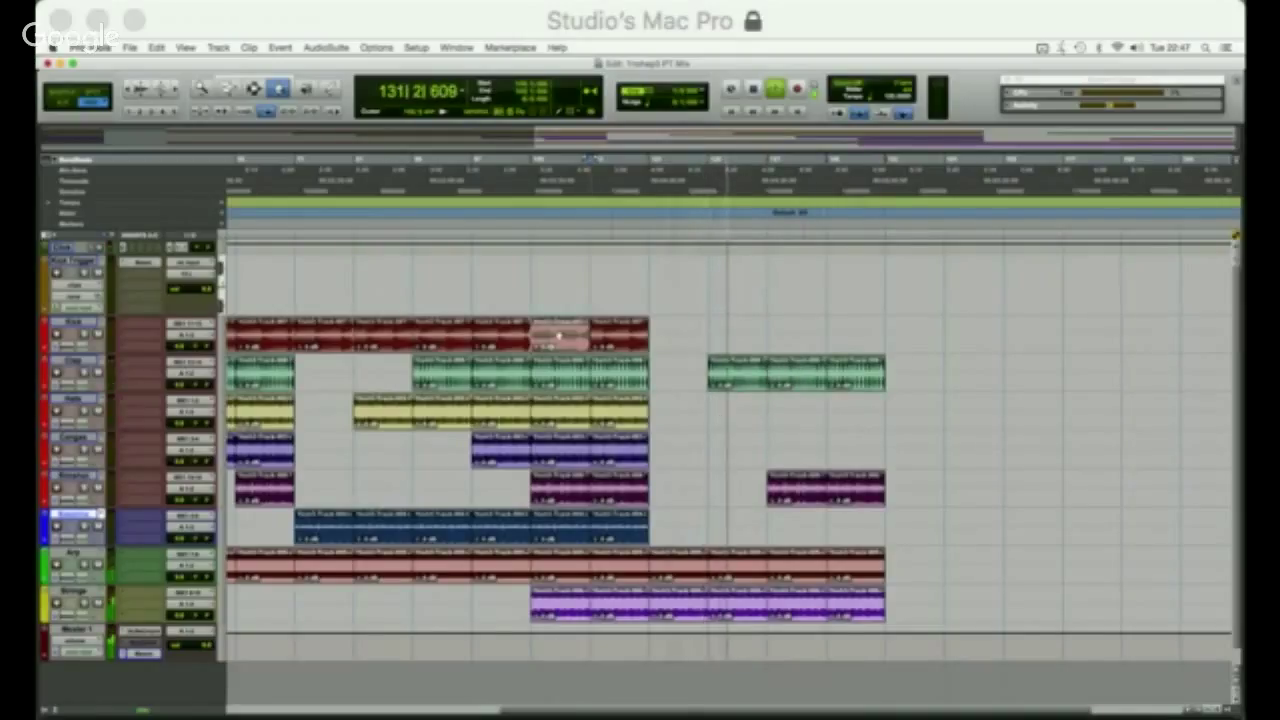
shift+click(617, 612)
shift+click(617, 576)
shift+click(617, 528)
shift+click(626, 414)
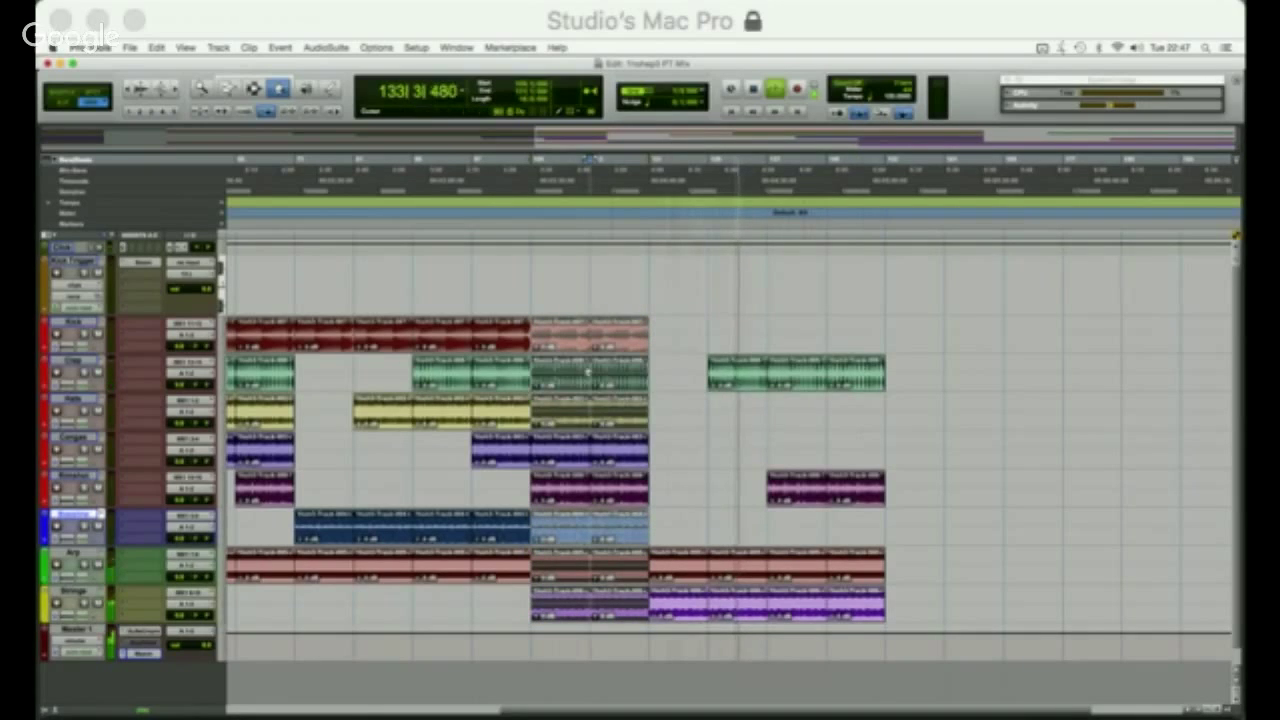
drag(627, 463, 1011, 412)
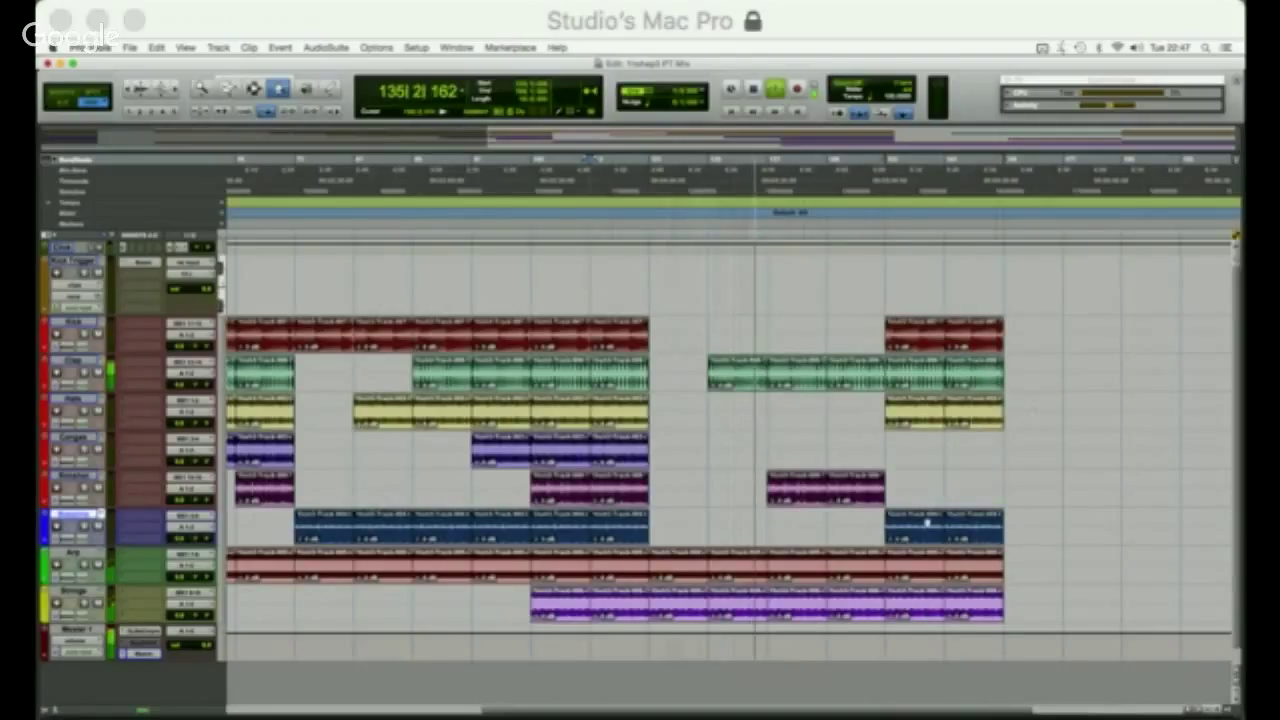
Add Rimshot clips across bars 153 to 169 and remove the bass and Hats clips from those bars.
drag(927, 522, 932, 488)
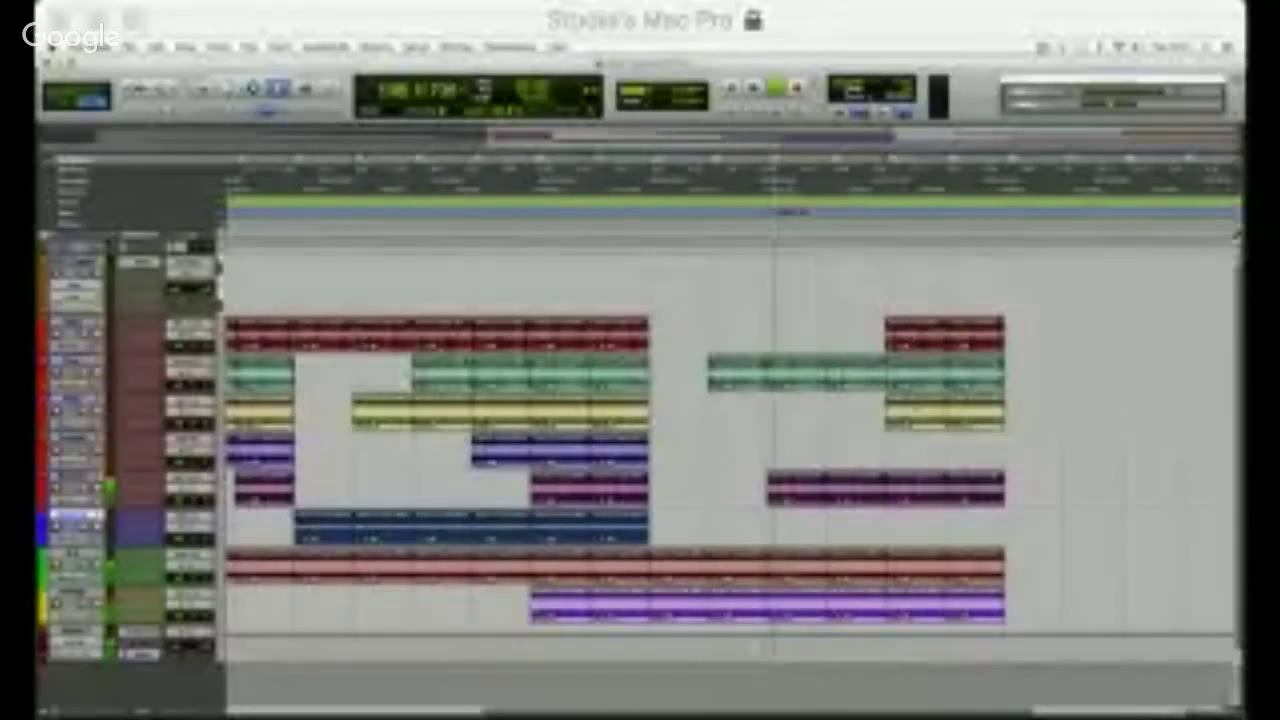
click(983, 411)
key(Delete)
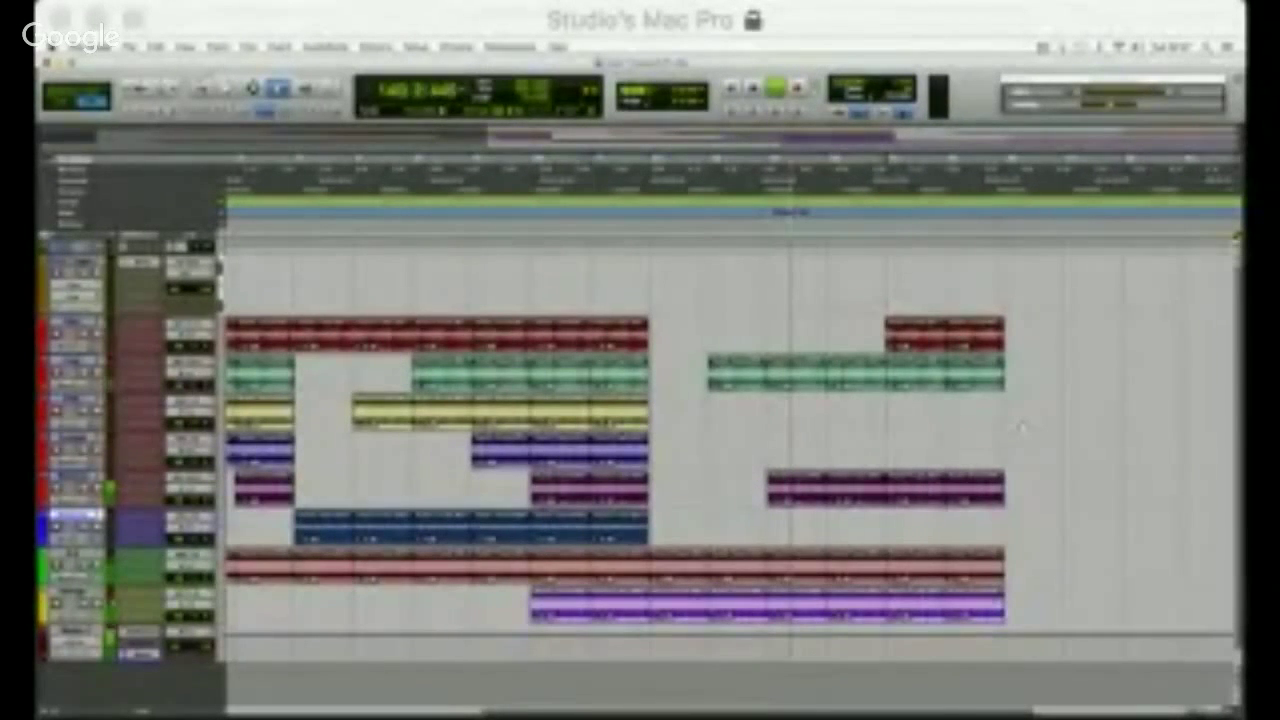
Select bars 105 to 121 on all tracks from Kick to Strings and copy the clips to bar 169.
click(920, 336)
click(587, 338)
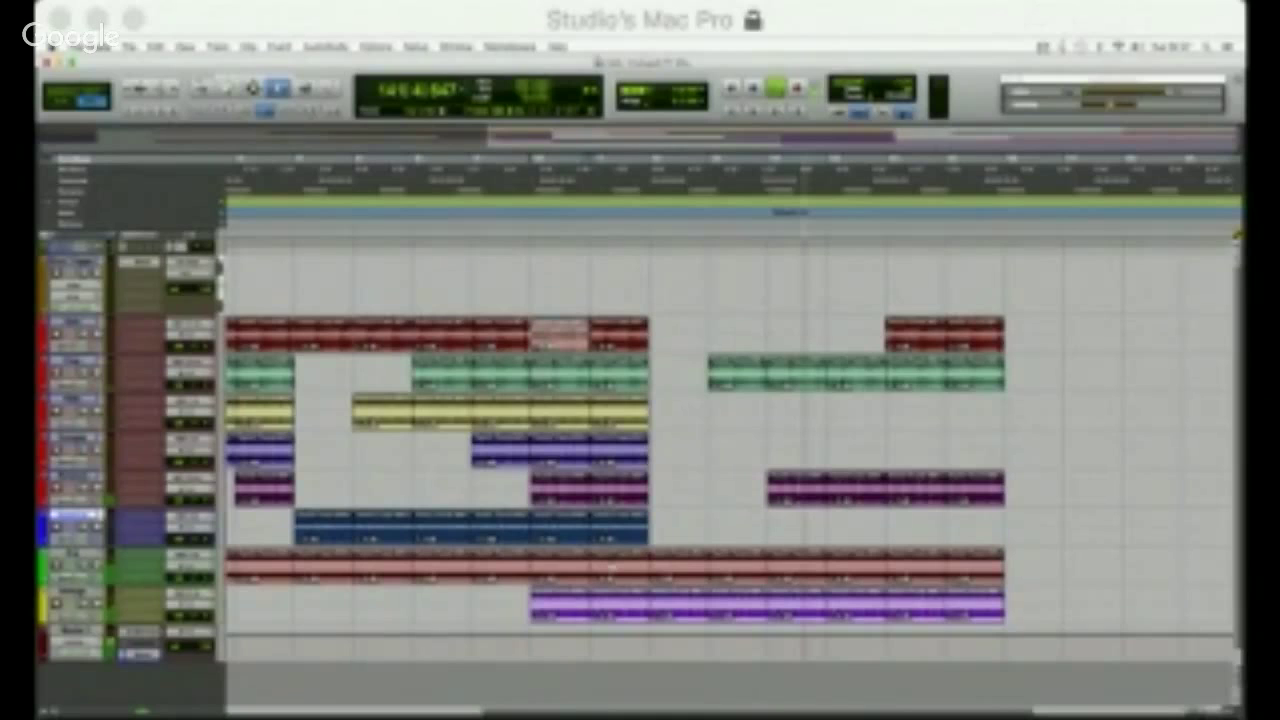
key(F7)
shift+click(634, 603)
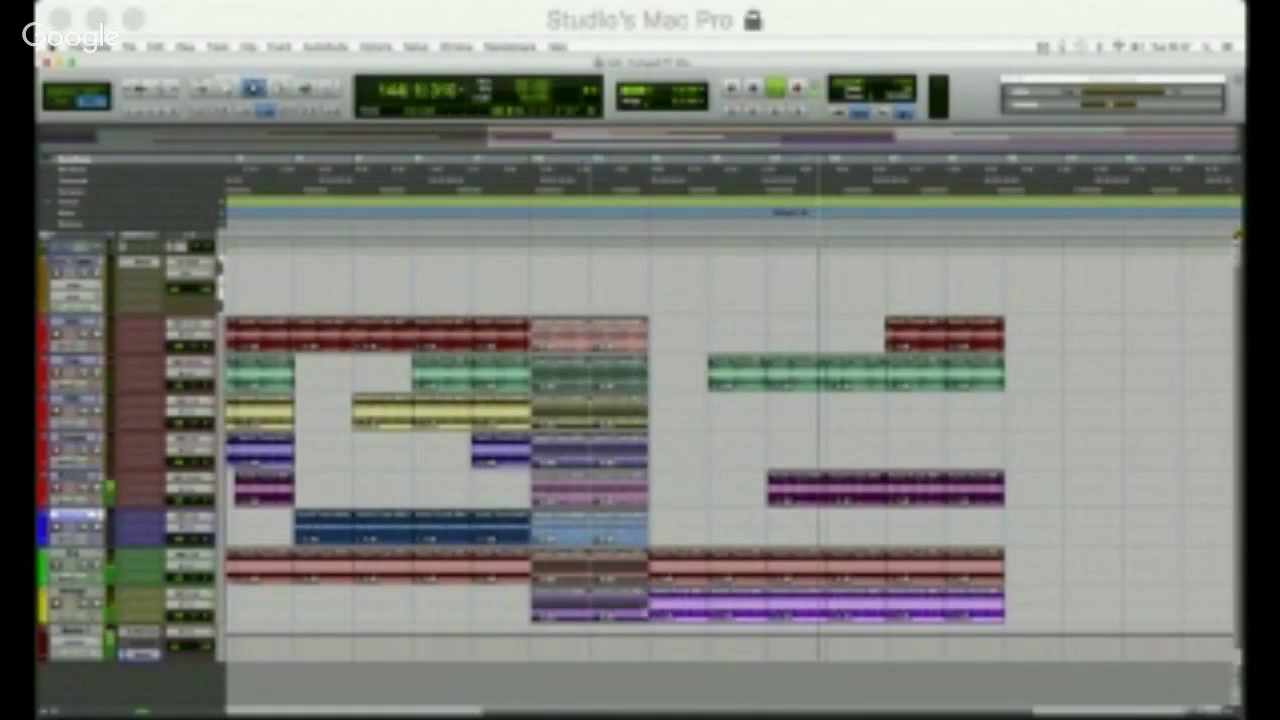
key(F8)
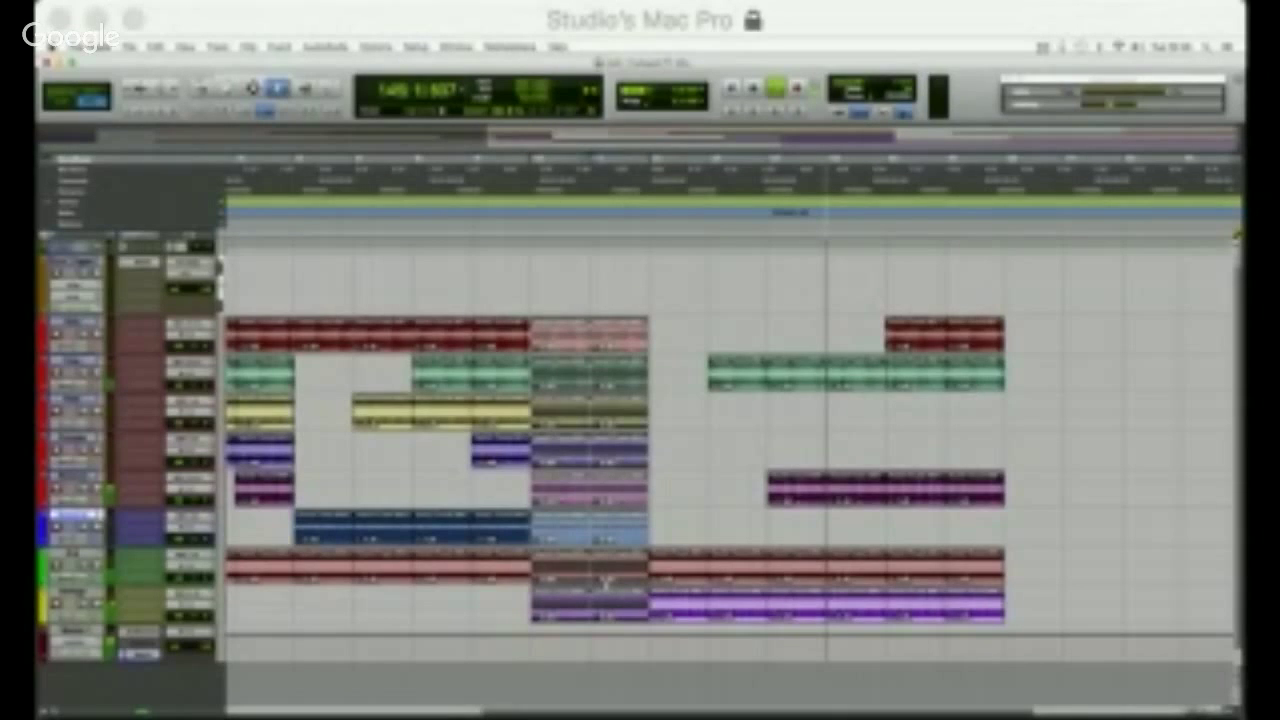
drag(606, 582, 1080, 582)
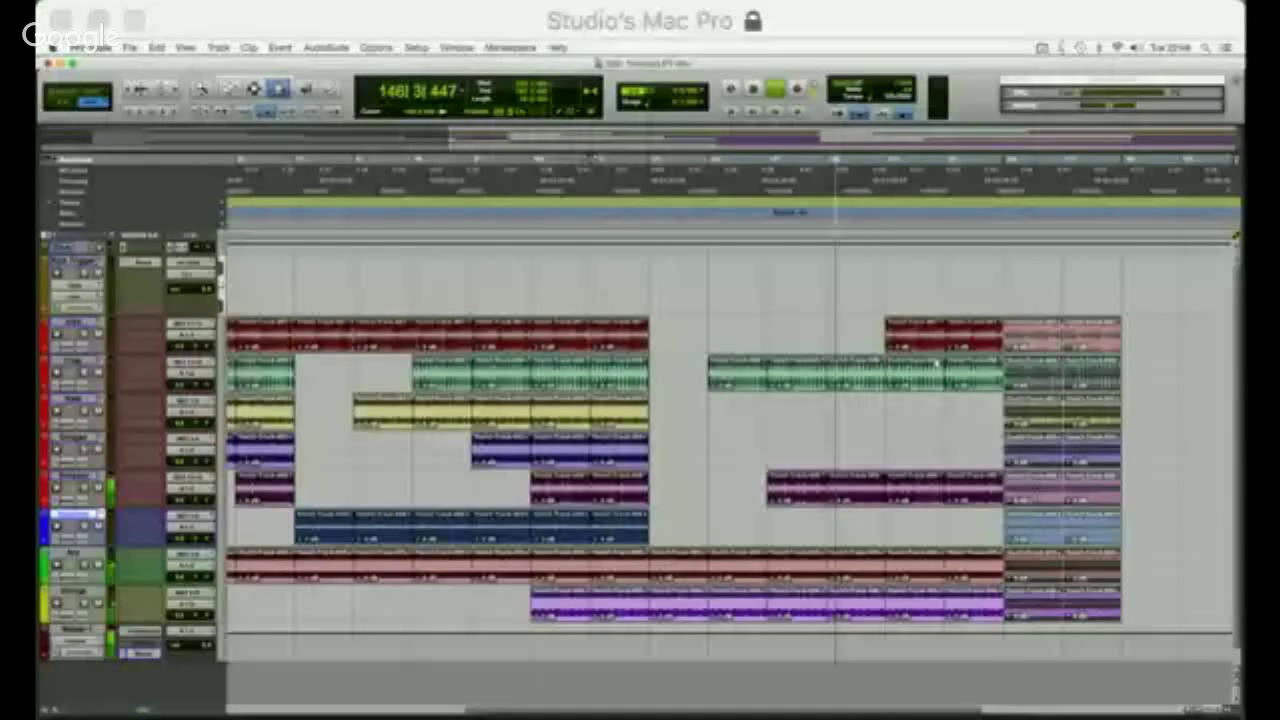
Place Kick clips at bars 145 and 153 so the Kick runs unbroken from bar 145 to bar 185.
click(857, 337)
drag(915, 337, 855, 337)
click(922, 331)
click(922, 331)
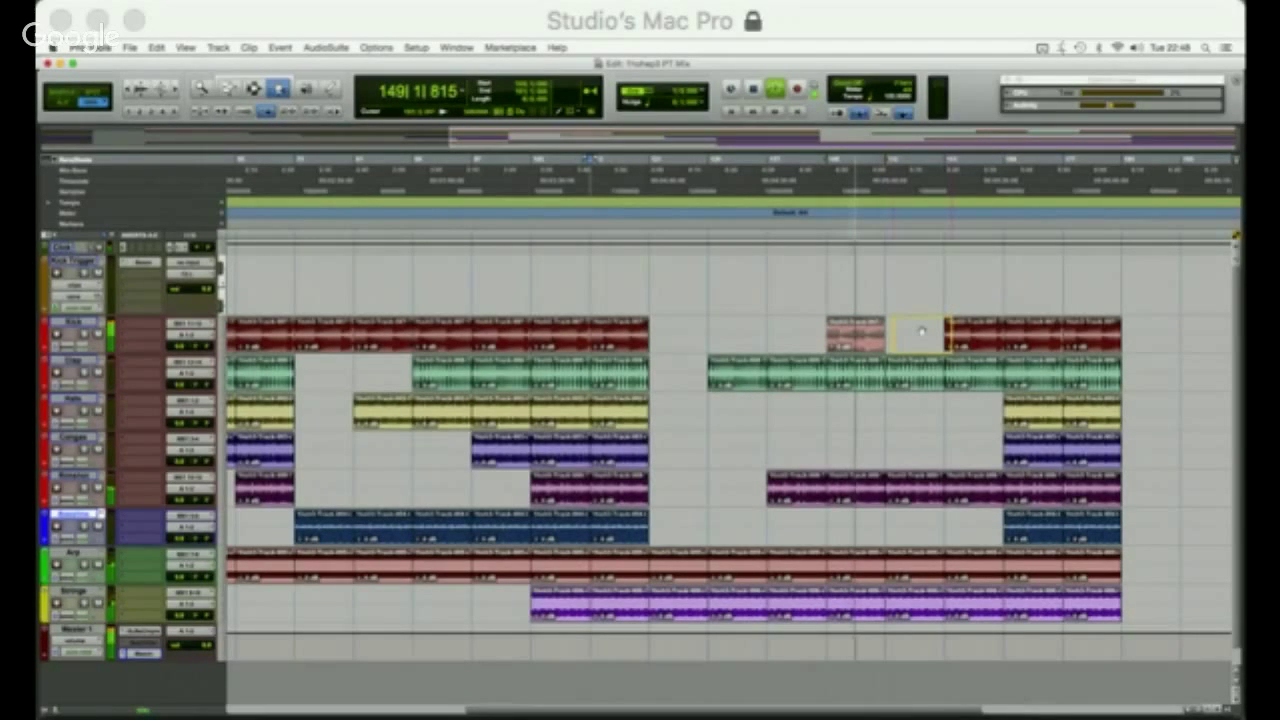
drag(922, 331, 913, 332)
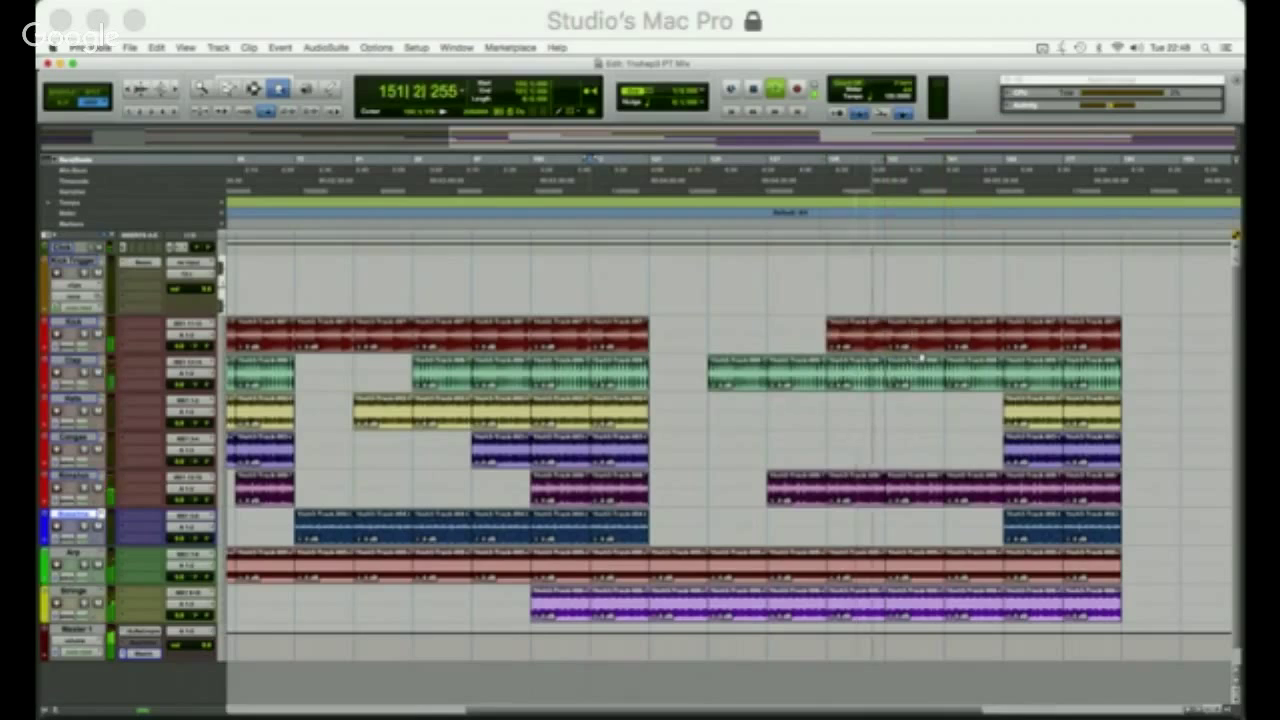
Restart playback from just before bar 153 to hear the new section.
key(F7)
key(space)
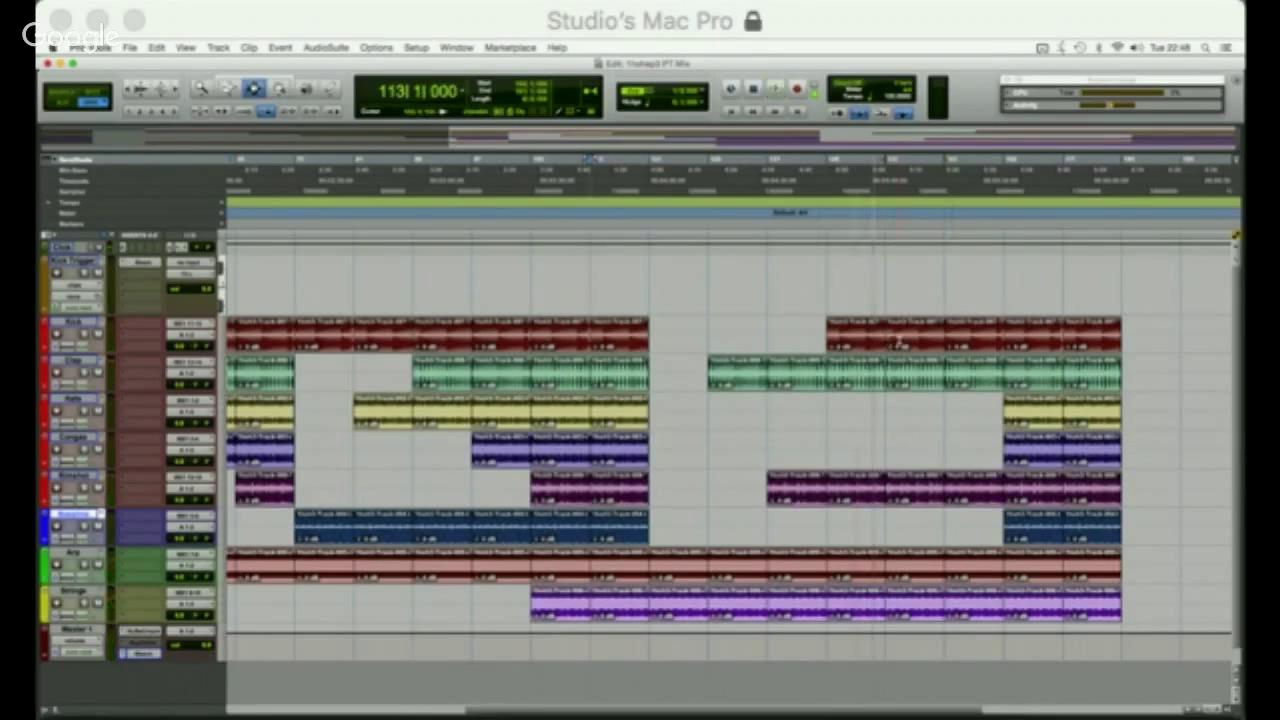
key(space)
key(space)
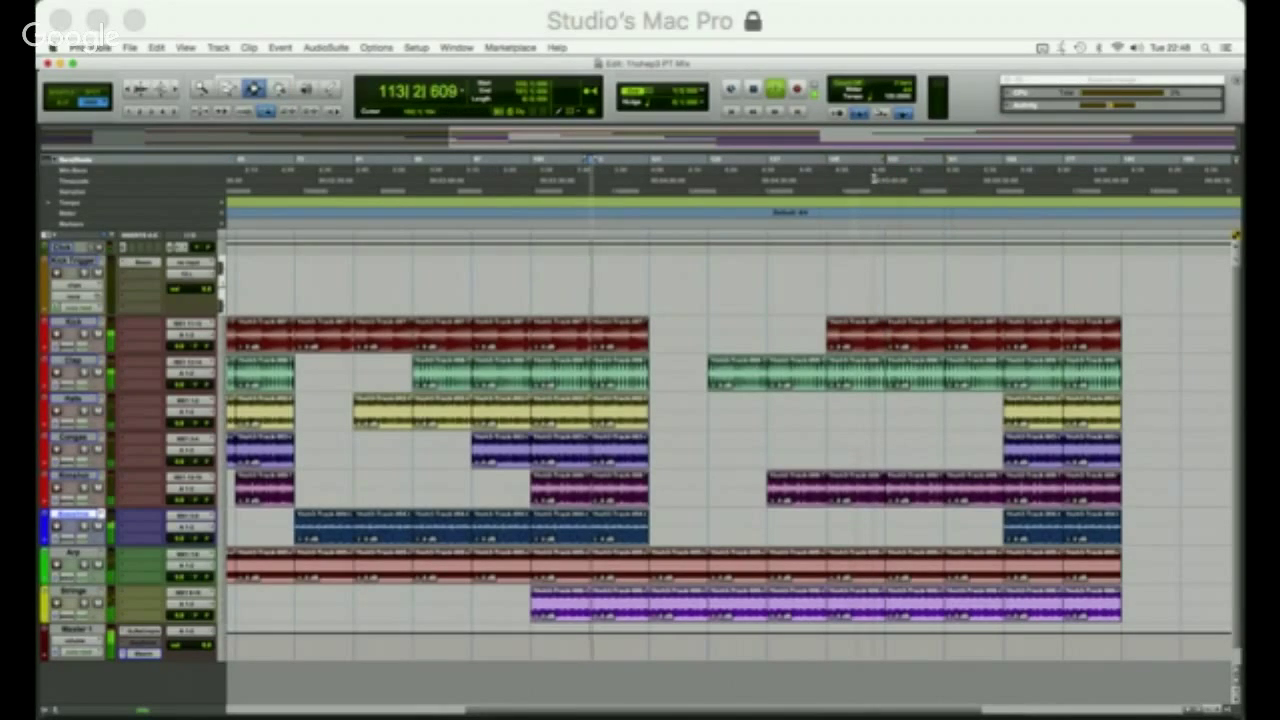
click(875, 179)
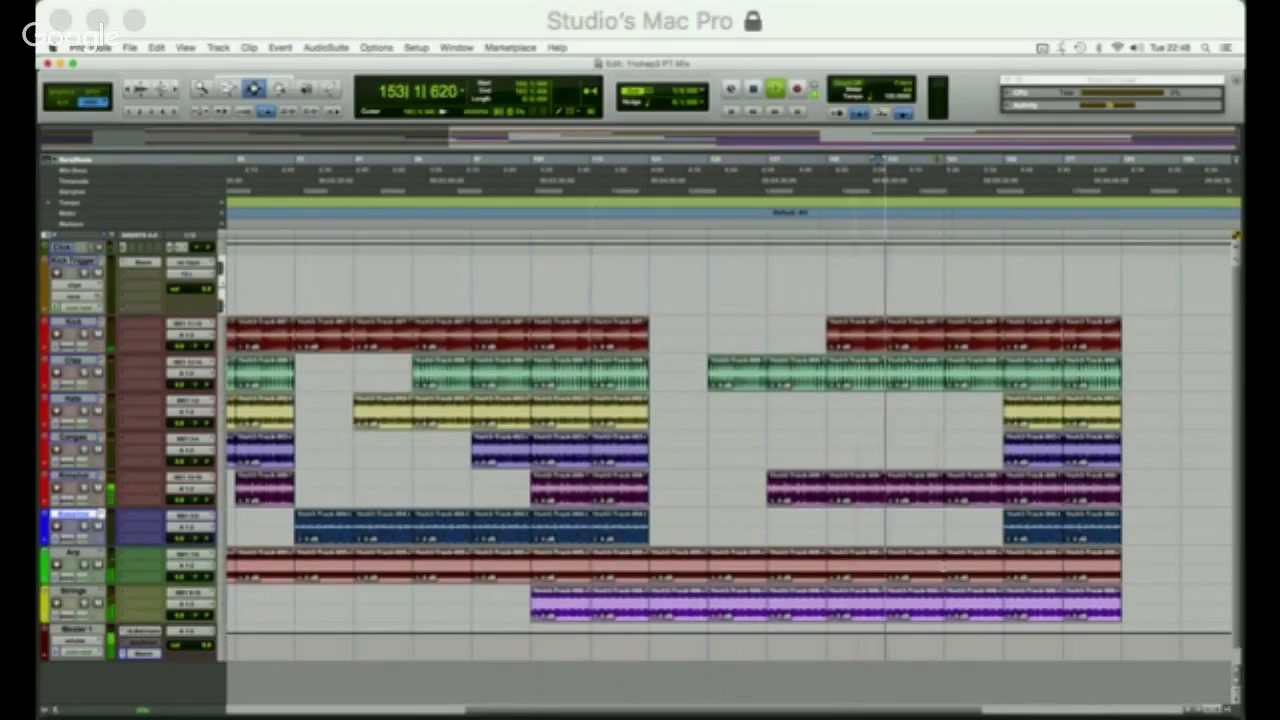
Copy the pair of bass clips at bar 169 to bar 153.
key(F8)
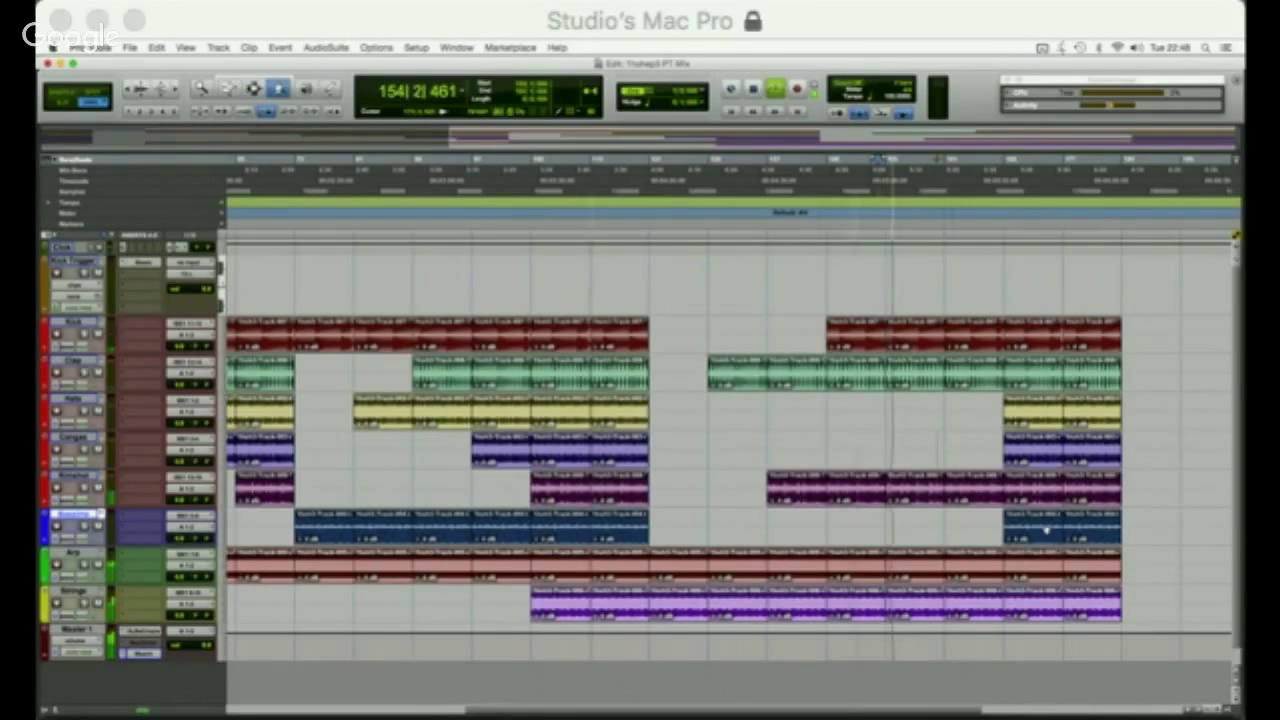
click(1046, 530)
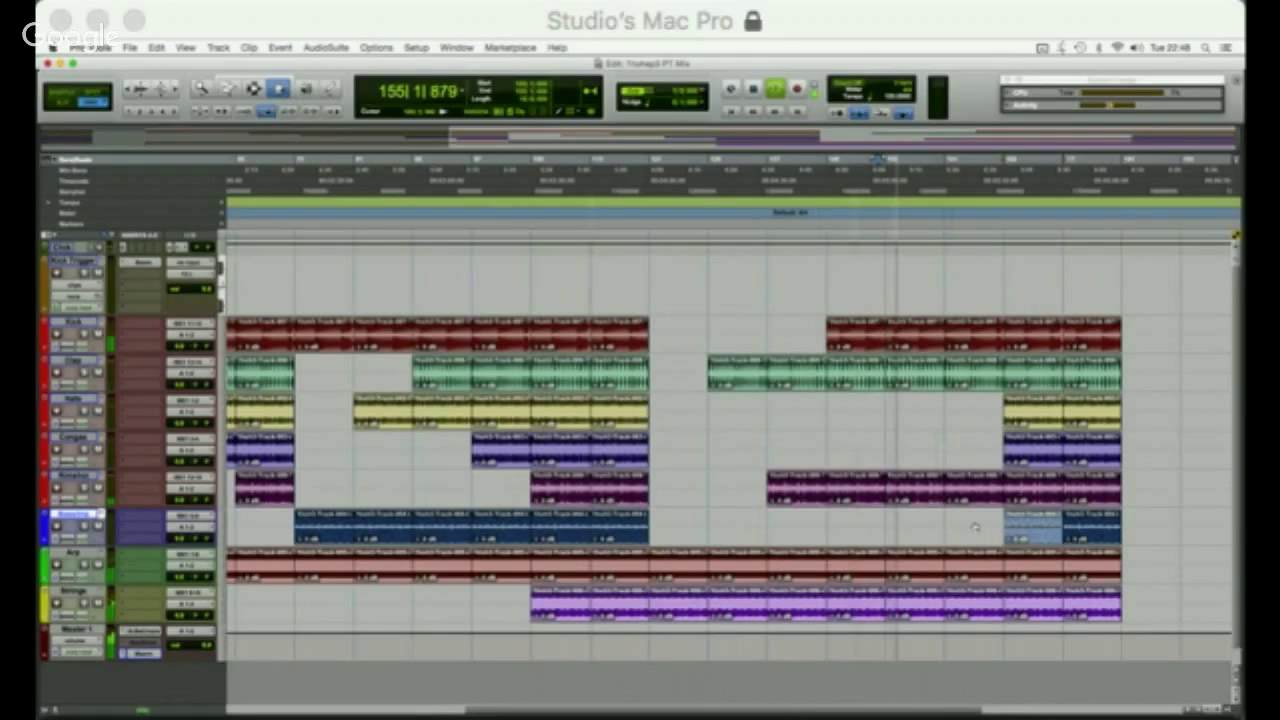
drag(1004, 527, 886, 527)
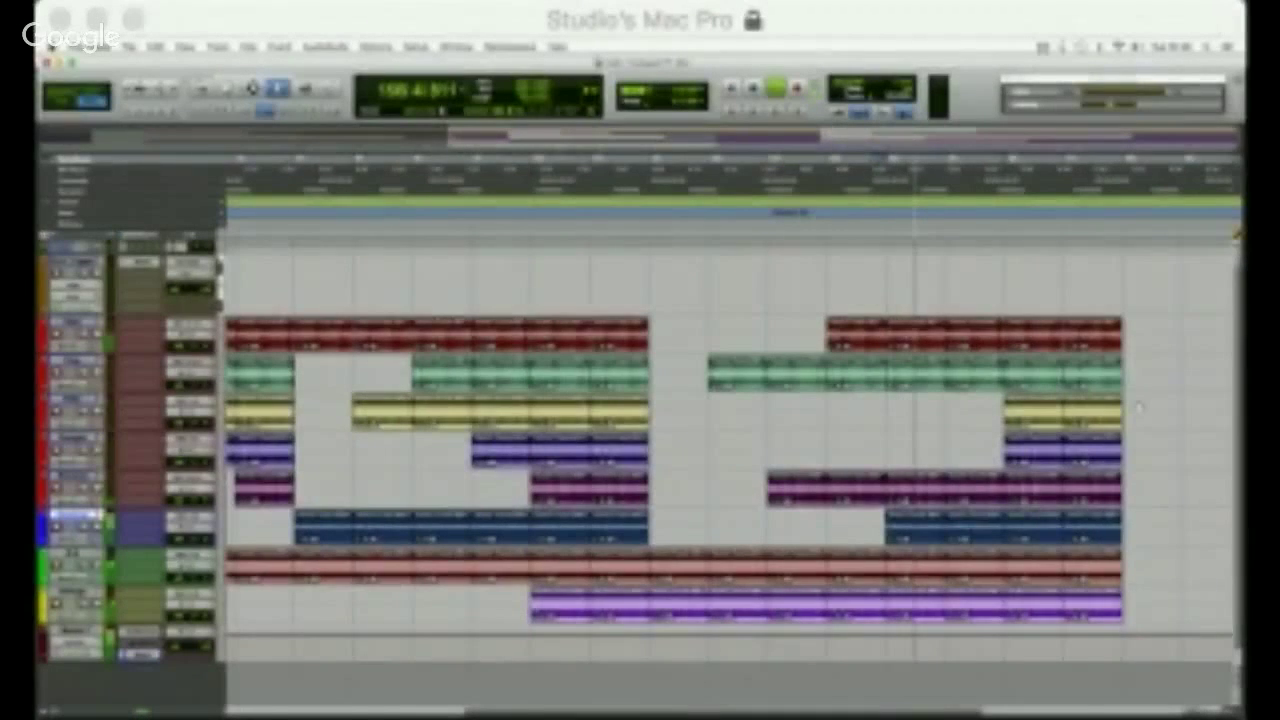
Copy the Hats clip at bar 169 to bar 161.
scroll(1139, 407, right, 3)
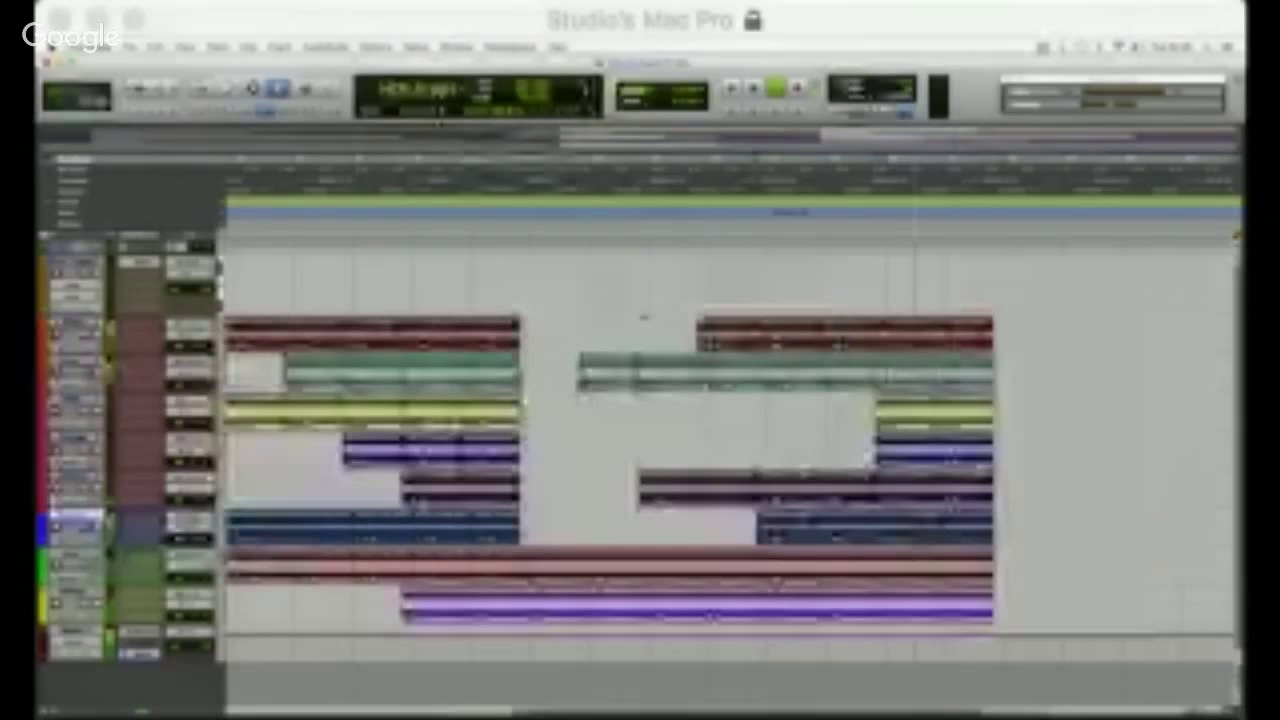
scroll(645, 317, right, 2)
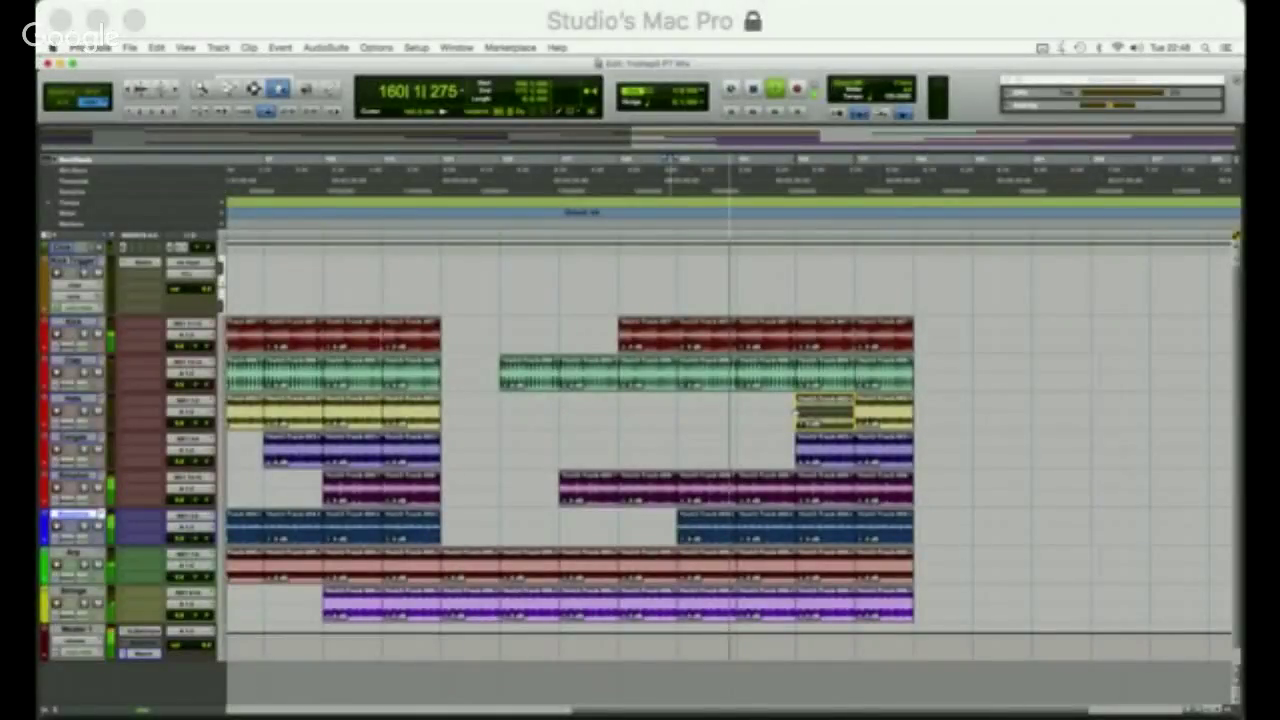
drag(796, 412, 765, 411)
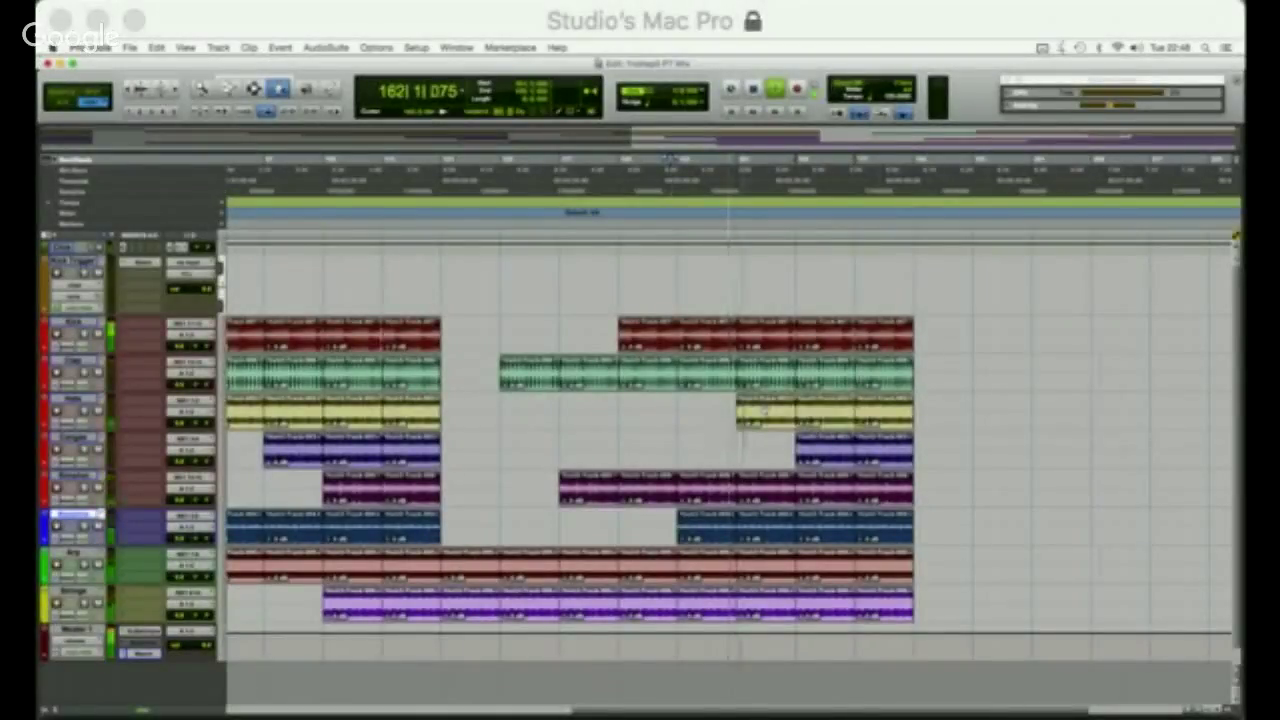
Duplicate the Kick and Clap clips from bars 169 to 185 once so both tracks extend to bar 201.
click(826, 336)
shift+click(885, 338)
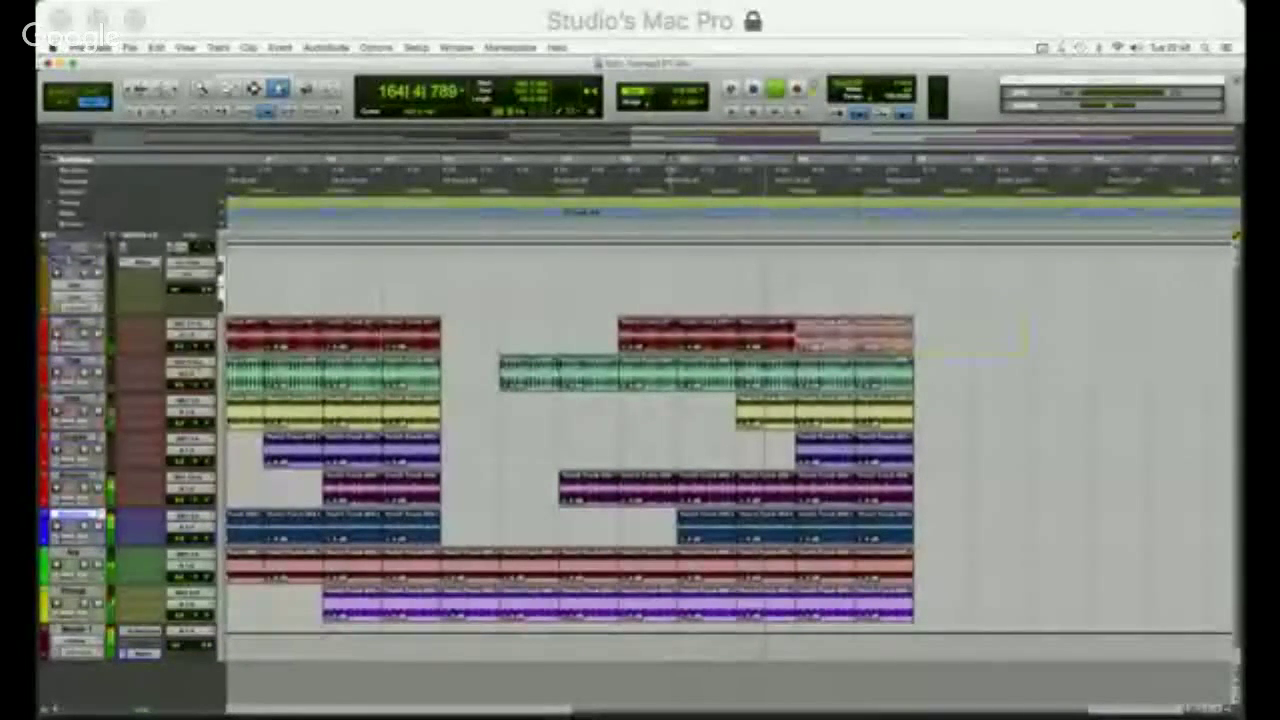
key(super+d)
shift+click(886, 383)
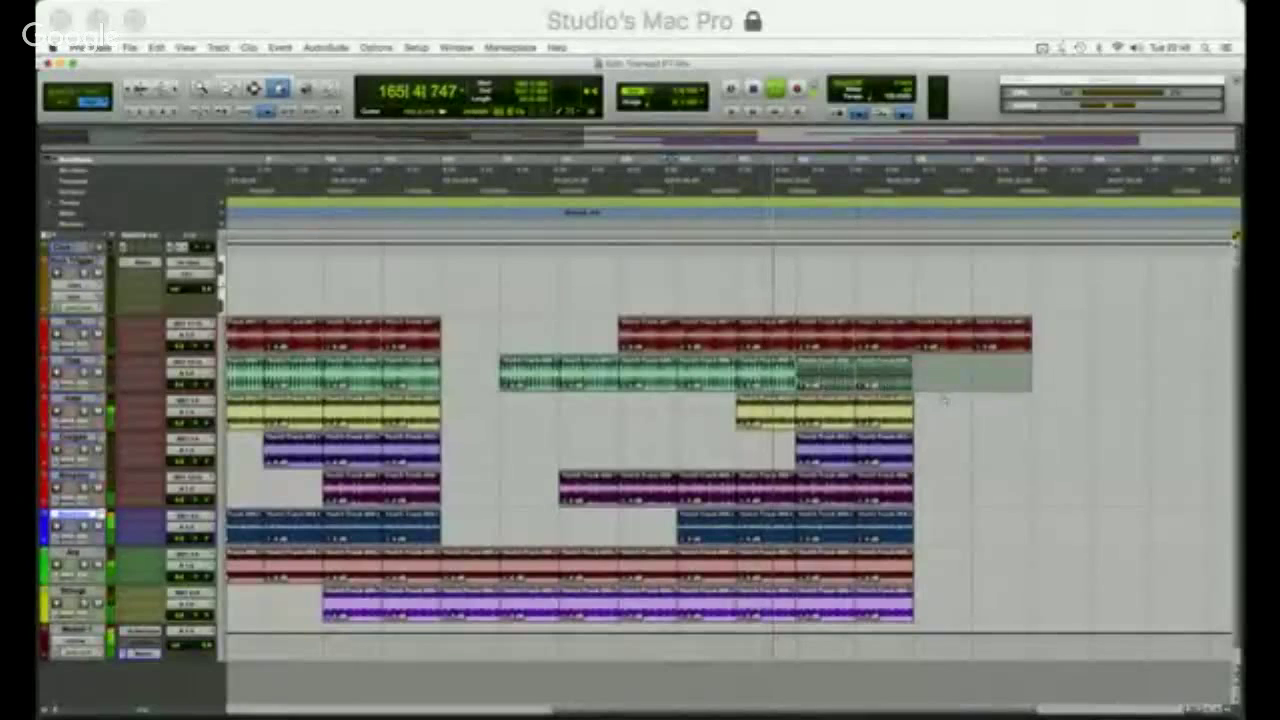
click(943, 398)
drag(795, 374, 915, 374)
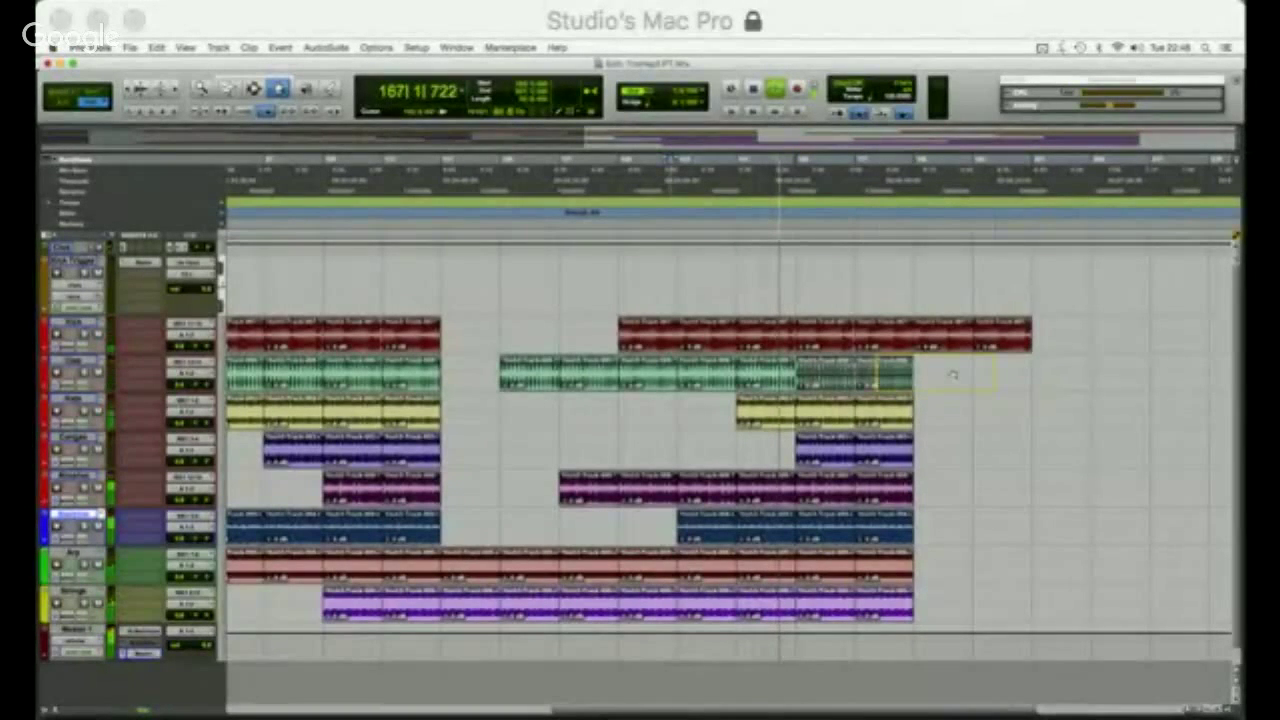
key(super+d)
click(946, 444)
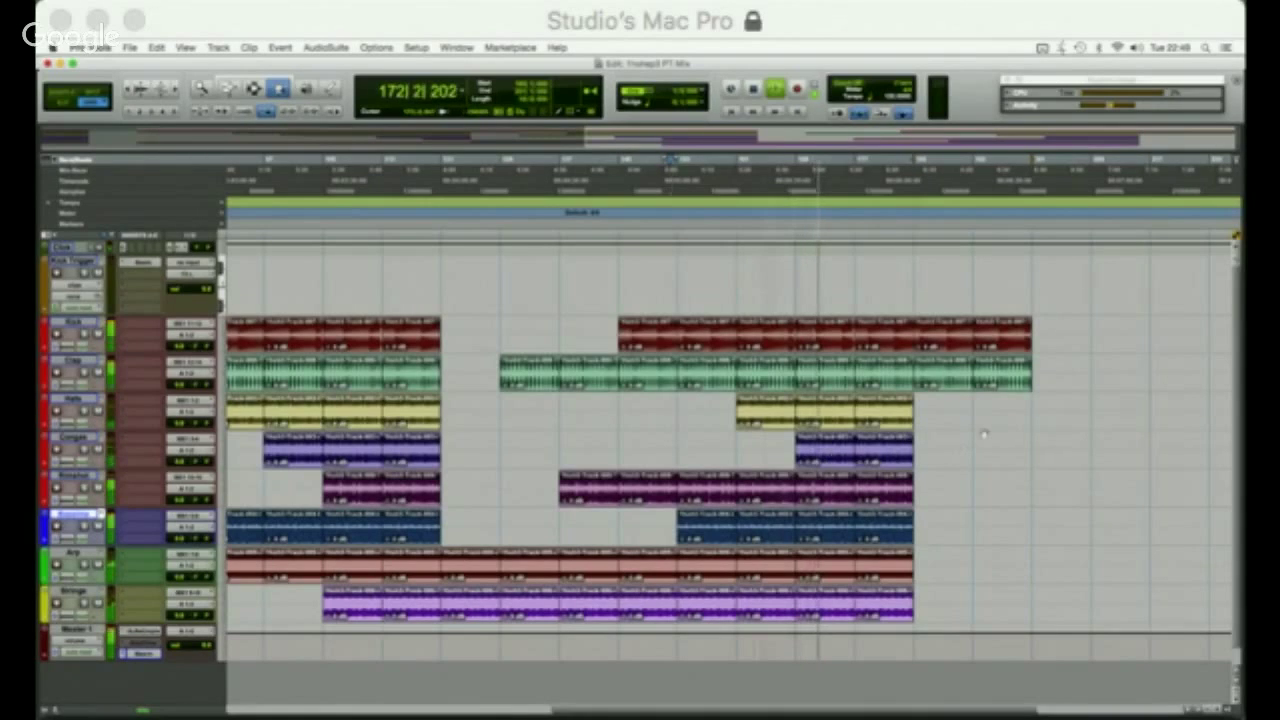
Duplicate the Arp clips from bars 169 to 185 twice so the track runs to bar 217.
click(845, 532)
click(843, 573)
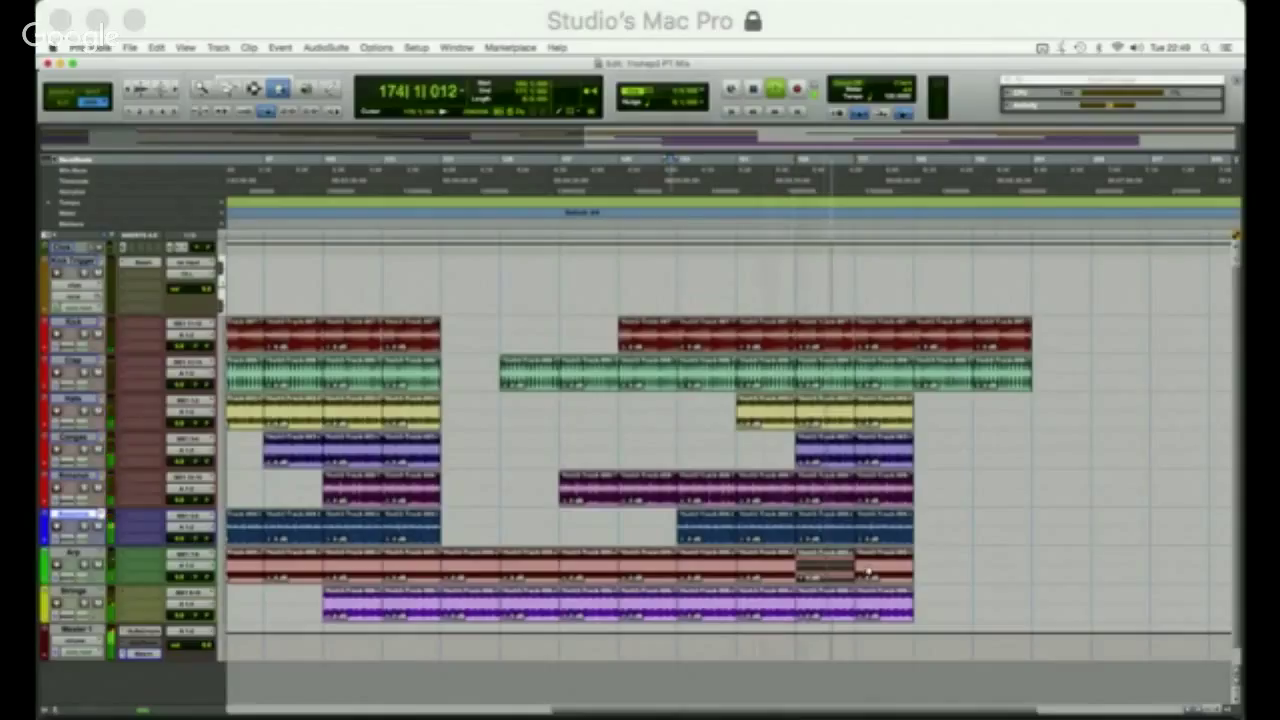
shift+click(868, 567)
key(super+d)
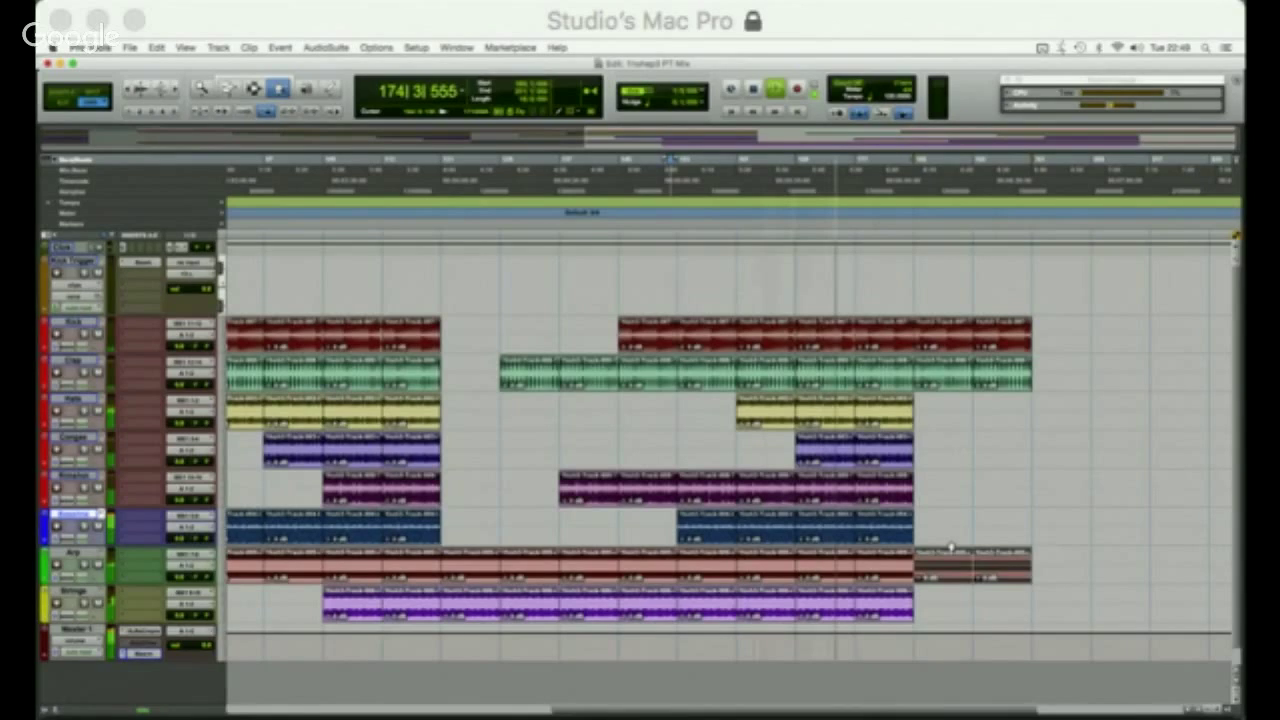
key(super+d)
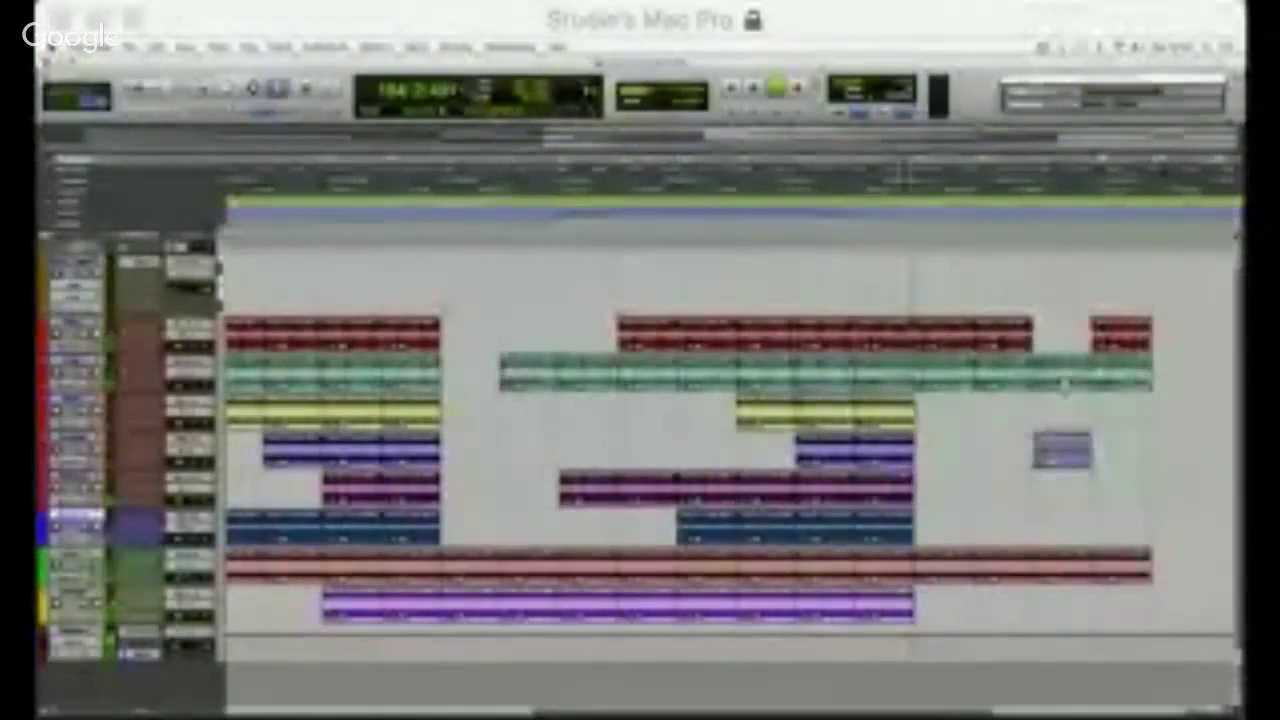
Delete the stray Congas clip and the Kick and Clap clips that lie after bar 201.
key(Delete)
click(1066, 372)
shift+click(1121, 338)
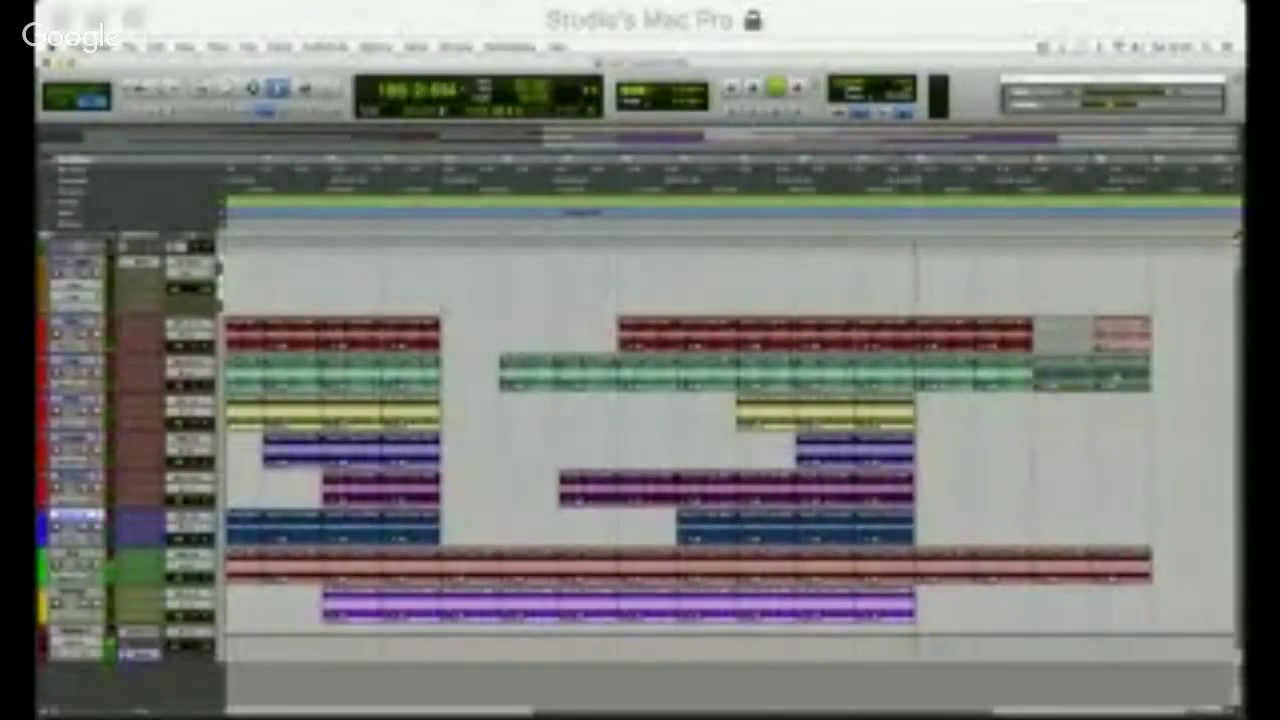
key(Delete)
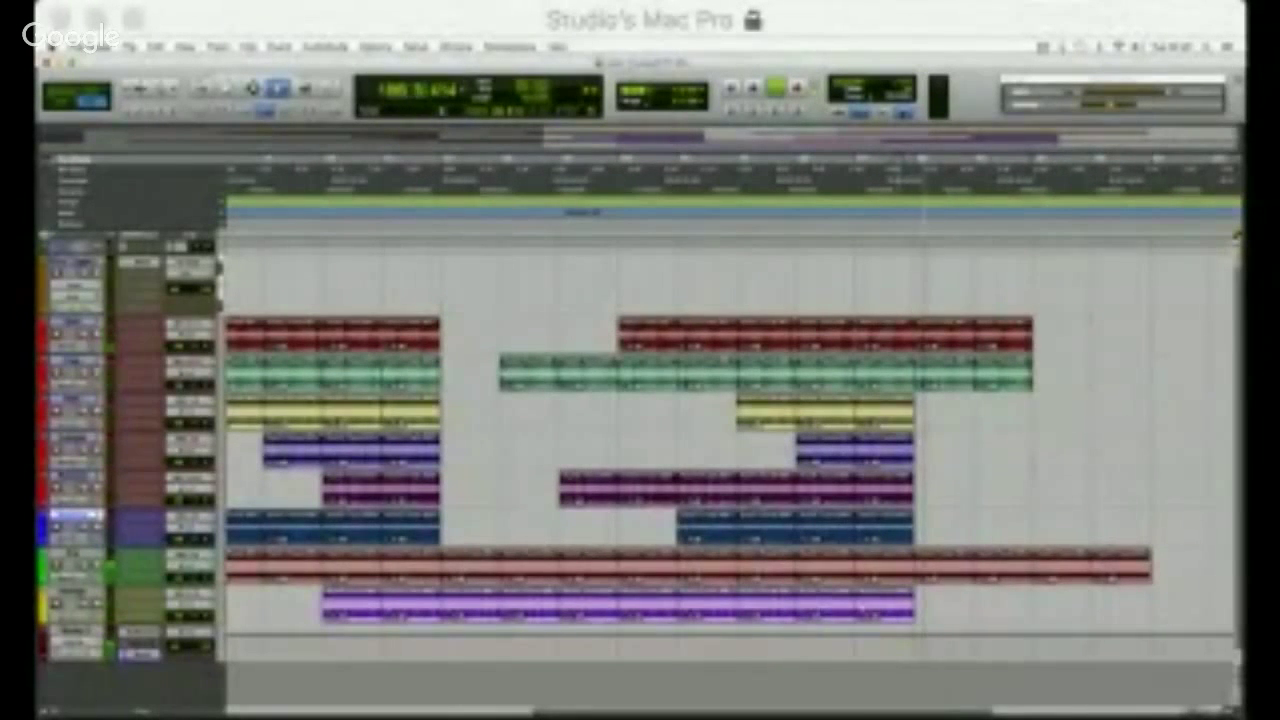
Duplicate the last two Strings clips so the track extends from bar 185 to bar 217.
click(846, 606)
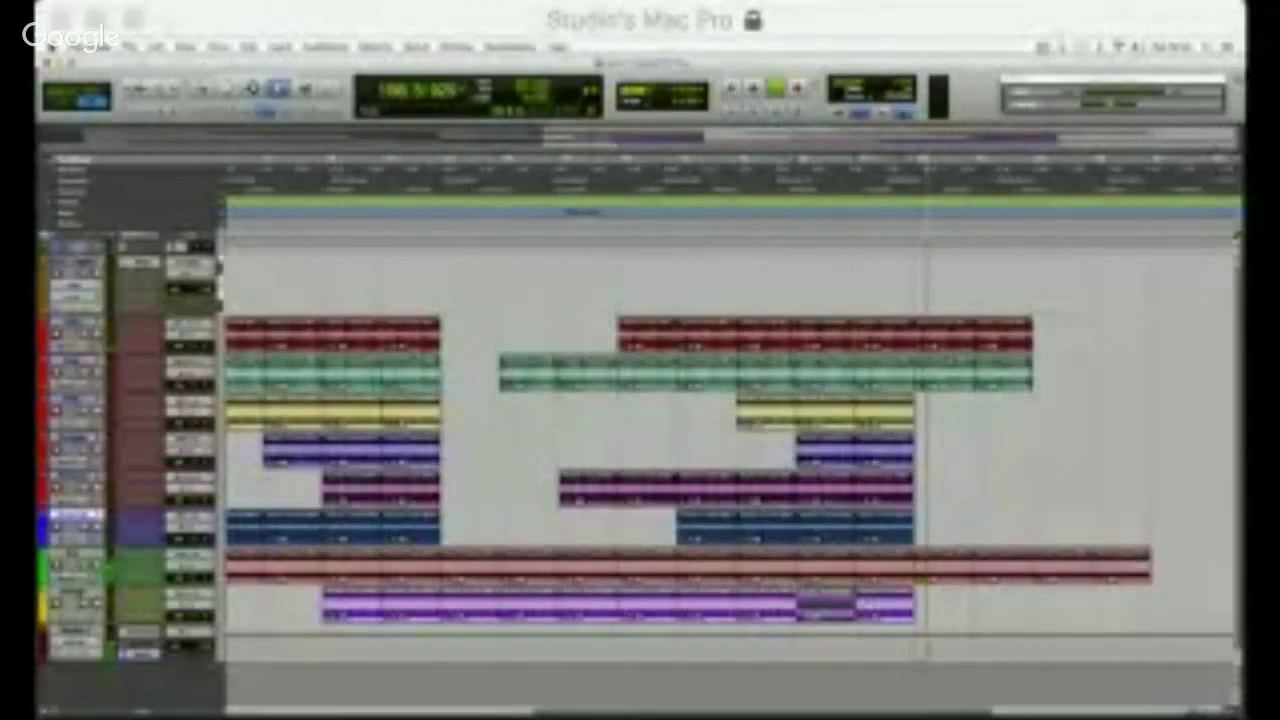
click(870, 607)
key(super+d)
key(super+d)
key(super+d)
key(super+d)
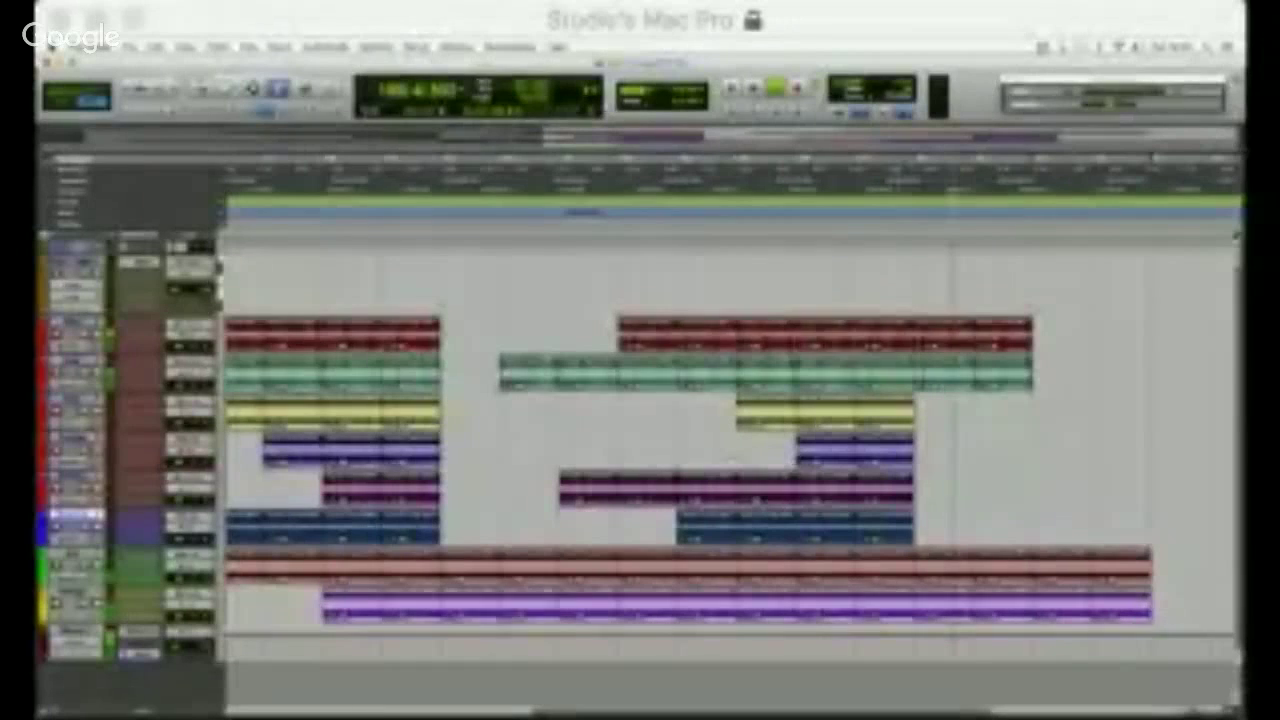
Stop playback and move the four Kick Trigger clips from bar 1 to bar 17.
scroll(733, 457, left, 4)
key(super+bracketleft)
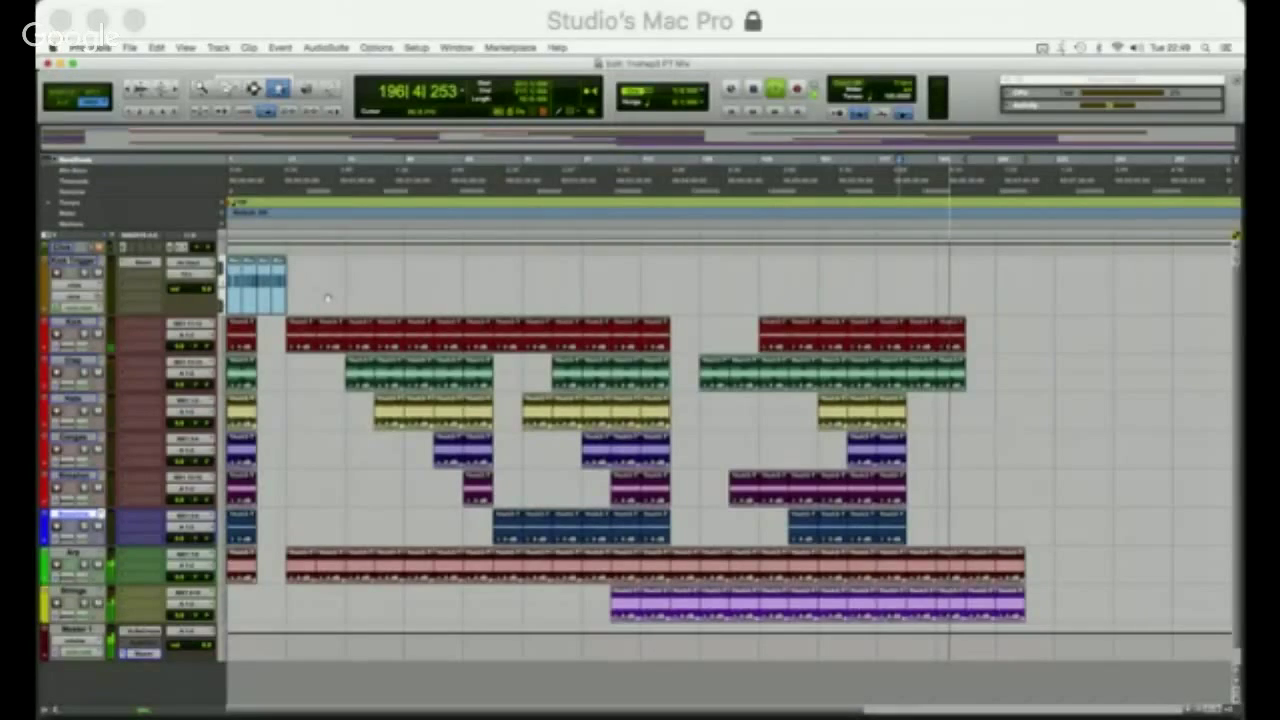
key(space)
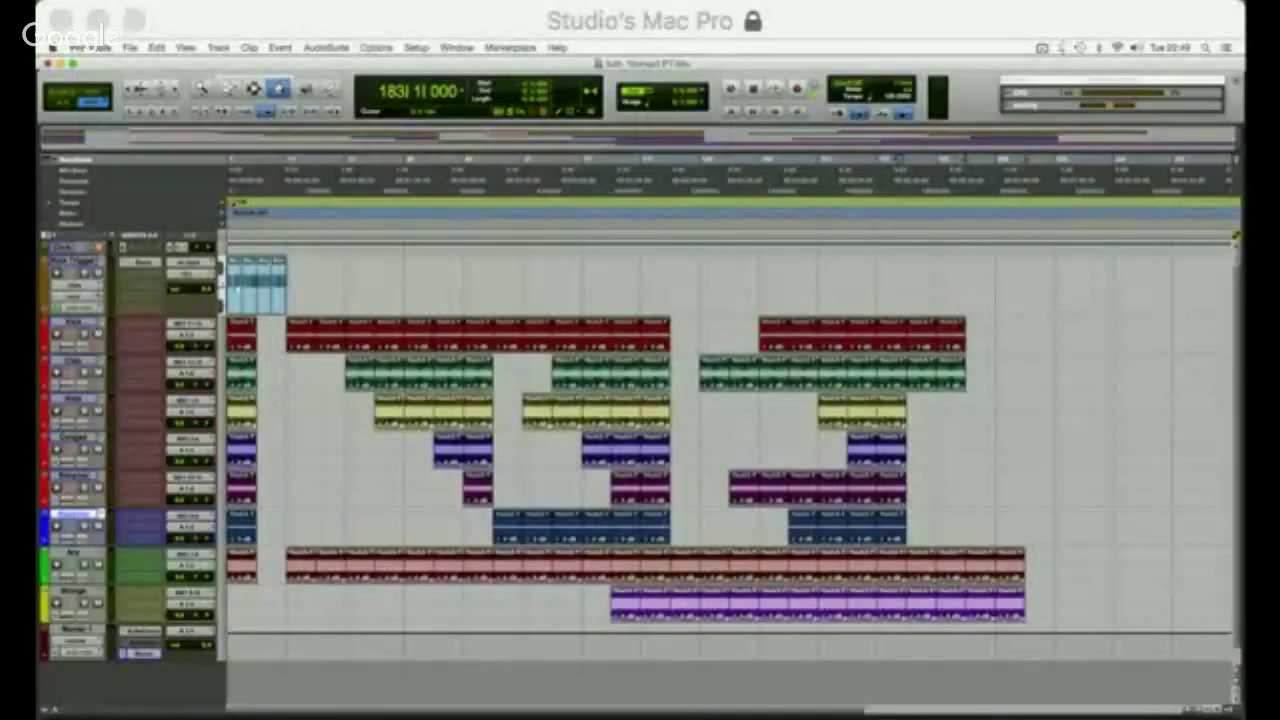
click(272, 287)
shift+click(272, 287)
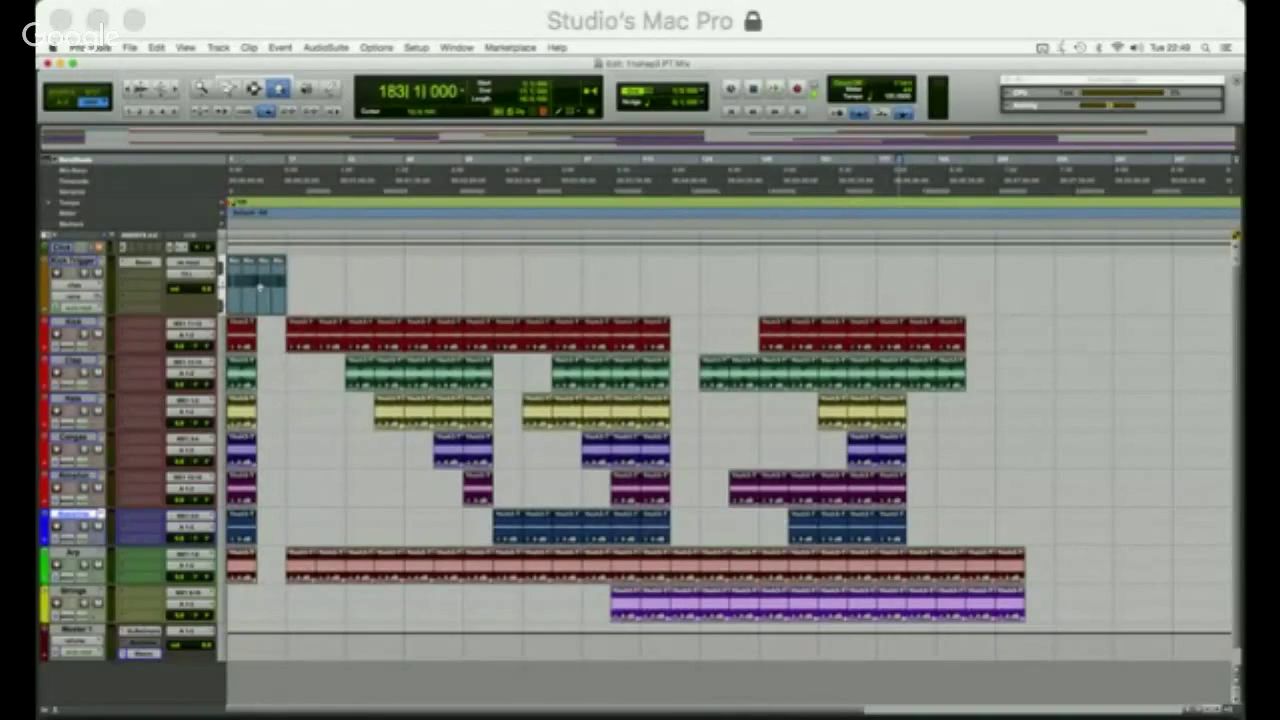
drag(233, 290, 289, 291)
Duplicate the Kick Trigger clips repeatedly to fill bars 17 to 217, and remove any excess beyond that.
key(super+d)
key(super+d)
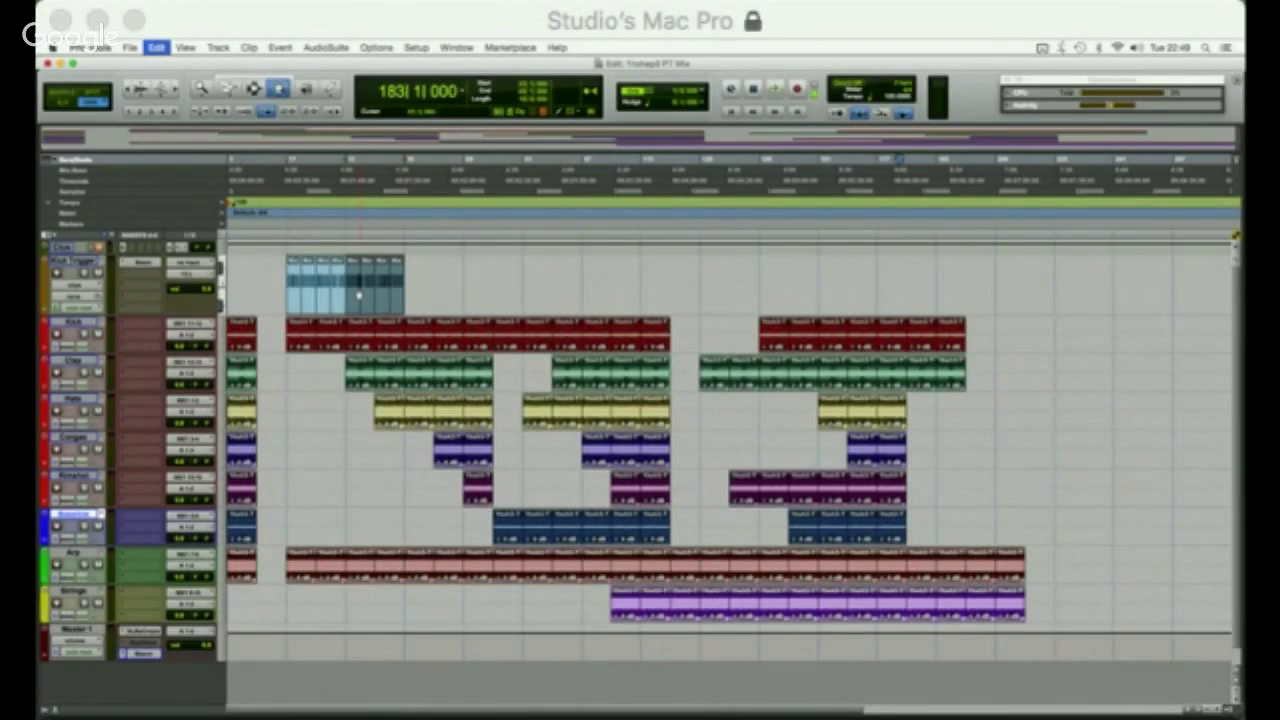
key(super+d)
key(super+d)
key(super+d)
key(super+d)
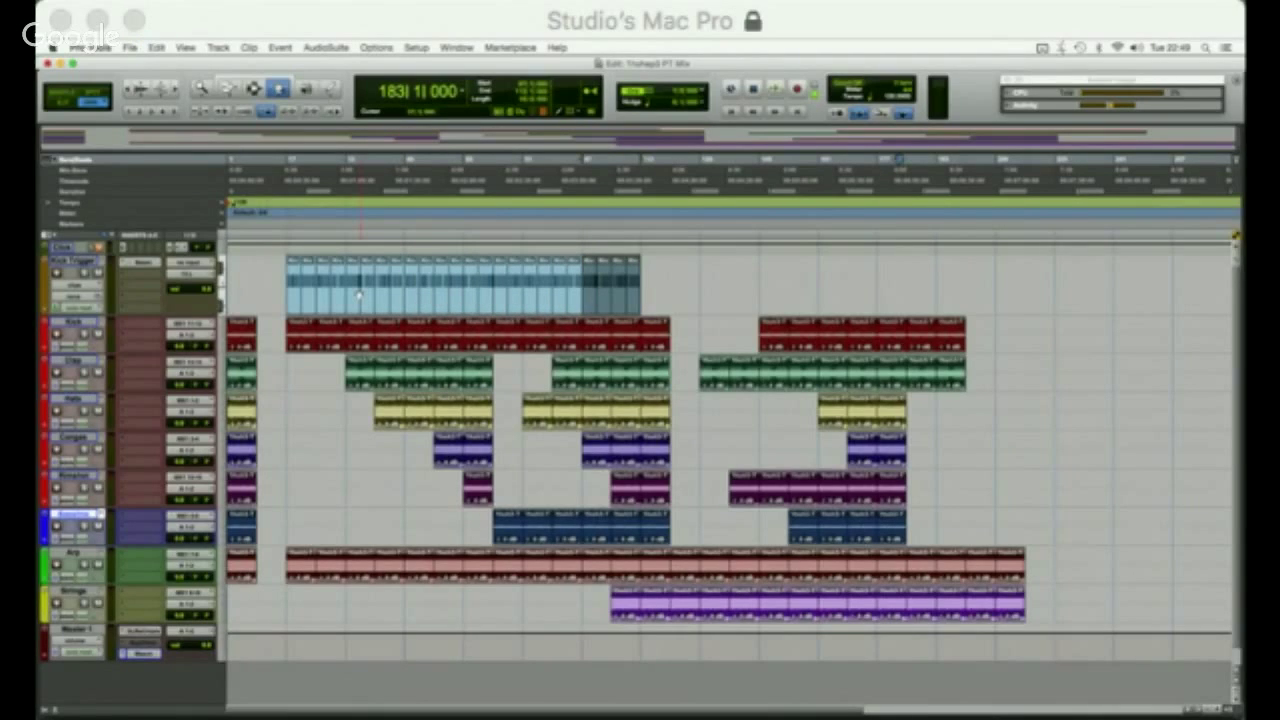
key(super+d)
key(super+d)
key(super+d)
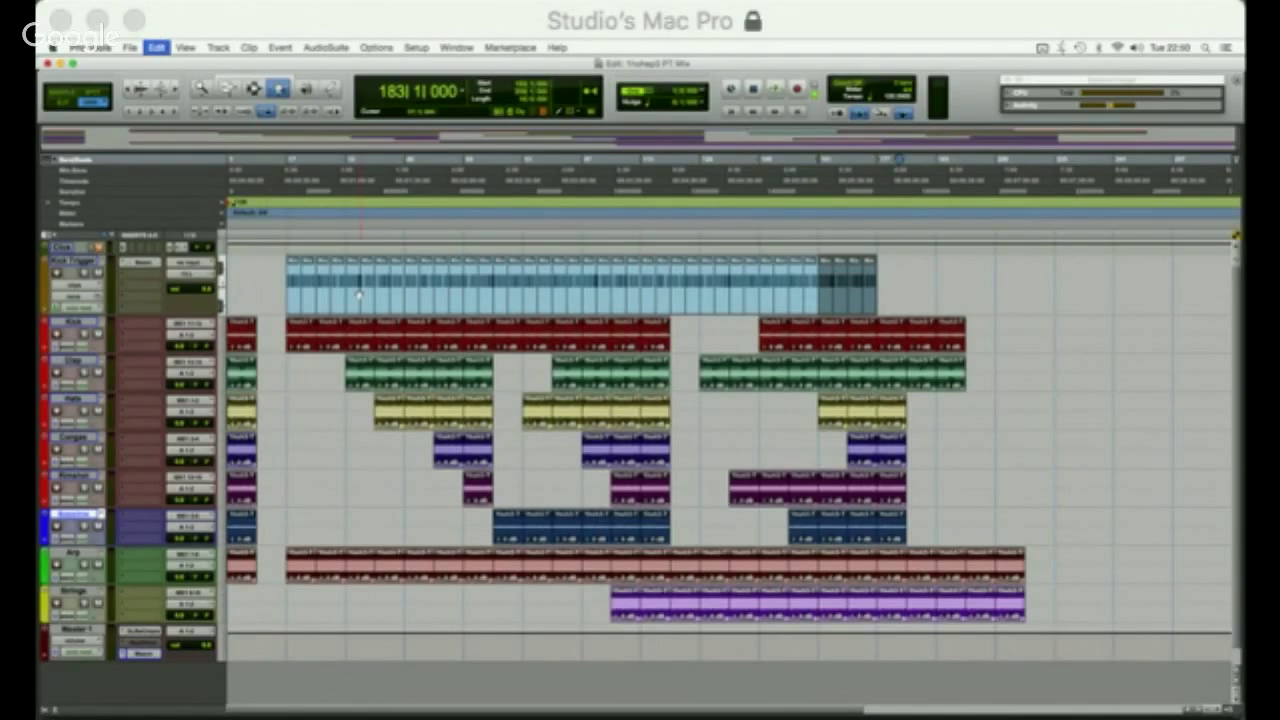
key(super+d)
key(super+d)
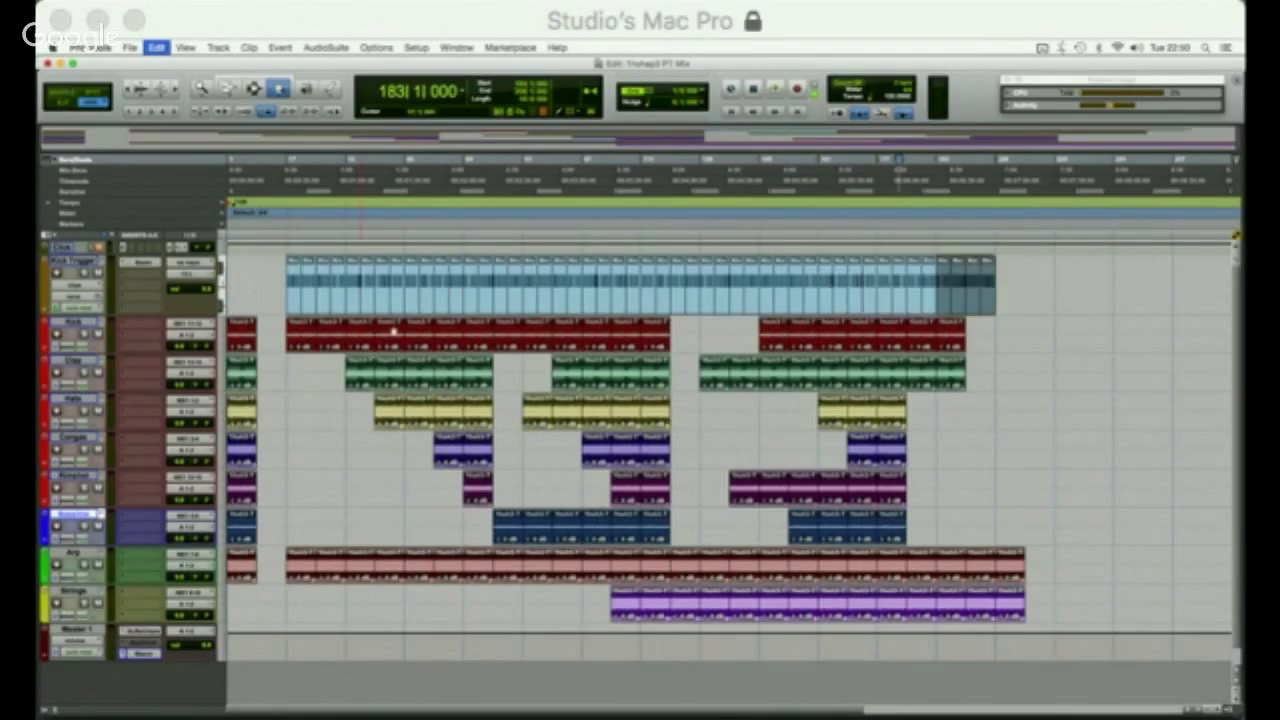
key(super+d)
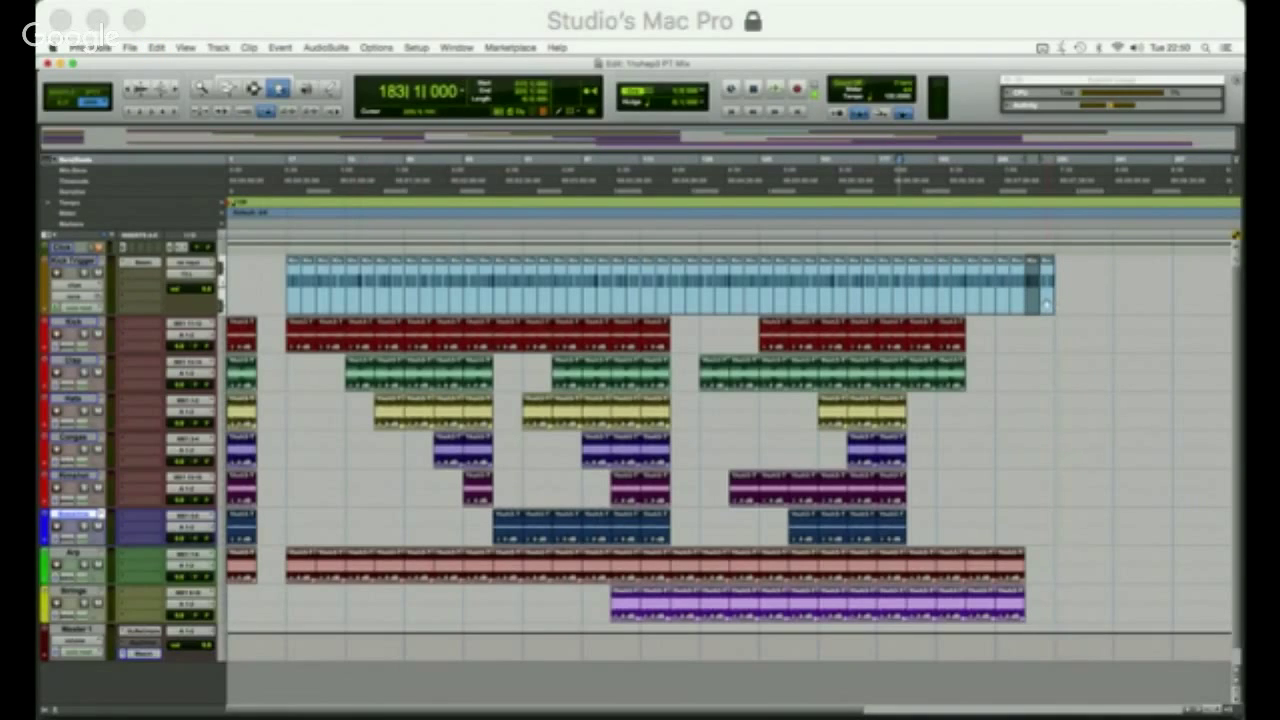
key(super+z)
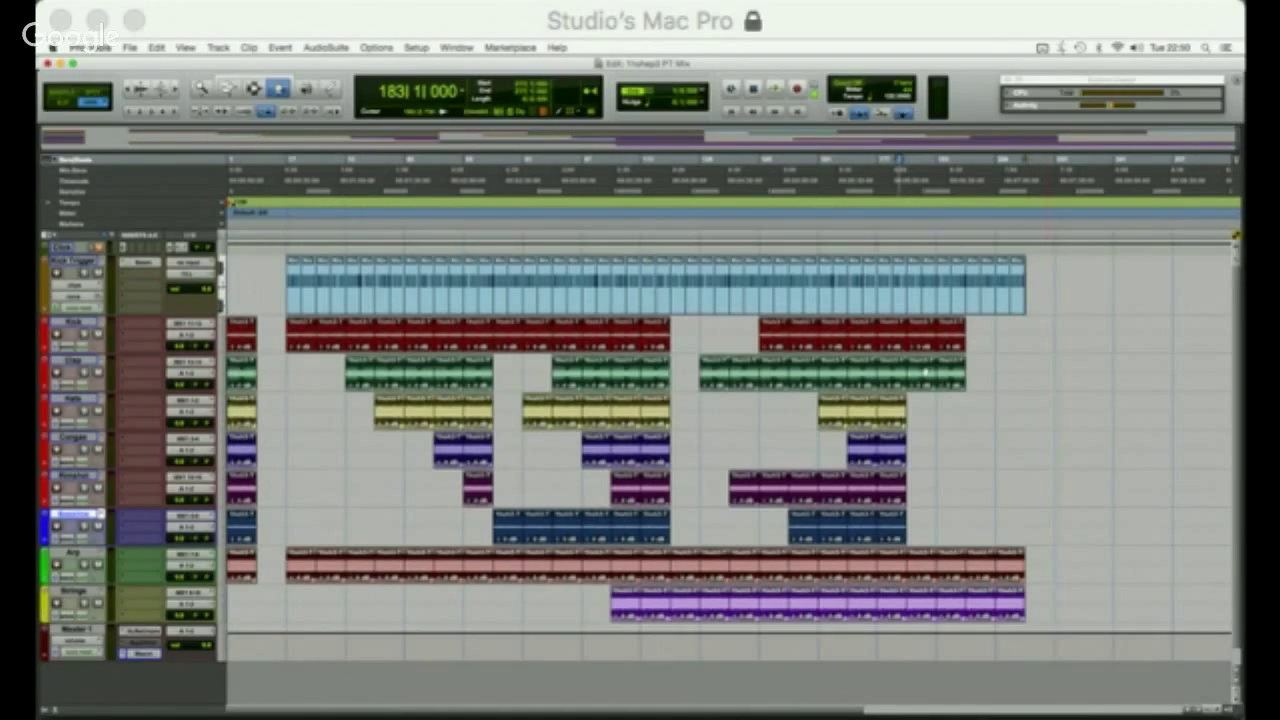
Delete the Kick Trigger clips between bars 121 and 145 and between bars 73 and 89.
drag(670, 305, 747, 305)
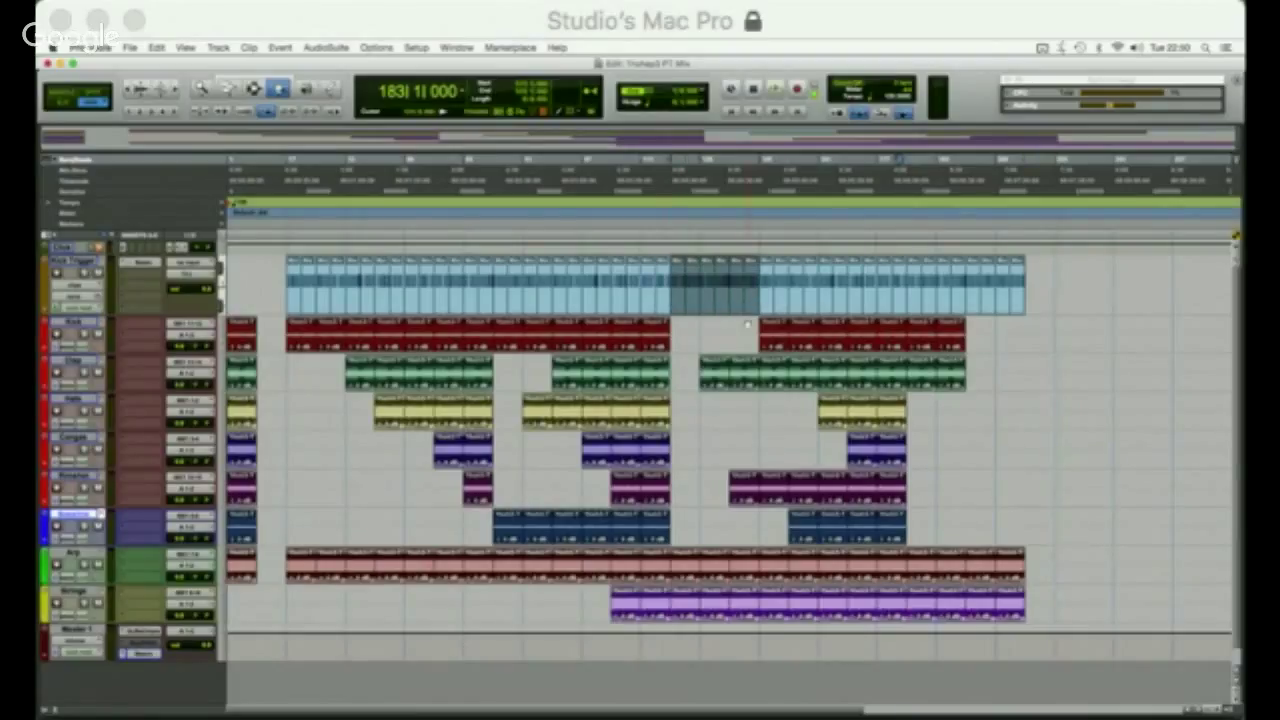
key(Delete)
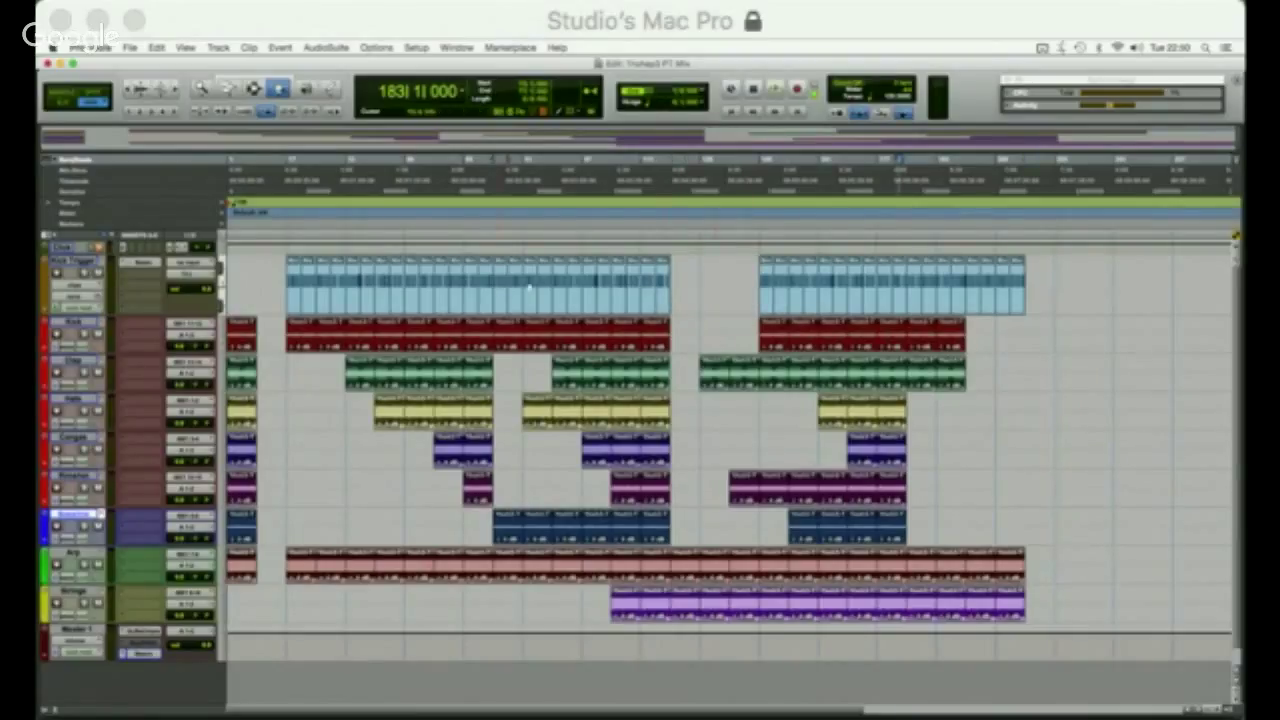
drag(508, 295, 550, 298)
key(Delete)
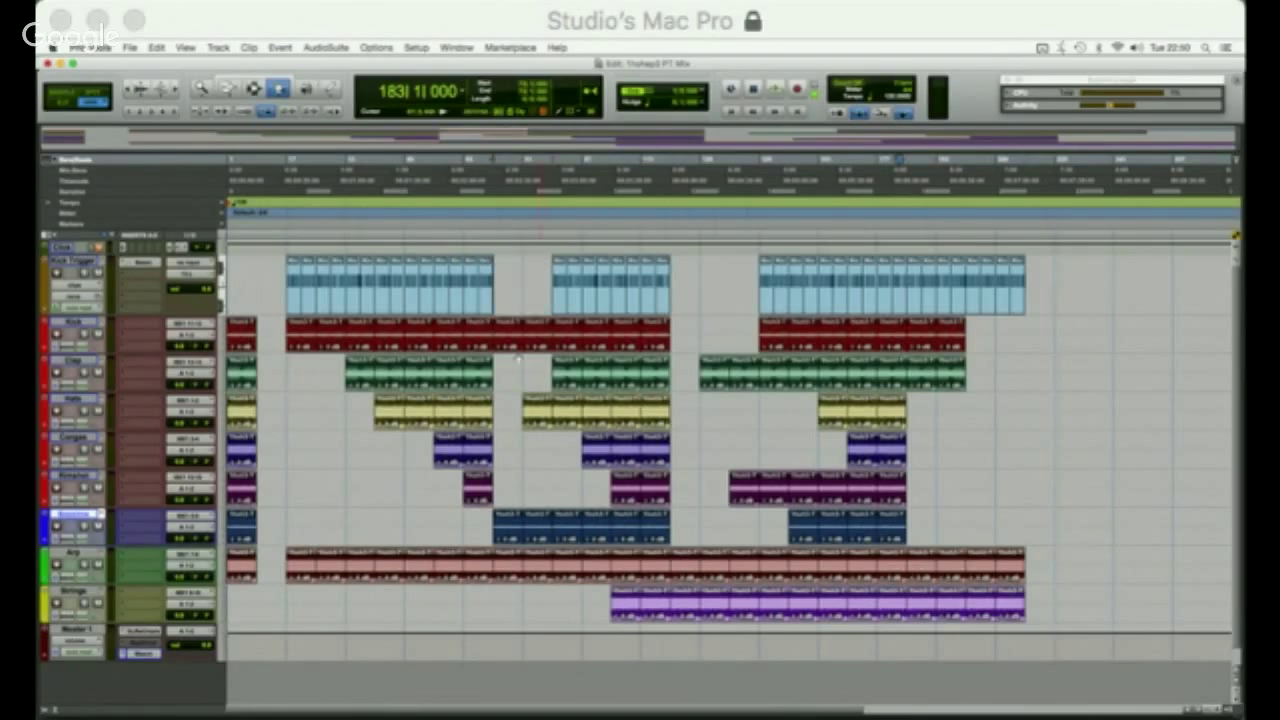
Select the opening clips at bar 1 on all tracks from Kick to Arp and mute them.
click(265, 295)
click(244, 418)
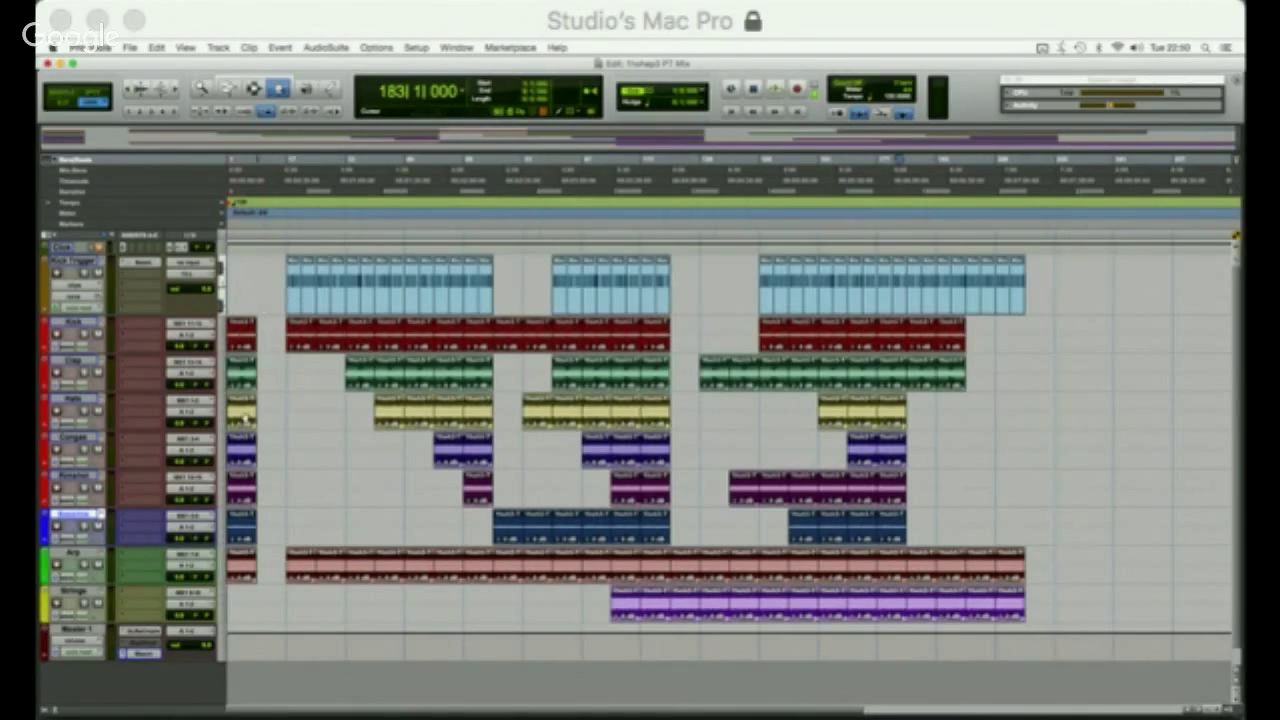
click(243, 336)
shift+click(242, 566)
shift+click(242, 528)
shift+click(241, 498)
shift+click(240, 458)
shift+click(243, 418)
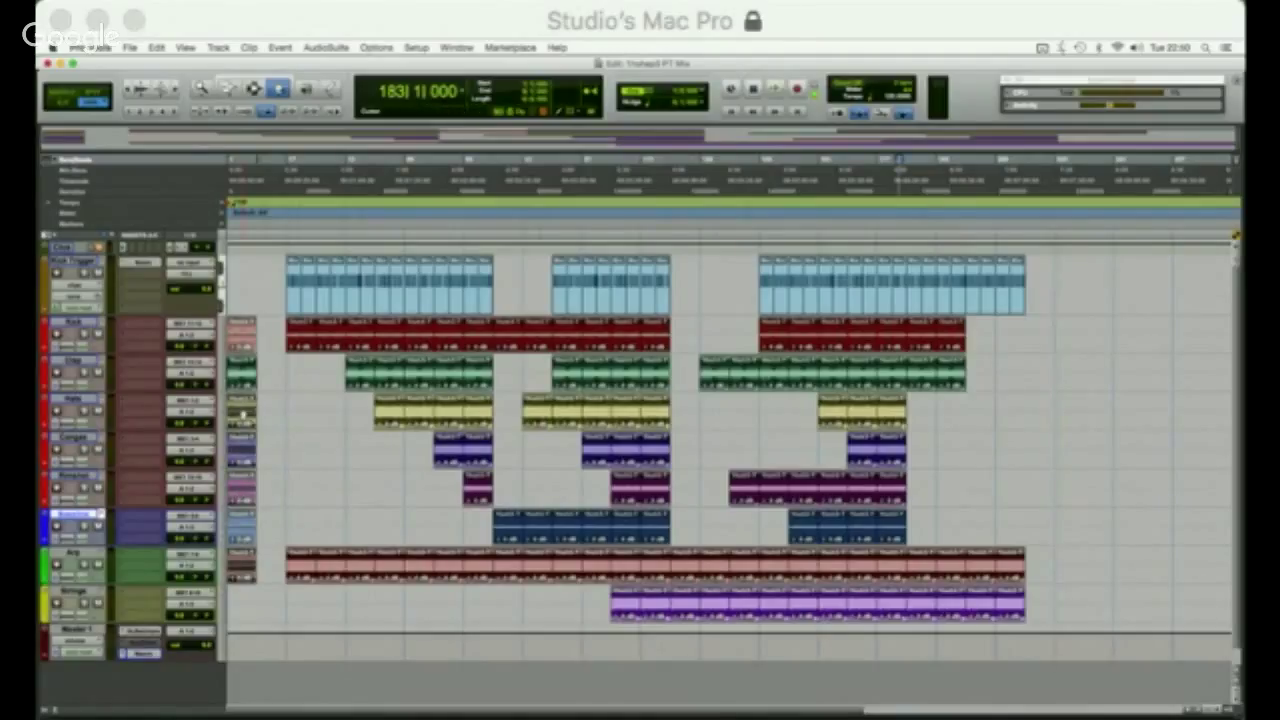
shift+click(243, 377)
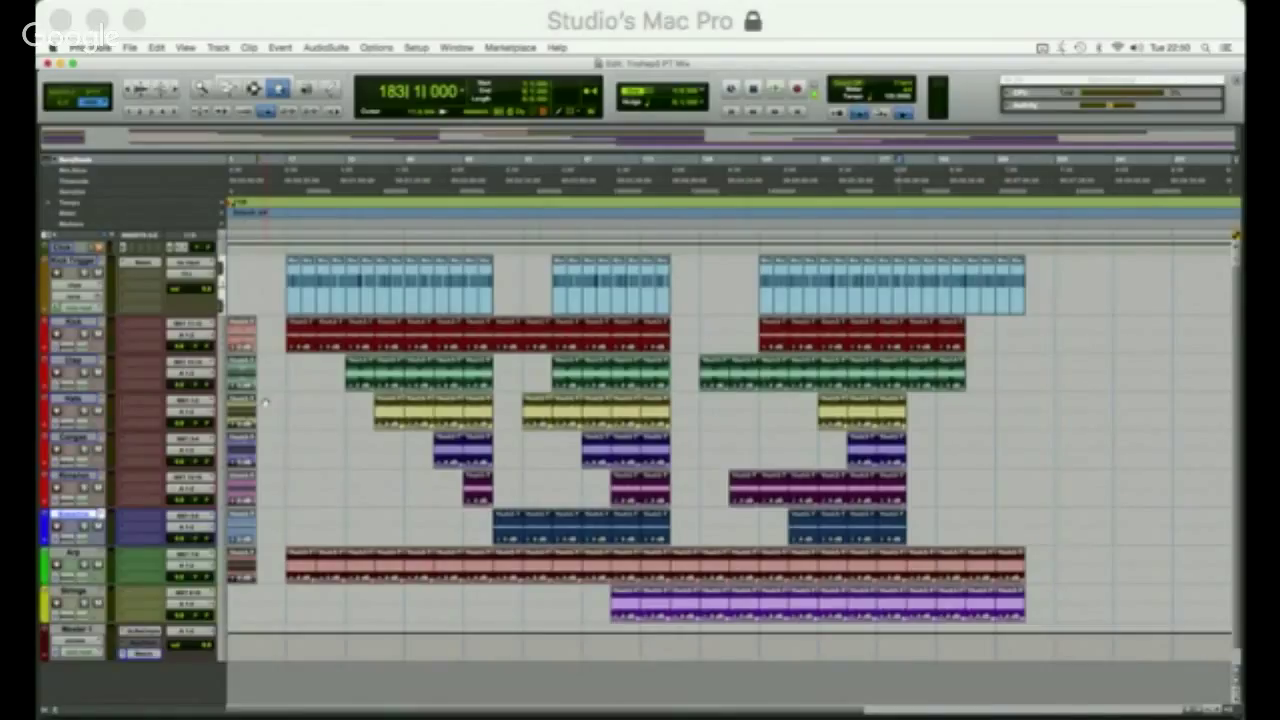
key(super+c)
click(371, 498)
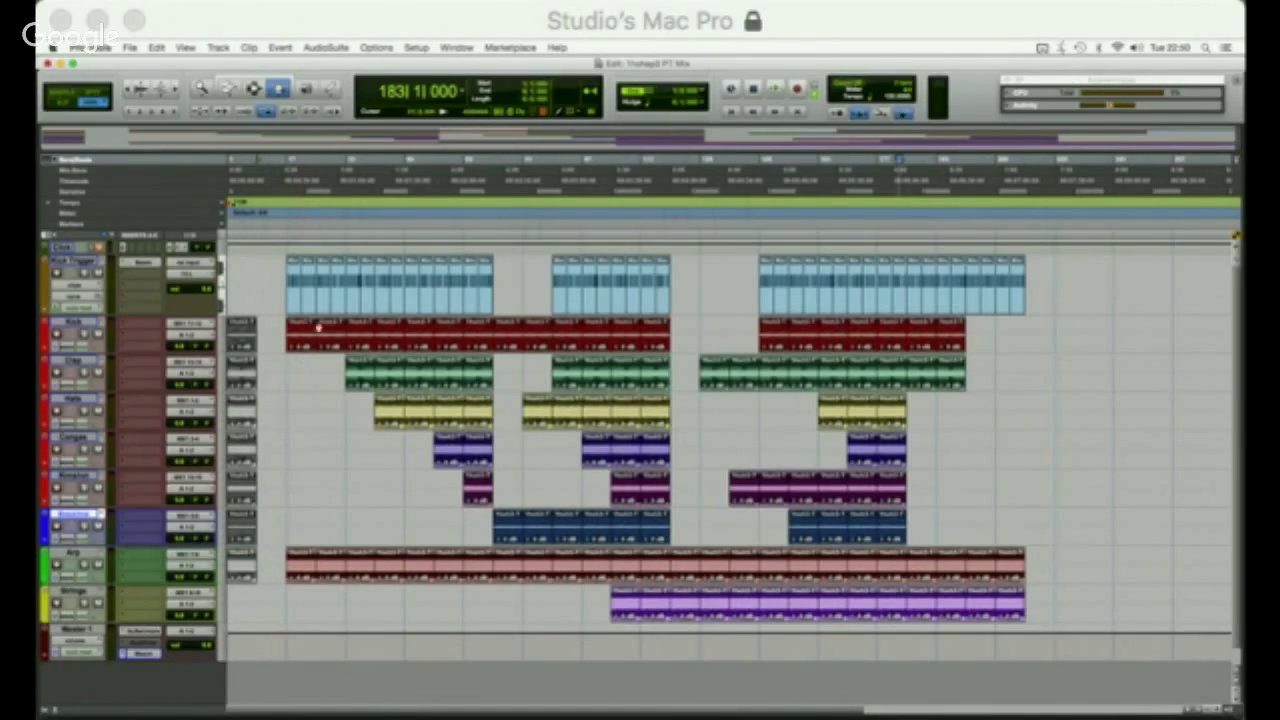
In the Mix window, select the tracks Kick through Rimshot and route their outputs to stereo bus 16.
click(284, 175)
key(super+equal)
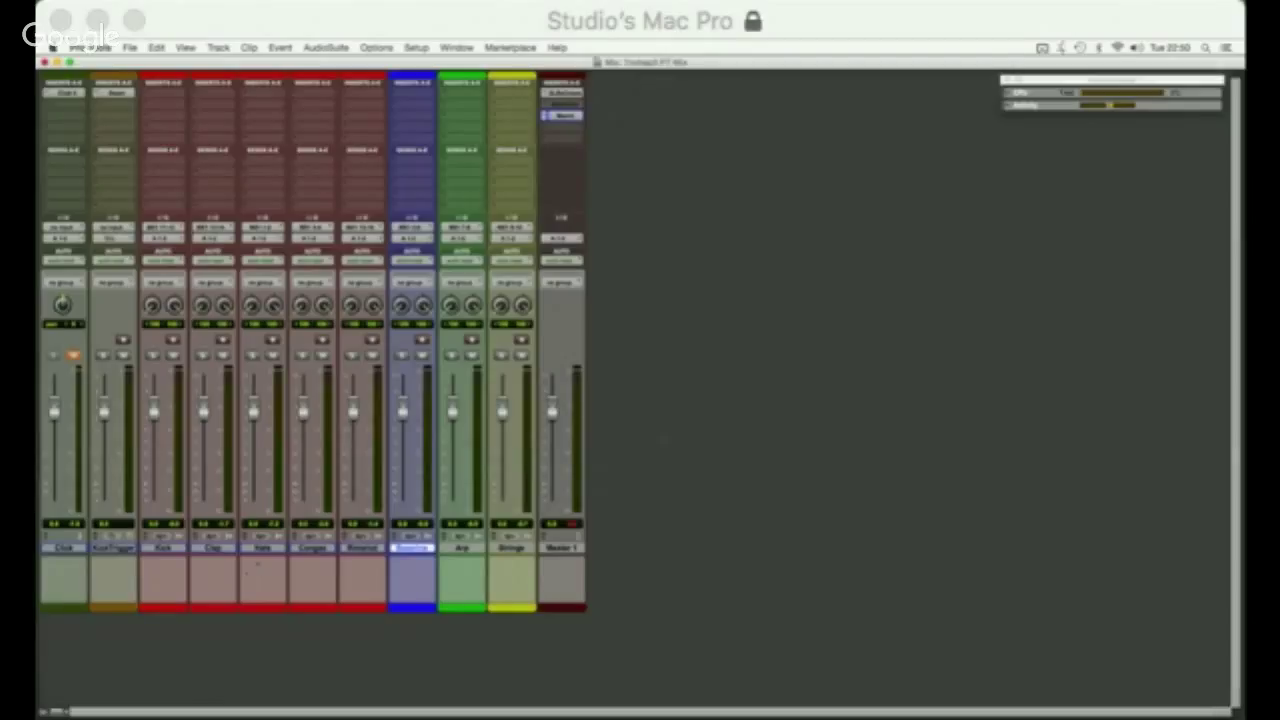
click(180, 549)
shift+click(352, 549)
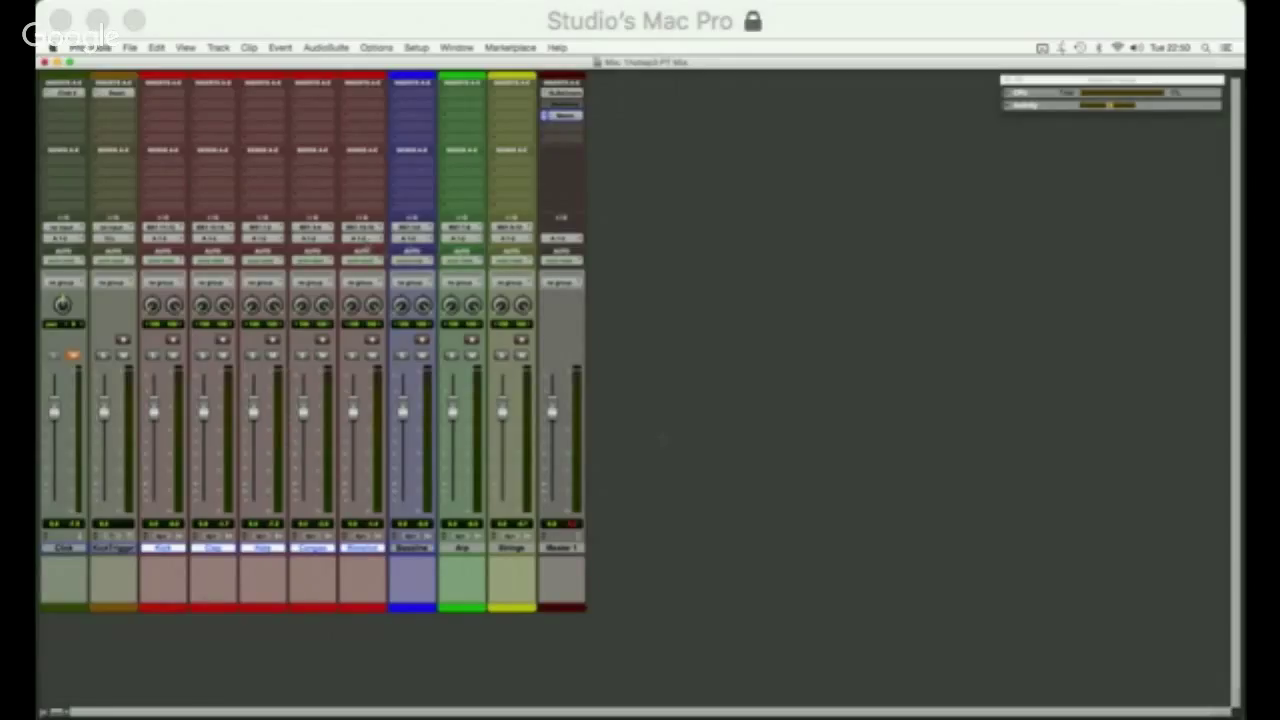
click(366, 240)
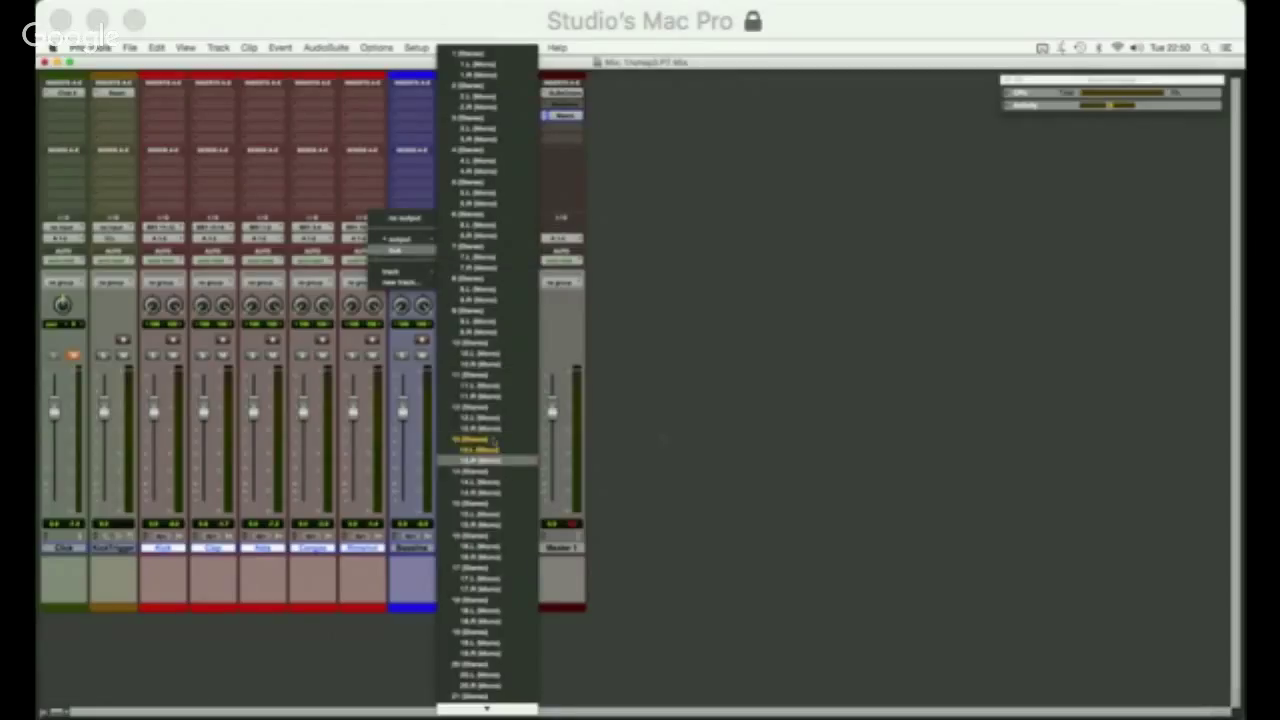
click(508, 536)
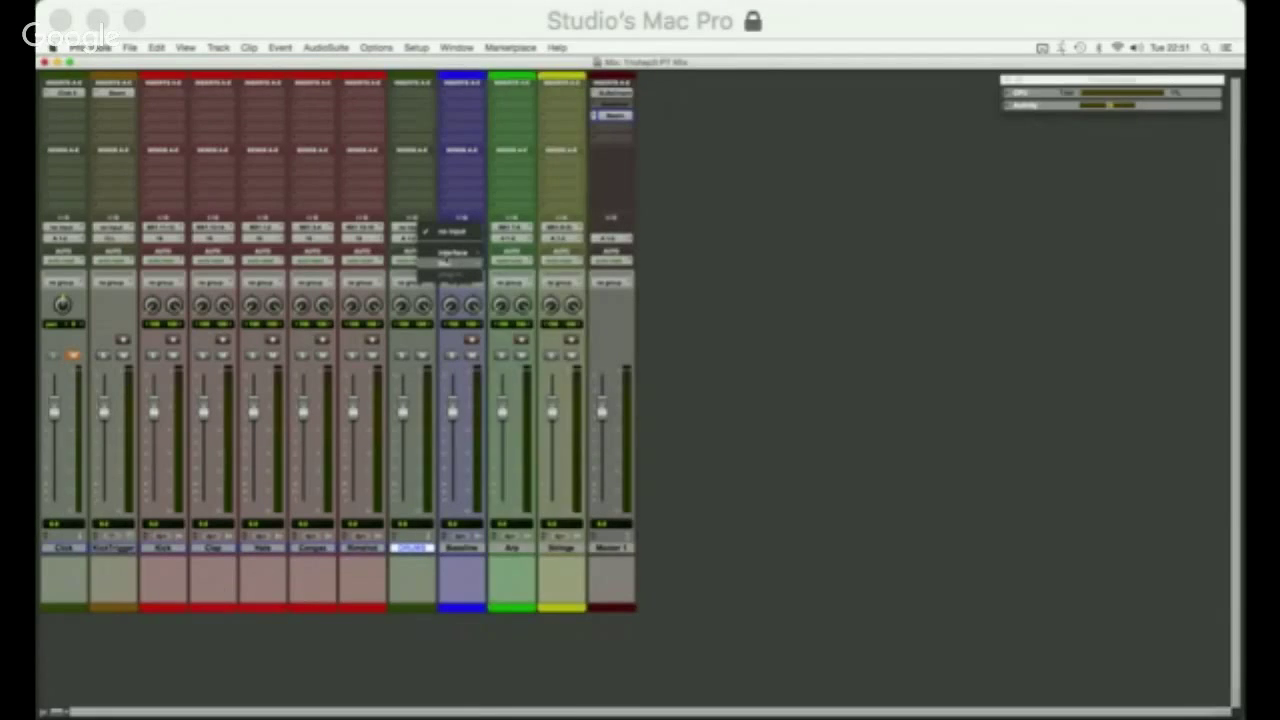
Set the DRUMS track's input to stereo bus 16 so it receives the routed drum tracks.
mouse_move(443, 262)
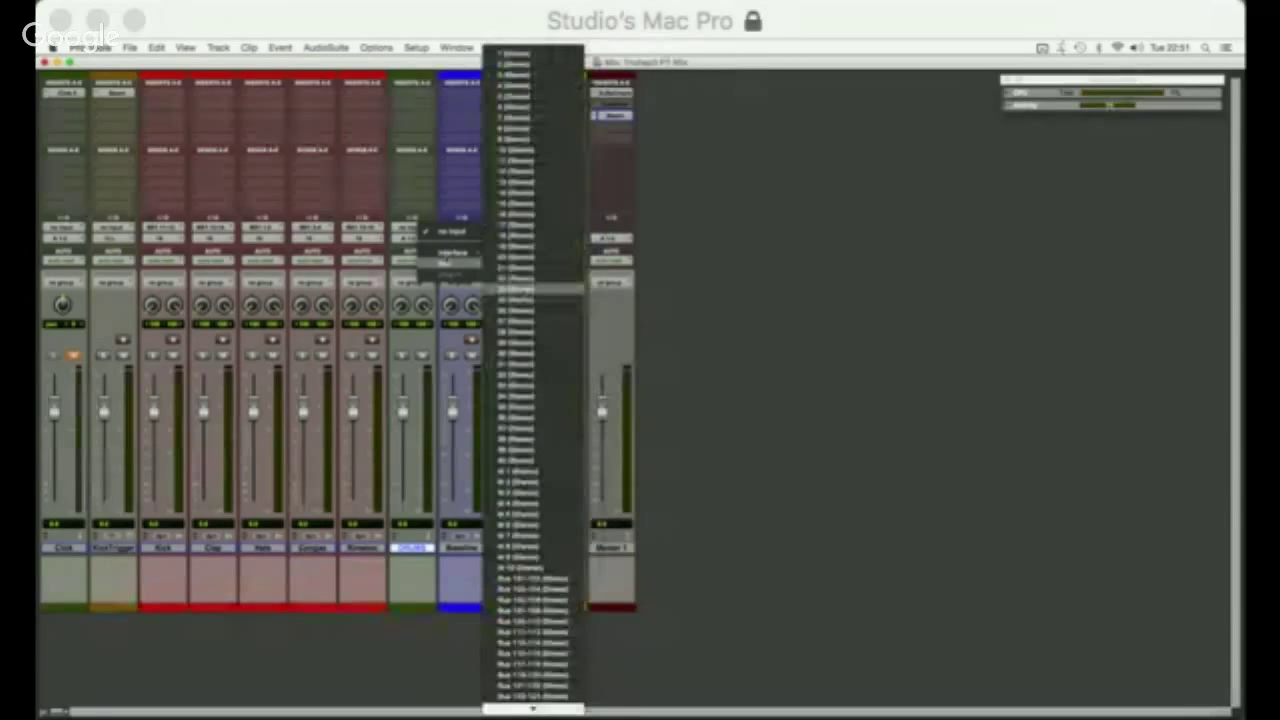
click(533, 289)
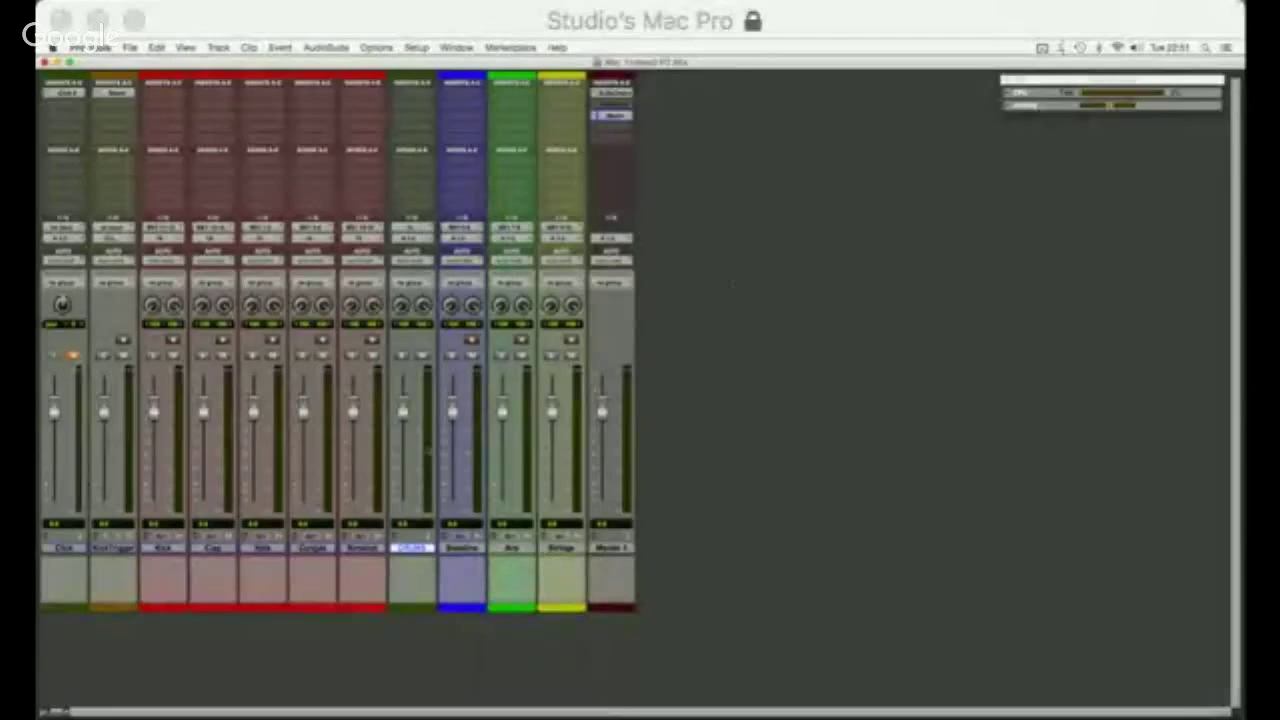
Pull the volume faders of the Bassline, Arp and Strings tracks all the way down.
drag(452, 410, 452, 500)
drag(502, 408, 502, 500)
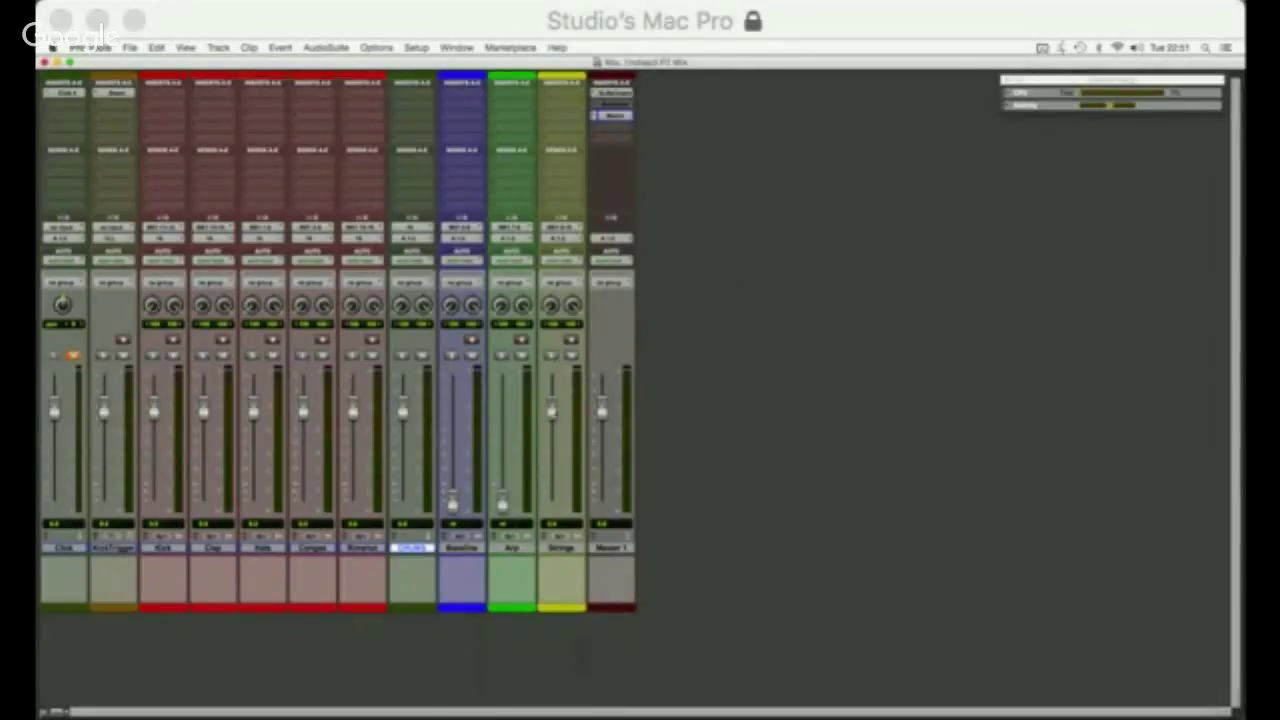
drag(551, 410, 551, 500)
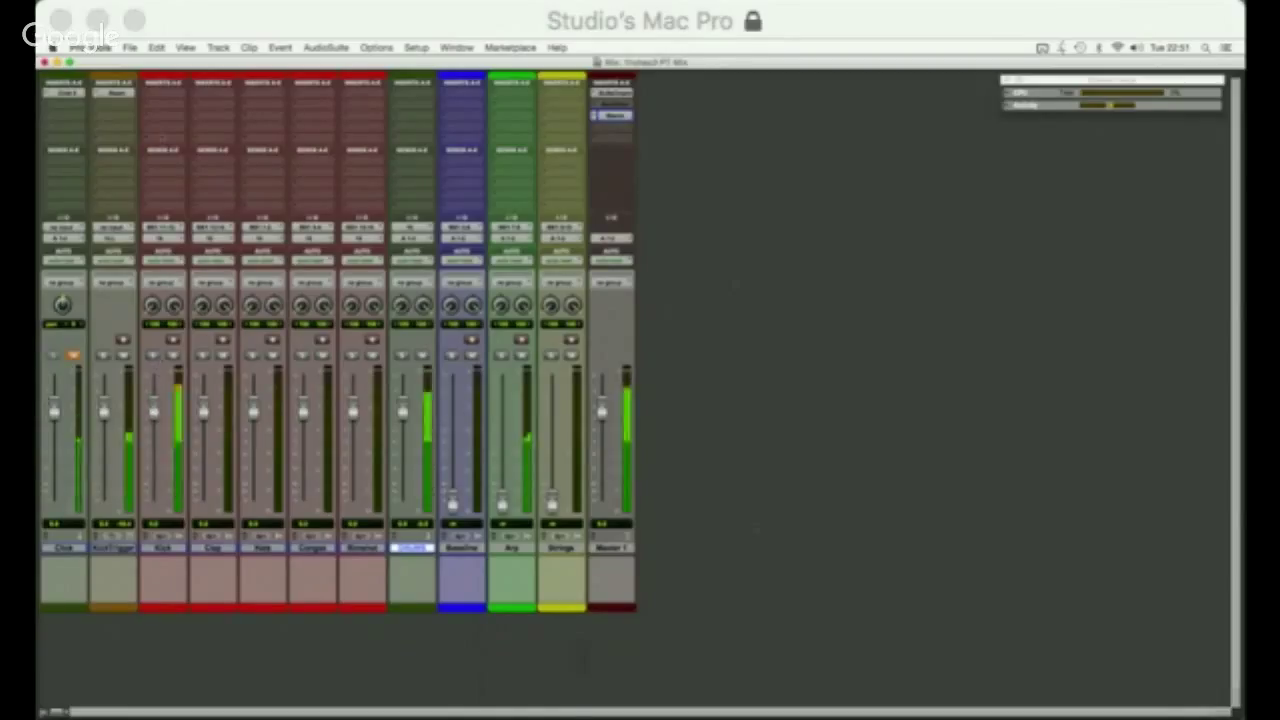
Insert the SSL Channelstrip plug-in in the first insert slot of the Kick track, and close its window.
click(152, 95)
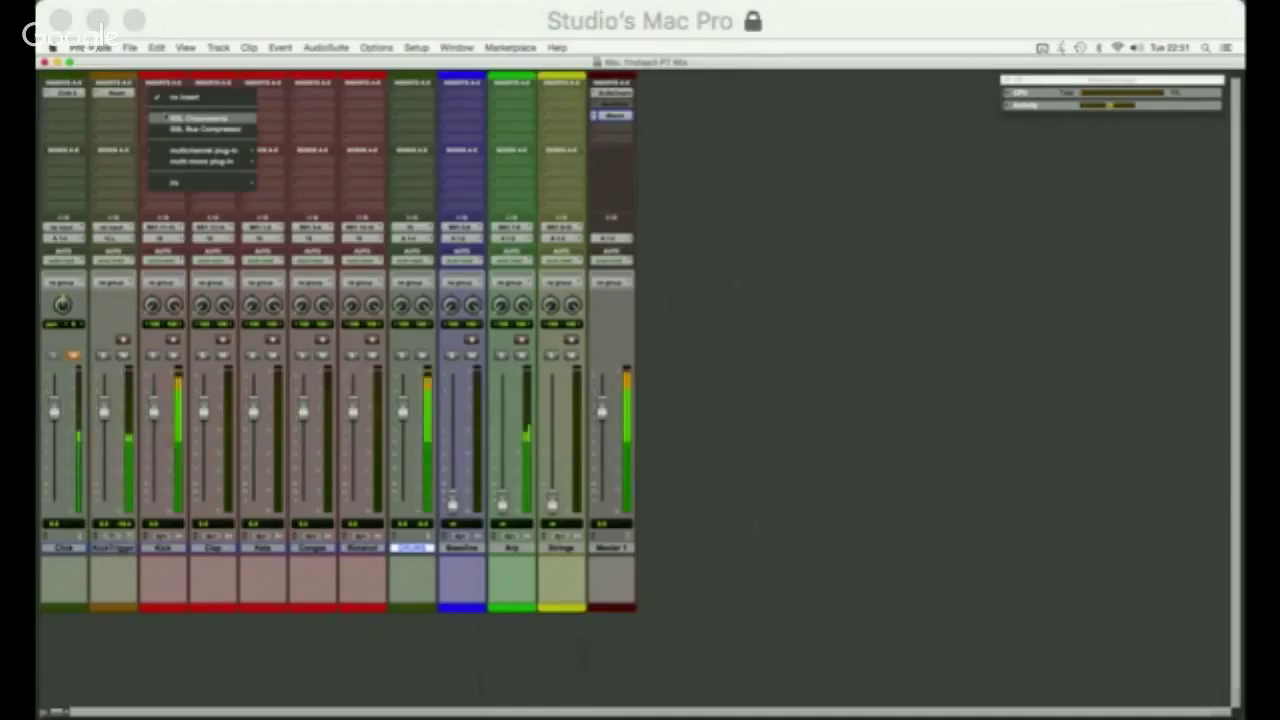
click(200, 118)
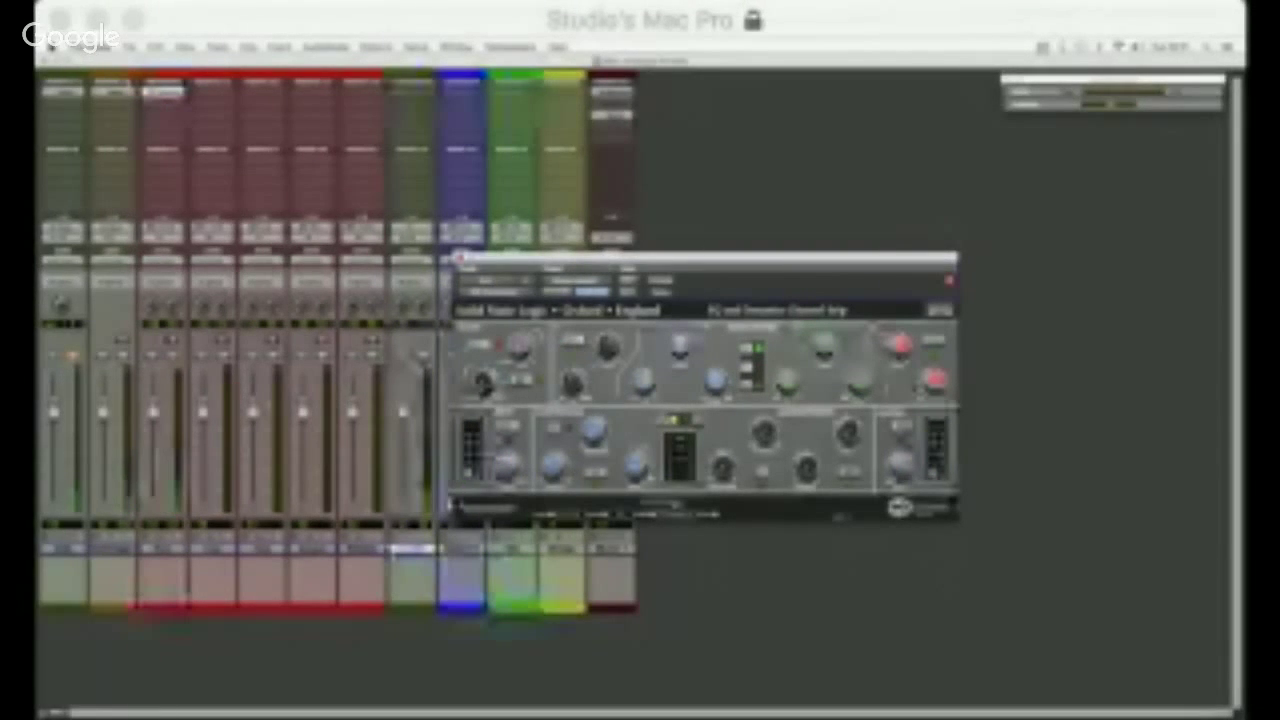
click(460, 258)
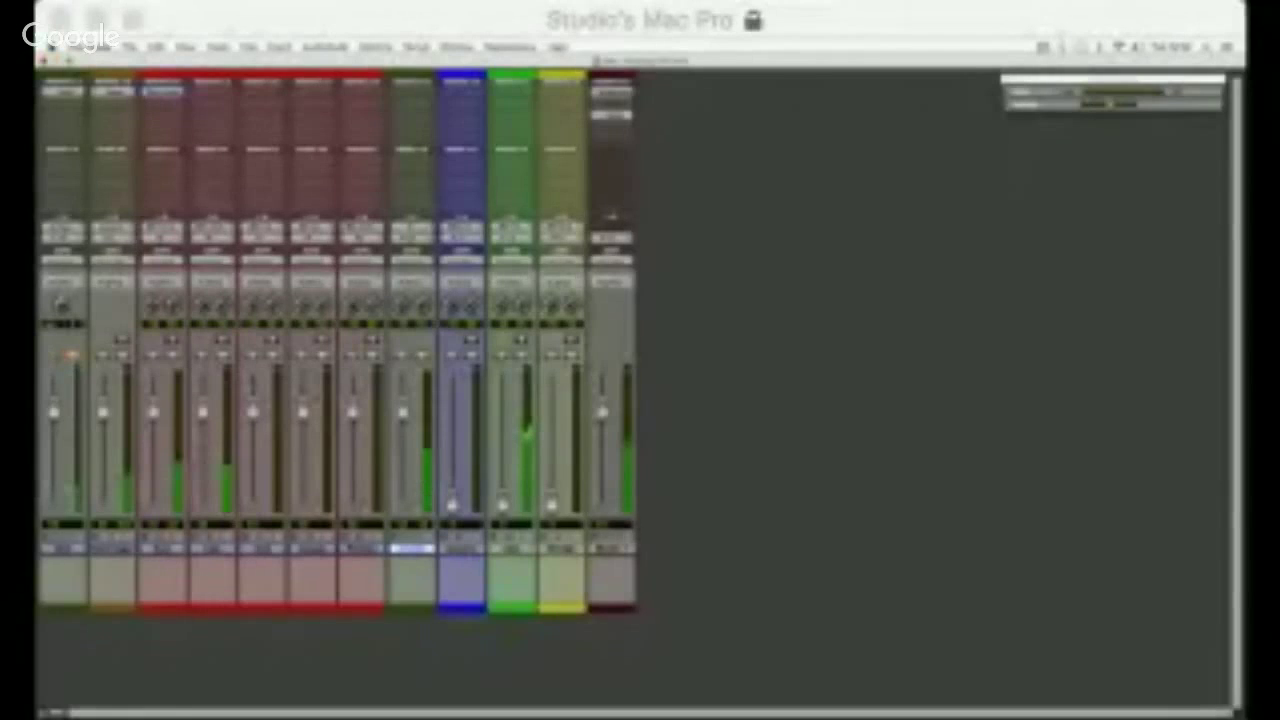
Insert the SSL Channelstrip plug-in in the first insert slot of the Clap track.
click(212, 92)
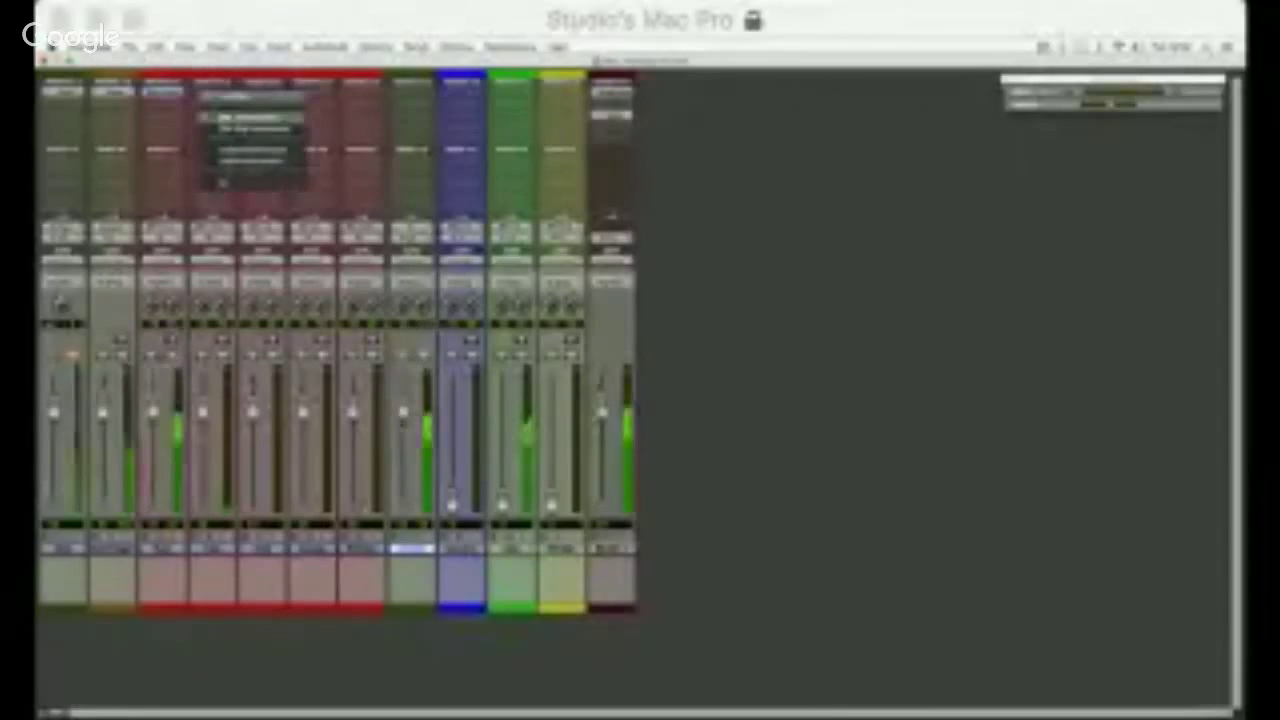
mouse_move(252, 150)
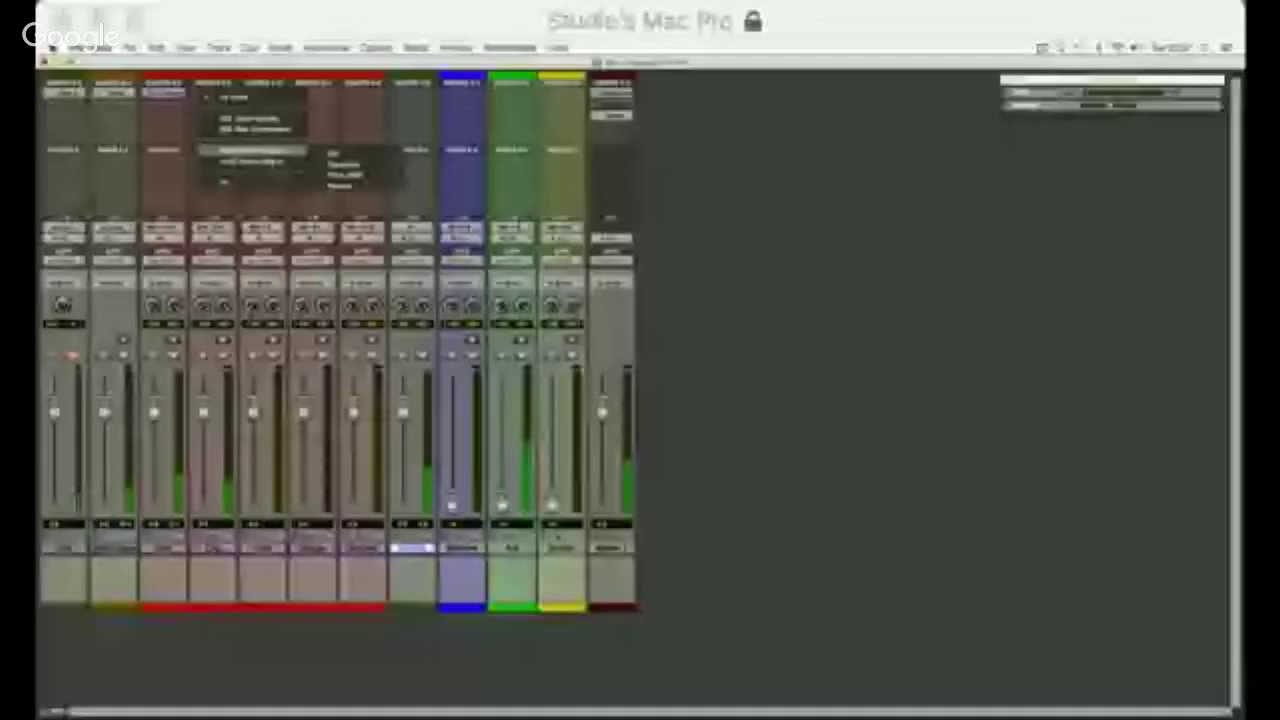
click(250, 119)
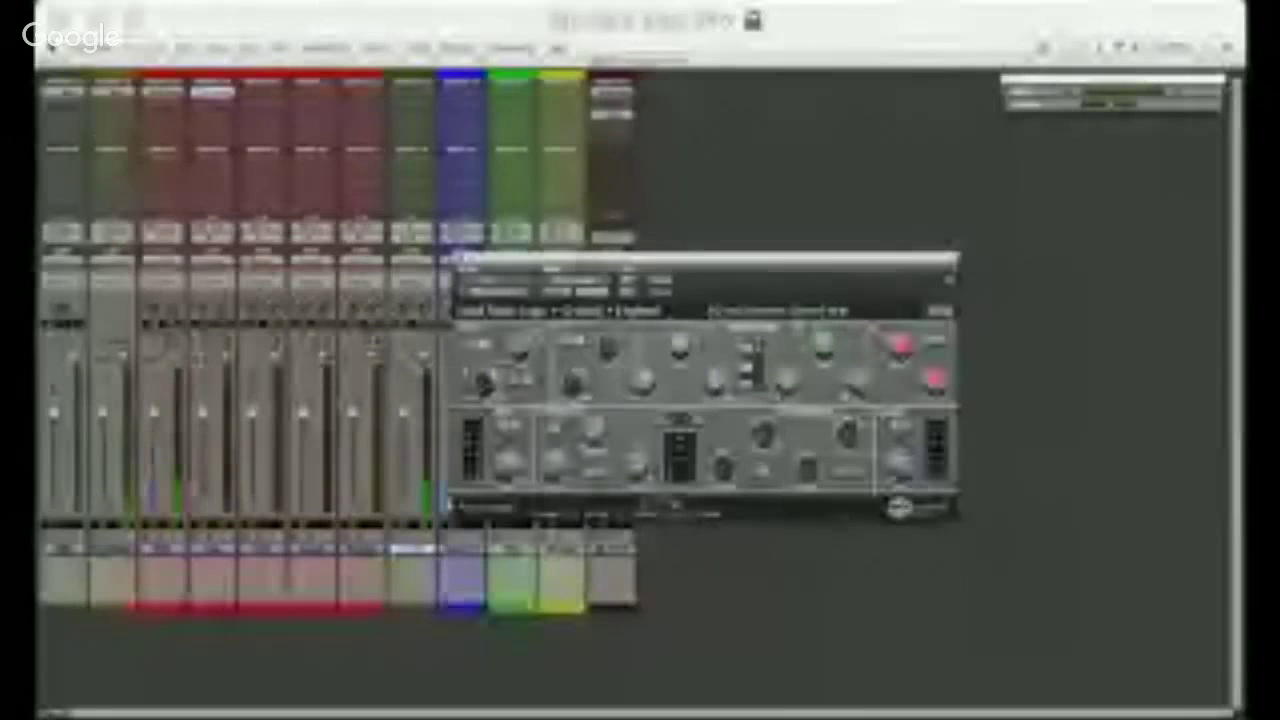